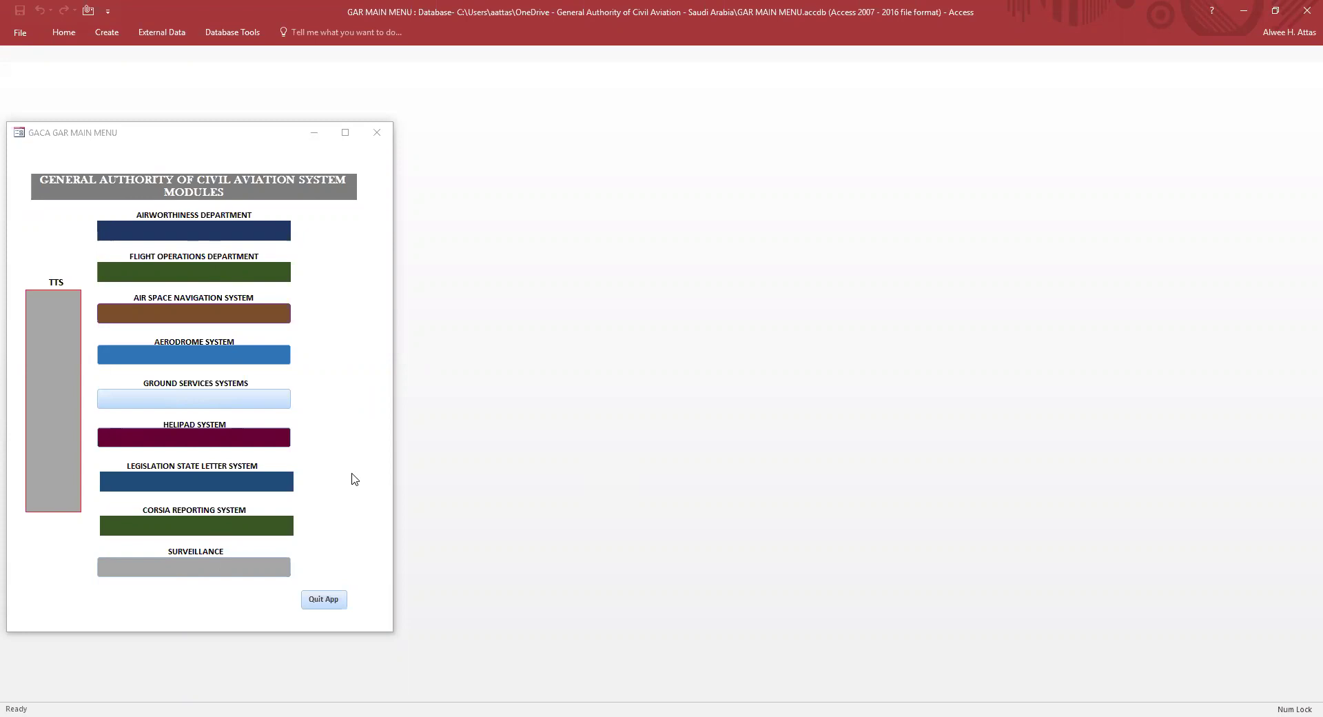
# Open the CORSIA Reporting System, log in with the user name and account password, and enter the Corsia Reporting section
pyautogui.click(235, 531)
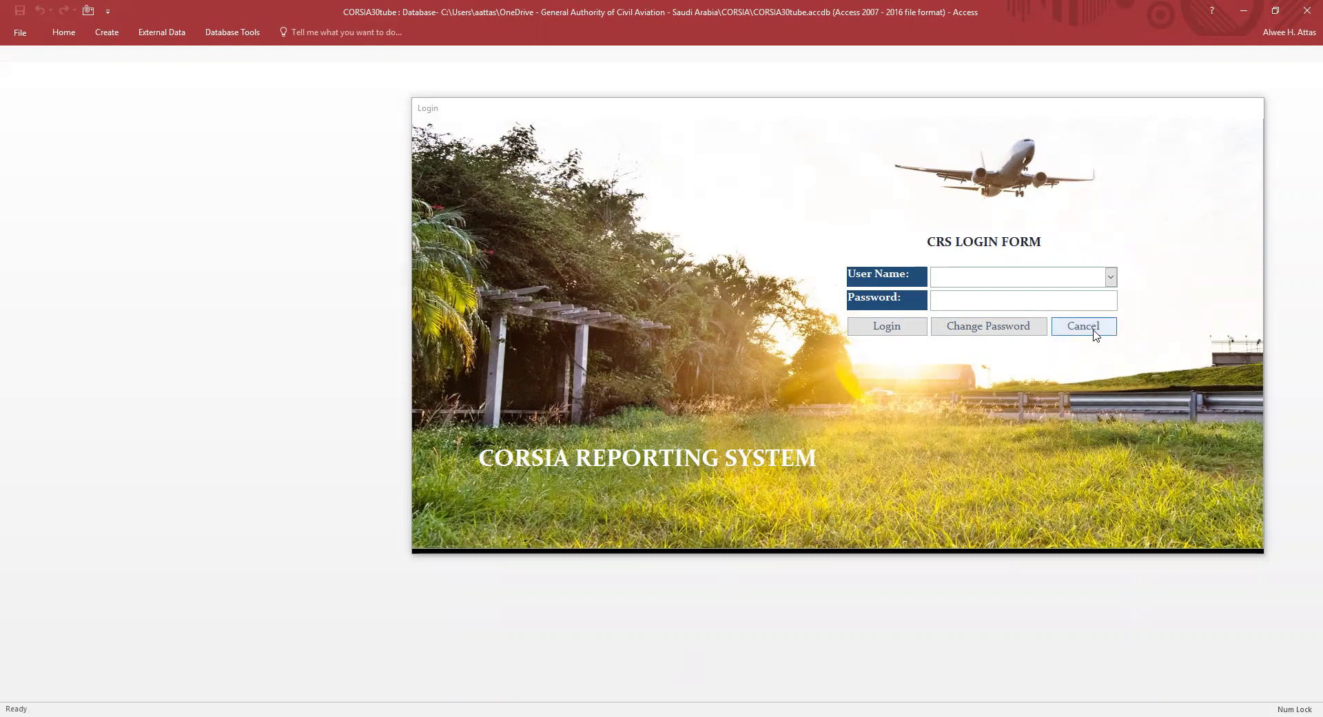
pyautogui.click(1111, 276)
pyautogui.click(992, 295)
pyautogui.write('*****')
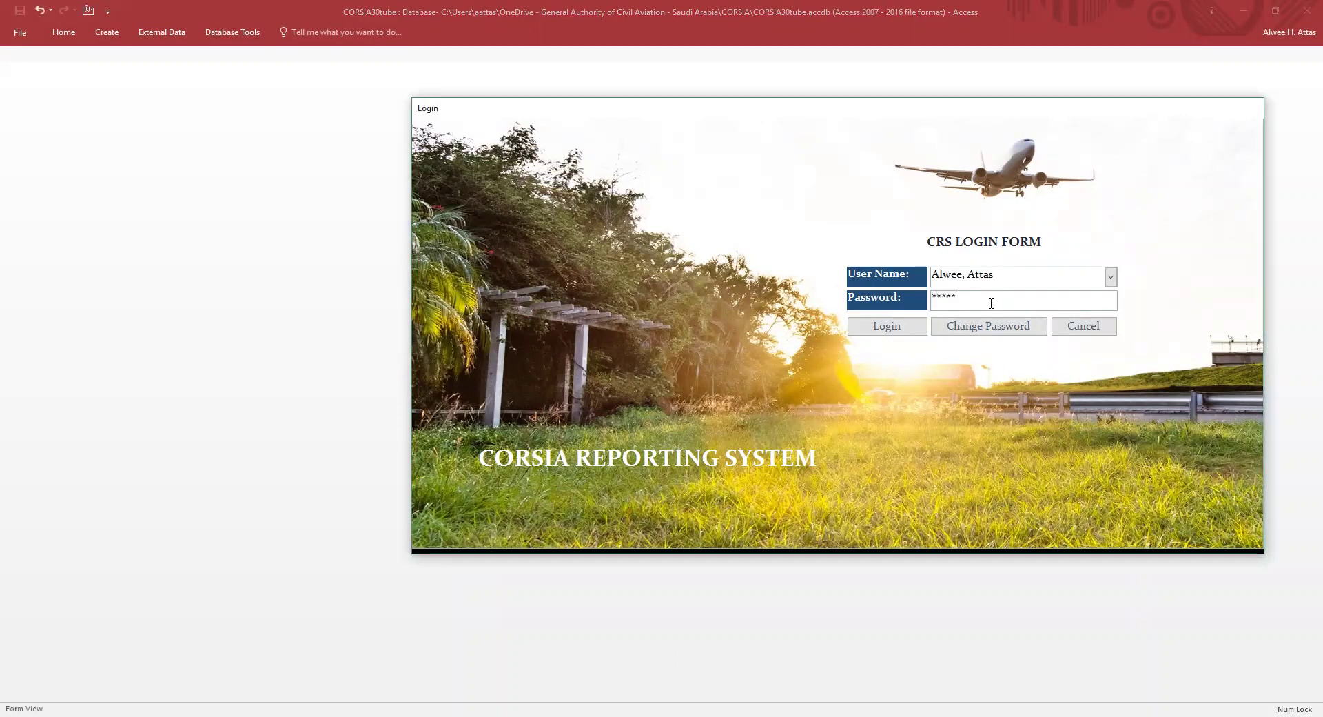
pyautogui.click(887, 327)
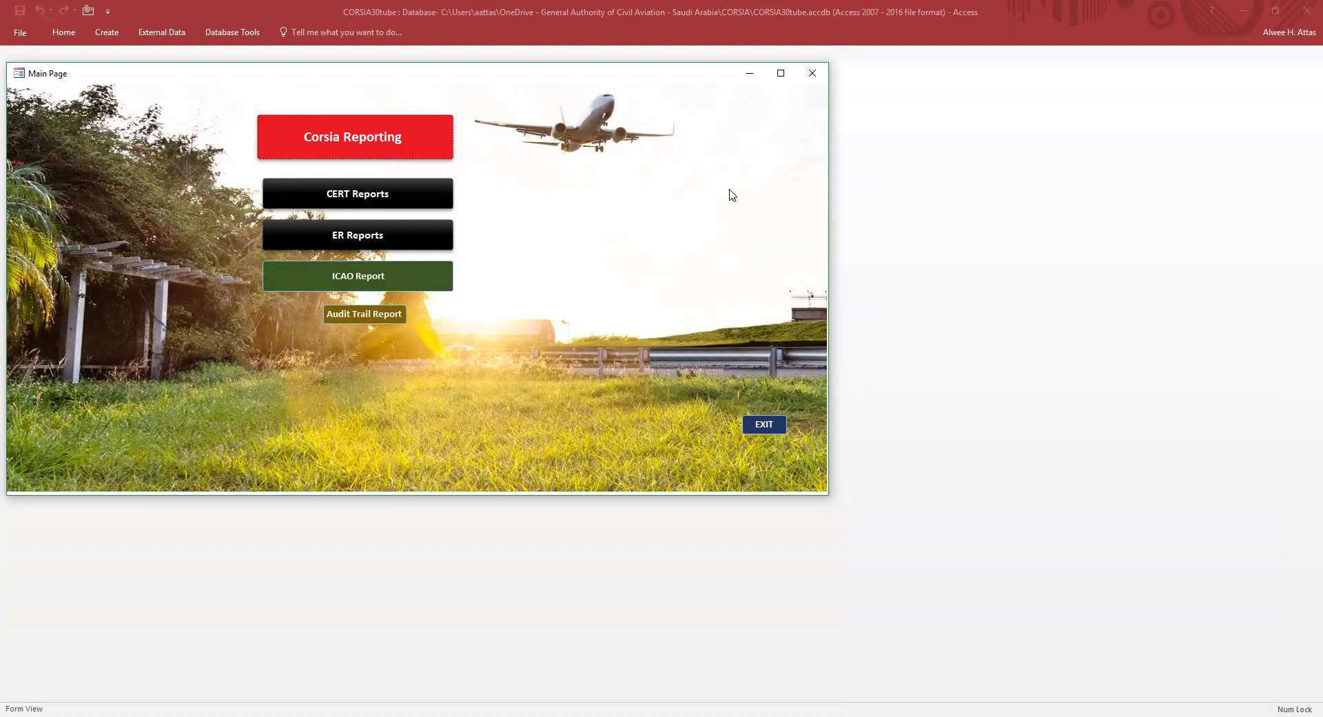
pyautogui.click(363, 138)
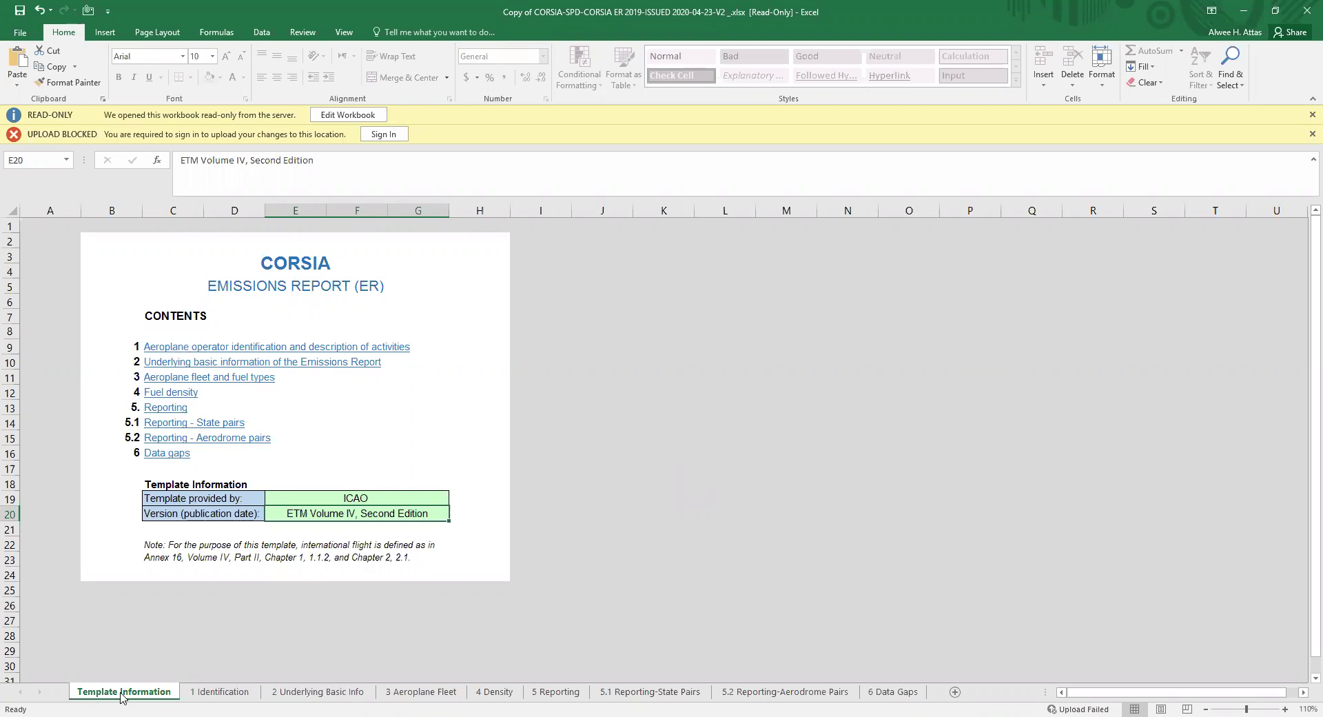
# Look through the sheets of the CORSIA Emissions Report workbook from 1 Identification to 6 Data Gaps, then return to Template Information
pyautogui.click(219, 692)
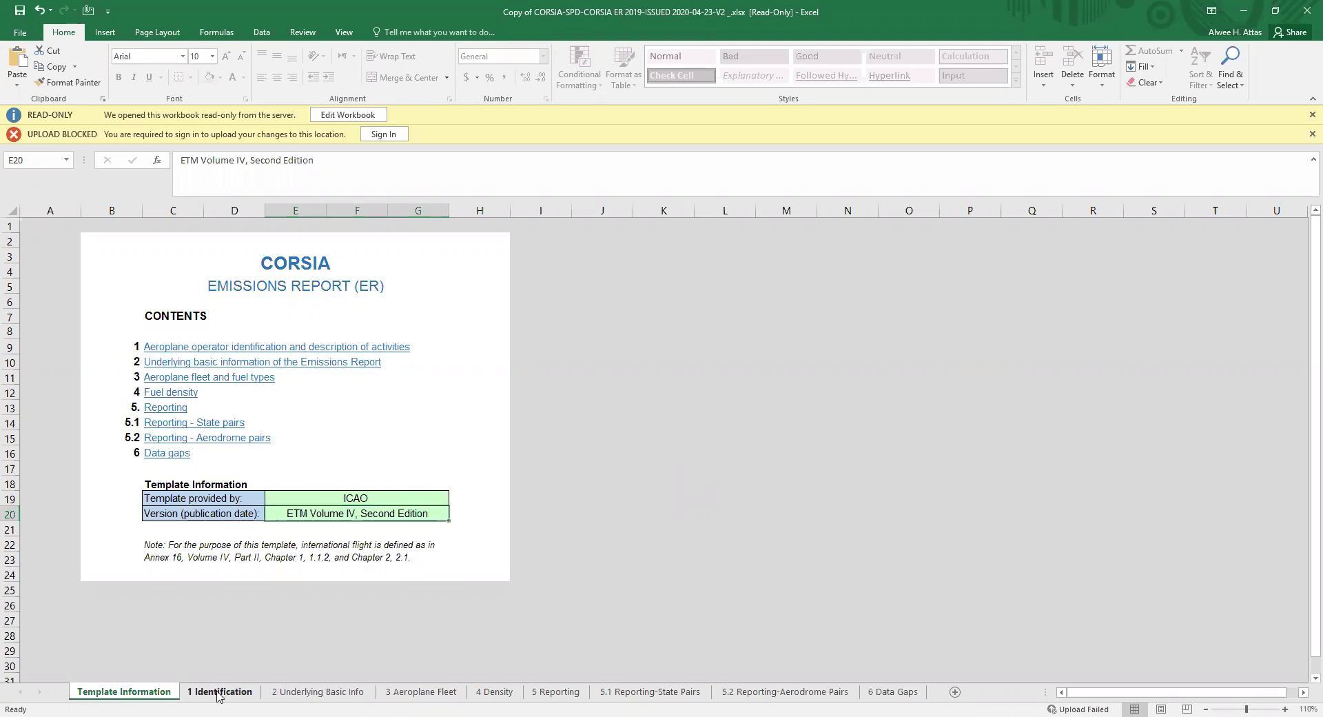
pyautogui.click(314, 693)
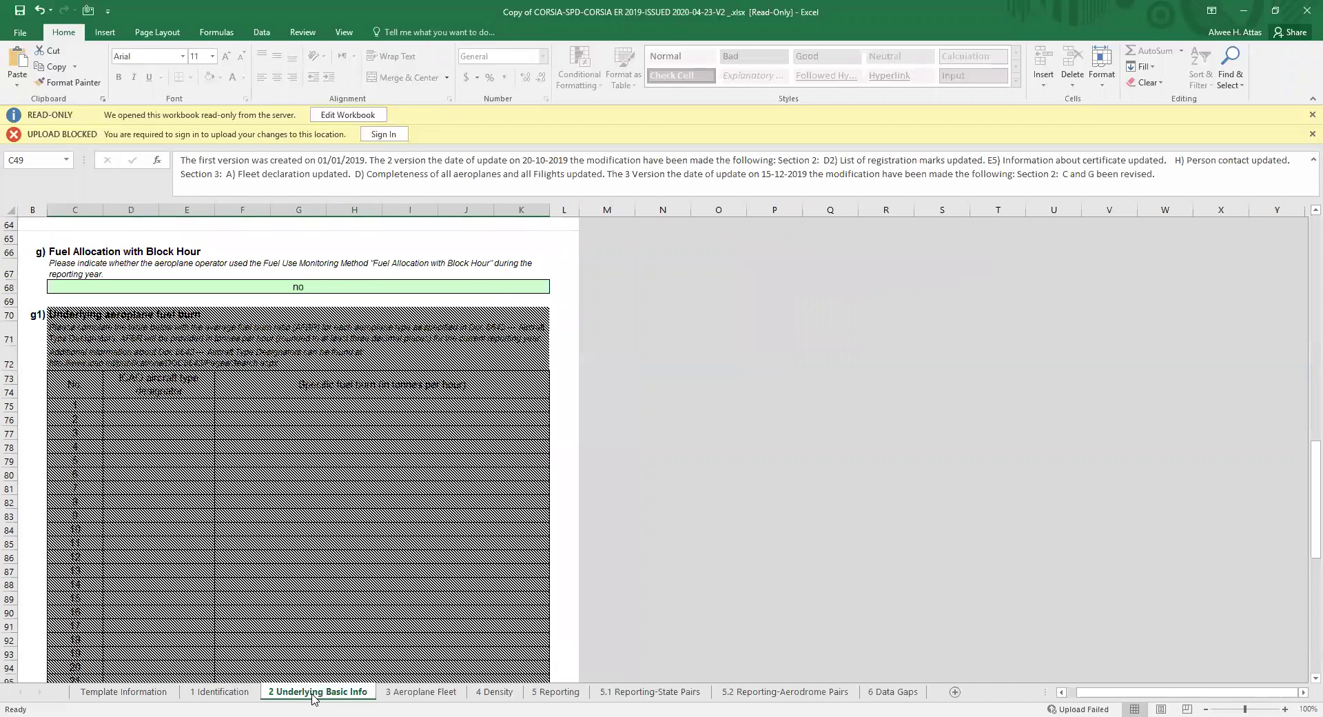
pyautogui.click(446, 693)
pyautogui.click(508, 694)
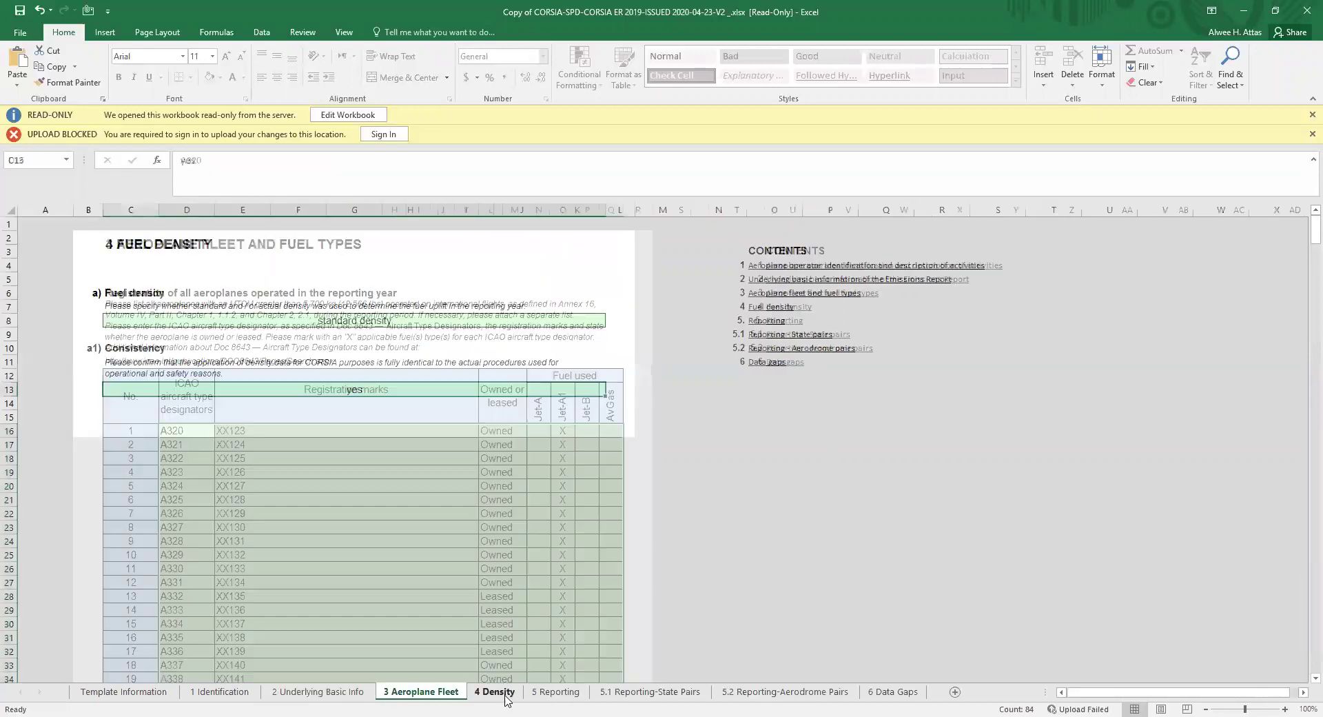
pyautogui.click(559, 693)
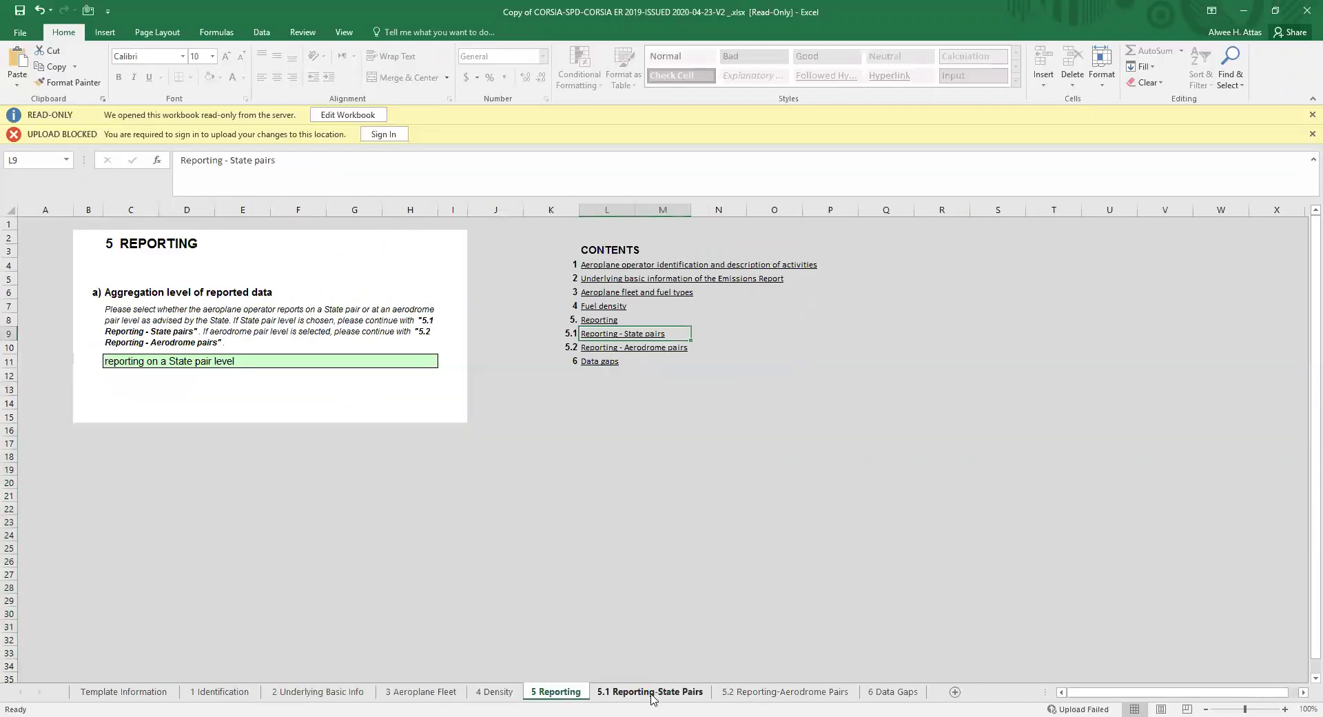
pyautogui.click(652, 694)
pyautogui.click(801, 698)
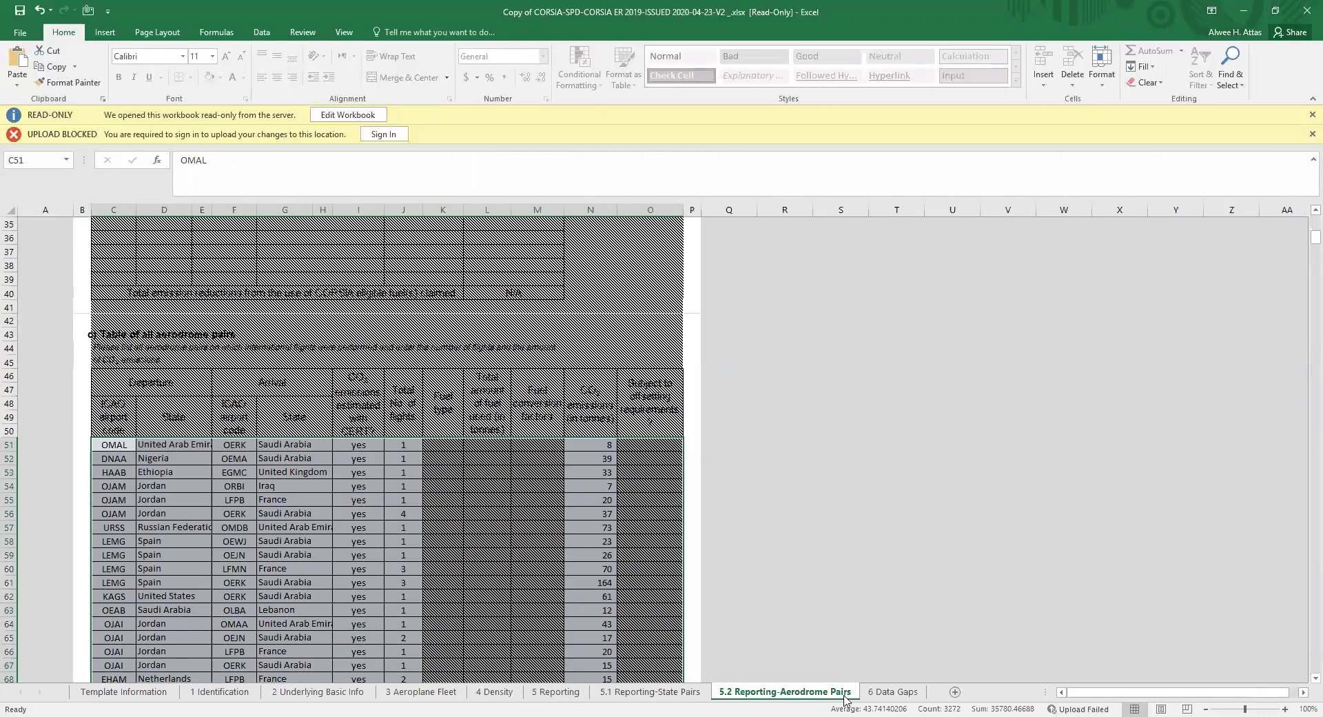
pyautogui.click(900, 695)
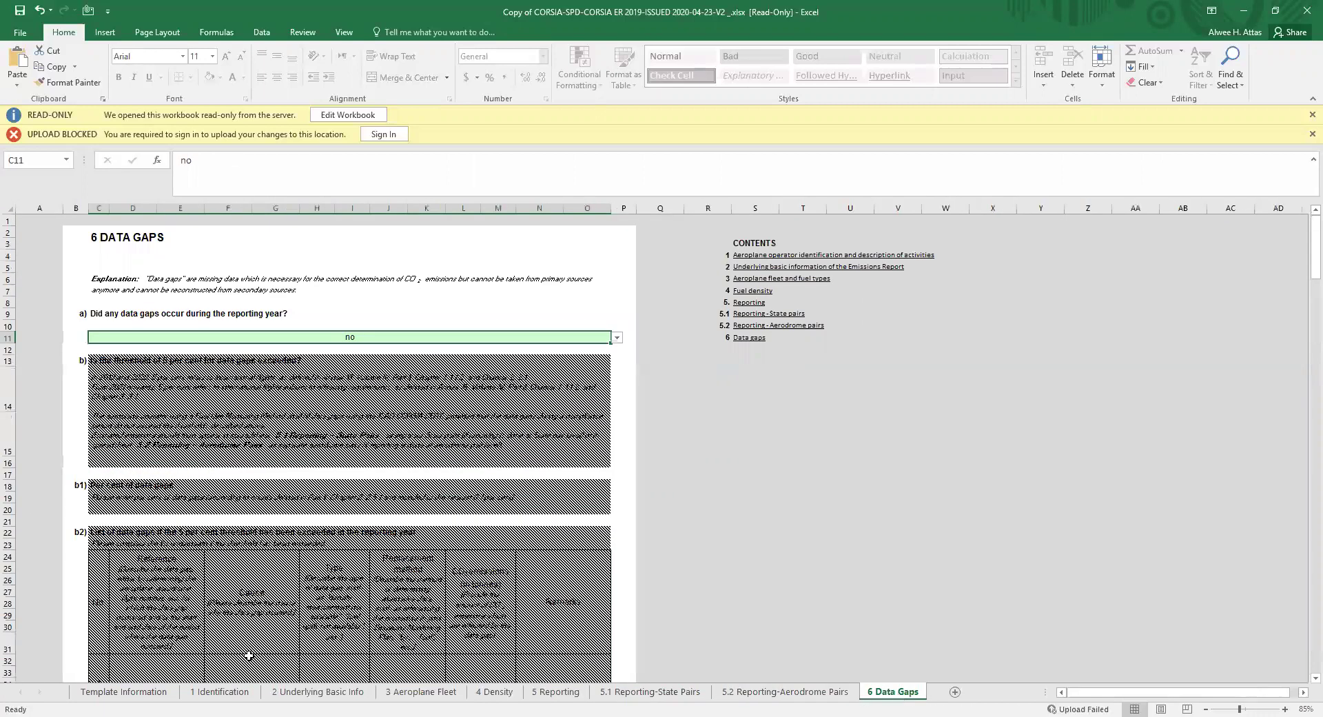
pyautogui.click(125, 694)
# Review the 1 Identification sheet from the operator's name and contacts down to the verification body and accreditation details
pyautogui.click(218, 692)
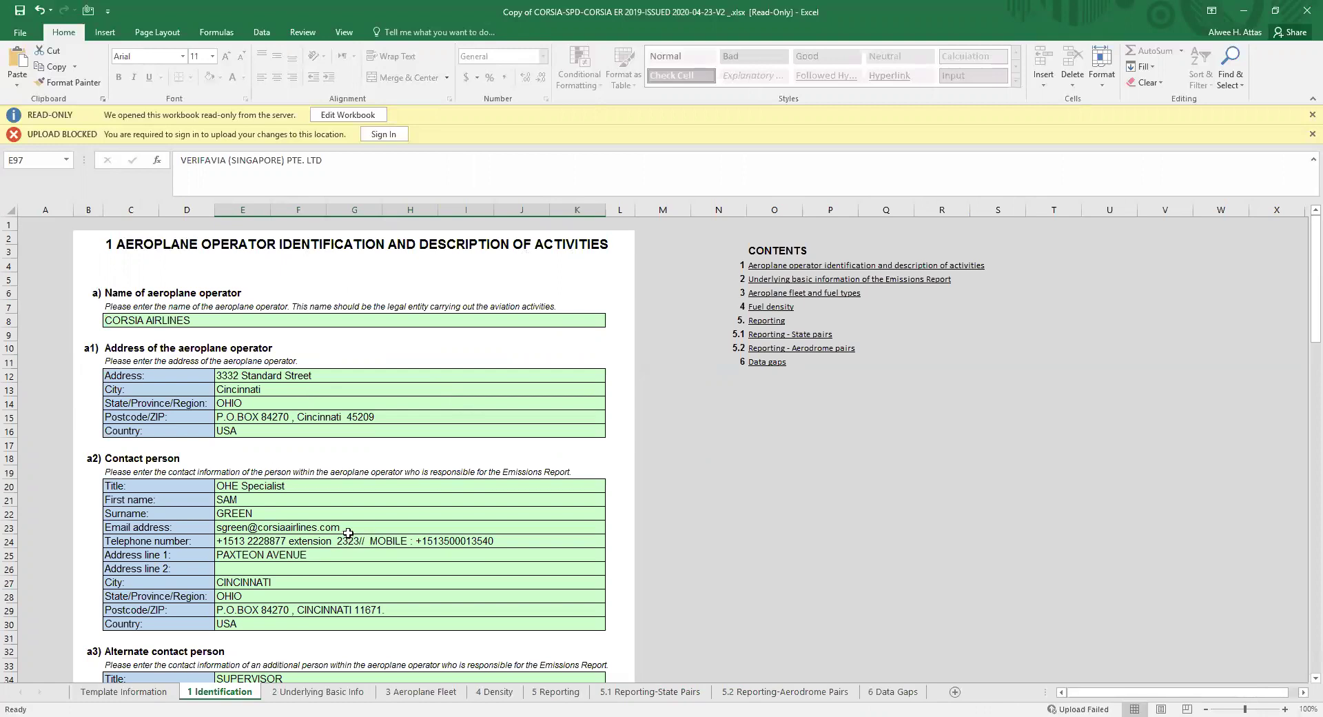
pyautogui.scroll(-1, 349, 526)
pyautogui.scroll(-7, 349, 525)
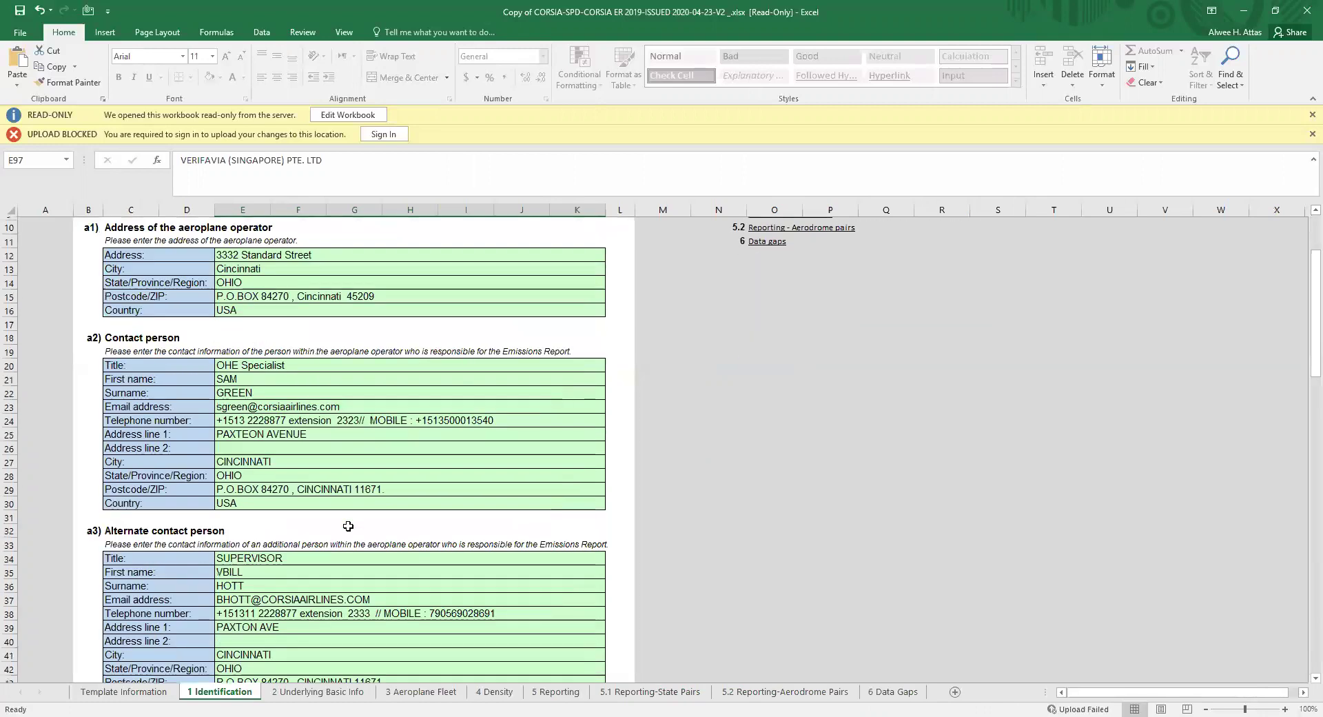
pyautogui.scroll(-4, 349, 528)
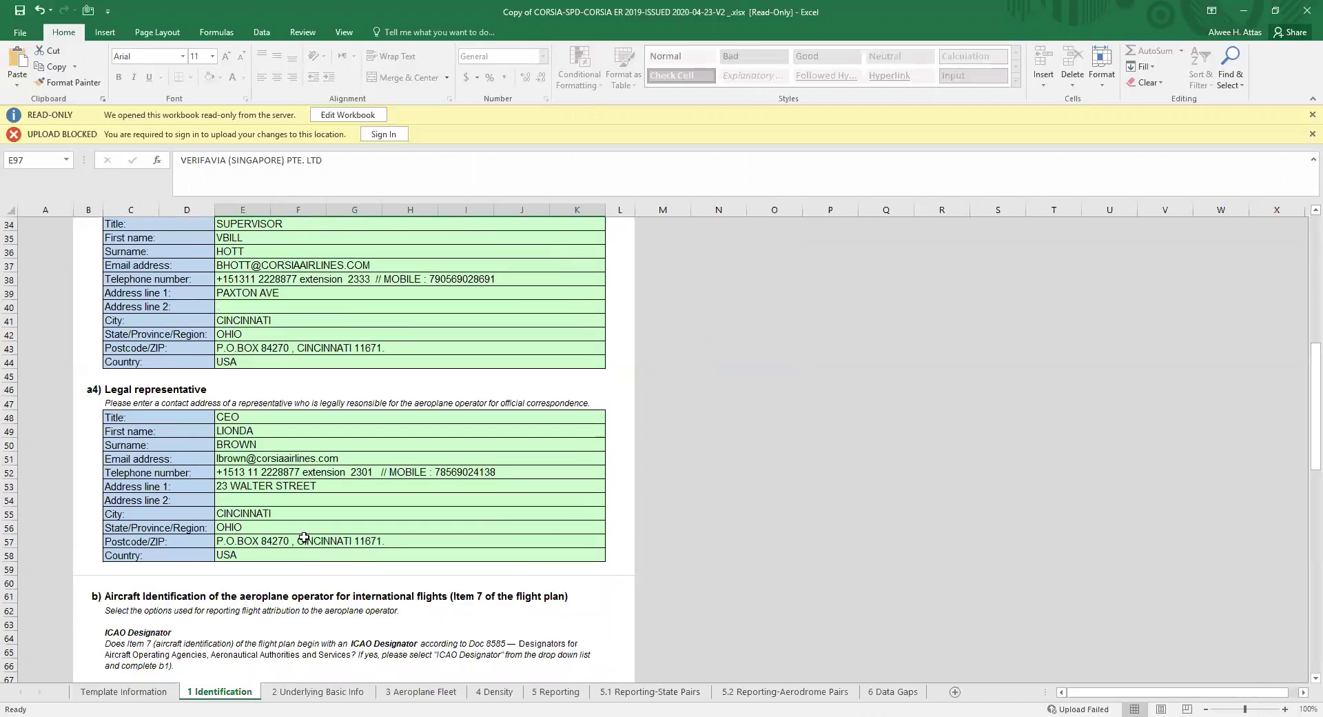
pyautogui.scroll(-12, 363, 494)
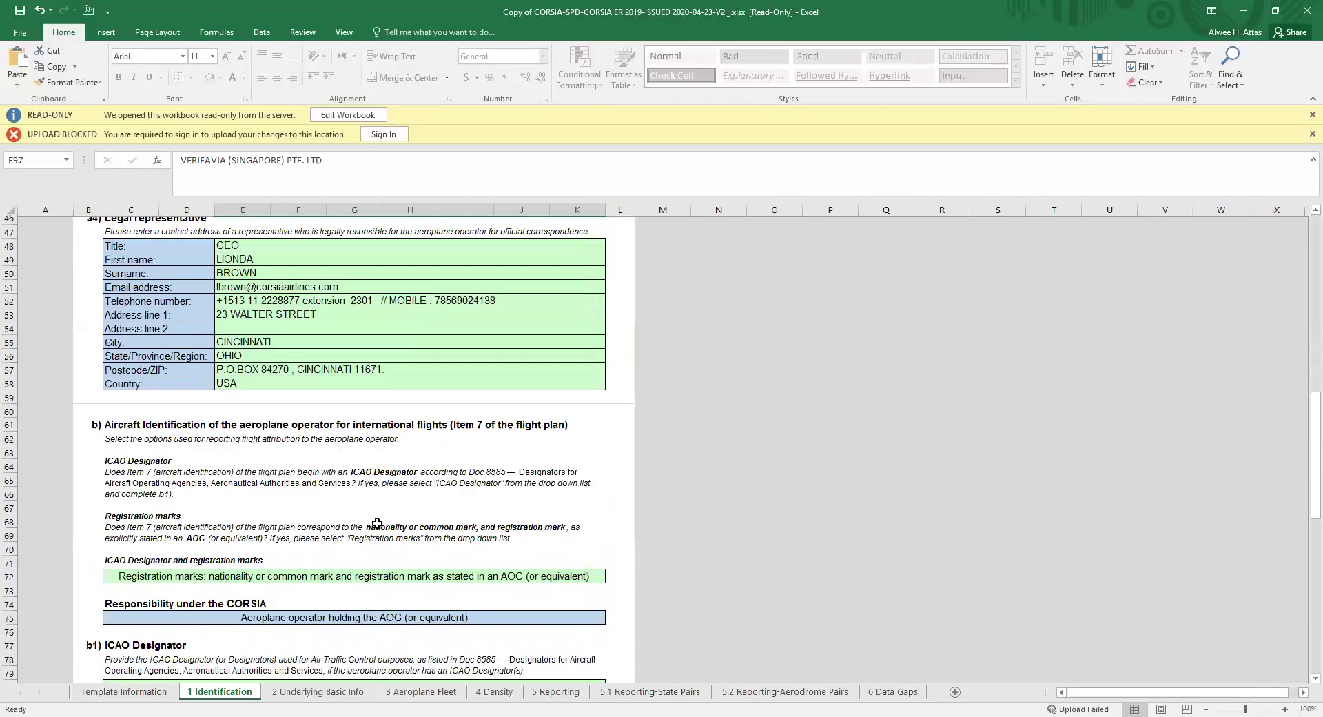
pyautogui.scroll(-6, 377, 523)
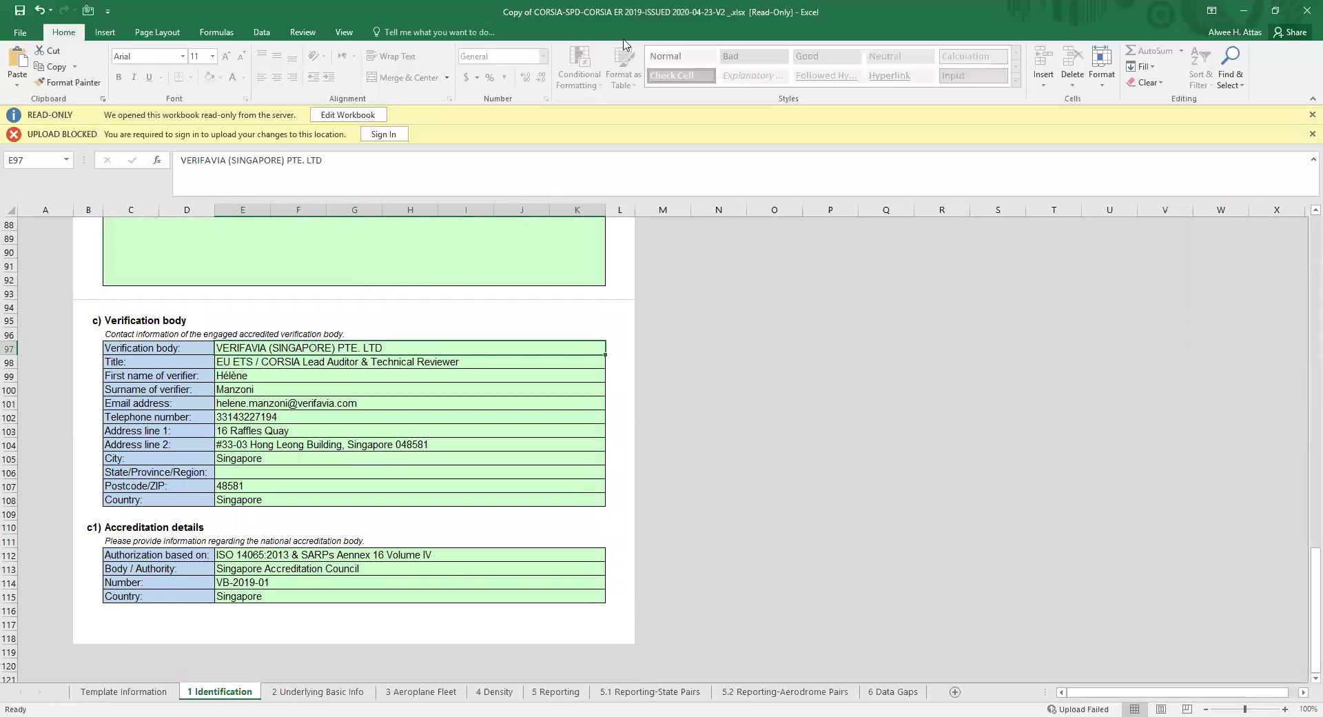
# Switch to the Access operators profile and open the 2. Basic Info E. R. page of the CORSIA AIRLINES ER form
pyautogui.hotkey('alt', 'Tab')
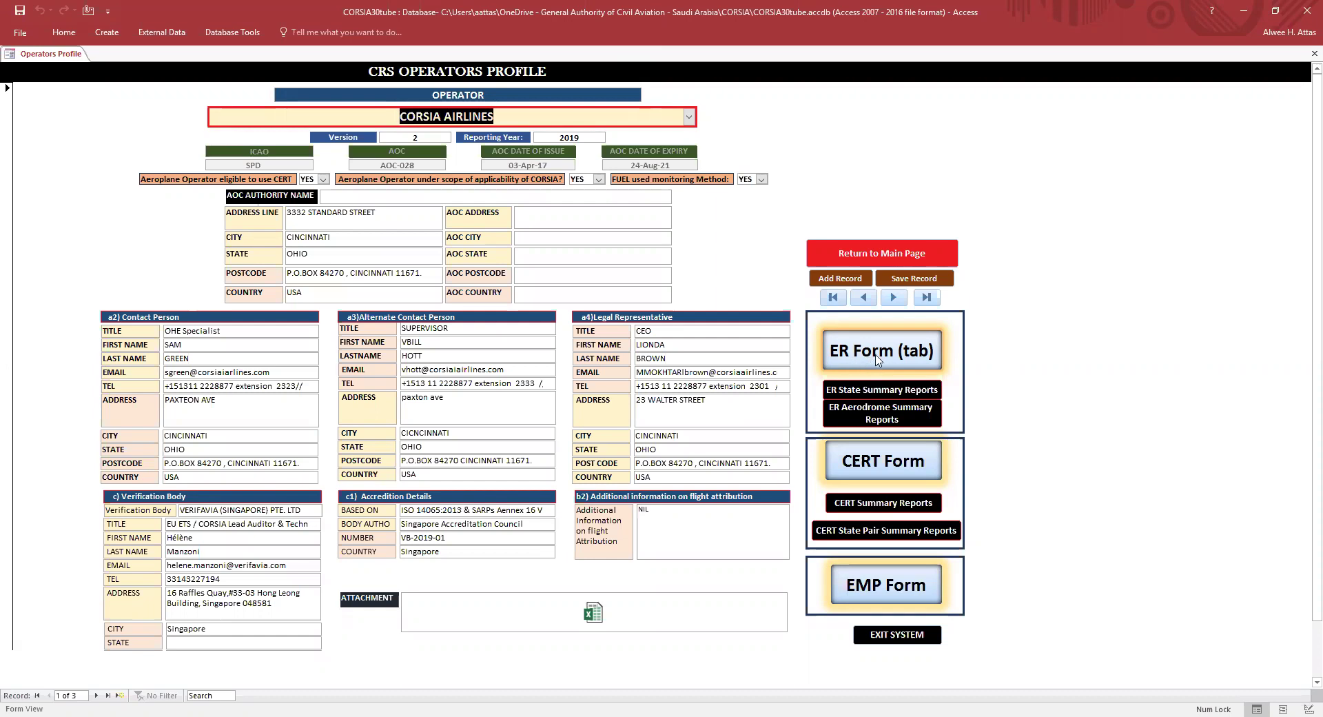
pyautogui.click(877, 357)
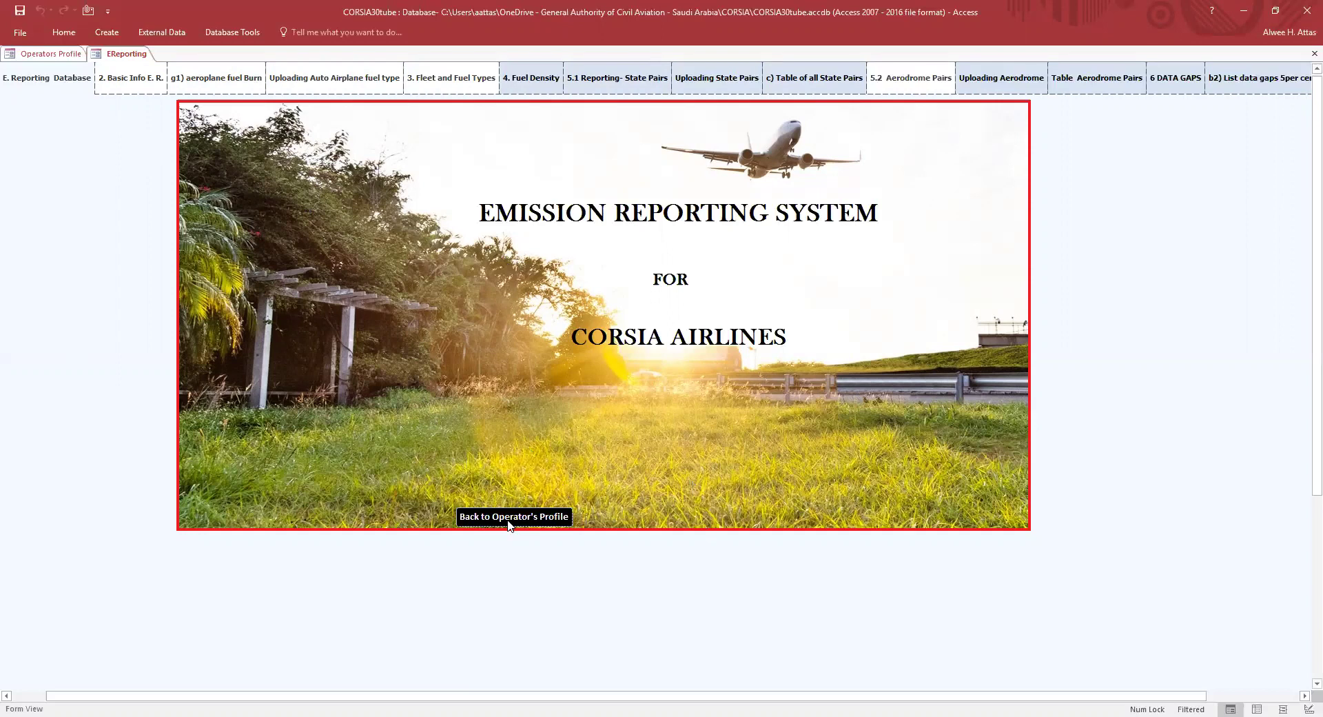
pyautogui.click(510, 523)
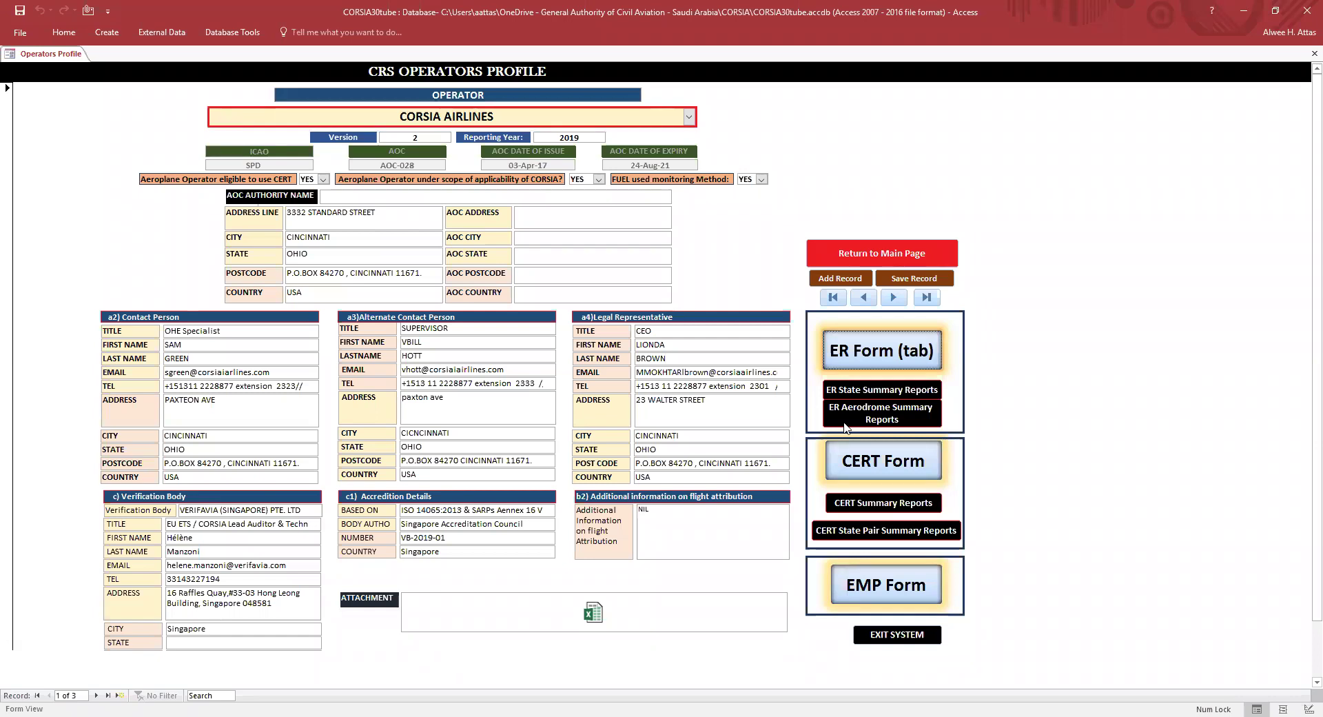
pyautogui.click(887, 358)
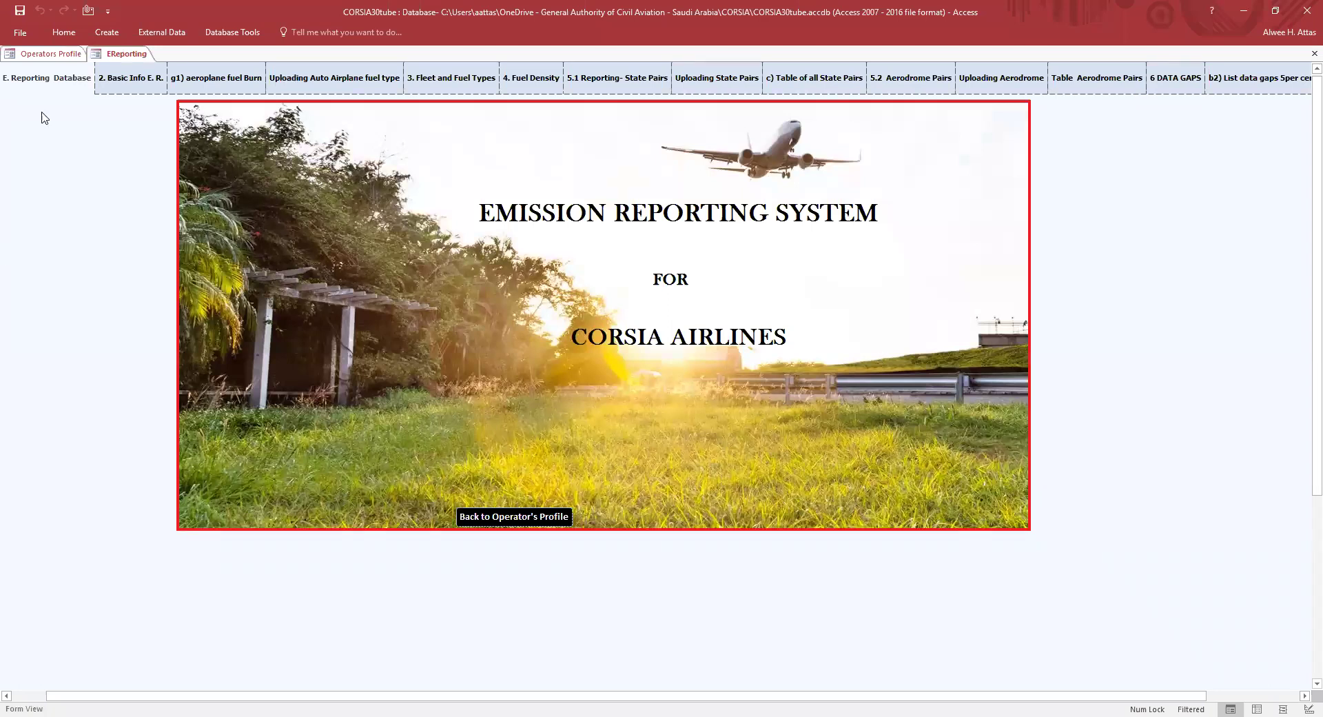
pyautogui.click(146, 85)
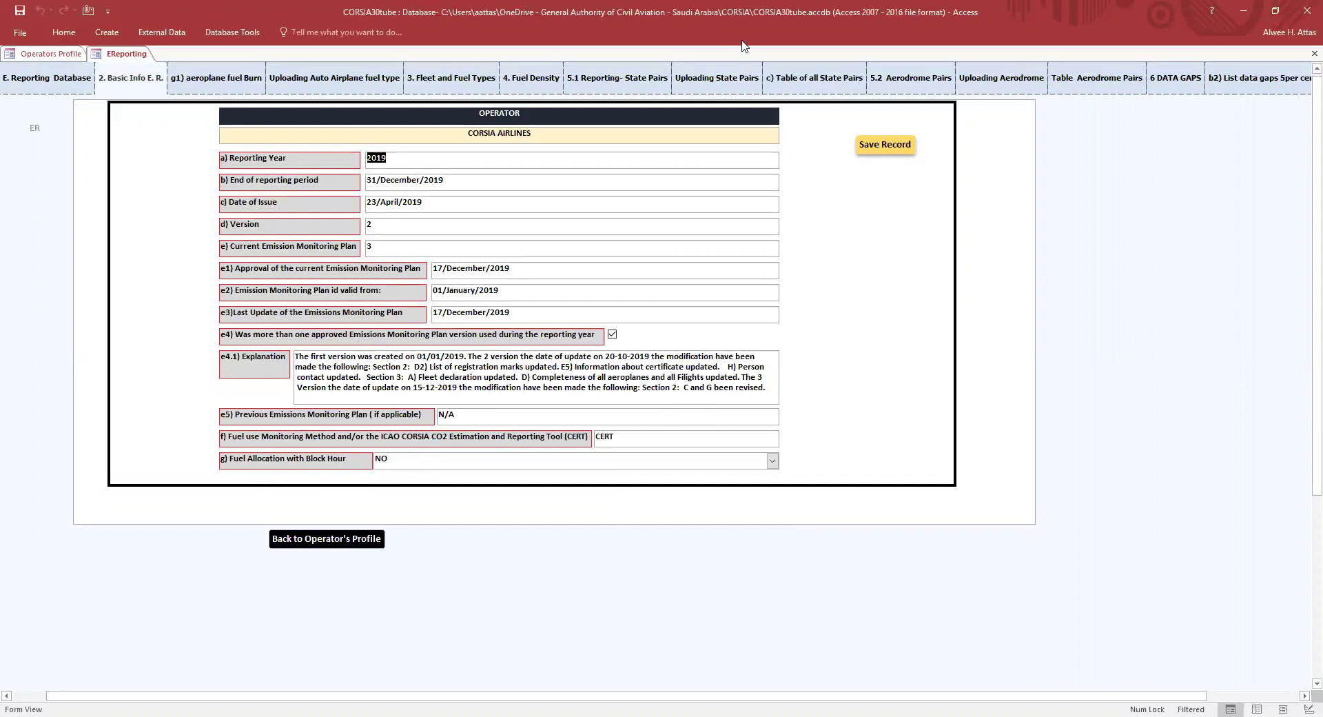
# Switch to the Excel workbook and examine the 2 Underlying Basic Info sheet from the reporting year to Fuel Allocation with Block Hour
pyautogui.hotkey('alt', 'Tab')
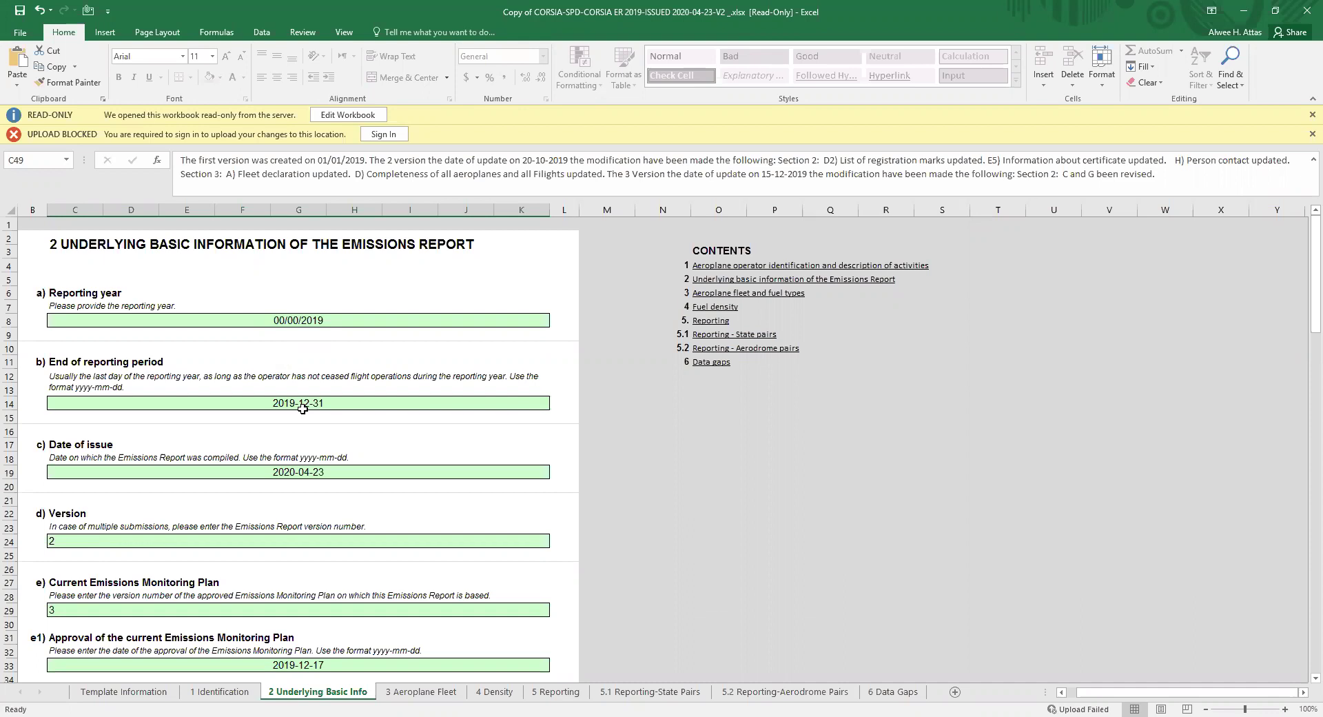
pyautogui.scroll(-1, 303, 409)
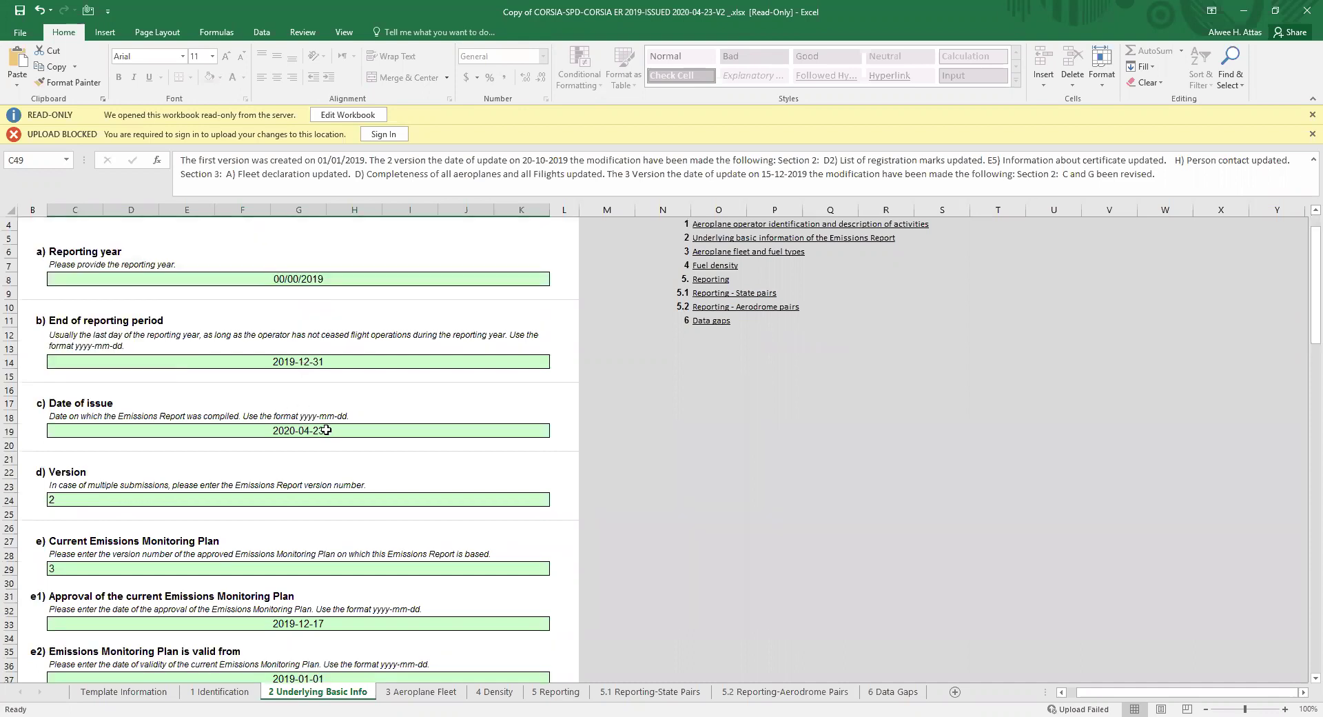
pyautogui.scroll(-1, 326, 430)
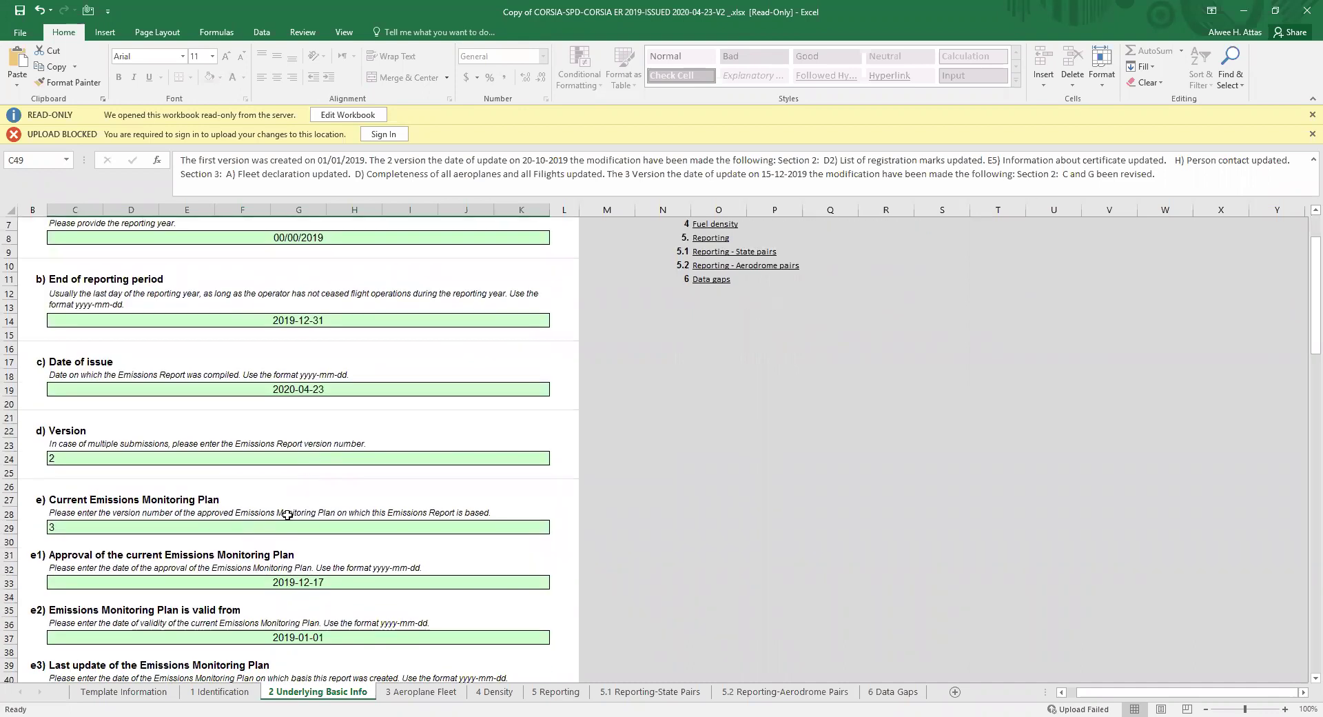
pyautogui.scroll(-1, 288, 514)
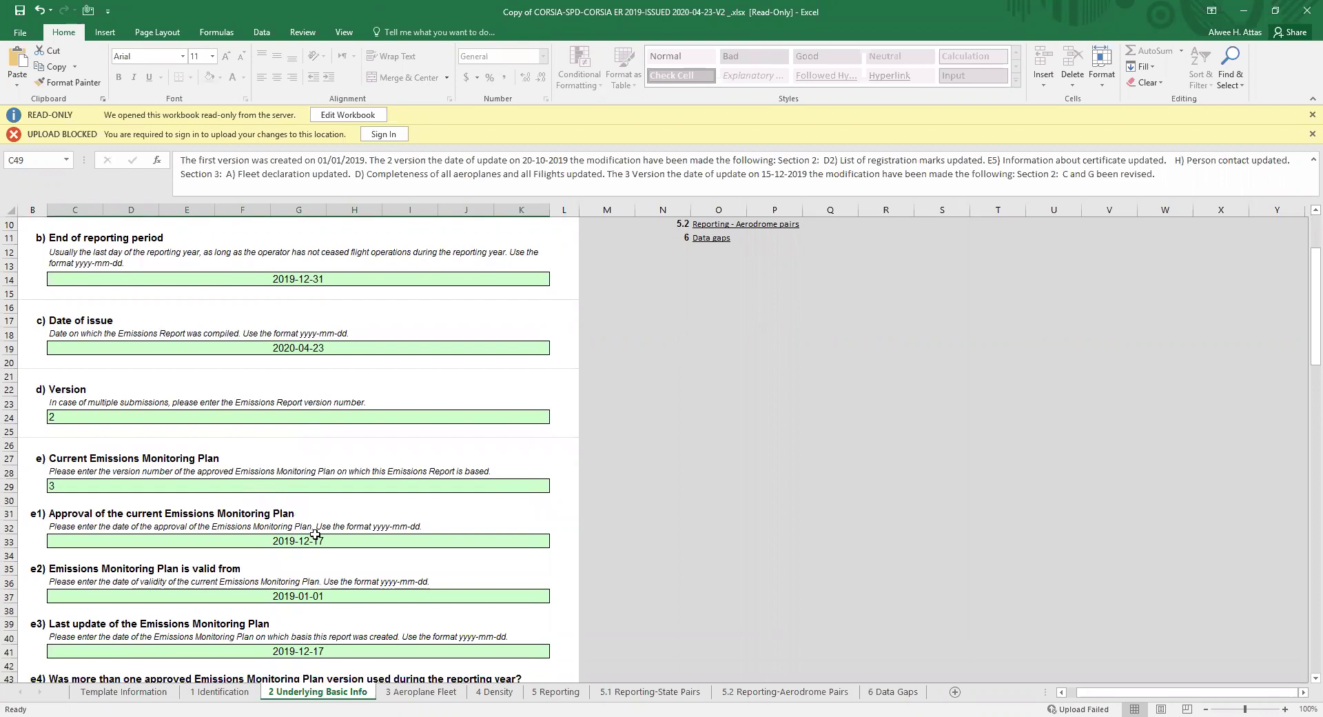
pyautogui.scroll(-1, 314, 534)
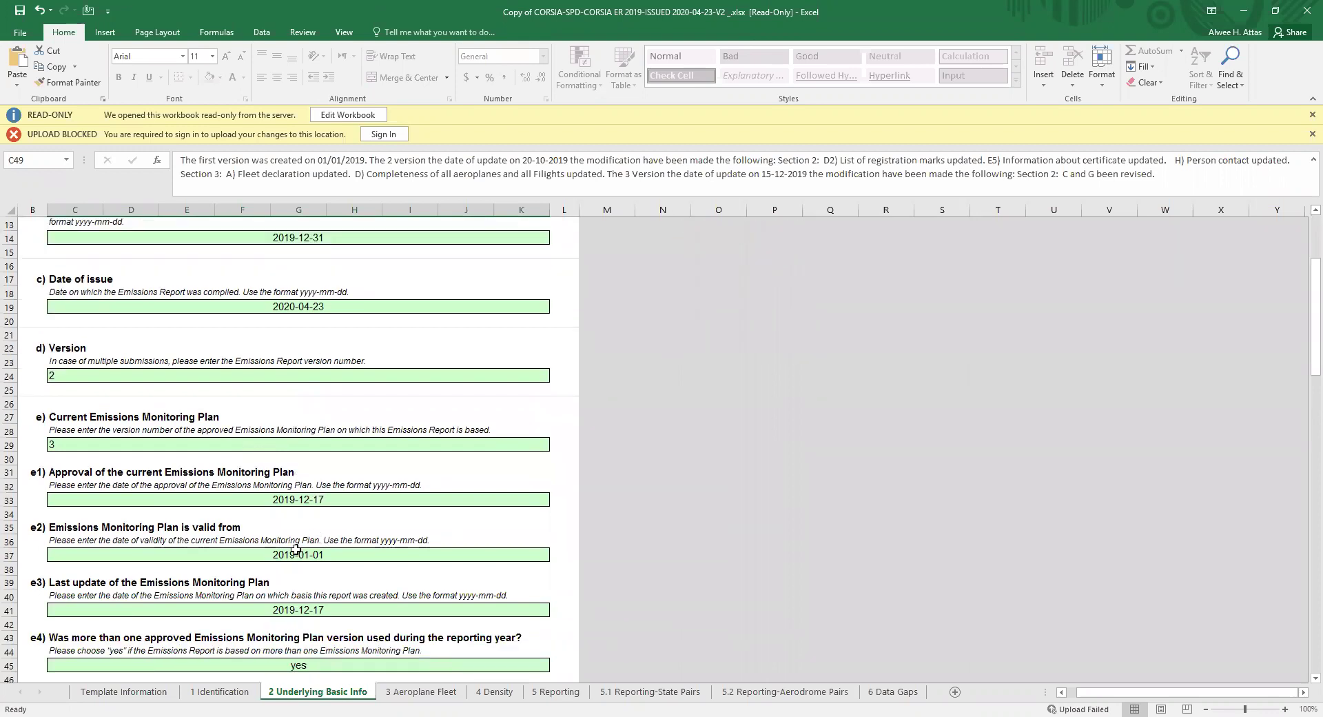
pyautogui.scroll(-1, 301, 552)
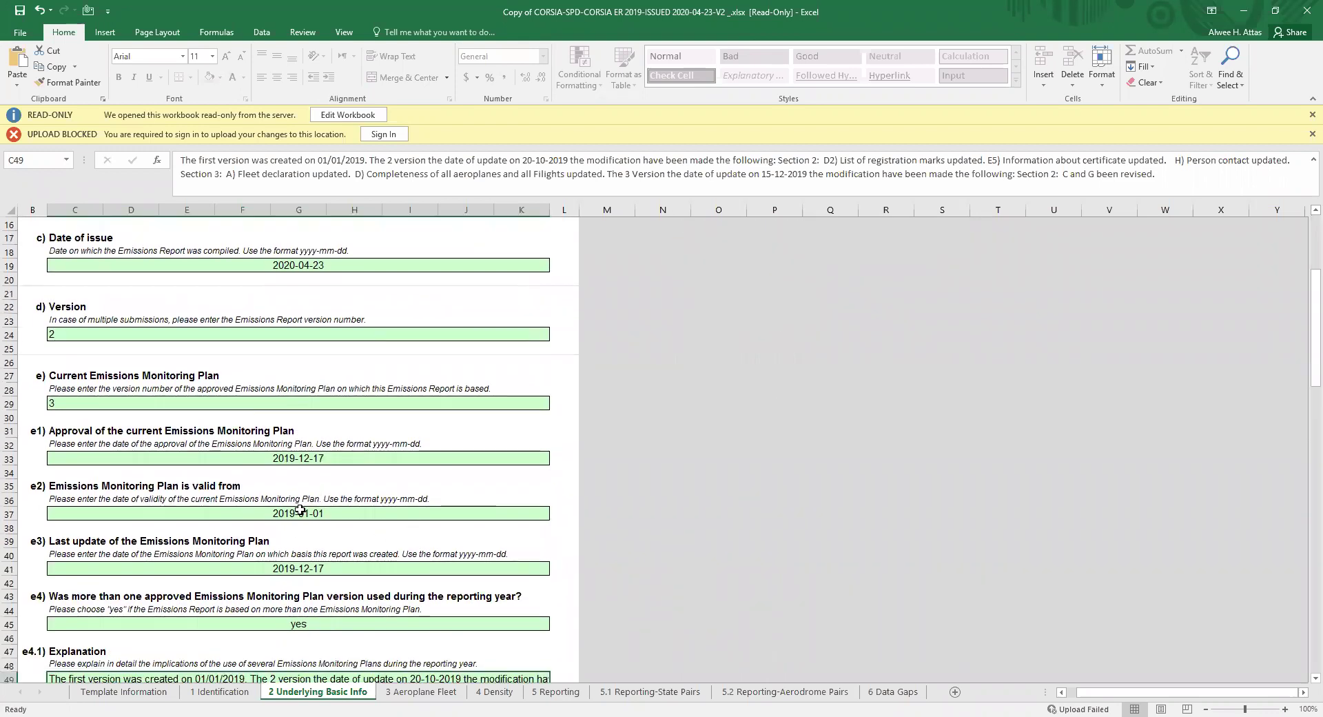
pyautogui.scroll(-1, 331, 564)
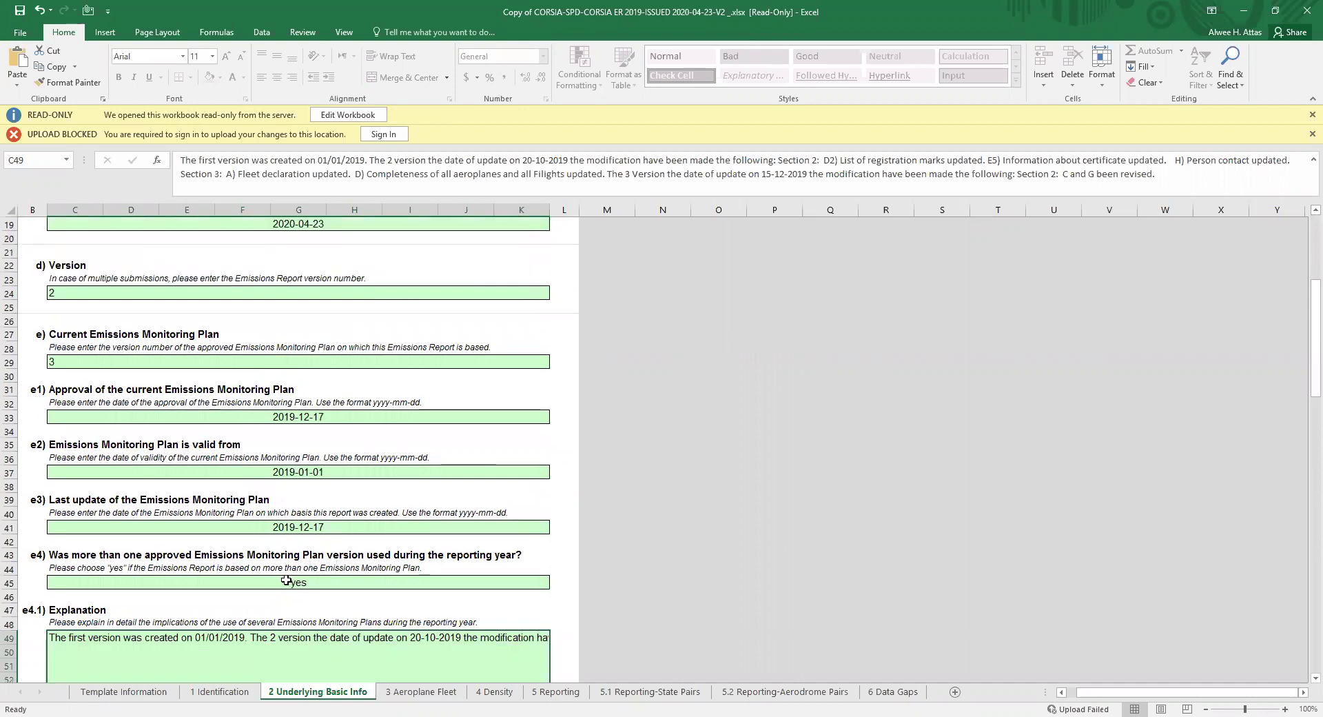
pyautogui.scroll(-1, 326, 565)
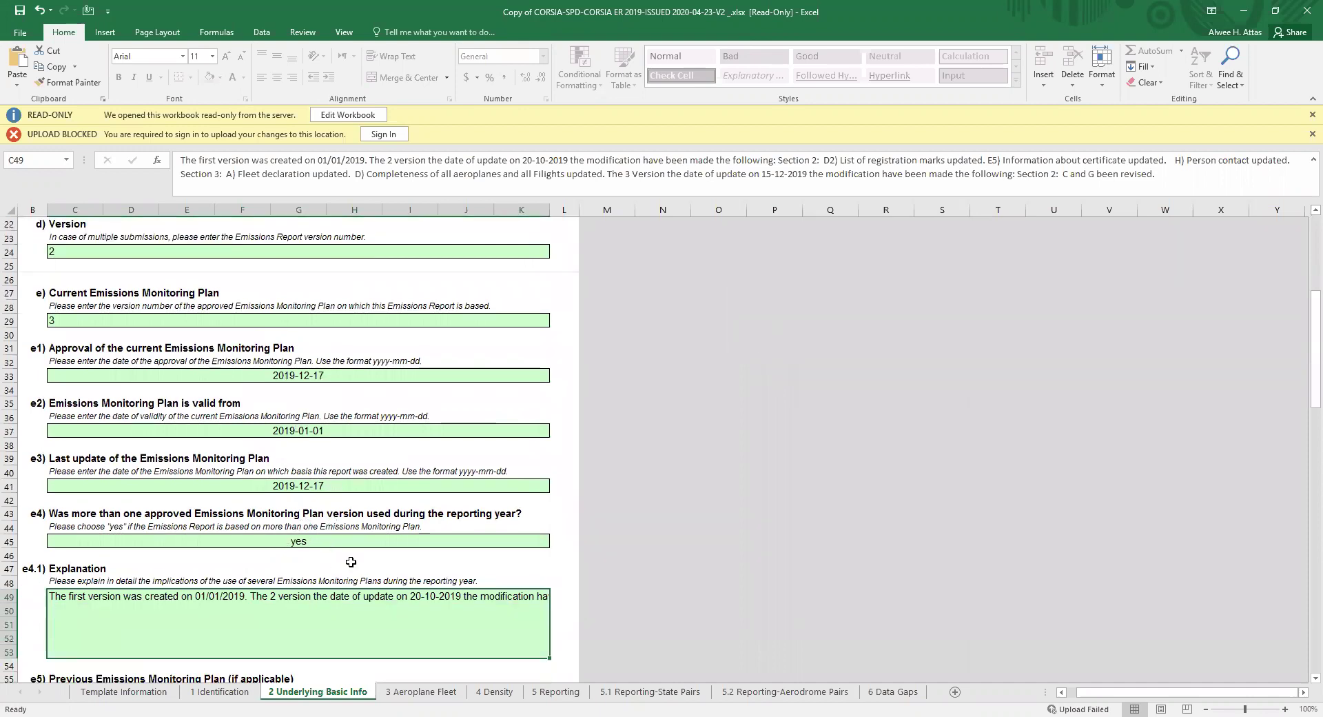
pyautogui.scroll(-1, 328, 562)
pyautogui.scroll(-3, 312, 581)
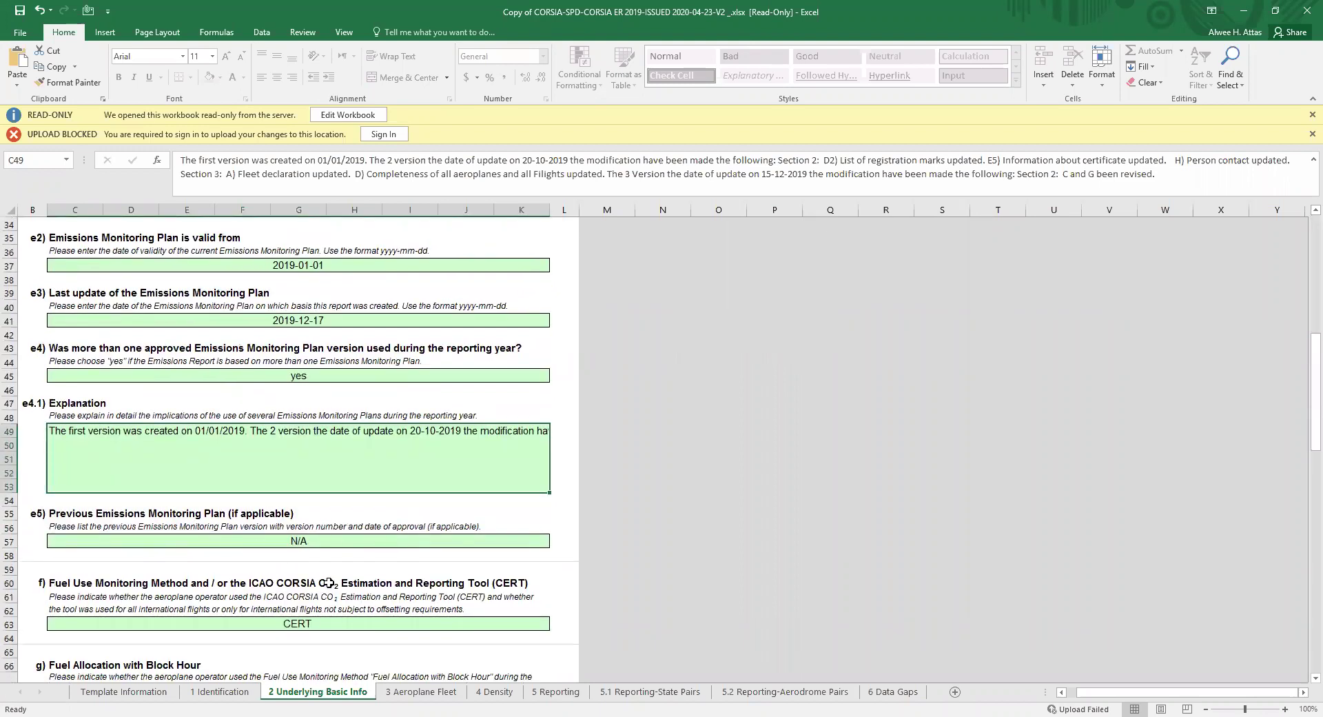
pyautogui.scroll(-1, 329, 587)
pyautogui.scroll(-2, 324, 564)
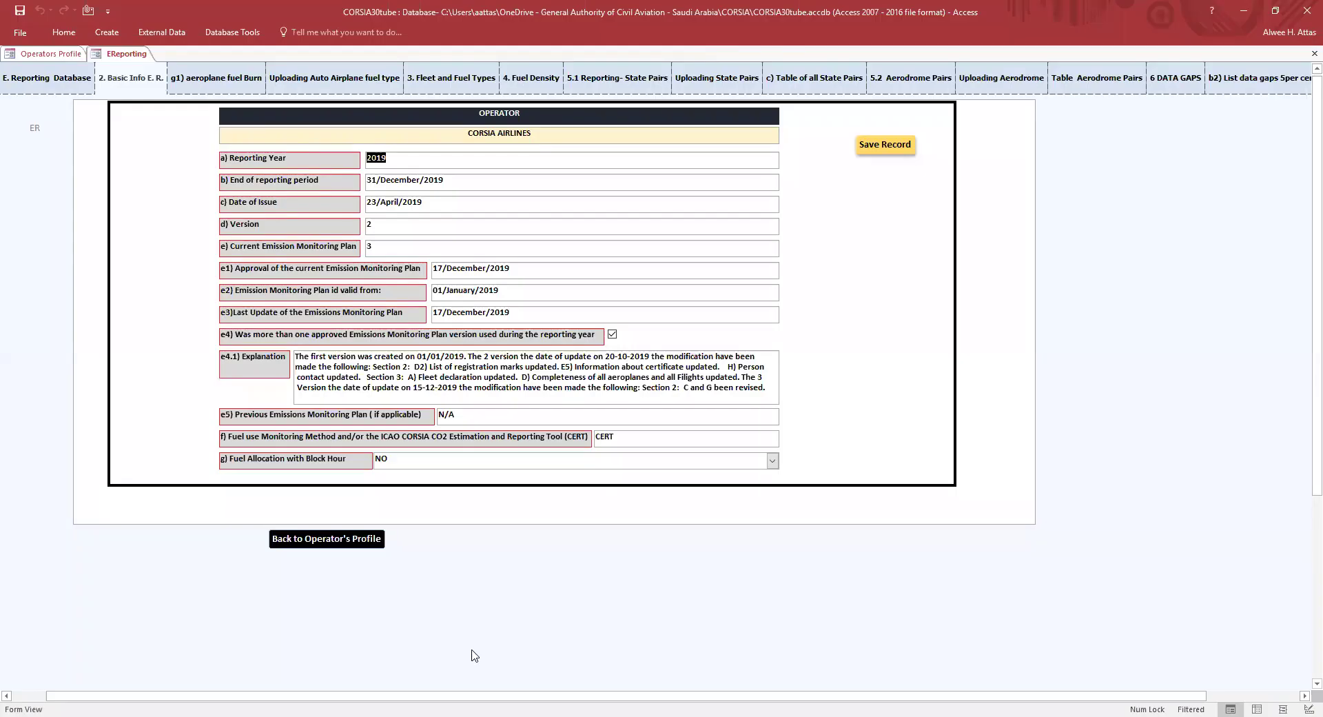
# View the g1) aeroplane fuel burn page in the Access ER form and compare it with the workbook's Underlying aeroplane fuel burn table
pyautogui.click(240, 82)
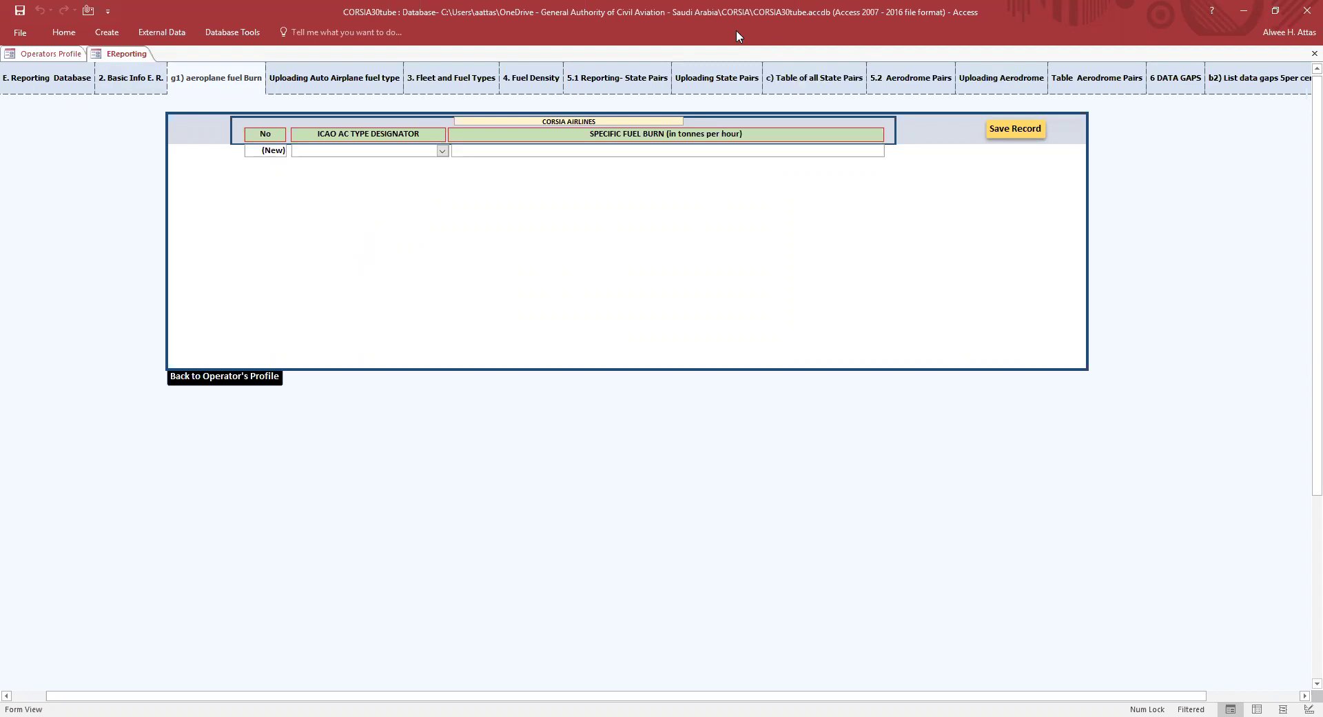
pyautogui.hotkey('alt', 'Tab')
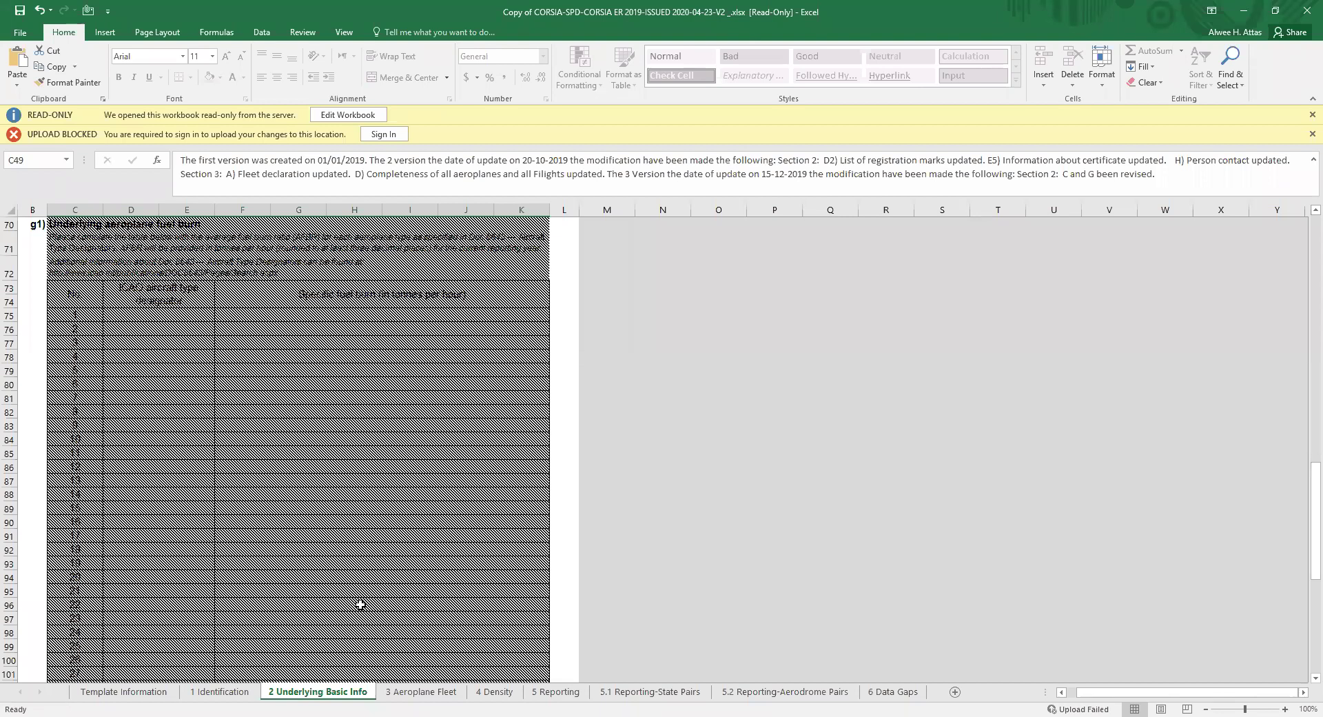
pyautogui.scroll(1, 349, 478)
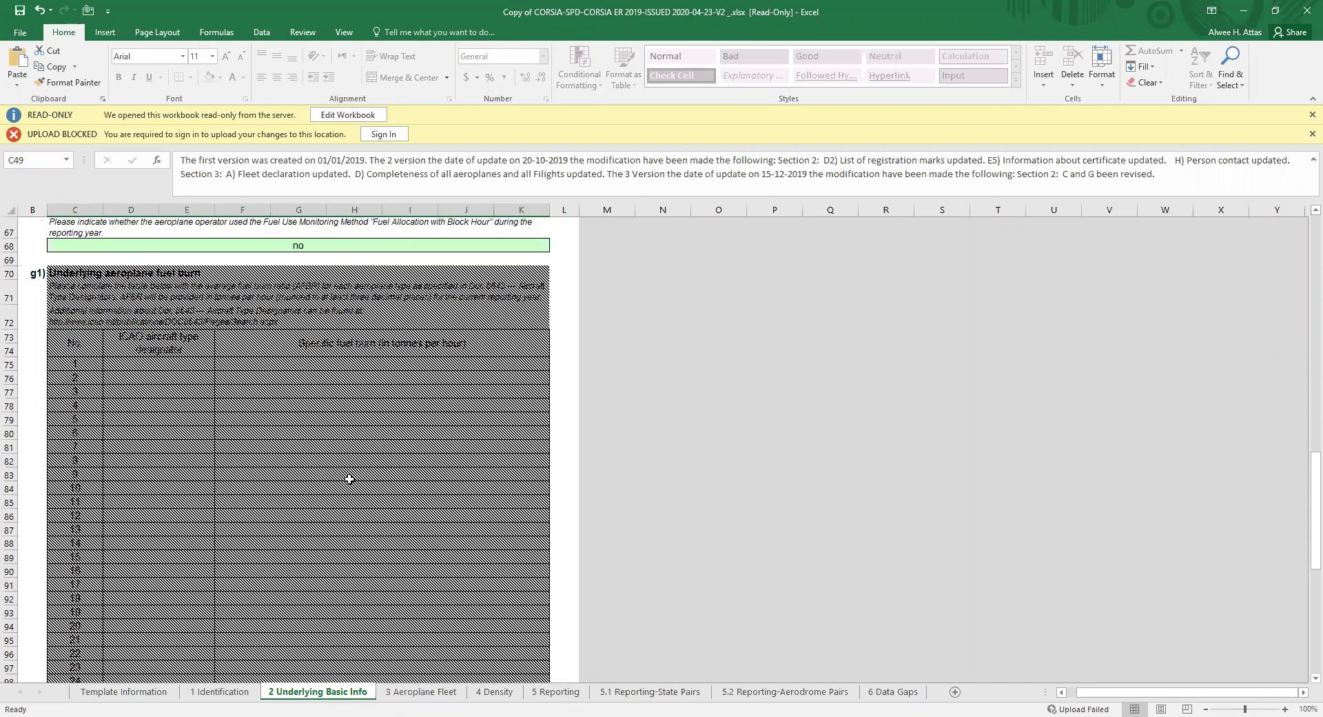
pyautogui.scroll(-8, 349, 478)
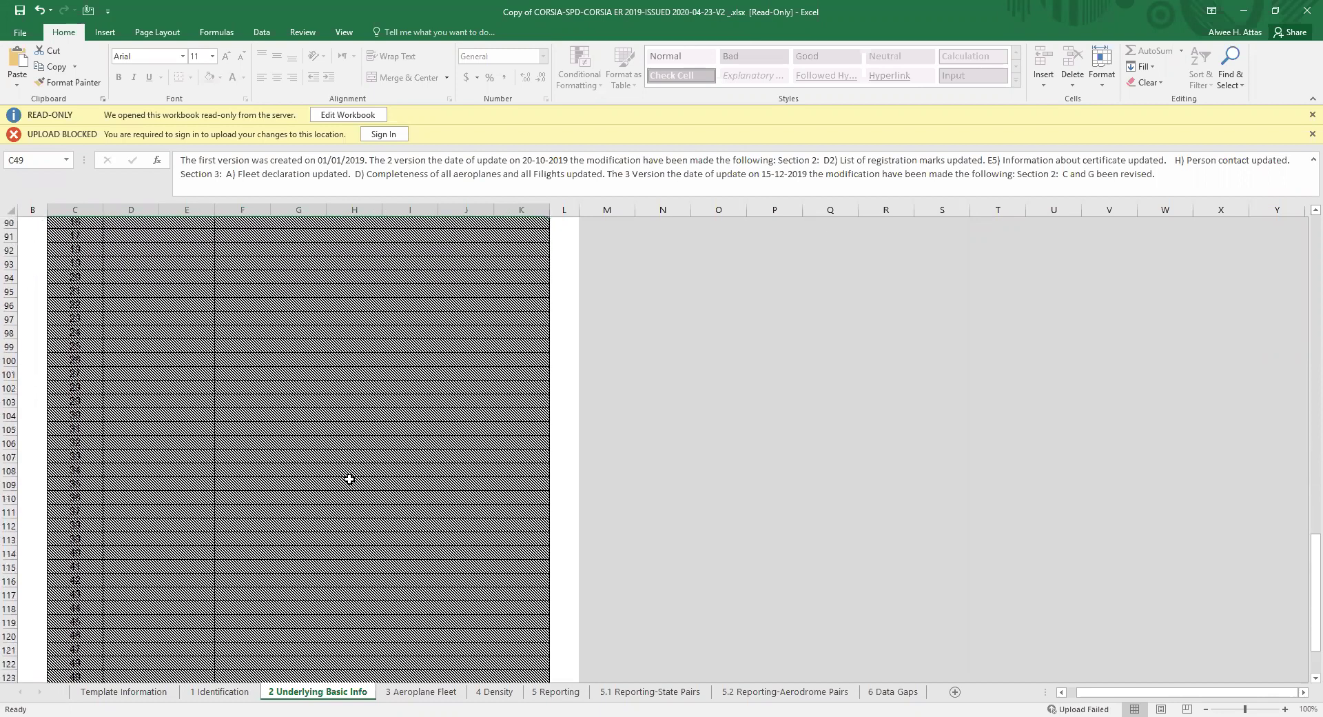
pyautogui.scroll(4, 350, 478)
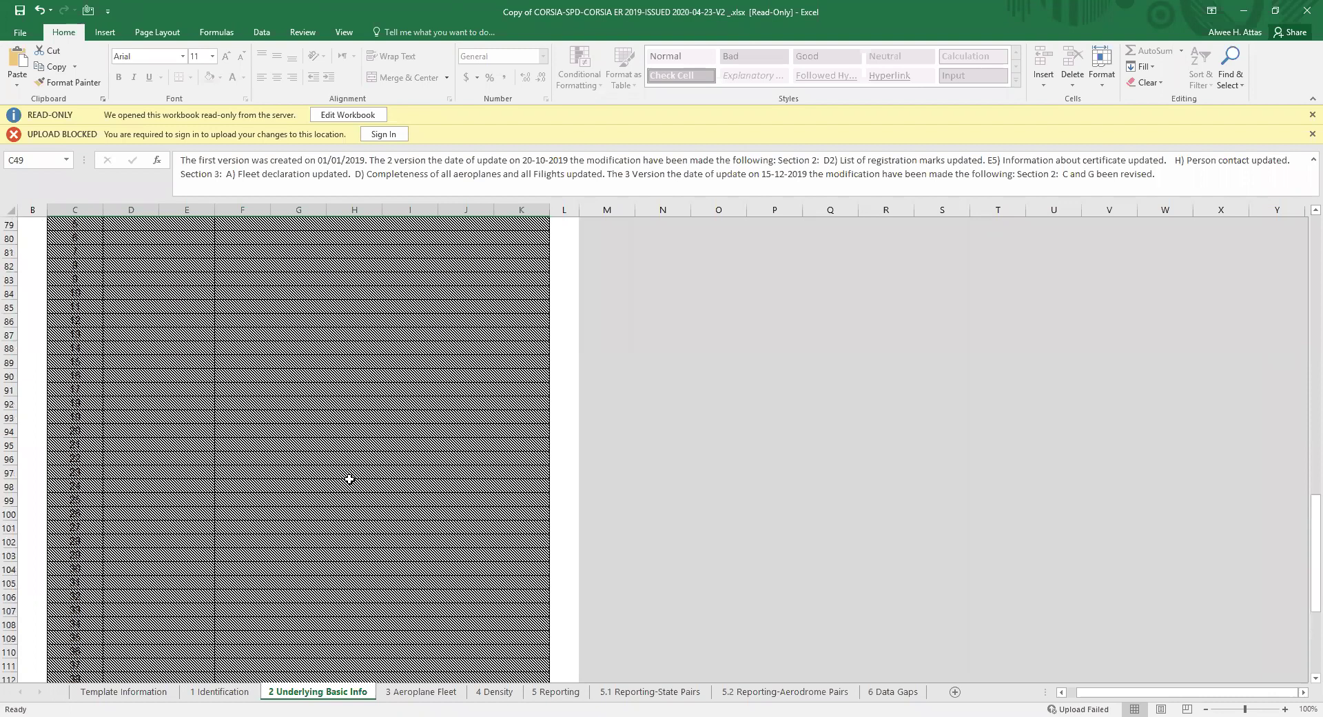
# Switch to the Access ER form and open the aeroplane fuel type upload form from the Uploading Auto Airplane fuel type page
pyautogui.scroll(4, 349, 478)
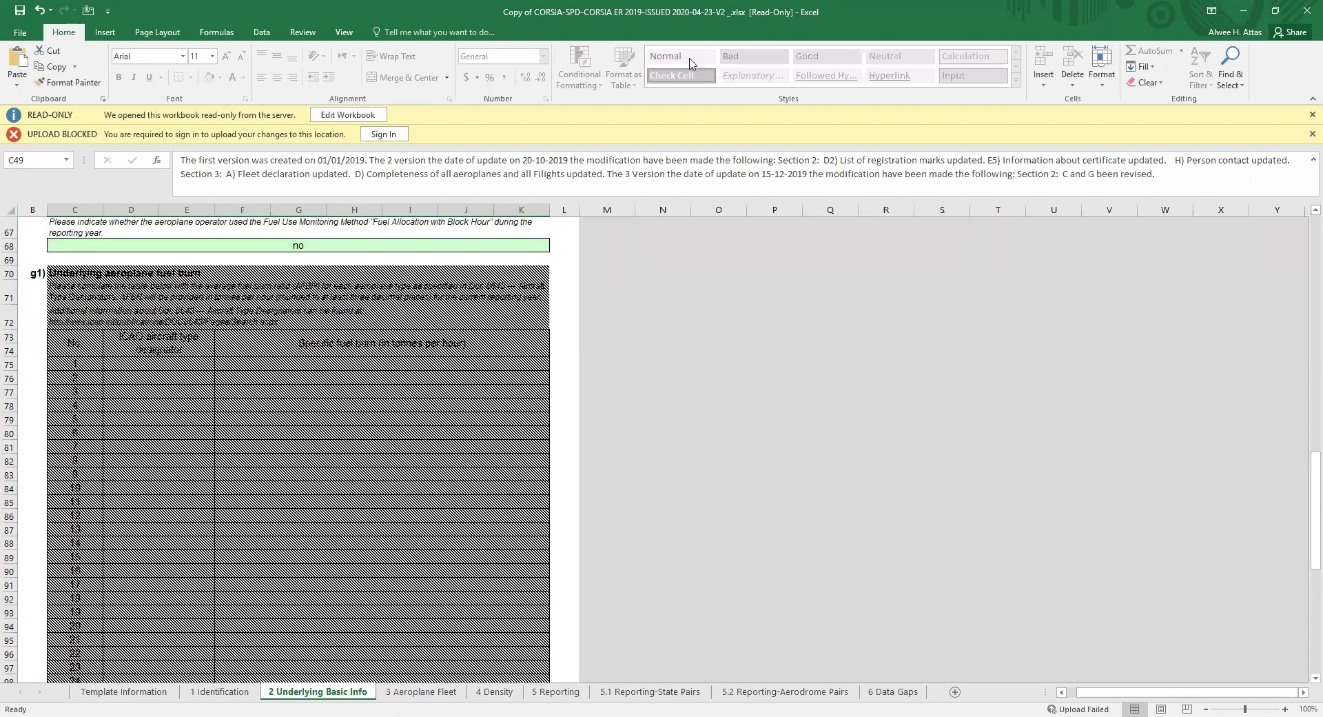
pyautogui.hotkey('alt', 'Tab')
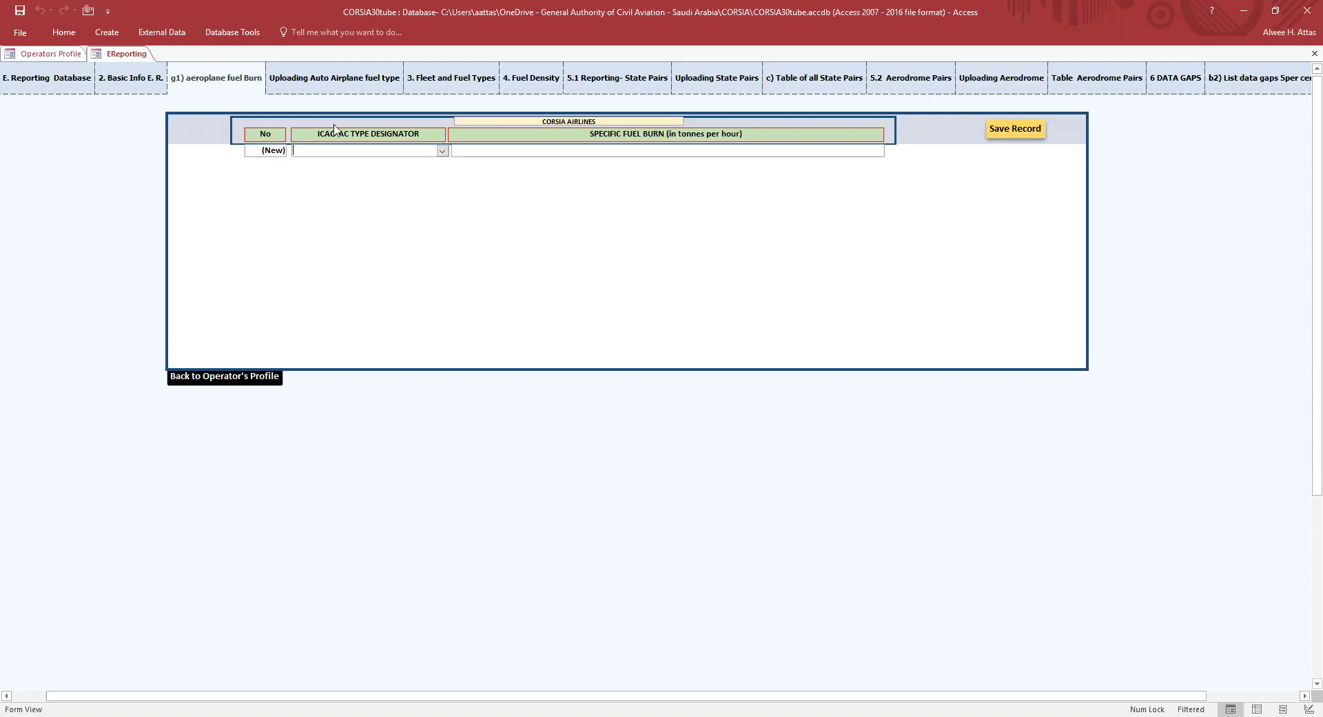
pyautogui.click(337, 87)
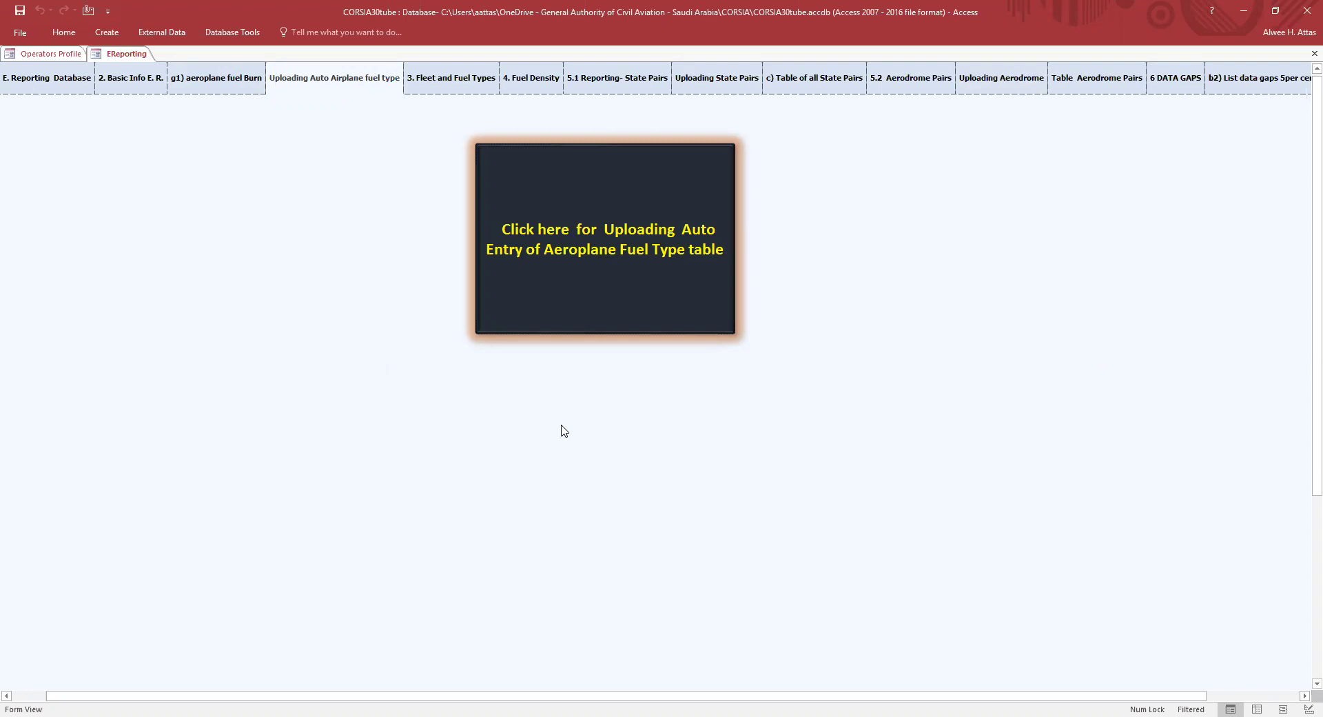
pyautogui.click(604, 284)
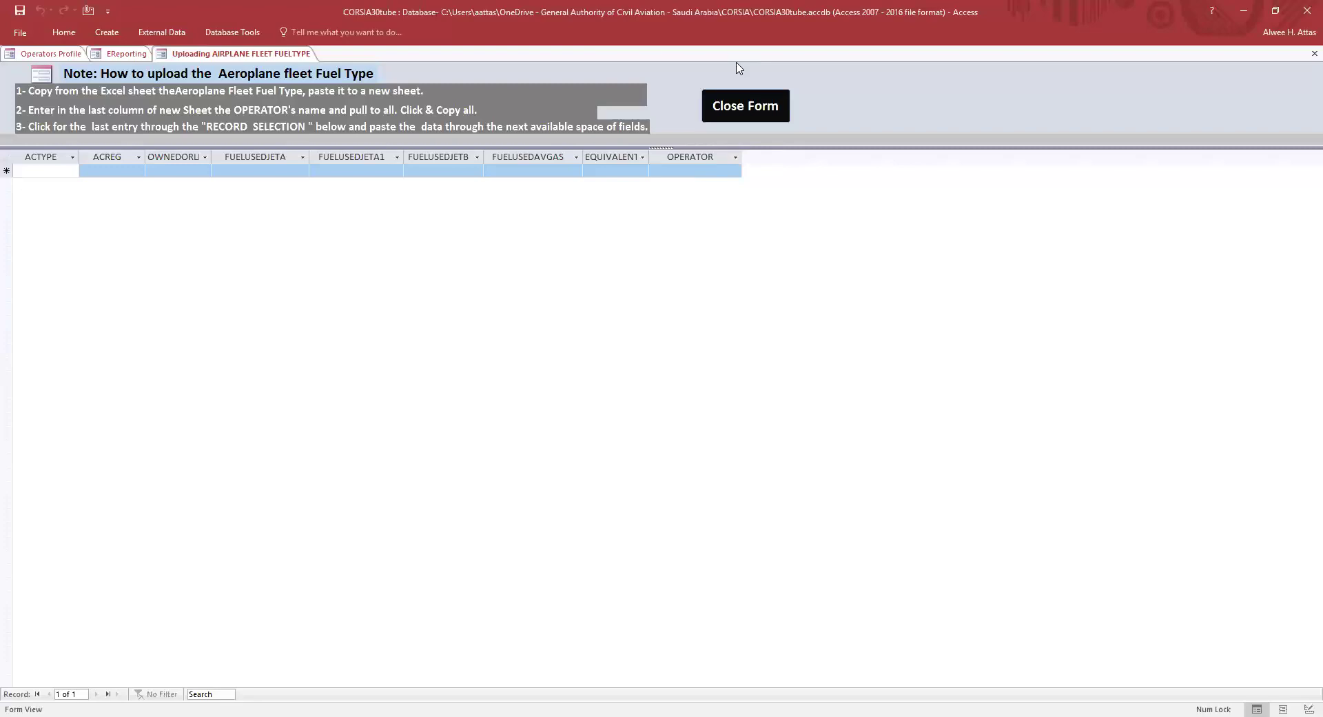
# Switch to the Excel workbook and examine the 3 Aeroplane Fleet sheet's first record from aircraft type designator through registration, ownership and fuel used
pyautogui.hotkey('alt', 'Tab')
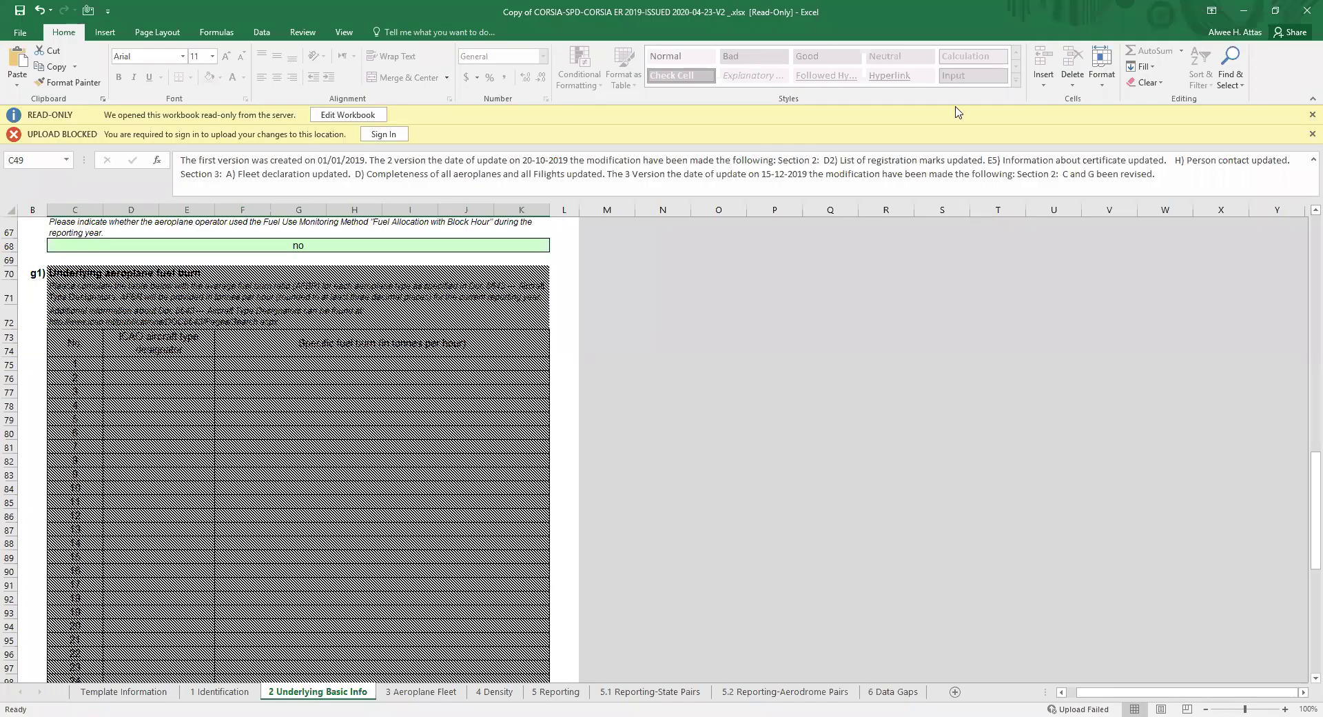
pyautogui.click(417, 696)
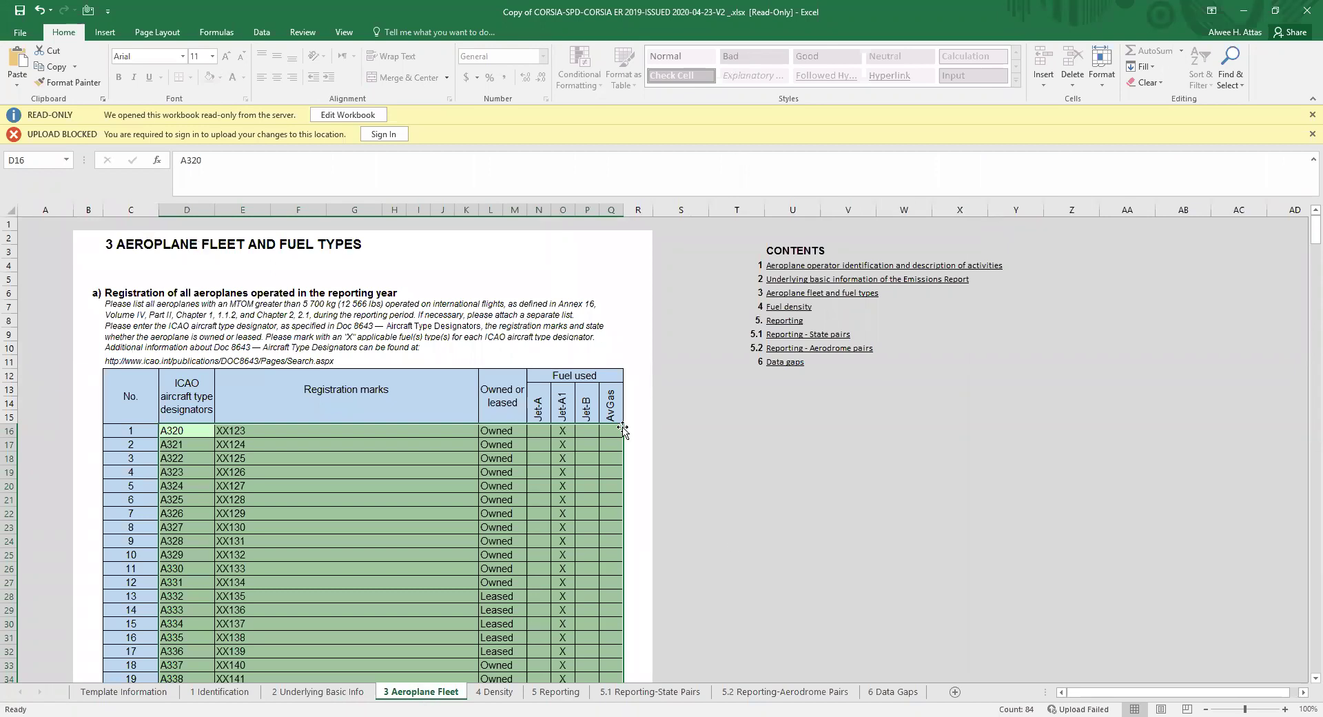
pyautogui.scroll(-2, 622, 430)
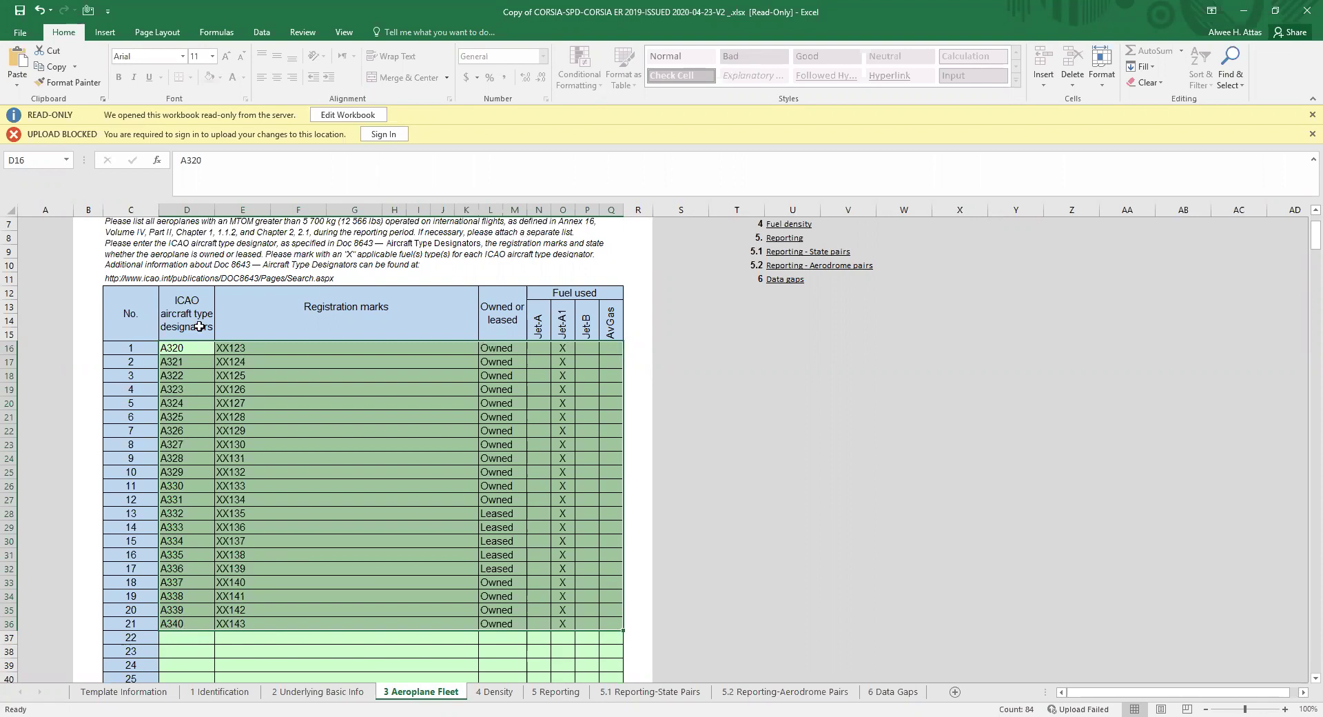
pyautogui.scroll(1, 373, 307)
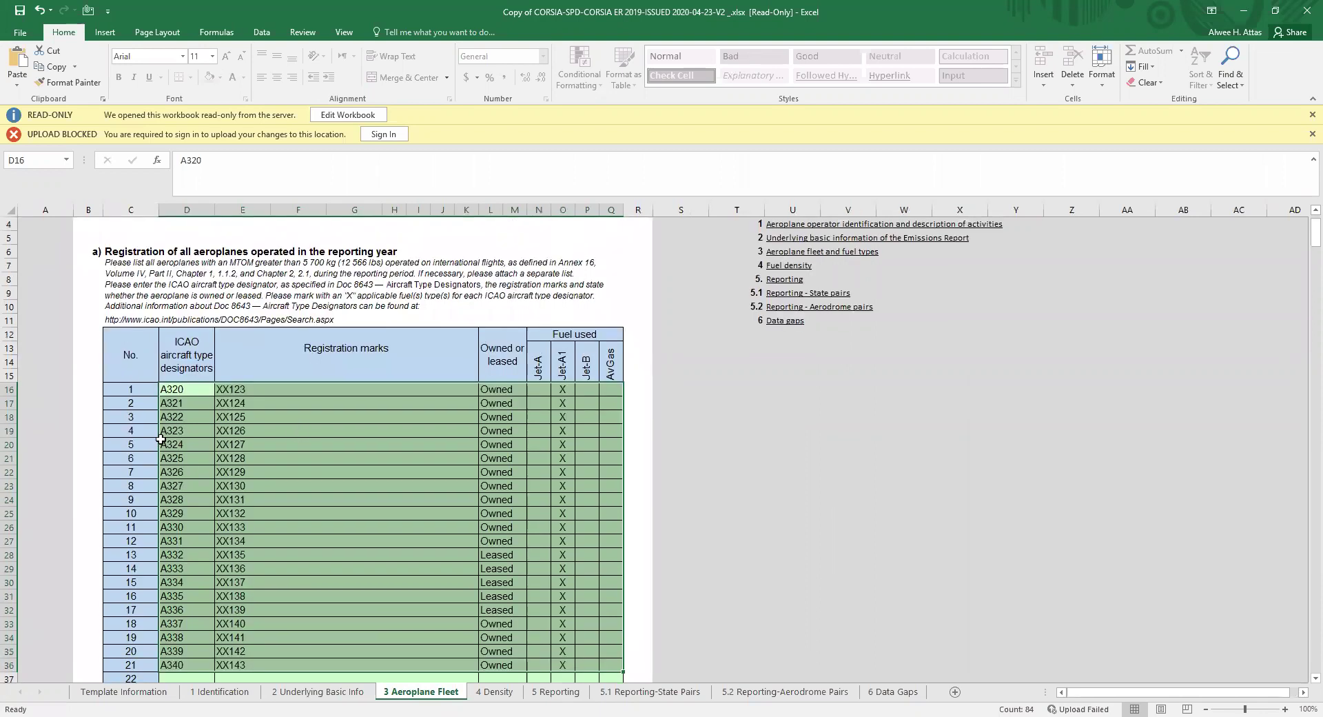
pyautogui.click(183, 389)
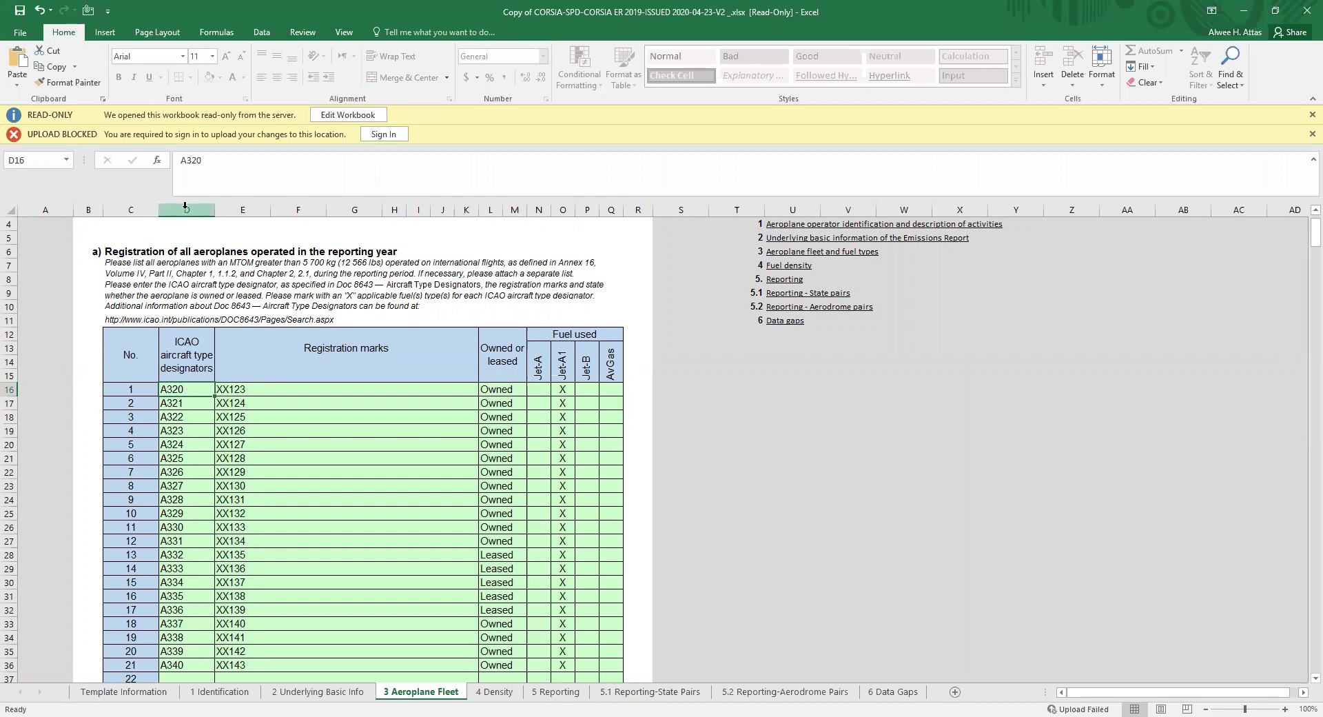
pyautogui.click(254, 391)
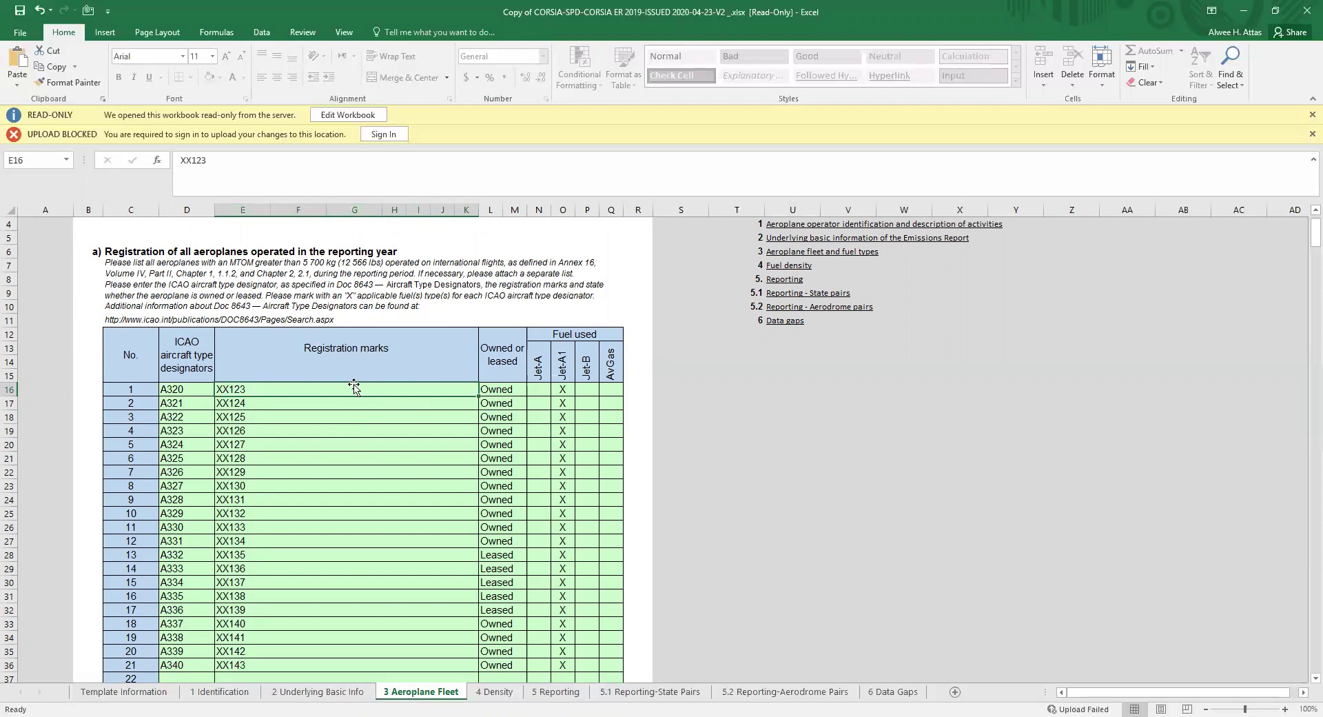
pyautogui.click(504, 390)
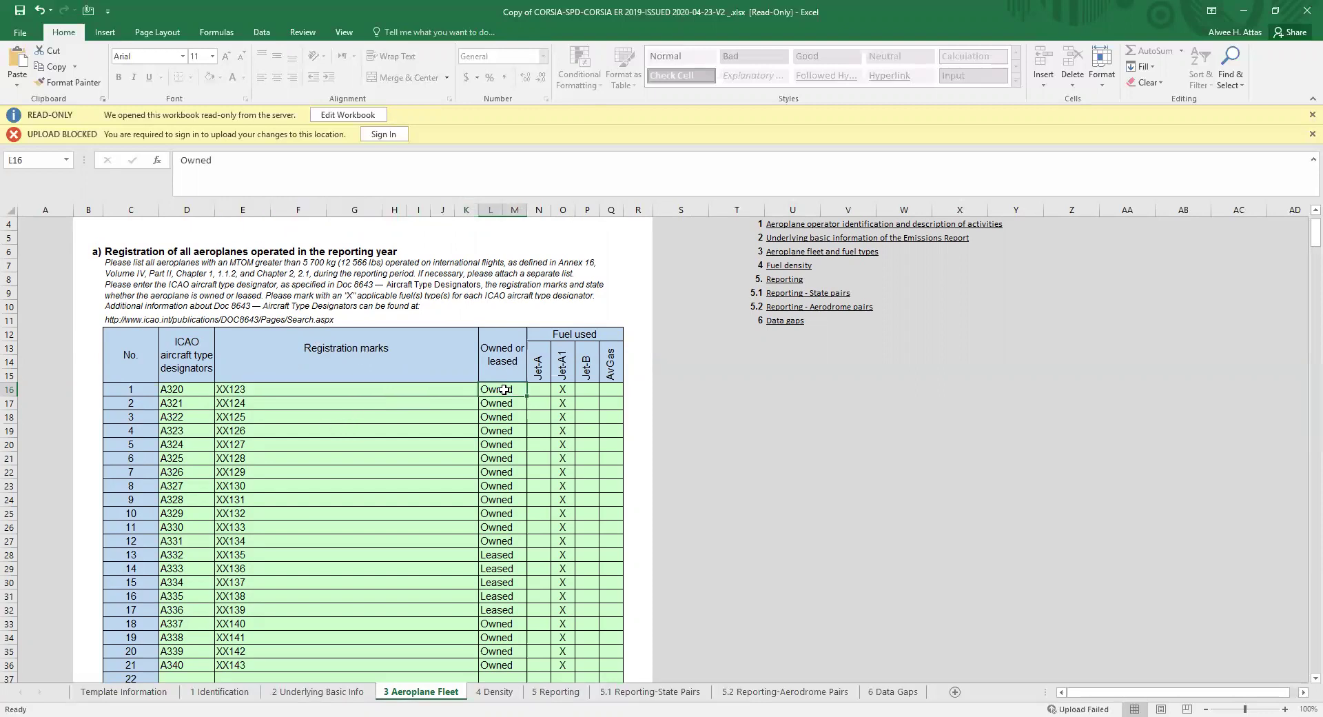
pyautogui.click(539, 389)
pyautogui.click(563, 387)
pyautogui.click(584, 388)
pyautogui.click(607, 387)
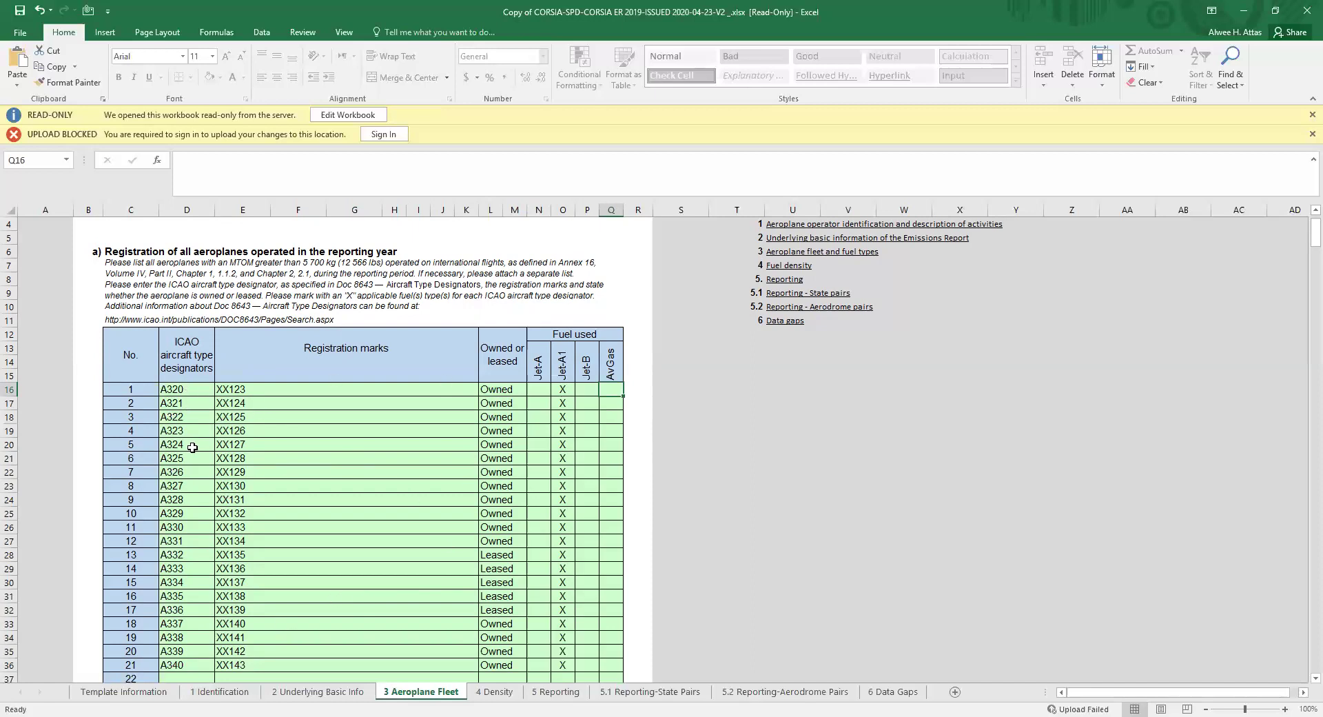
# Copy the fleet records D16:Q36 on the 3 Aeroplane Fleet sheet, from the A320 row through the A340 row
pyautogui.click(180, 390)
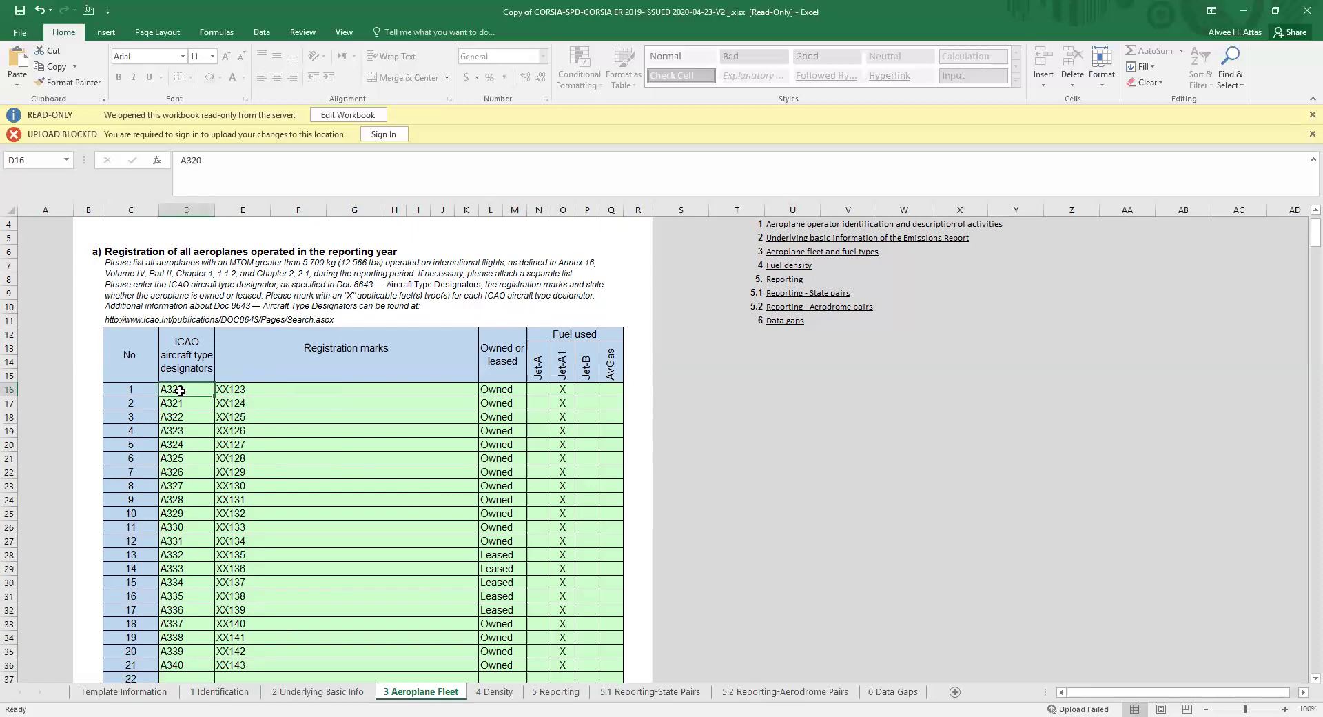
pyautogui.keyDown('shift'); pyautogui.click(612, 392); pyautogui.keyUp('shift')
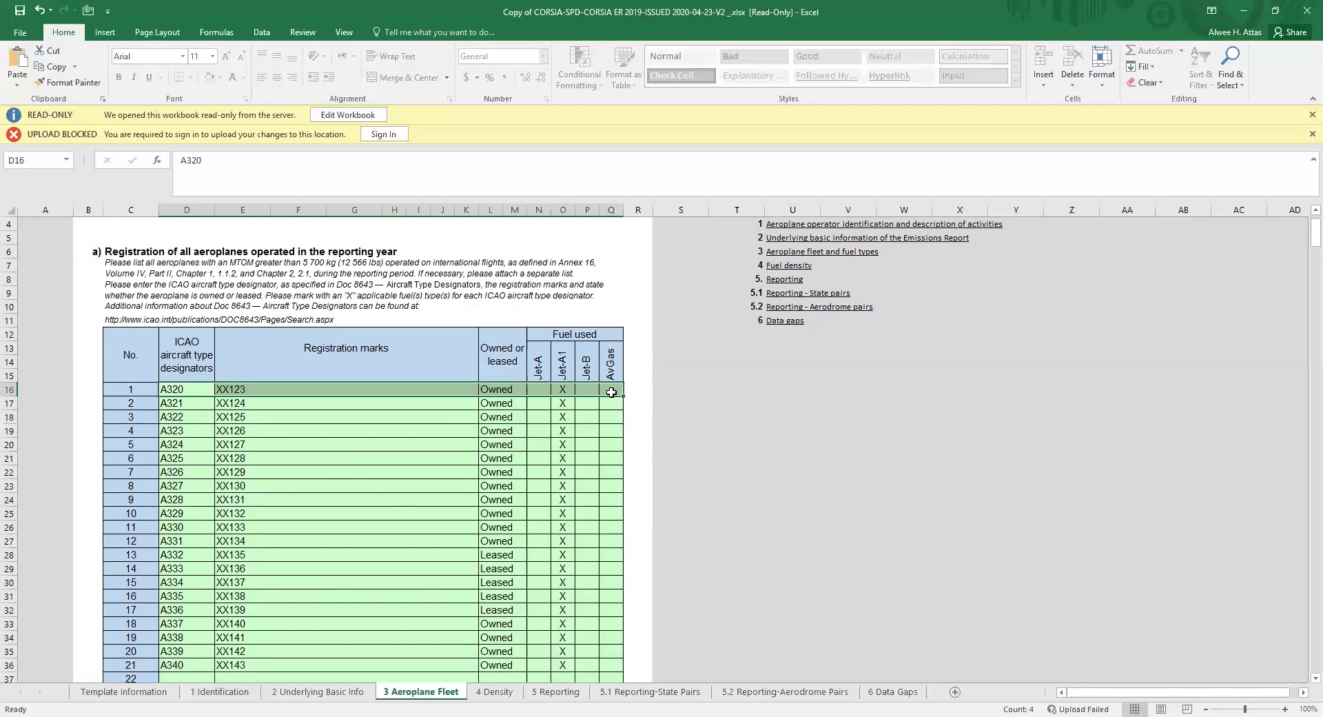
pyautogui.scroll(-4, 604, 435)
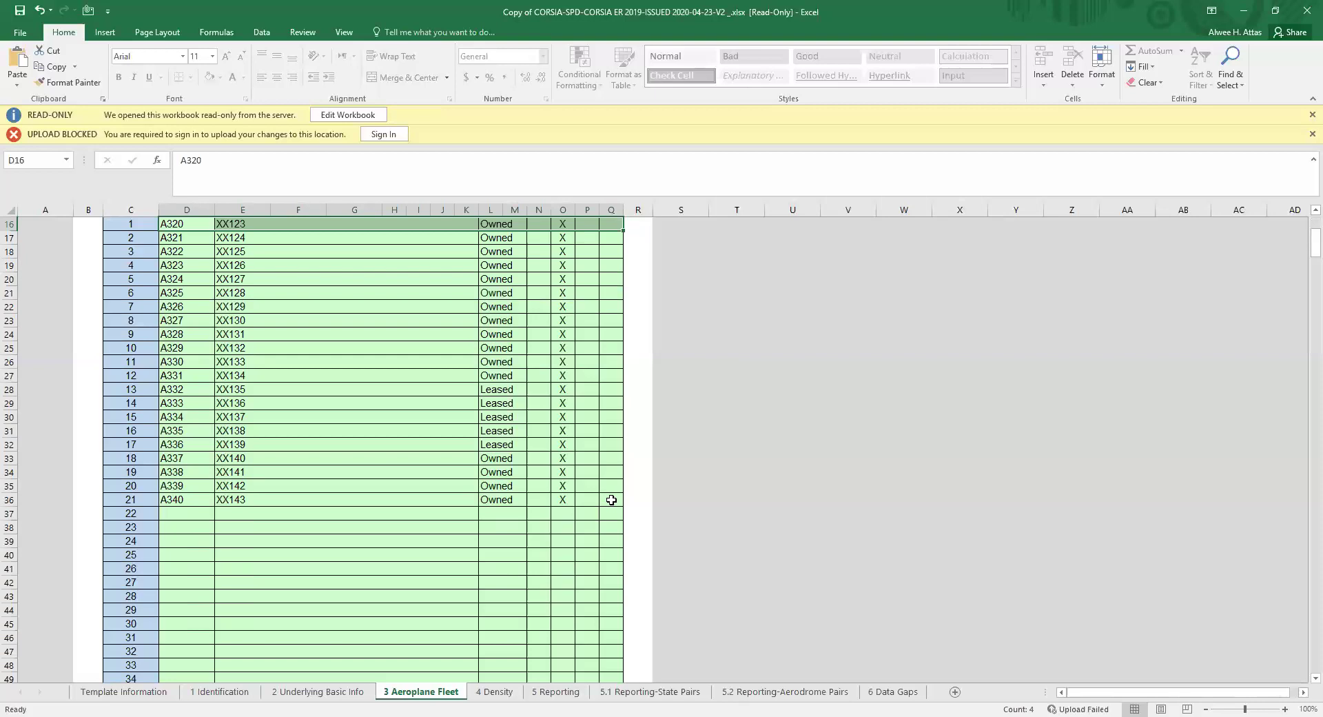
pyautogui.keyDown('shift'); pyautogui.click(611, 500); pyautogui.keyUp('shift')
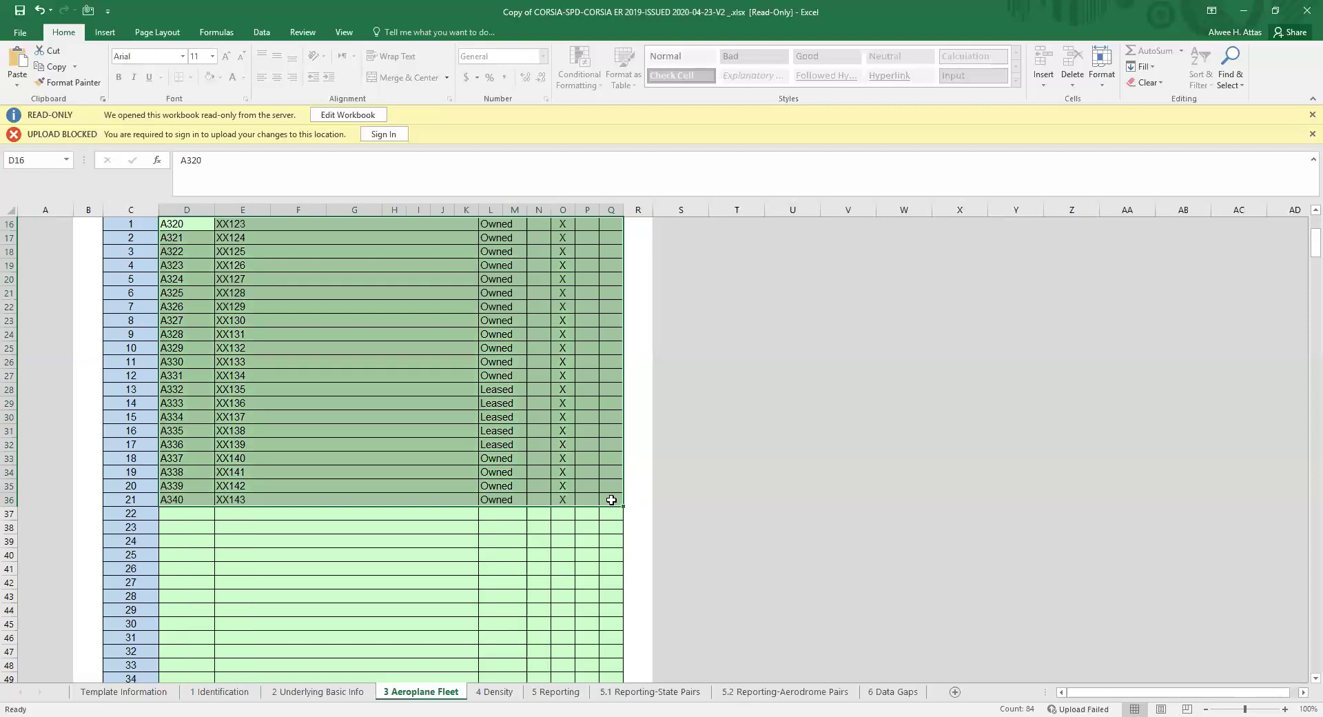
pyautogui.scroll(2, 552, 386)
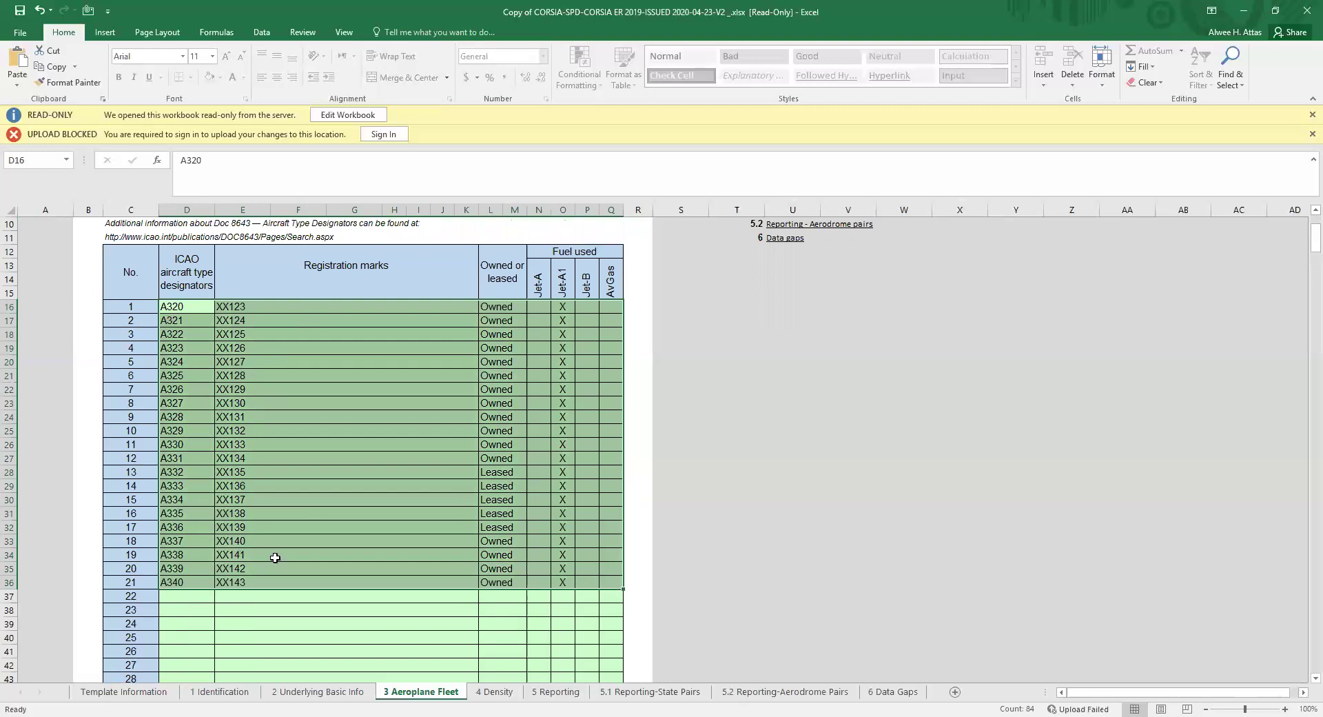
pyautogui.rightClick(338, 401)
pyautogui.click(373, 429)
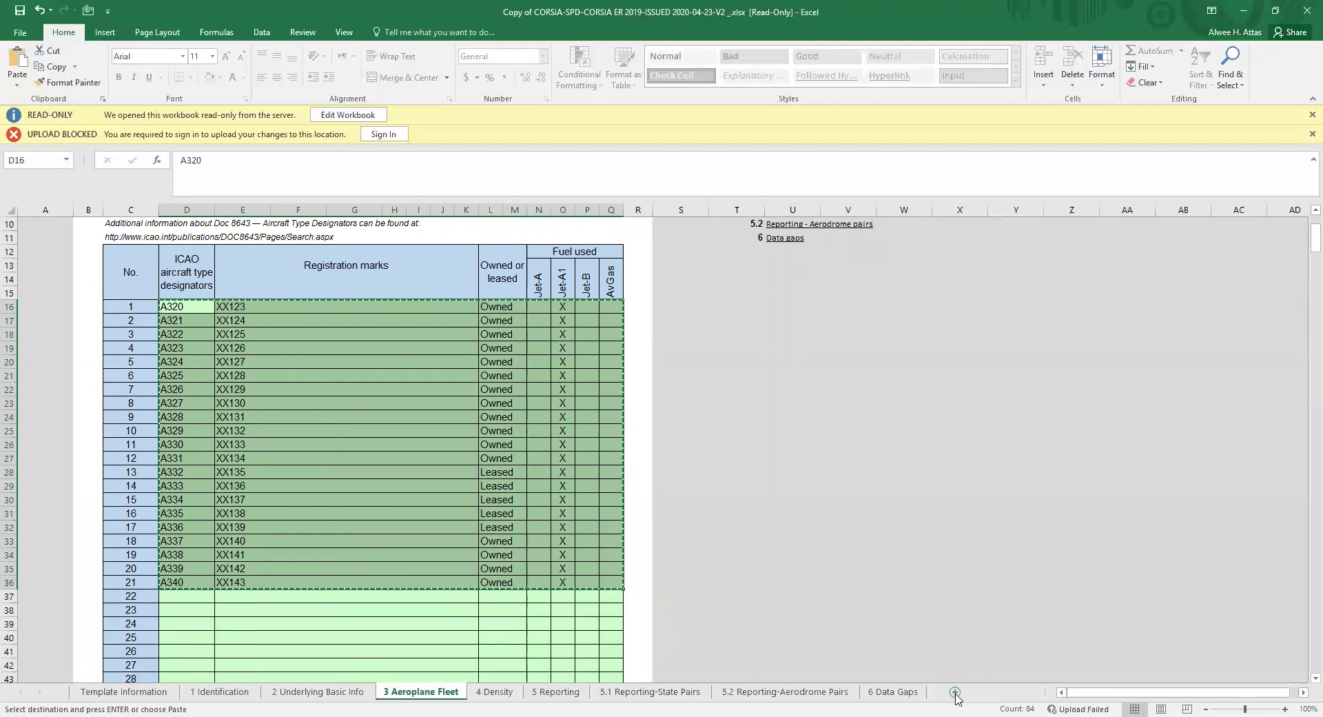
# Add a new worksheet and paste the copied fleet records starting at cell A1
pyautogui.click(955, 693)
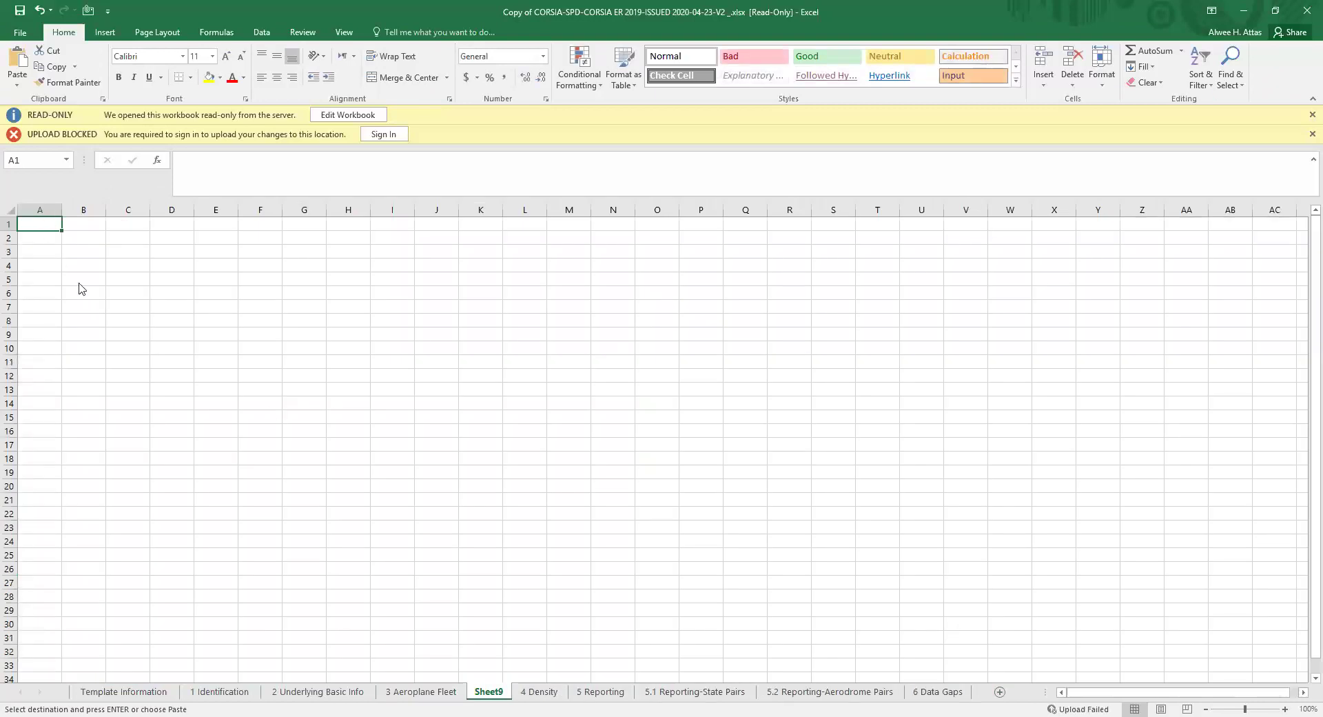
pyautogui.hotkey('ctrl', 'v')
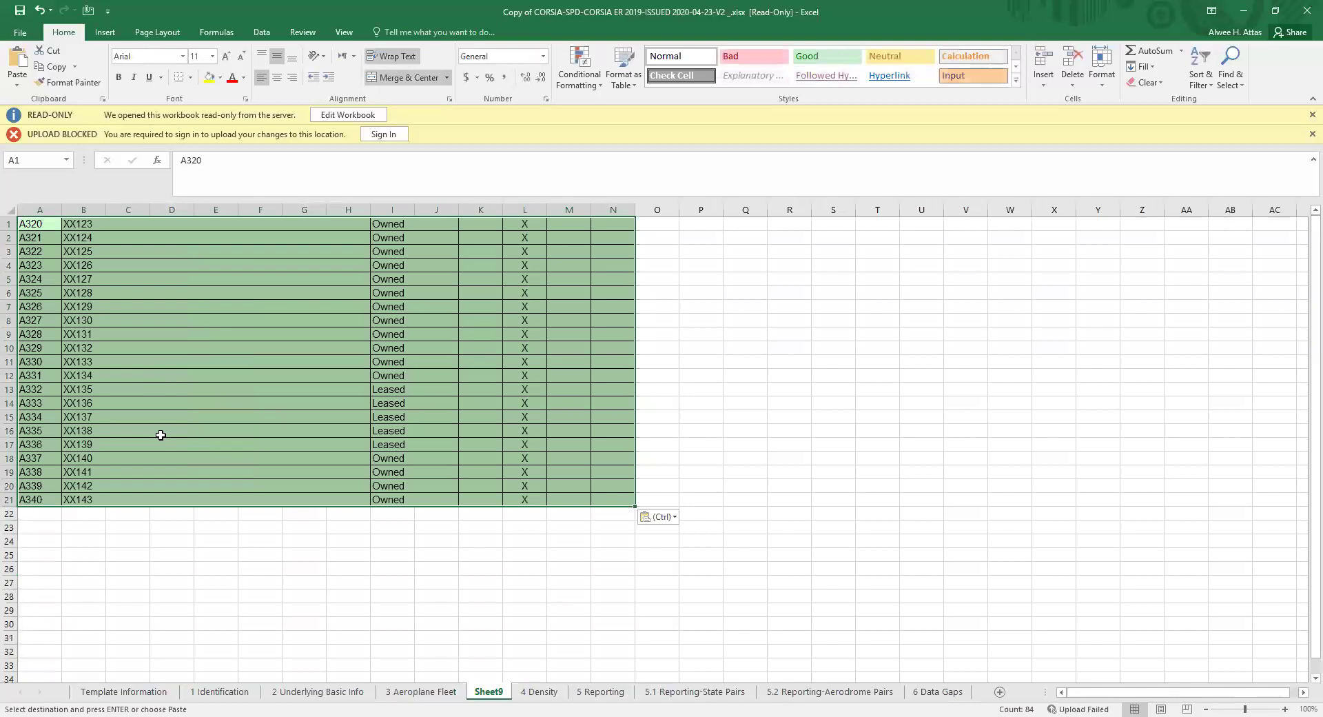
pyautogui.click(581, 321)
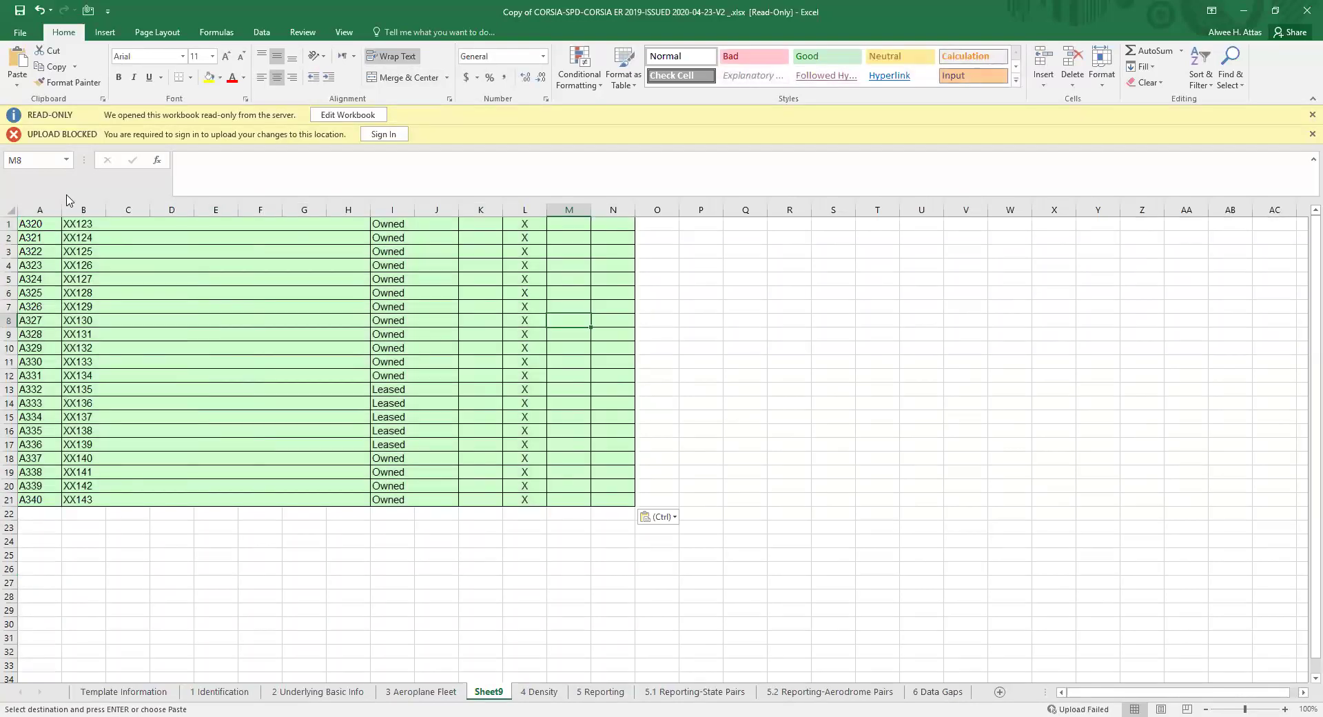
# Delete the surplus merged columns C through H between the registration marks and the Owned/Leased values
pyautogui.click(38, 226)
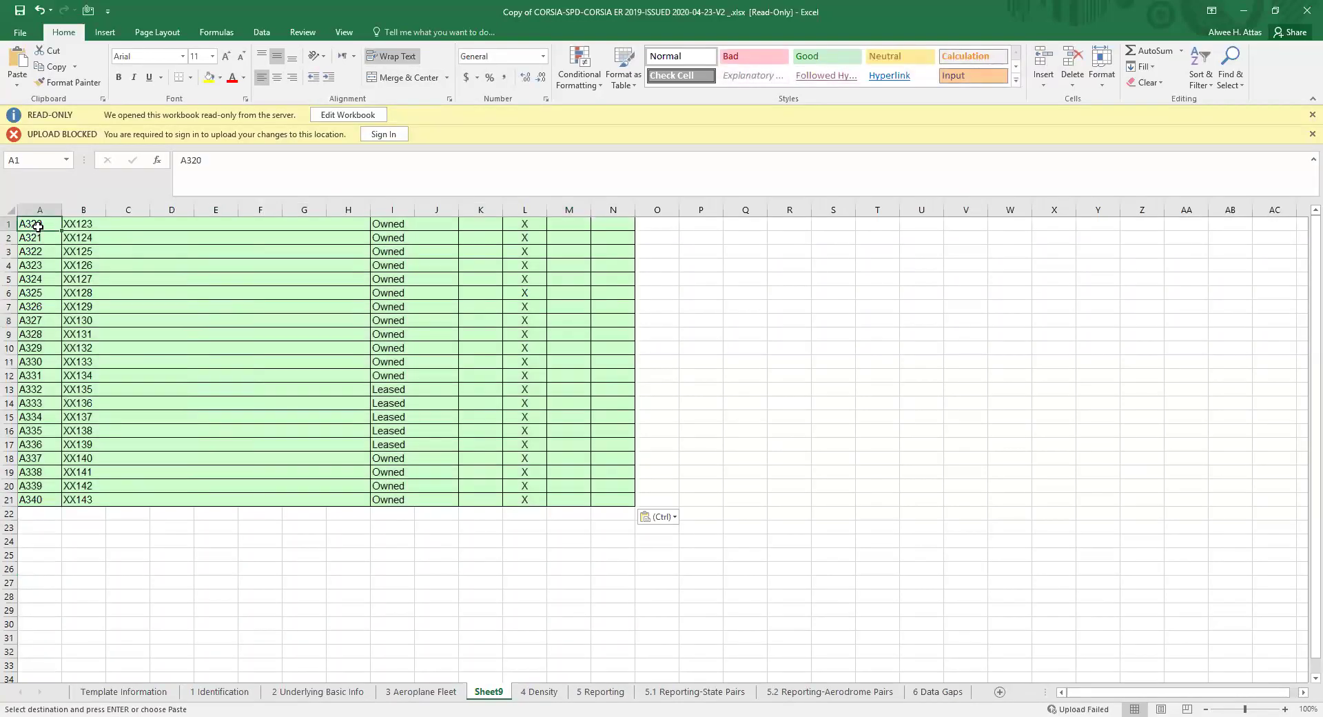
pyautogui.click(121, 224)
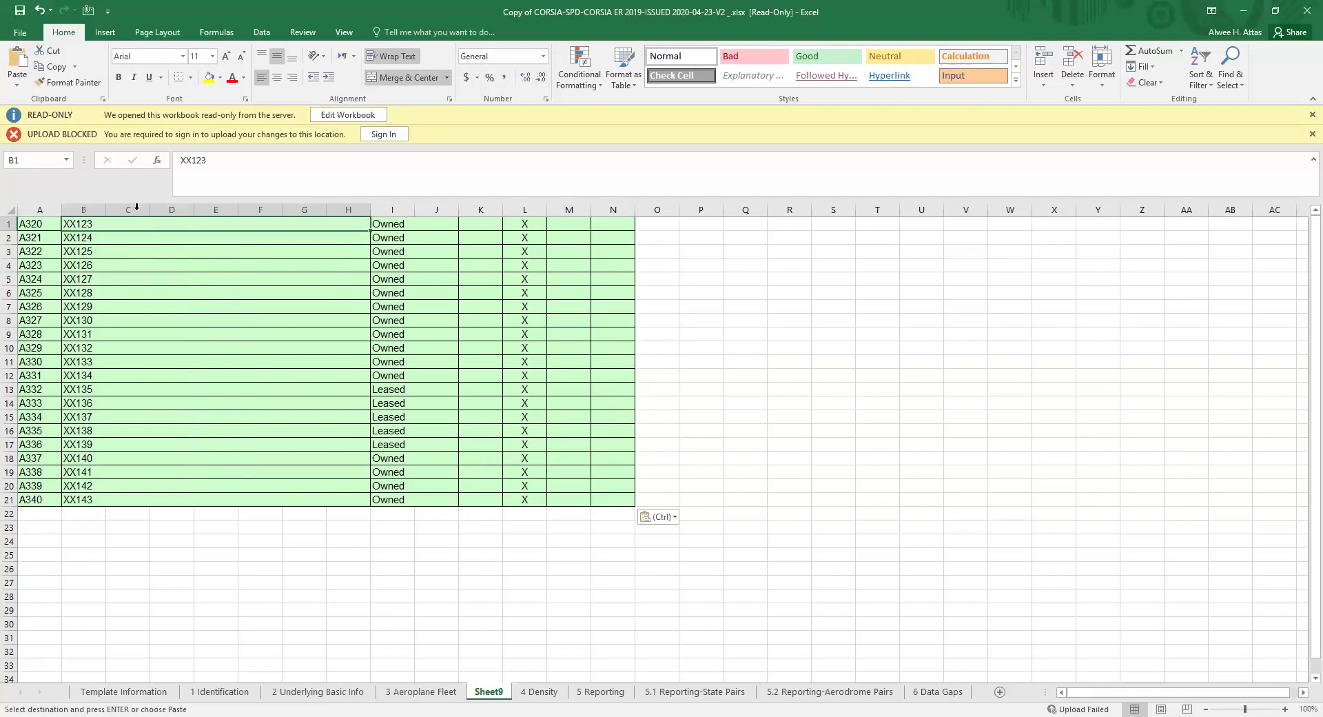
pyautogui.click(136, 208)
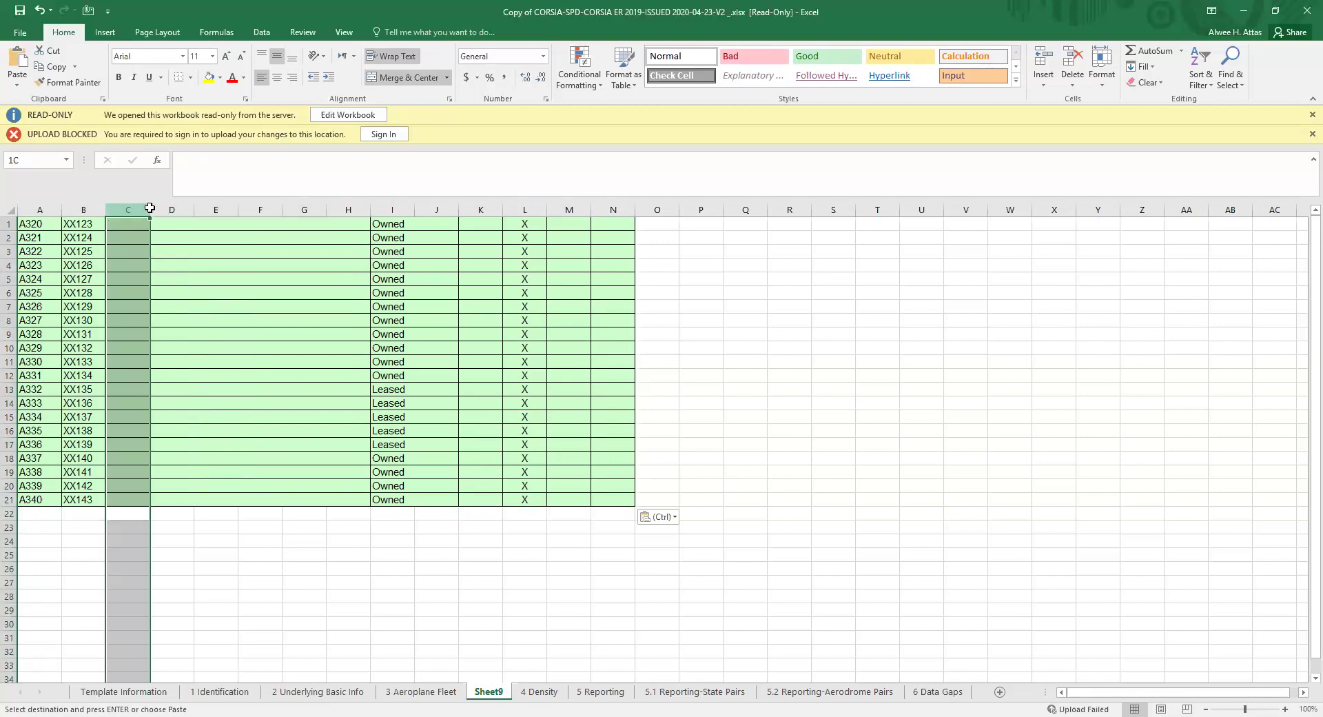
pyautogui.moveTo(150, 208); pyautogui.dragTo(304, 210)
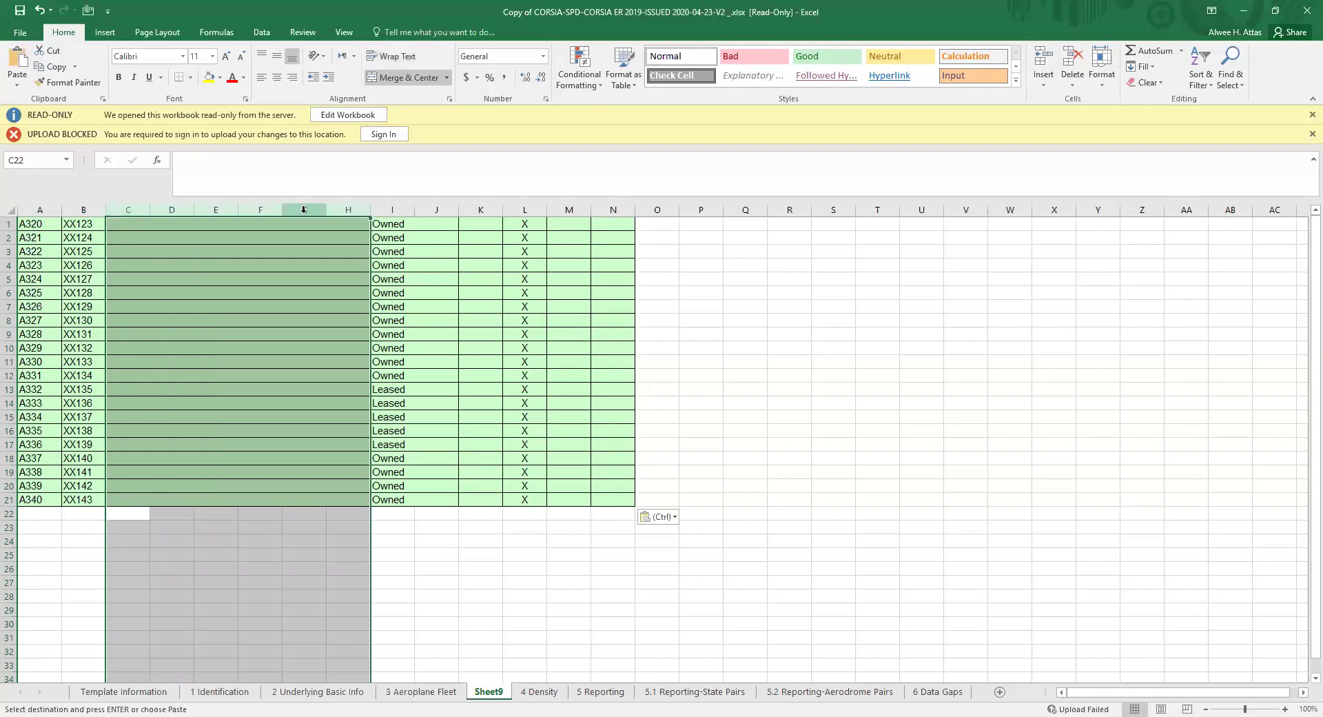
pyautogui.rightClick(304, 209)
pyautogui.click(327, 330)
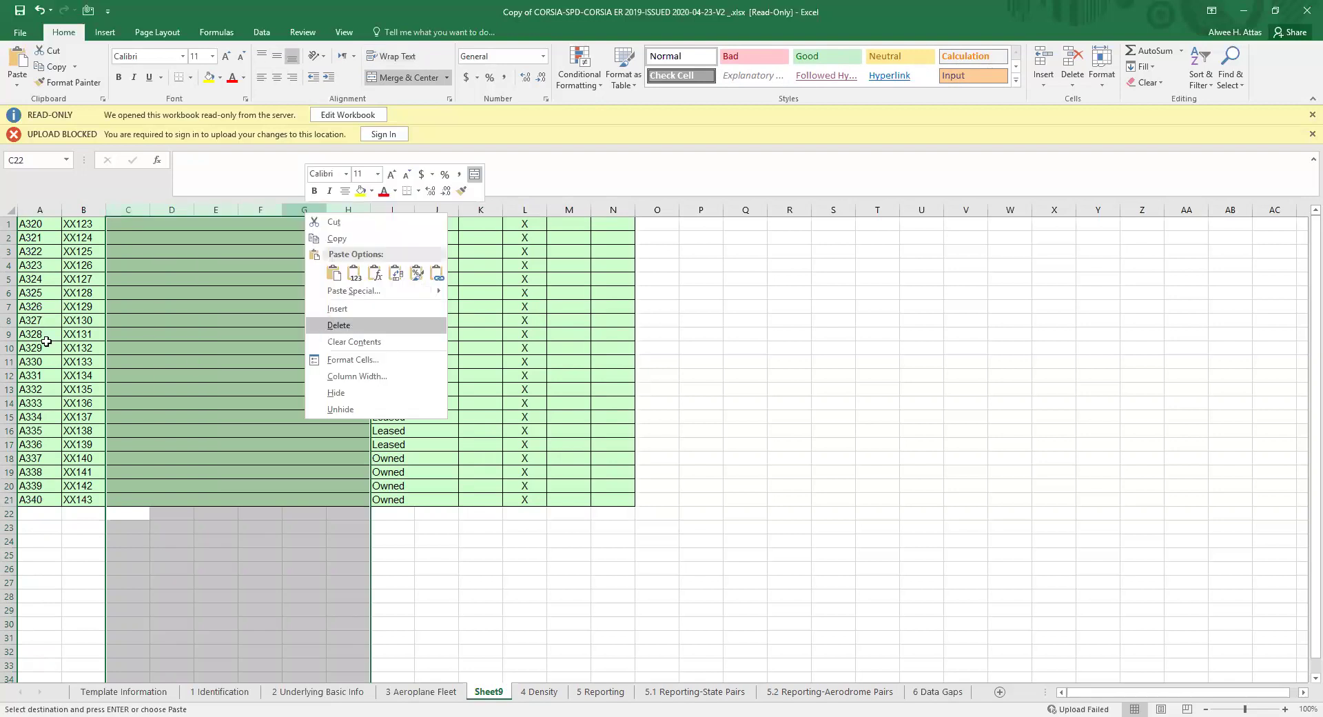
# Delete the surplus merged column D next to the Owned/Leased values
pyautogui.click(84, 224)
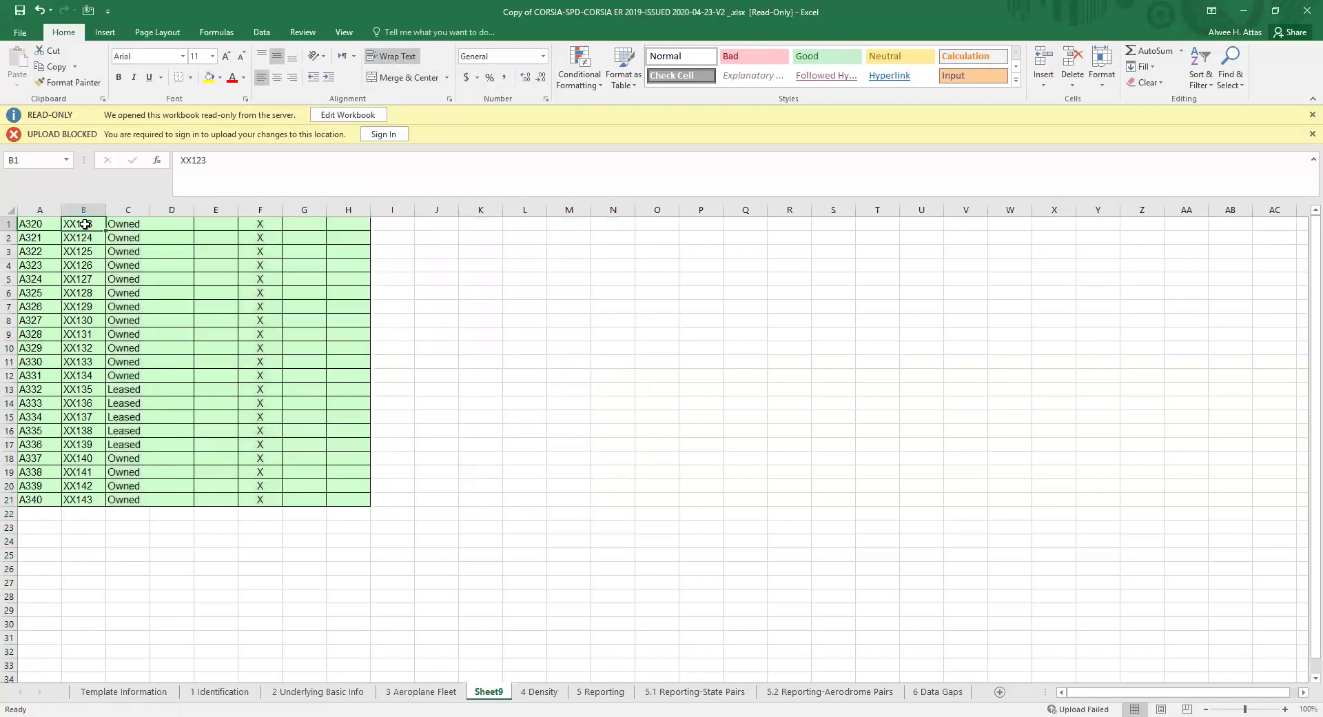
pyautogui.click(156, 227)
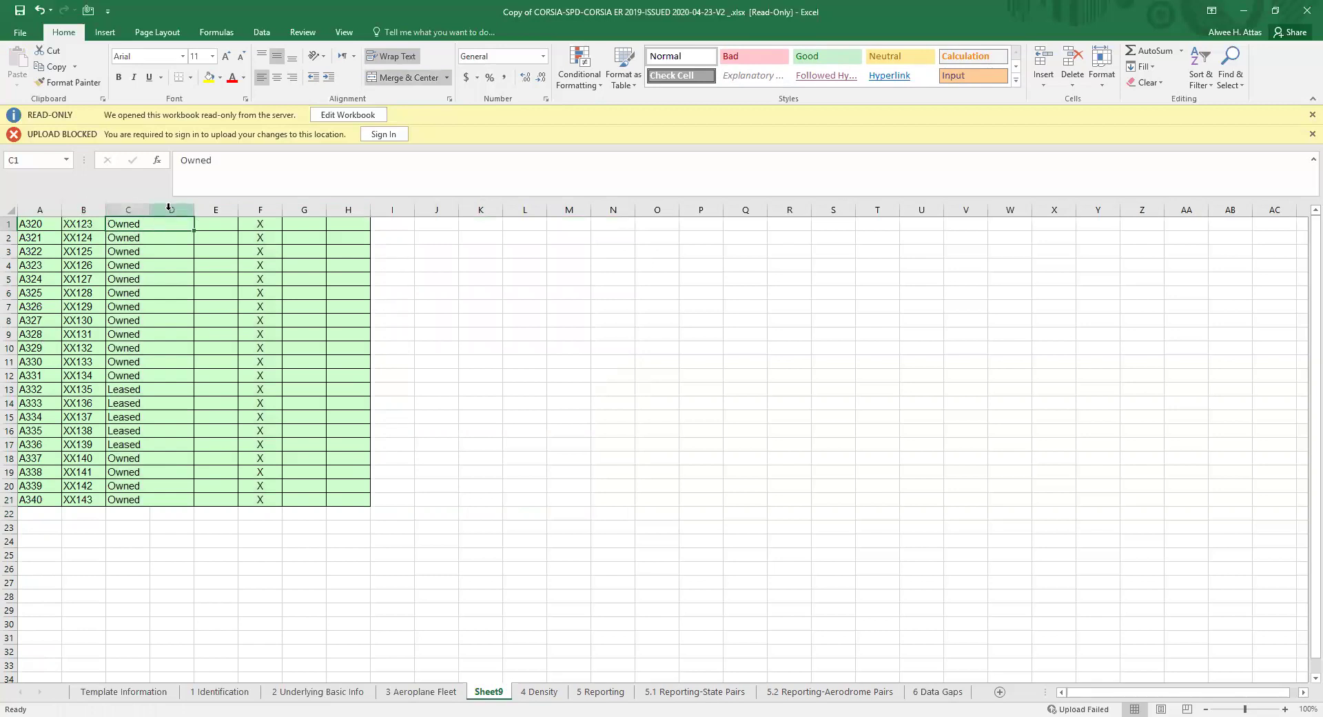
pyautogui.rightClick(168, 206)
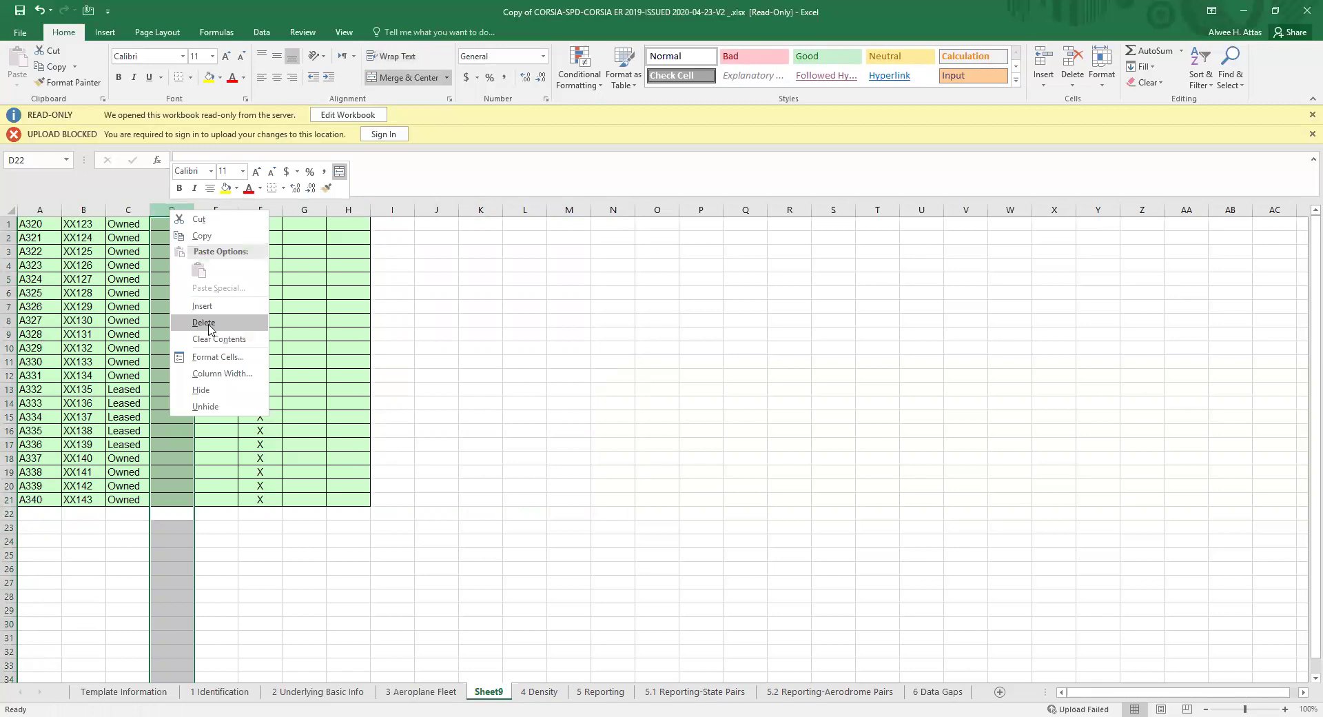
pyautogui.click(209, 324)
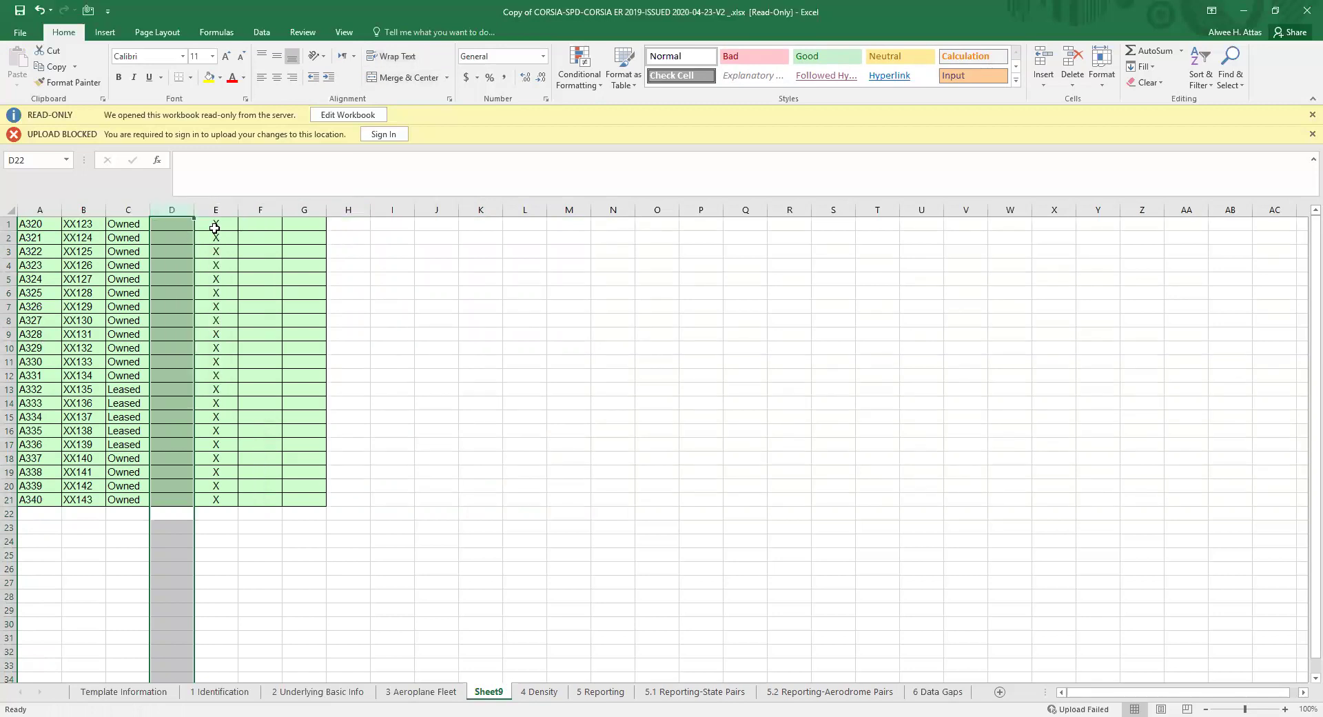
pyautogui.moveTo(219, 224); pyautogui.dragTo(215, 280)
pyautogui.click(218, 224)
pyautogui.click(260, 222)
pyautogui.click(302, 222)
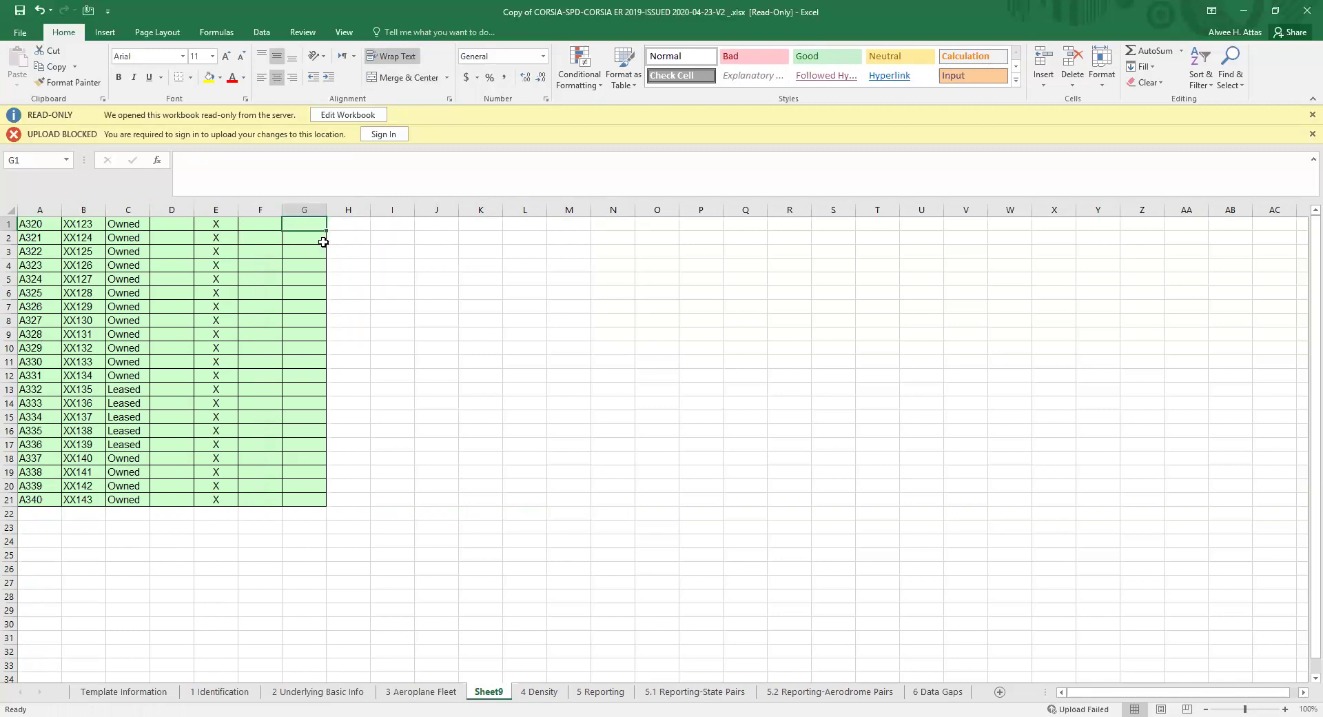
pyautogui.click(355, 224)
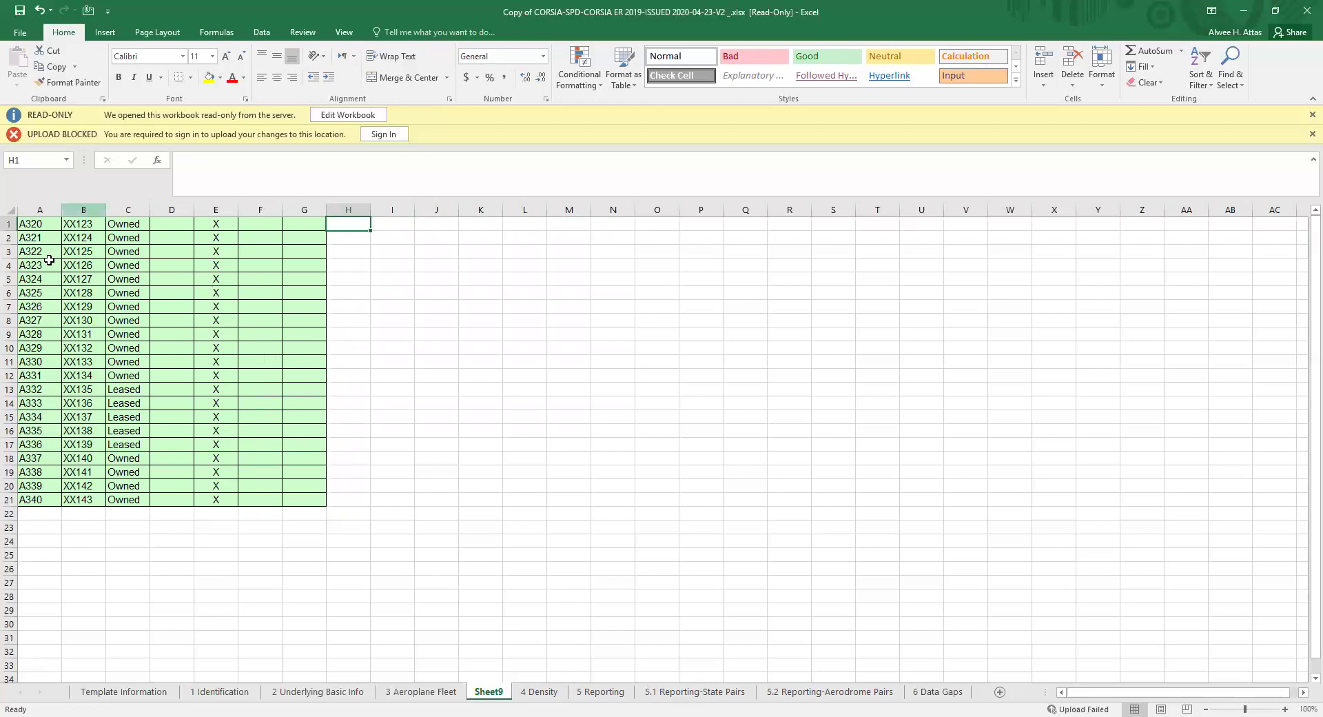
# Widen column I, enter CORSIA AIRLINES in I1 and fill it down to I21 beside all fleet records
pyautogui.doubleClick(413, 209)
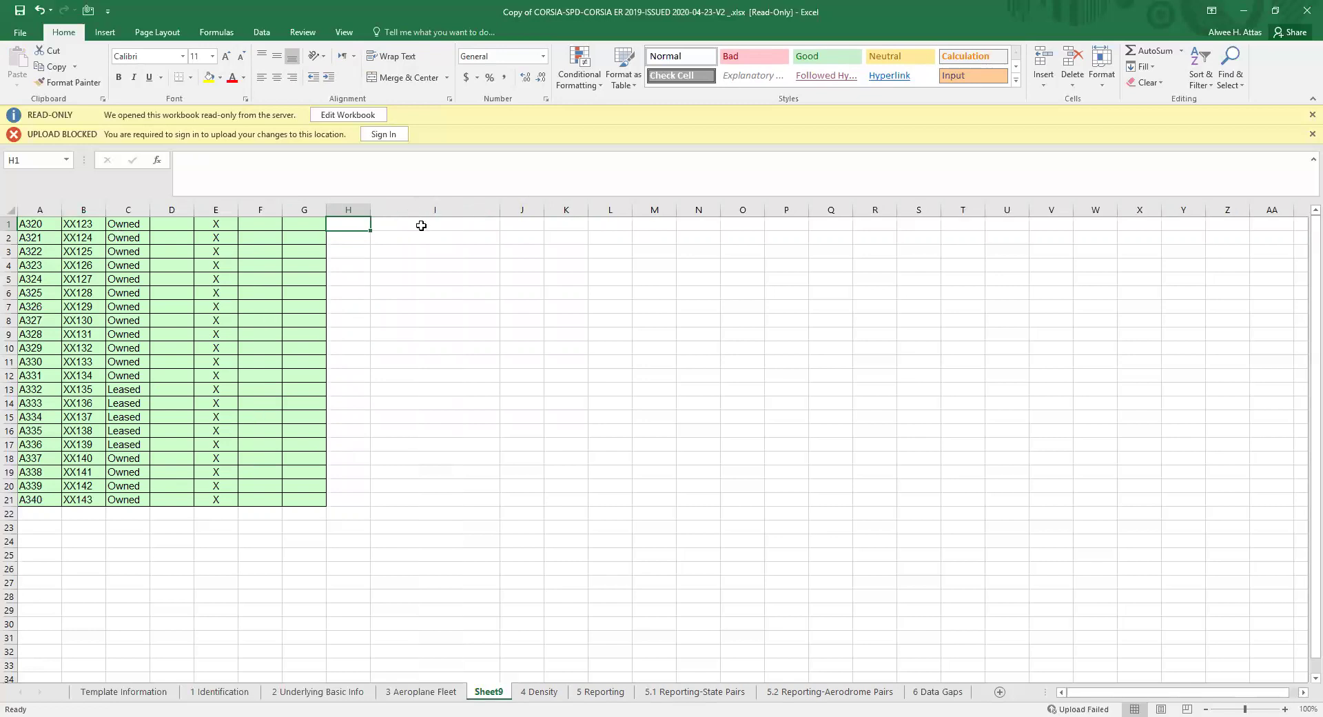
pyautogui.click(423, 224)
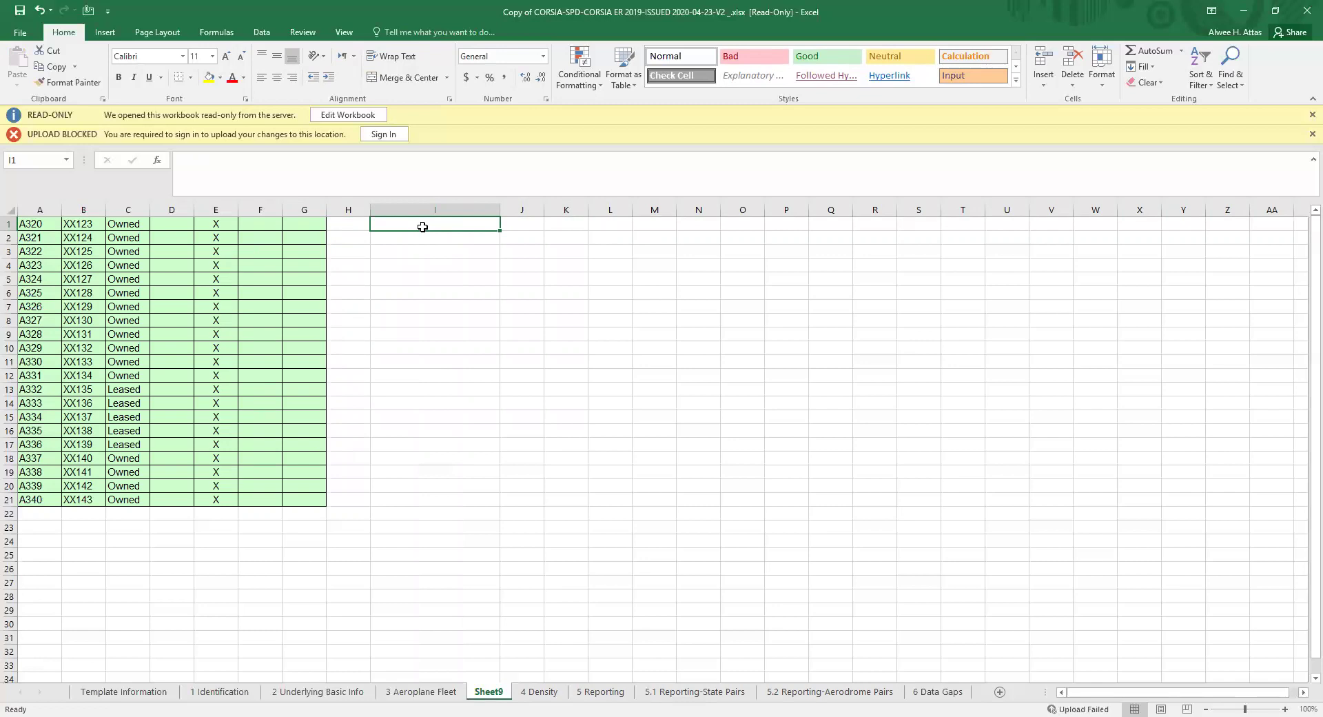
pyautogui.write('C')
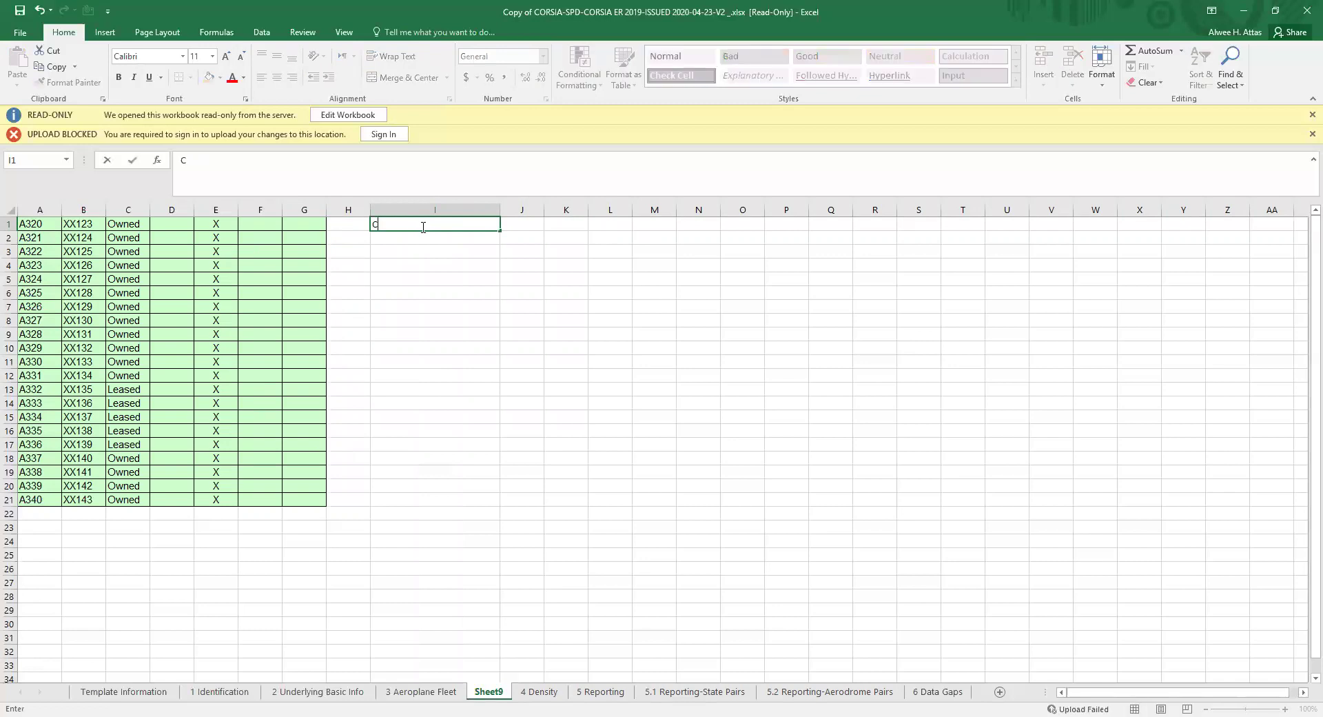
pyautogui.write('ORSIA AIRLINES')
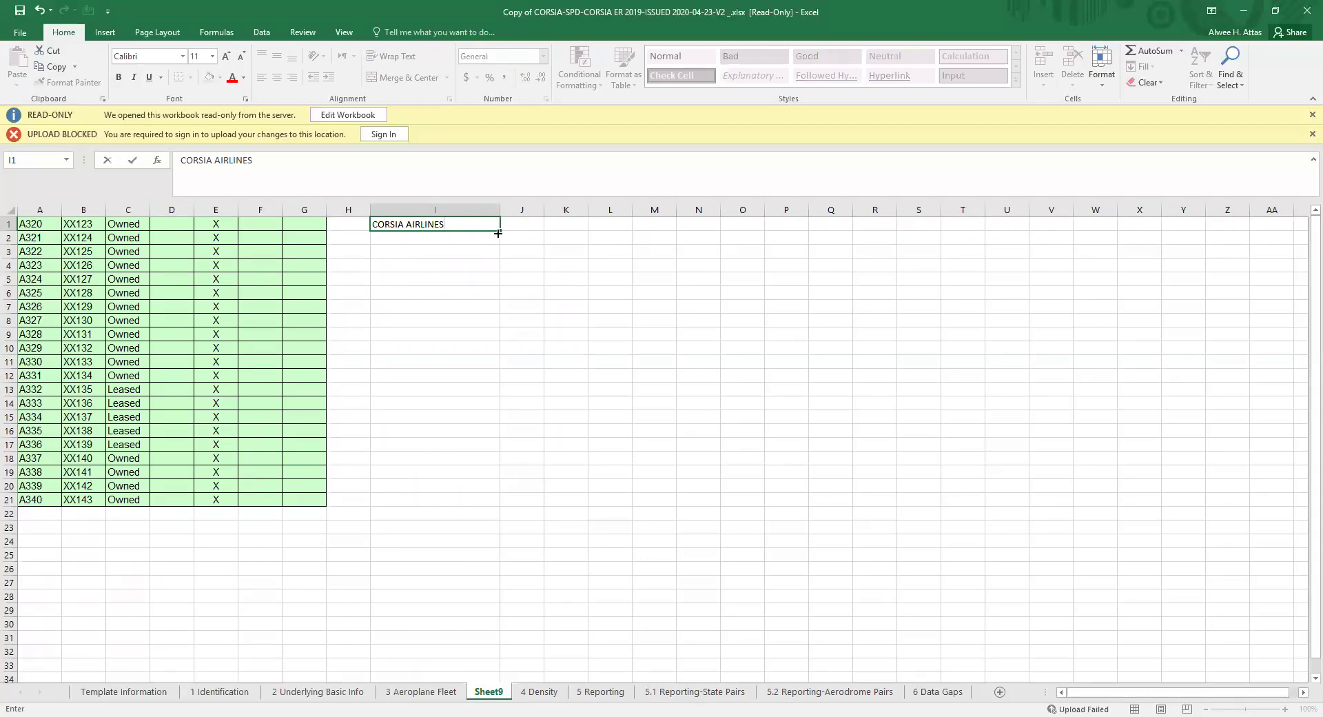
pyautogui.moveTo(499, 233); pyautogui.dragTo(499, 233)
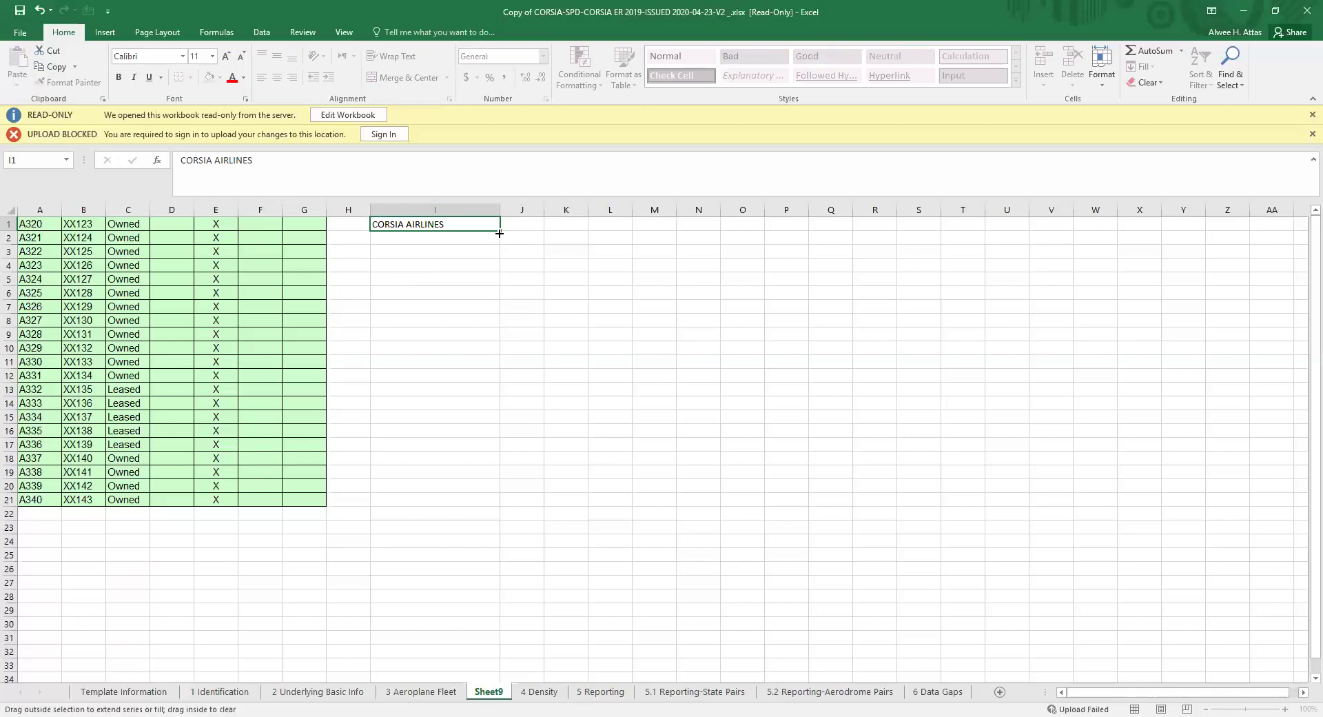
pyautogui.moveTo(499, 233); pyautogui.dragTo(485, 502)
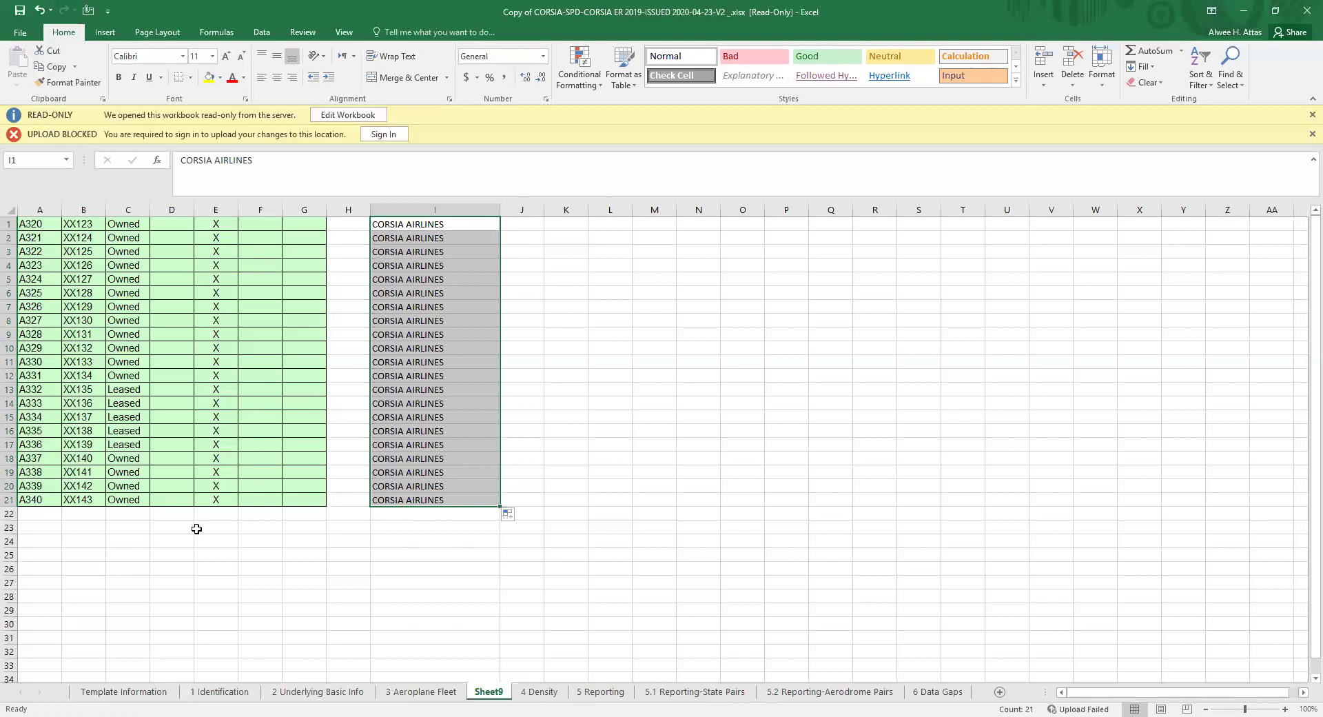
# Copy the complete fleet table A1:I21, including the operator name column
pyautogui.click(40, 222)
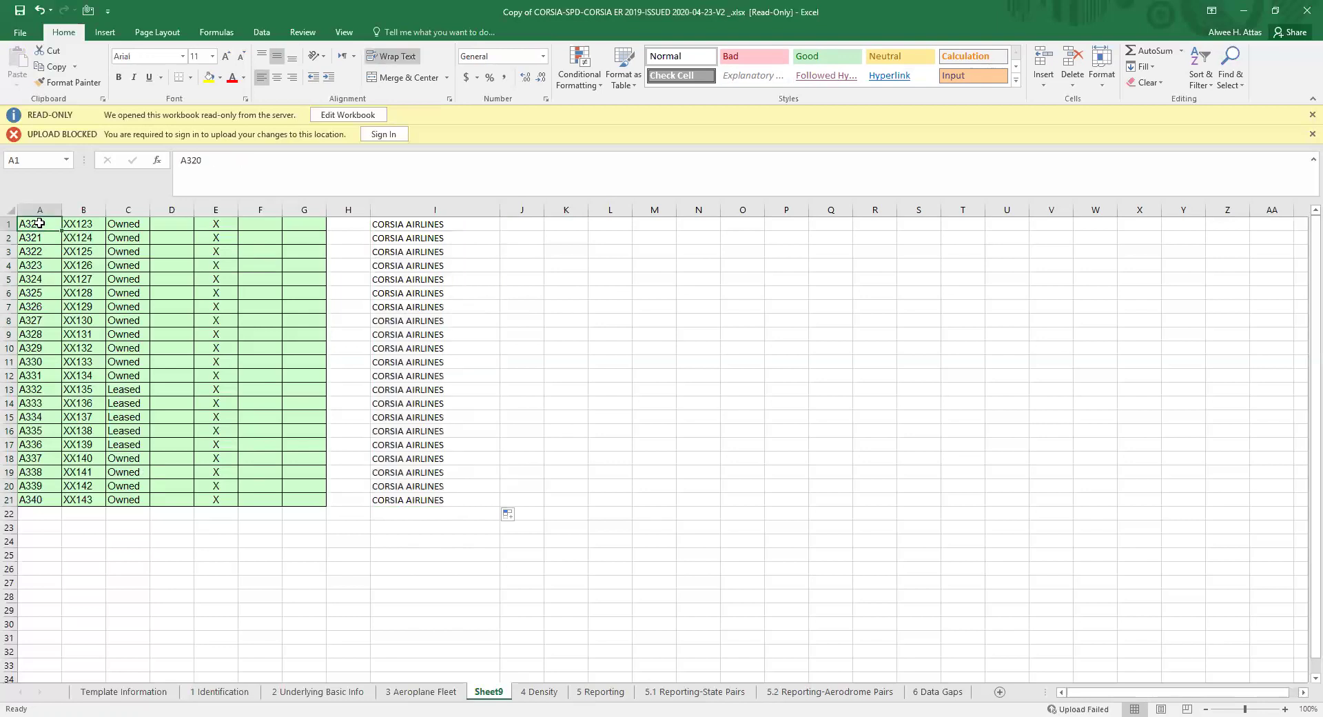
pyautogui.keyDown('shift'); pyautogui.click(428, 224); pyautogui.keyUp('shift')
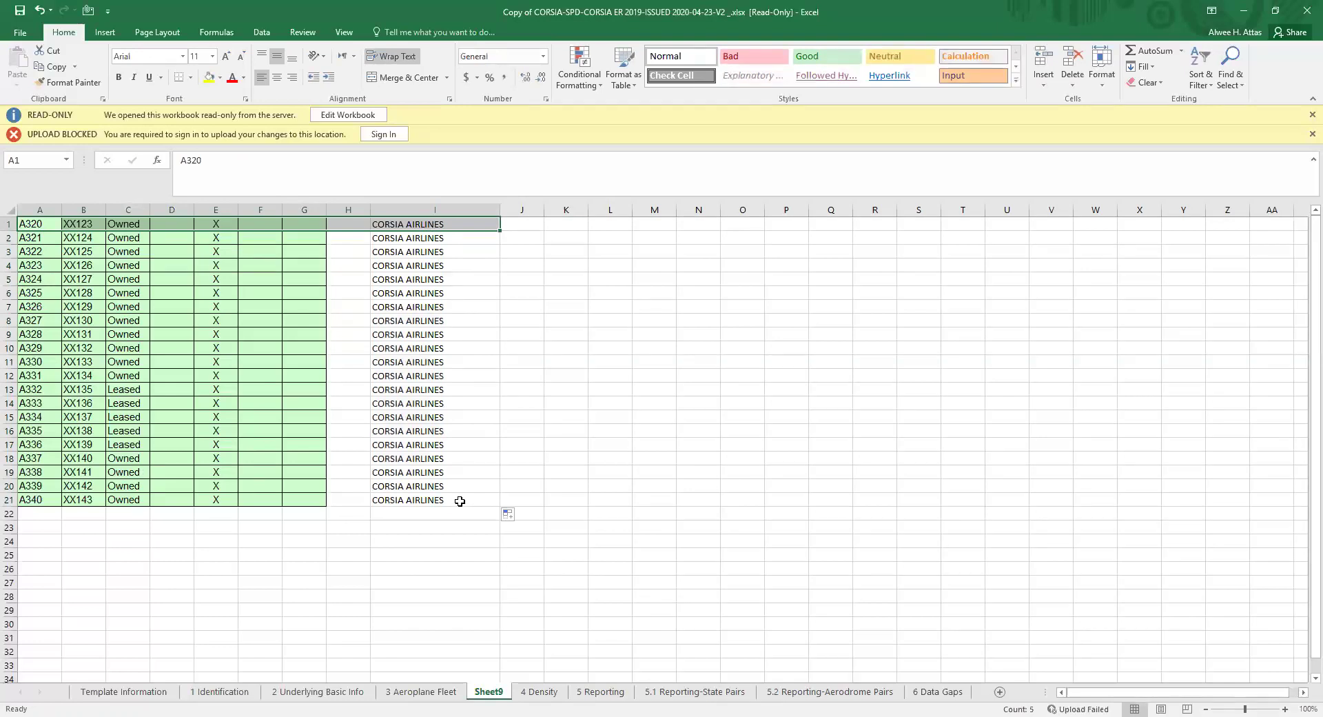
pyautogui.keyDown('shift'); pyautogui.click(460, 501); pyautogui.keyUp('shift')
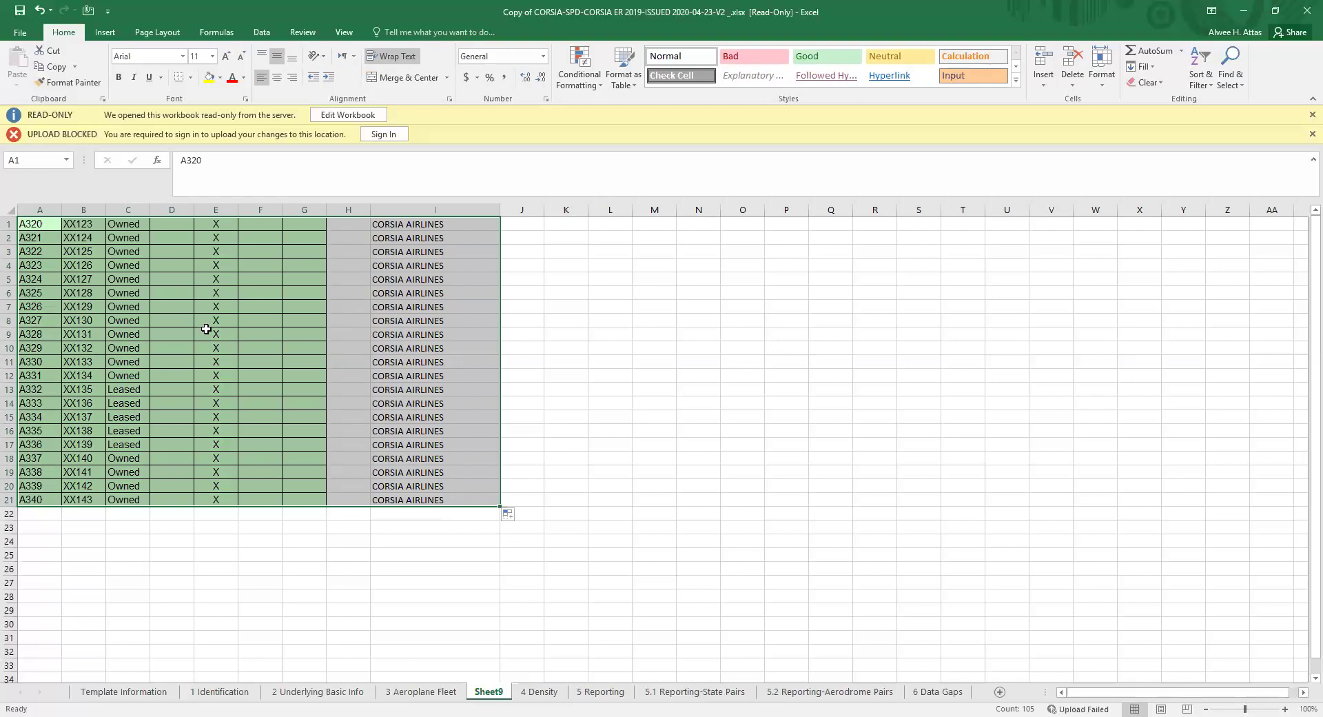
pyautogui.rightClick(184, 293)
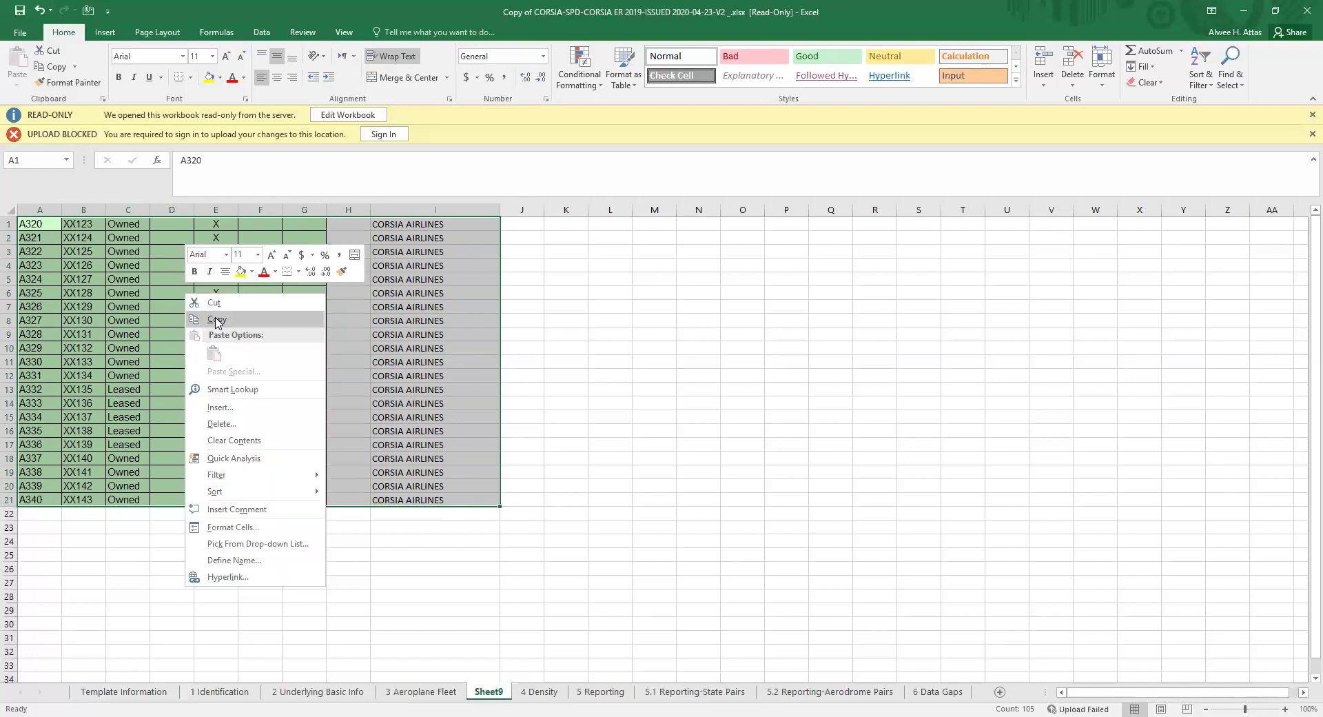
pyautogui.click(216, 321)
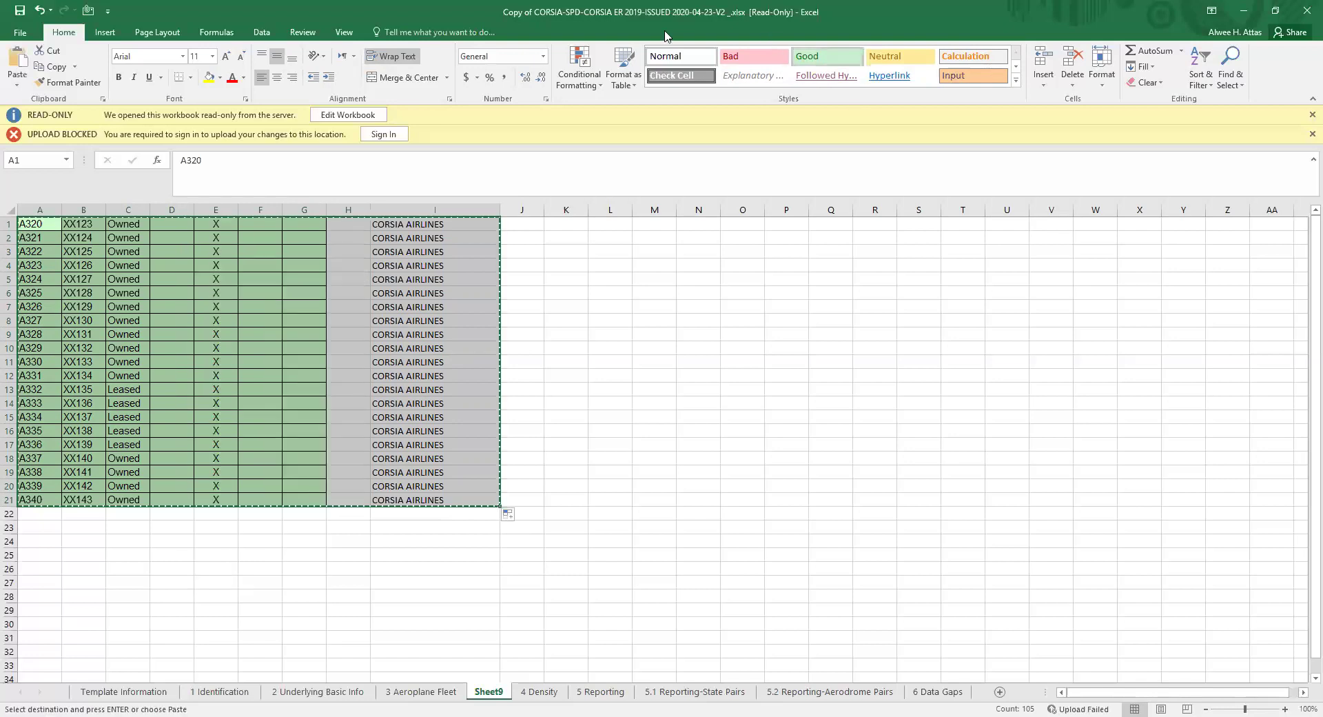
# Switch to the Access database, paste the copied fleet records into the new record row of the aeroplane fleet fuel type upload form, and accept the paste
pyautogui.hotkey('alt', 'Tab')
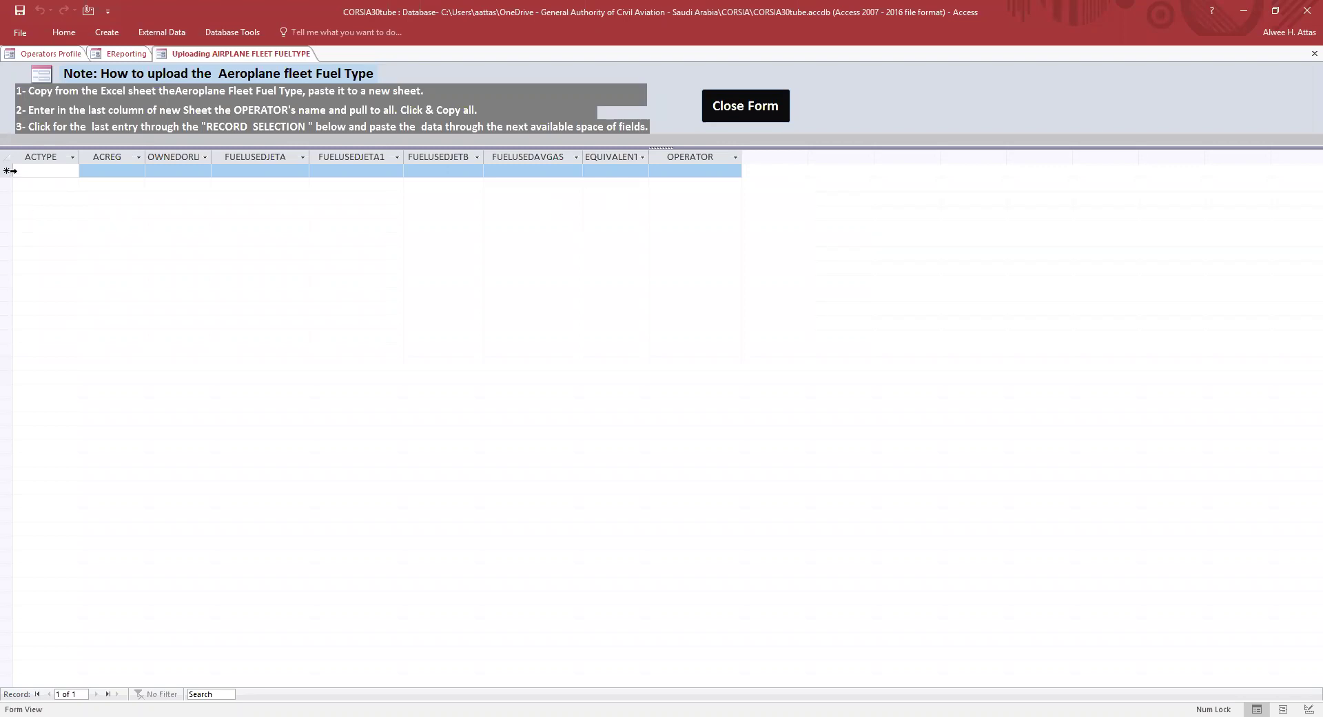
pyautogui.click(9, 171)
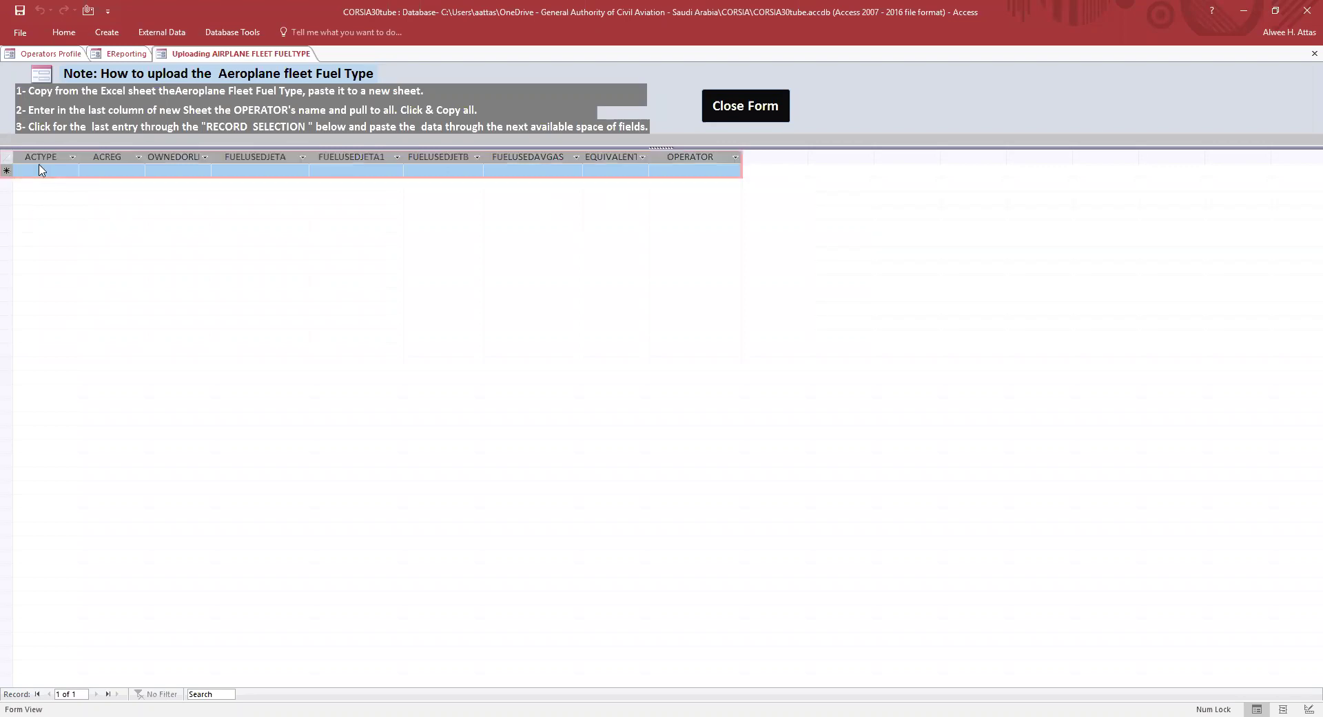
pyautogui.rightClick(40, 168)
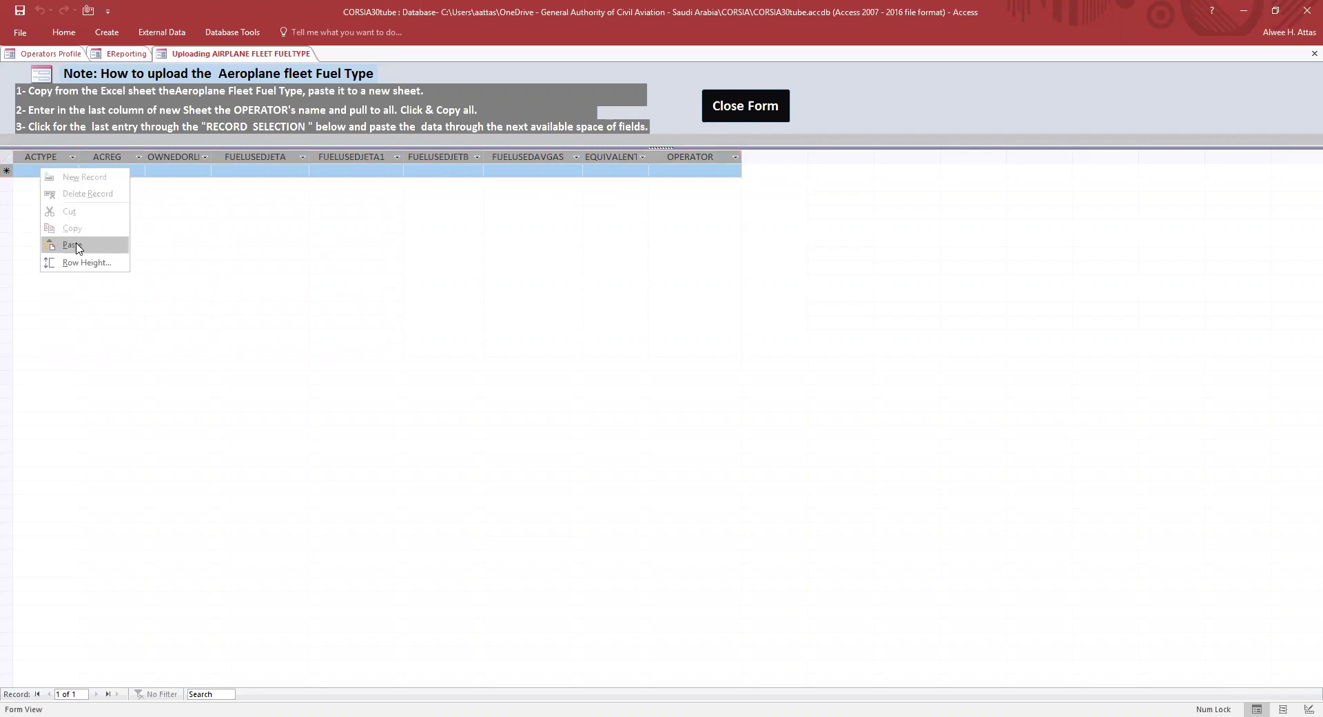
pyautogui.click(72, 244)
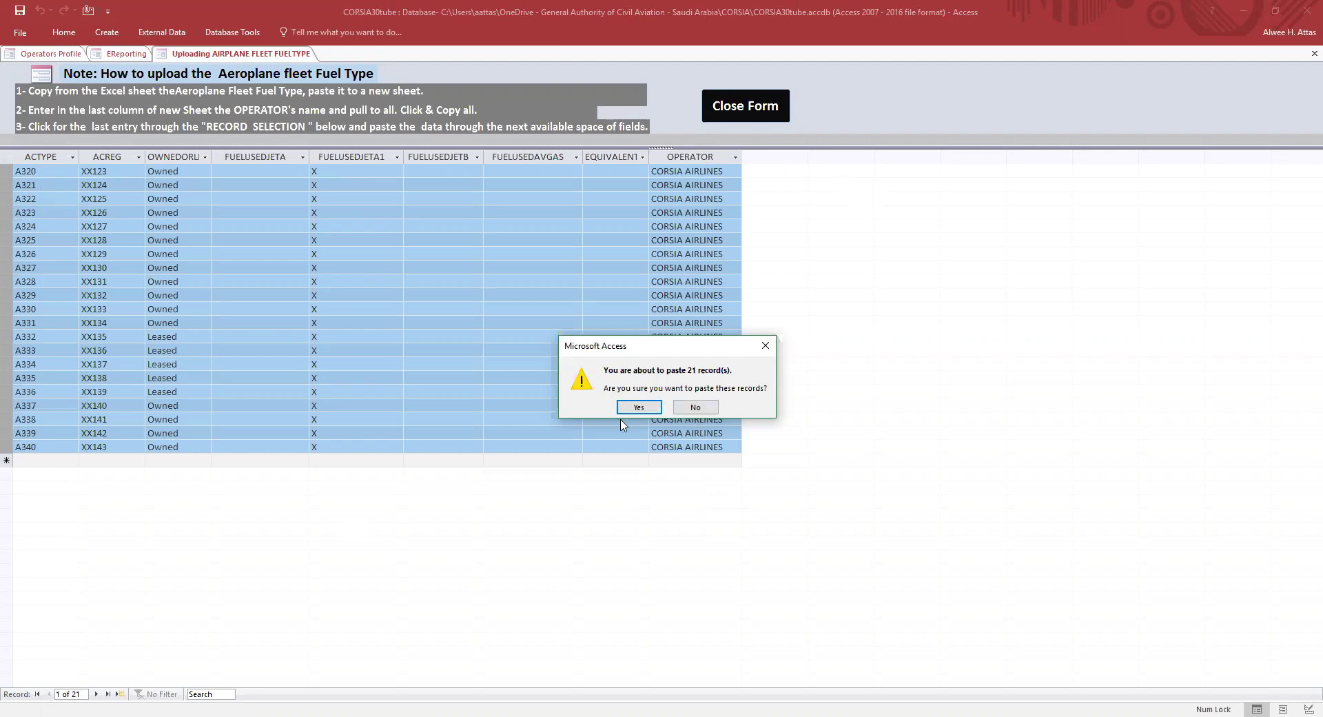
pyautogui.click(639, 407)
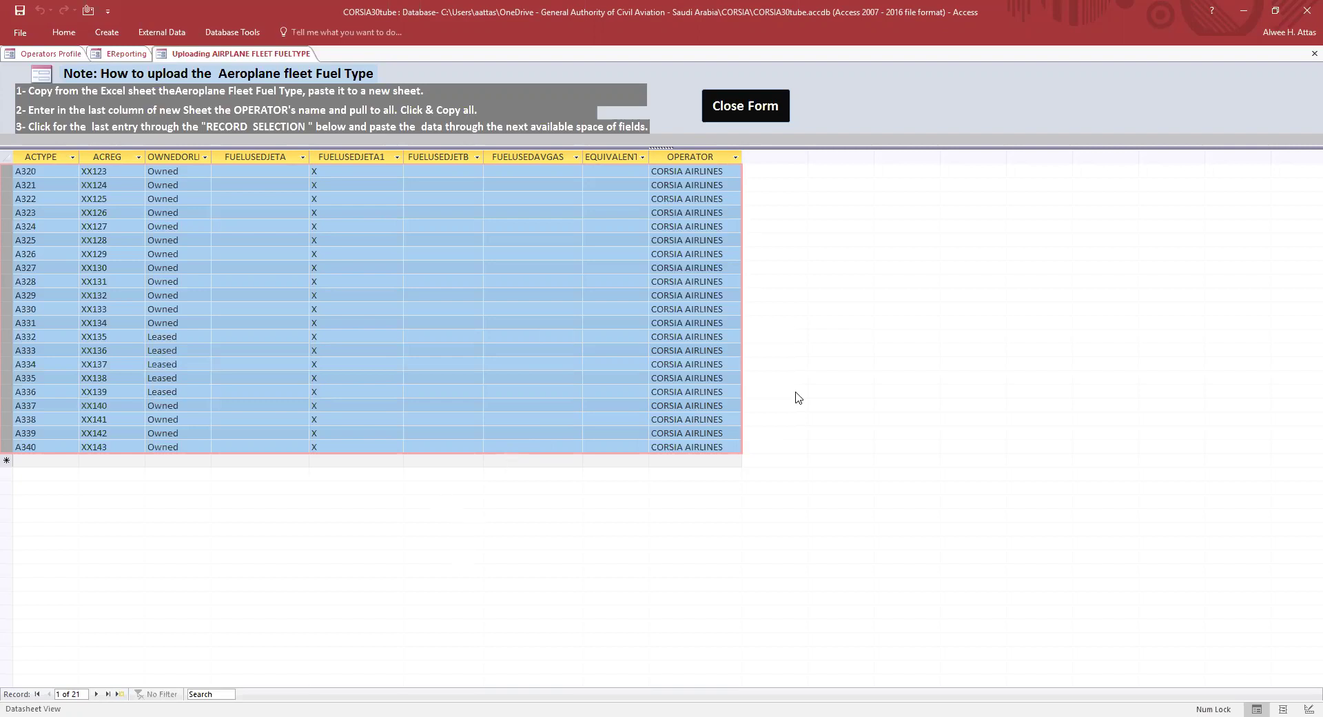
# Close the upload form and review the uploaded aircraft records on the 3. Fleet and Fuel Types page
pyautogui.click(745, 118)
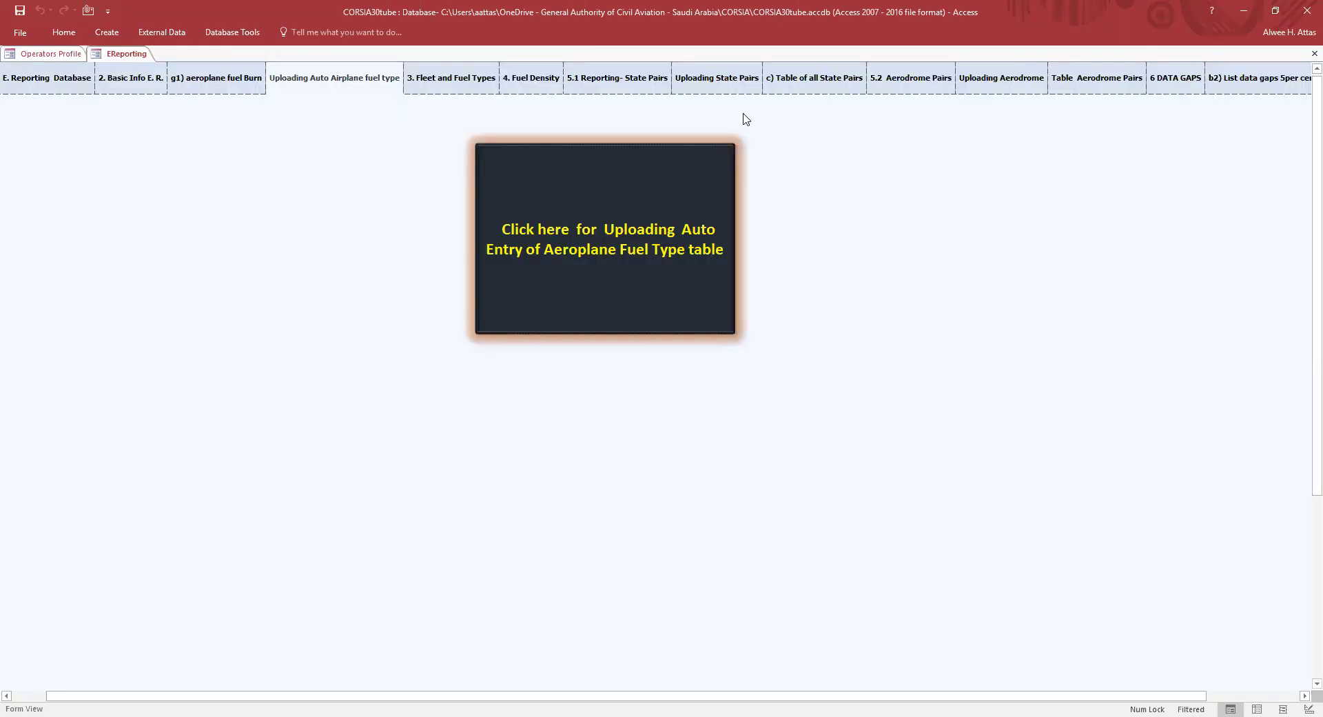
pyautogui.click(448, 88)
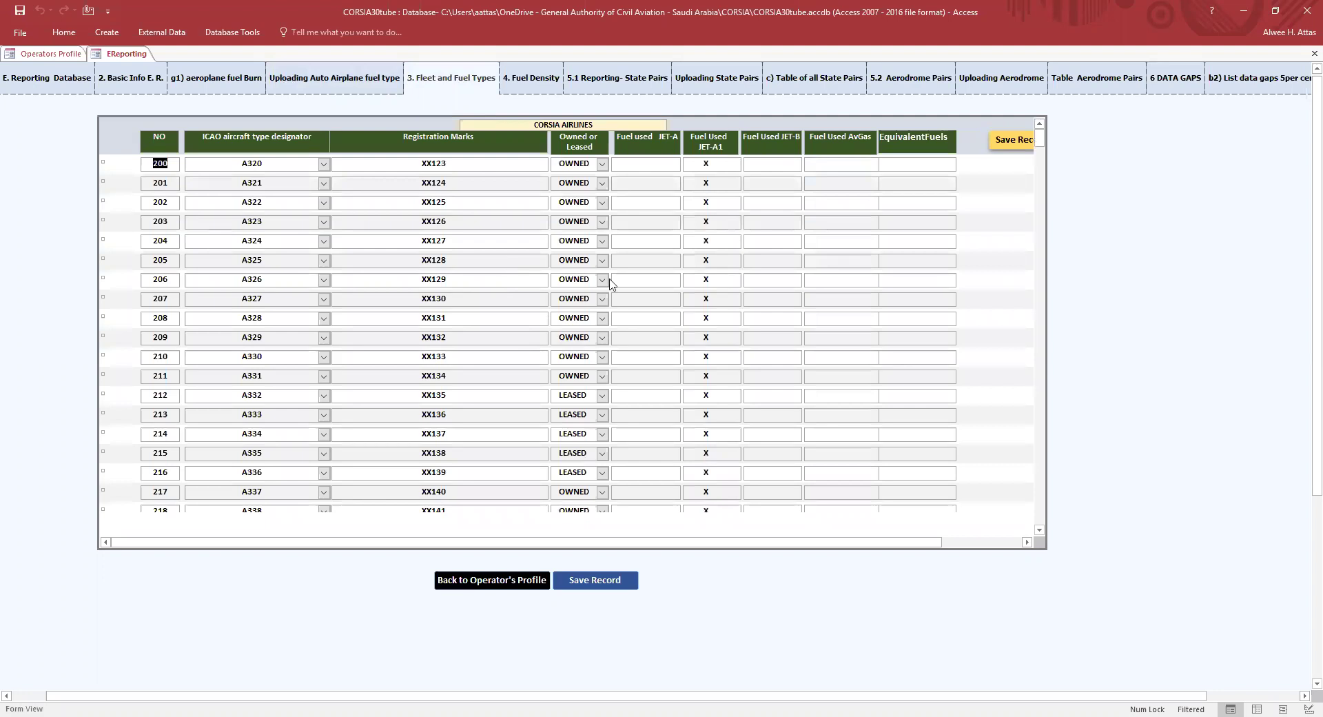
pyautogui.scroll(-2, 686, 316)
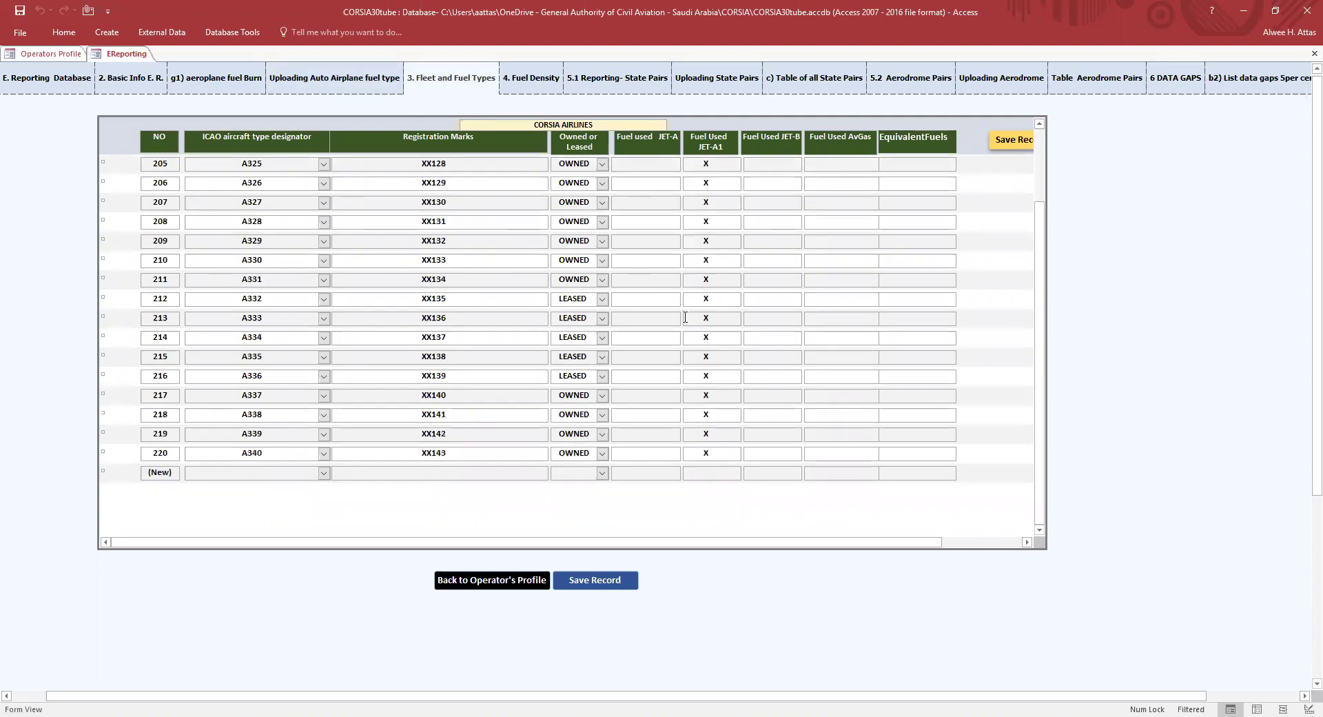
pyautogui.scroll(2, 677, 315)
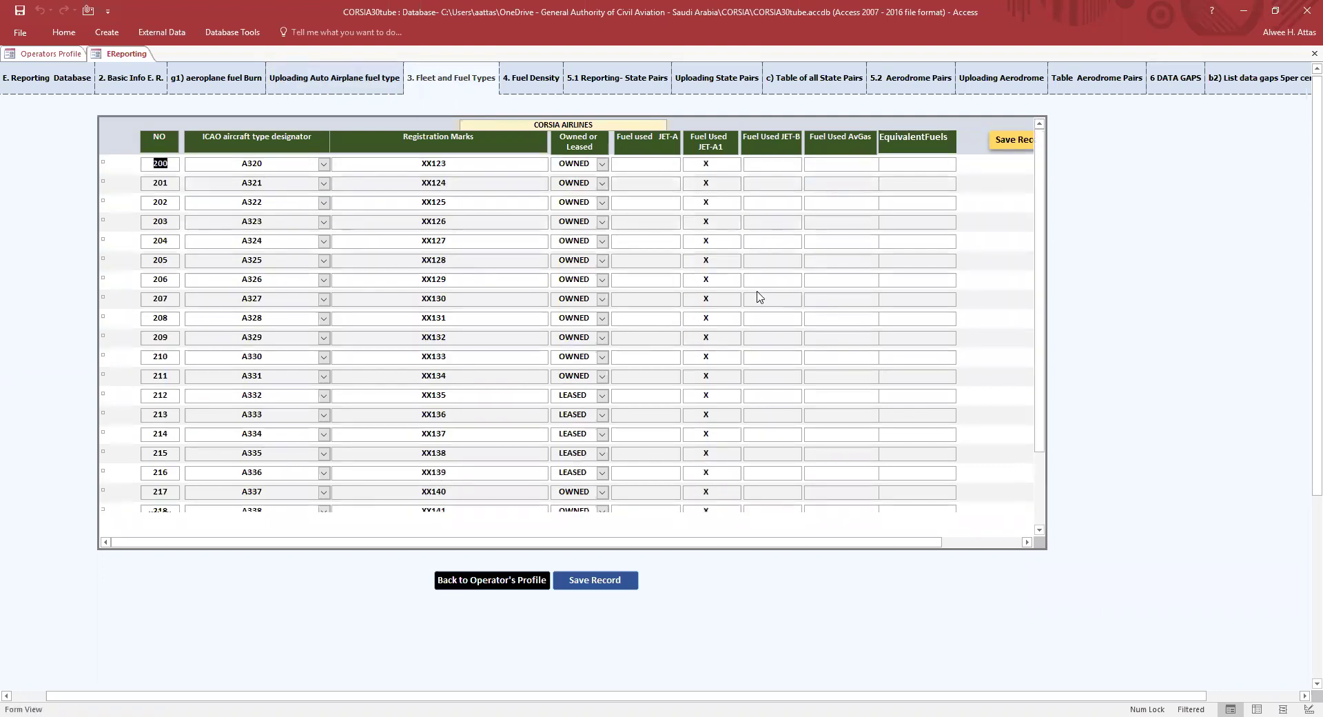
# On the 4. Fuel Density page, enter STANDARD as Fuel Density and YES as Fuel Consistency, and save the record
pyautogui.click(522, 84)
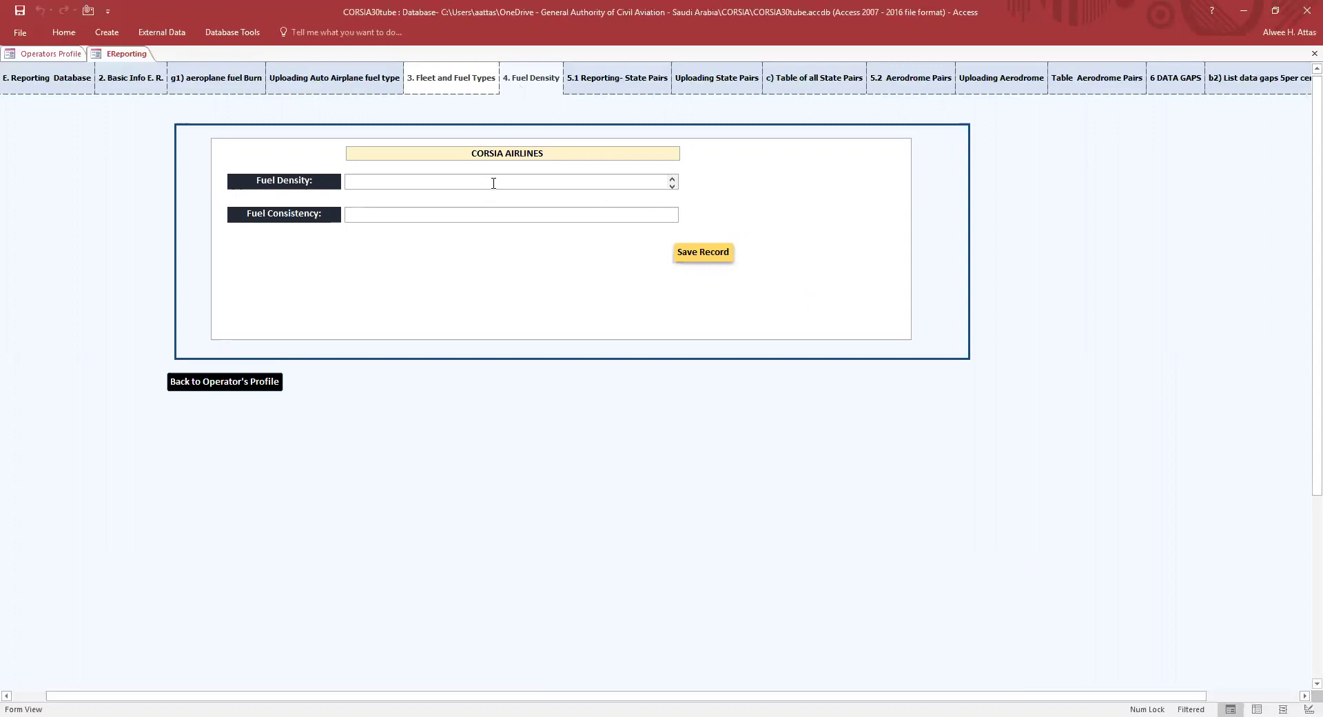
pyautogui.write('STANDARD')
pyautogui.click(457, 216)
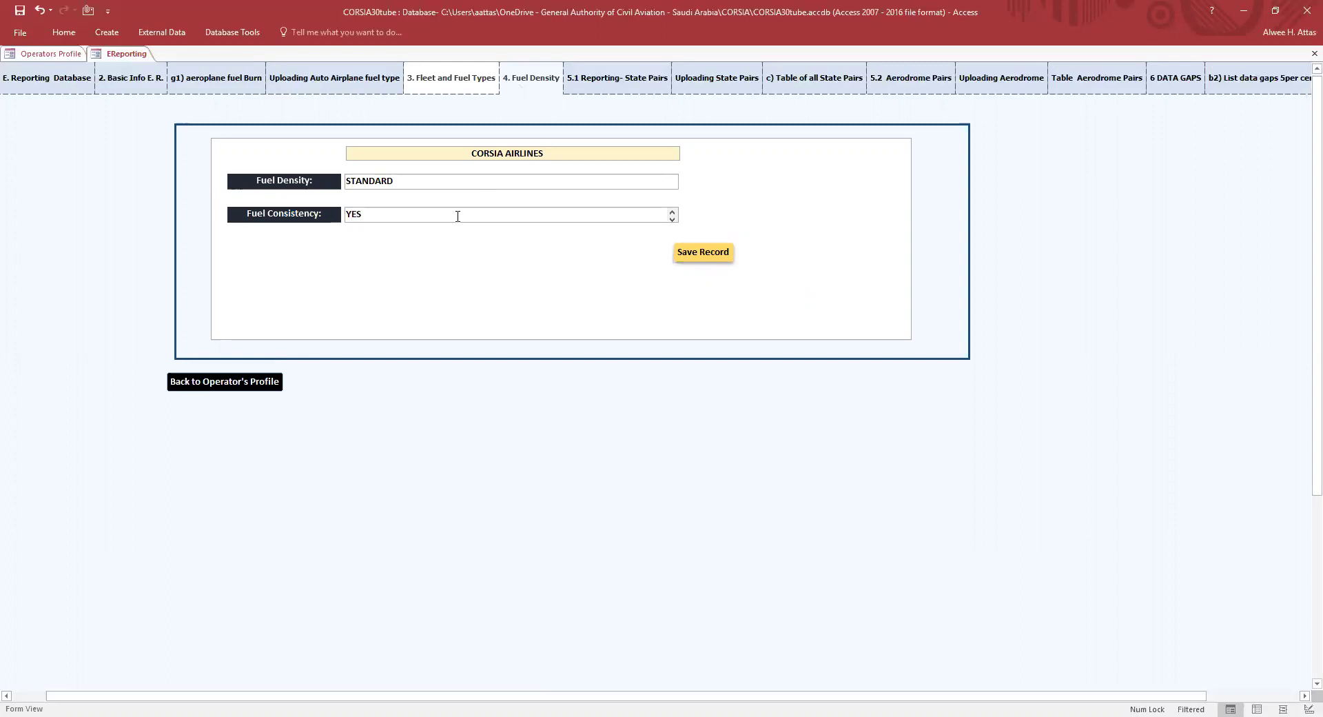
pyautogui.click(703, 258)
# Switch to the Excel report, check the fuel density and consistency entries on the 4 Density sheet, and open the 5 Reporting sheet
pyautogui.click(786, 88)
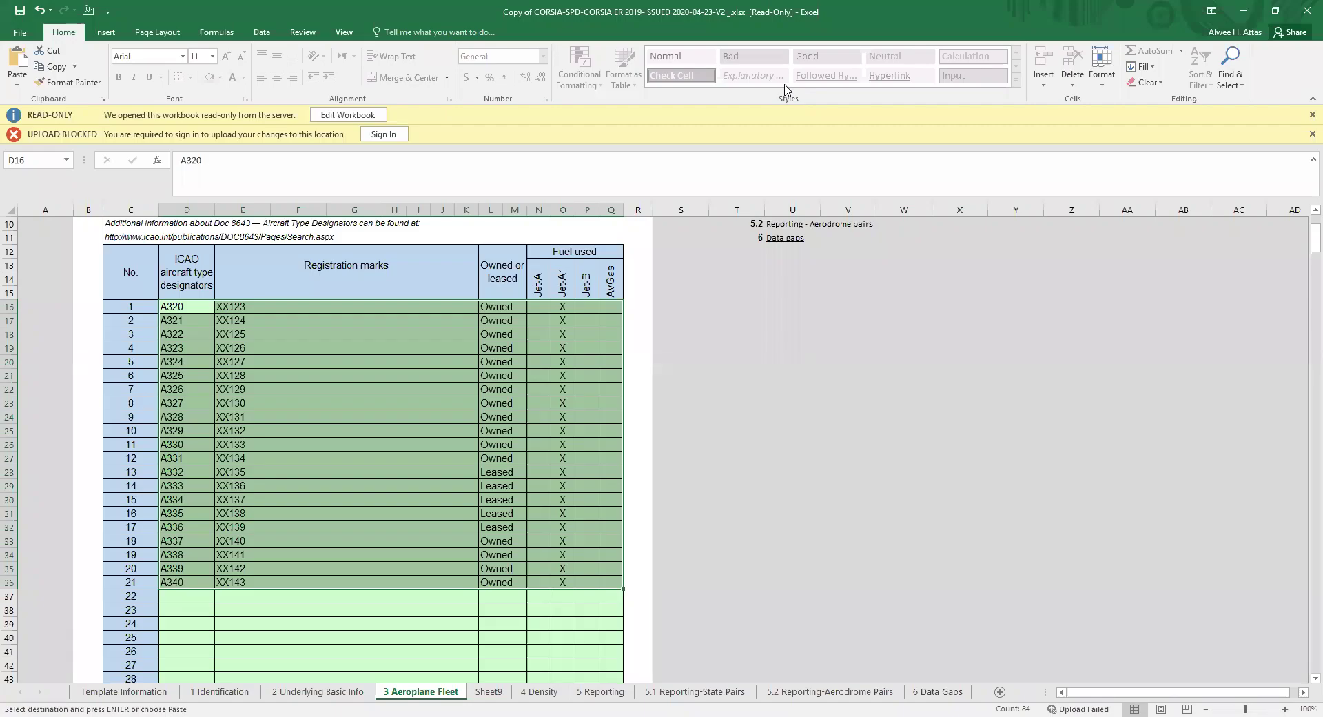
pyautogui.click(537, 698)
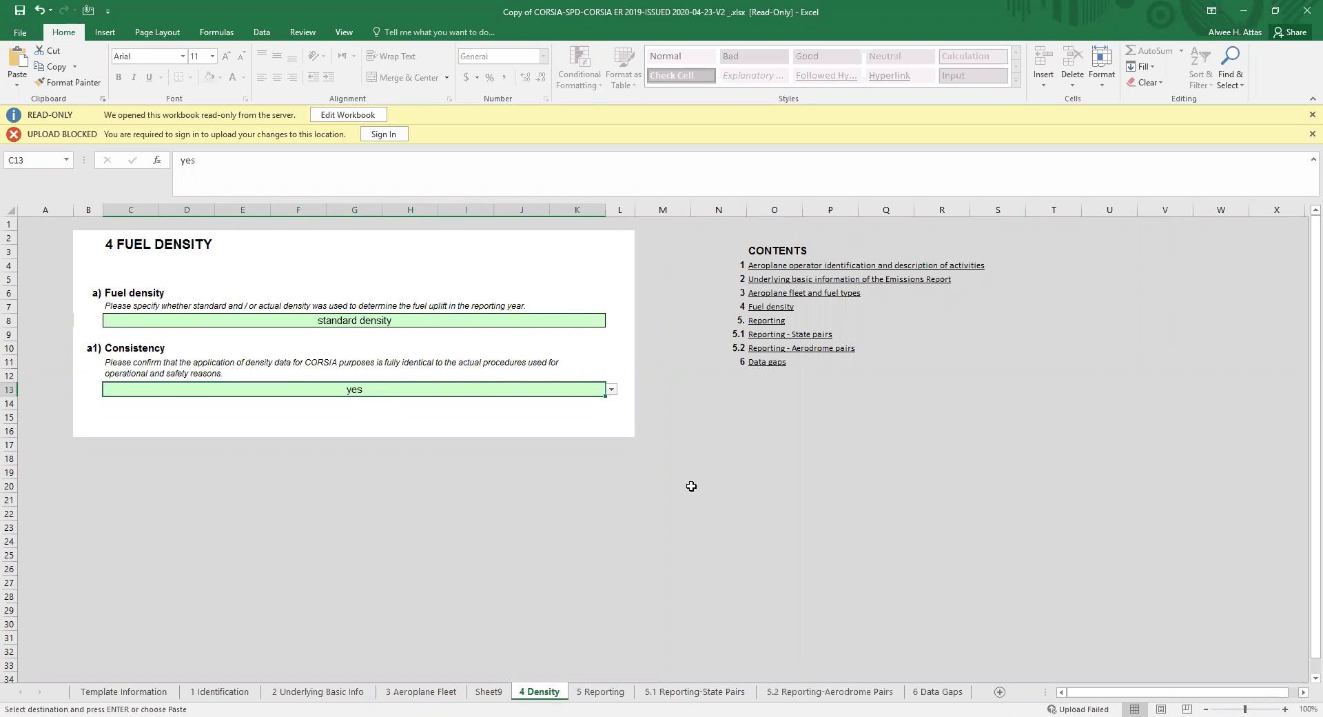
pyautogui.click(606, 694)
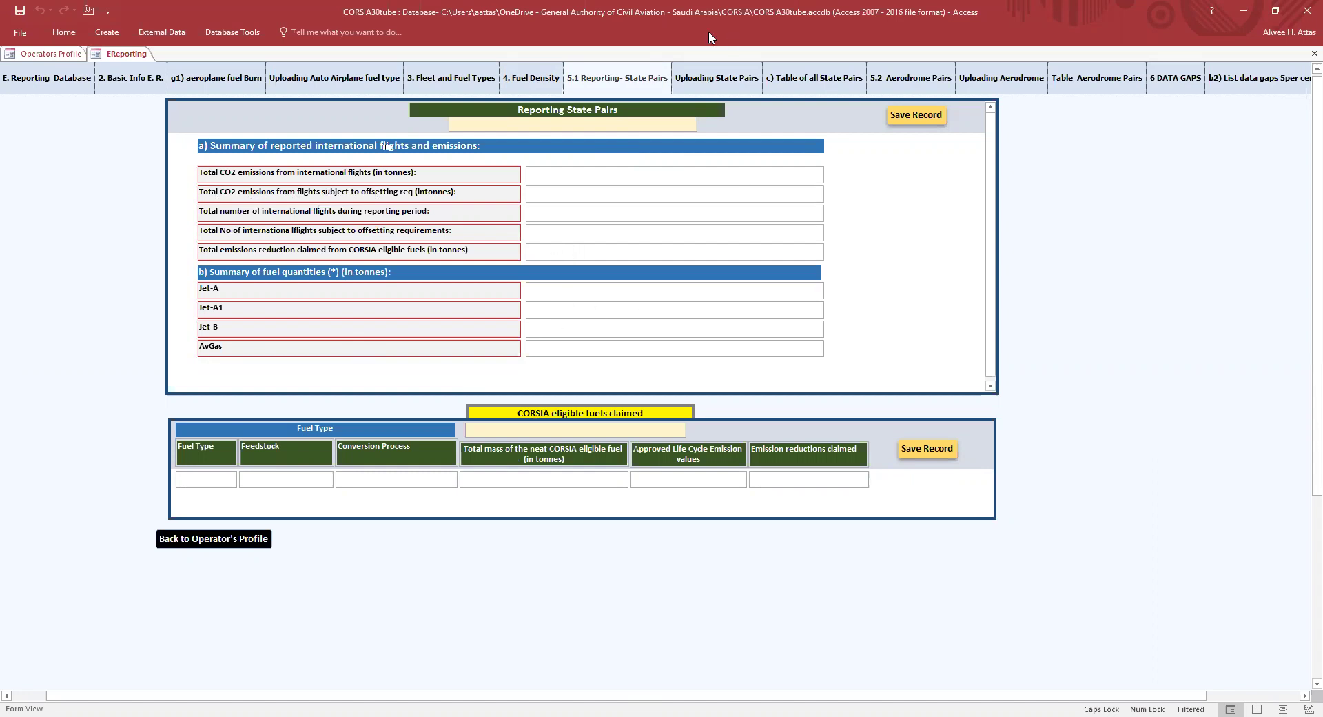
# Review the emissions summary, fuel quantities and CORSIA eligible fuels sections on Excel's 5.1 Reporting-State Pairs sheet
pyautogui.hotkey('alt', 'Tab')
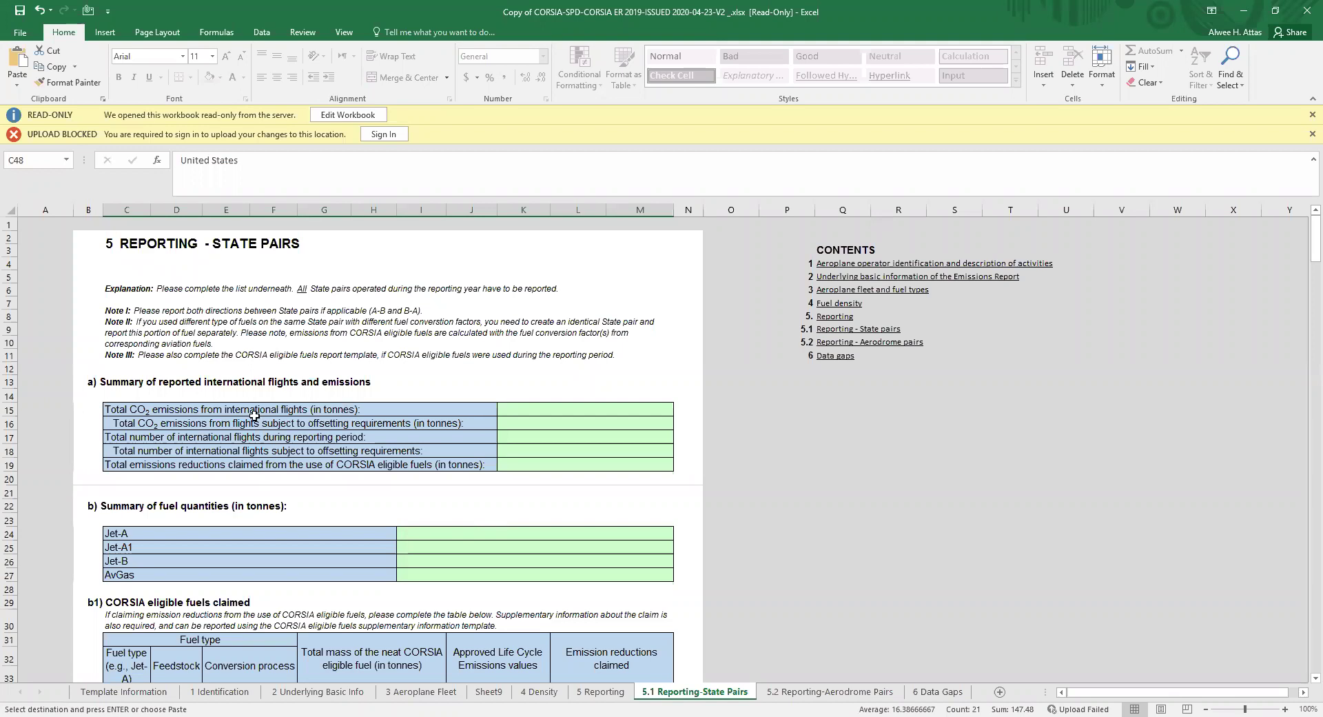
pyautogui.scroll(-1, 537, 428)
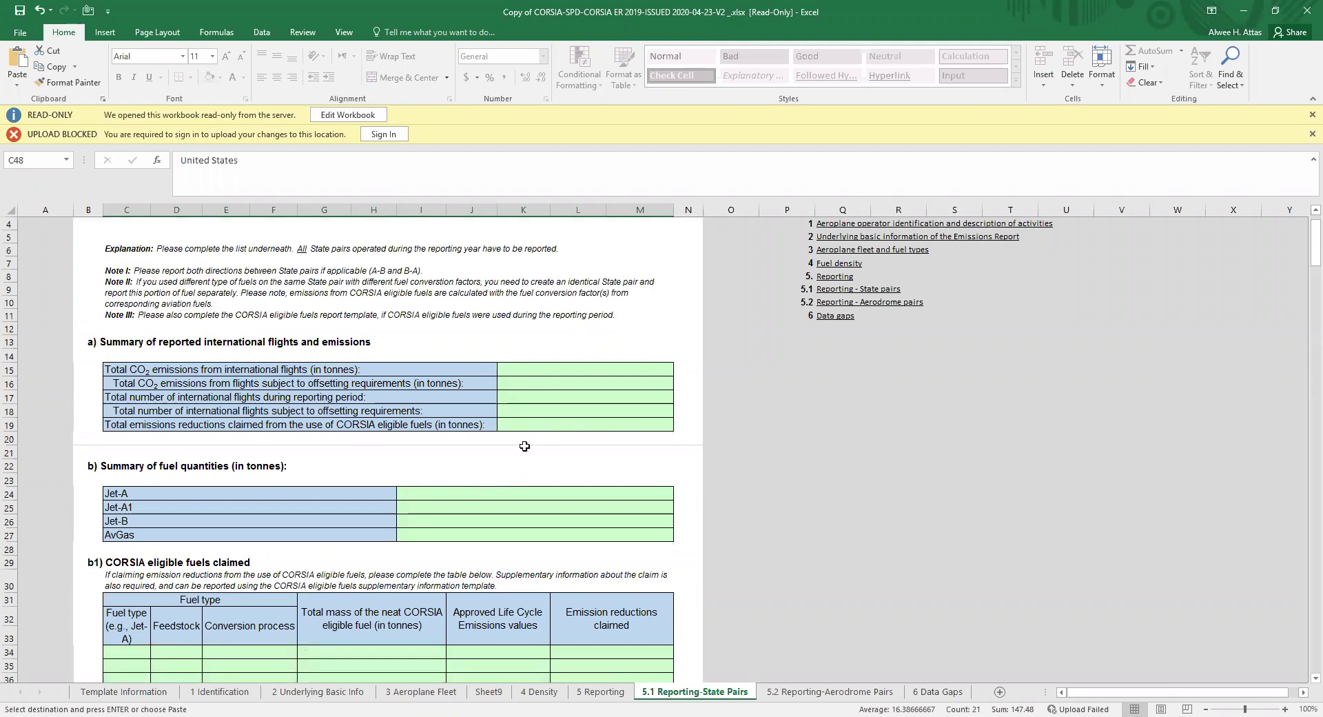
pyautogui.scroll(-1, 529, 446)
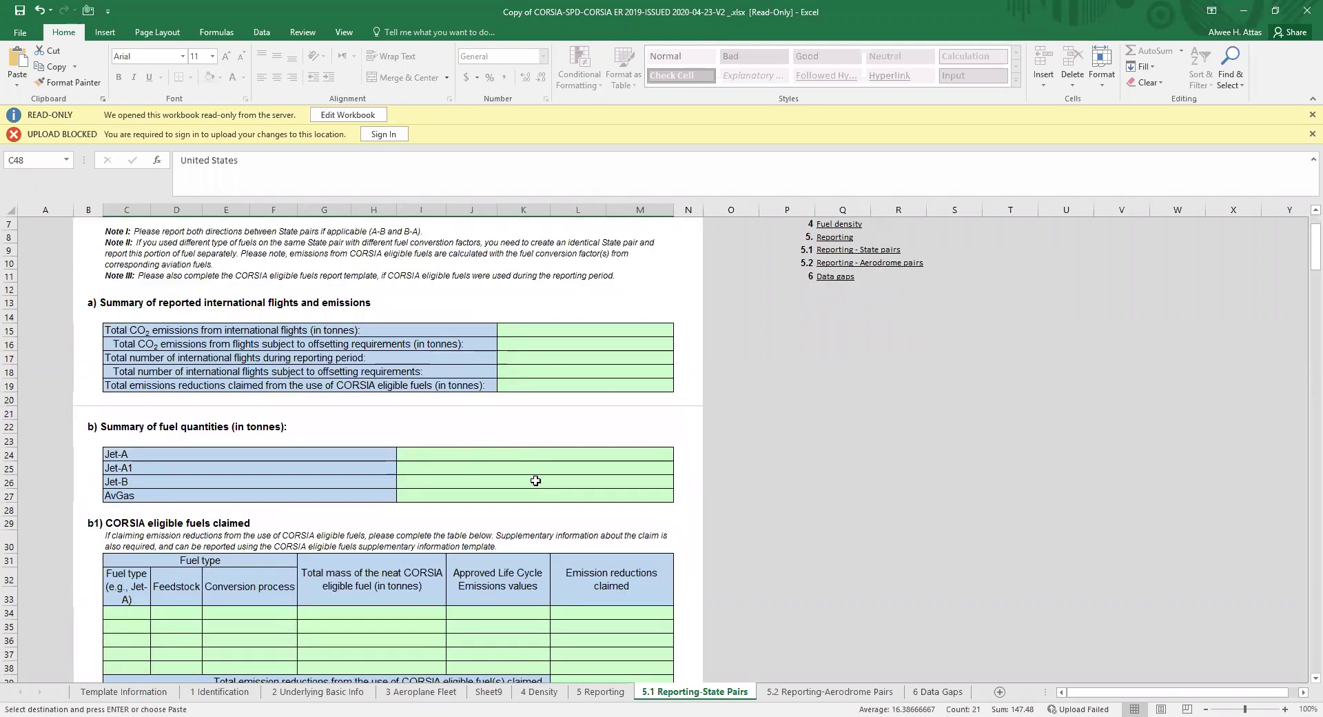
pyautogui.scroll(-1, 550, 393)
pyautogui.scroll(-3, 549, 397)
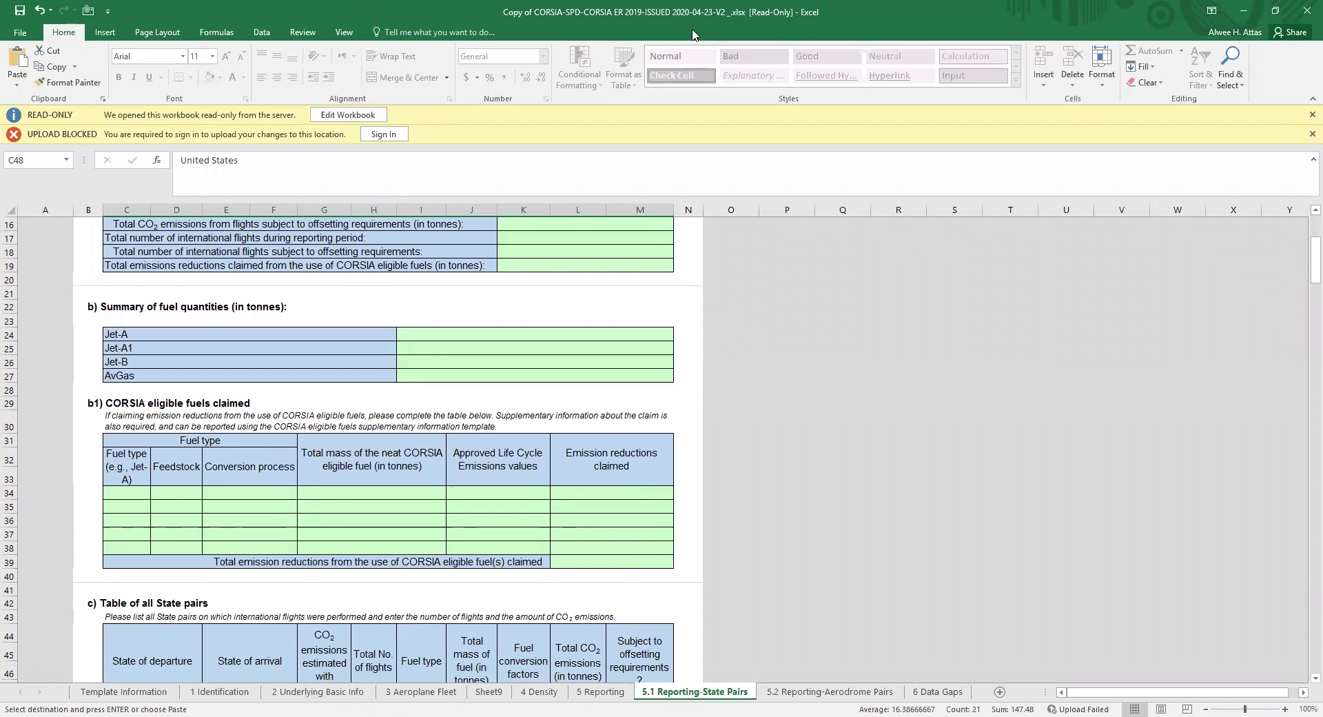
# Open the Uploading State Pairs page in Access, and return to Excel to examine the Table of all State pairs
pyautogui.hotkey('alt', 'Tab')
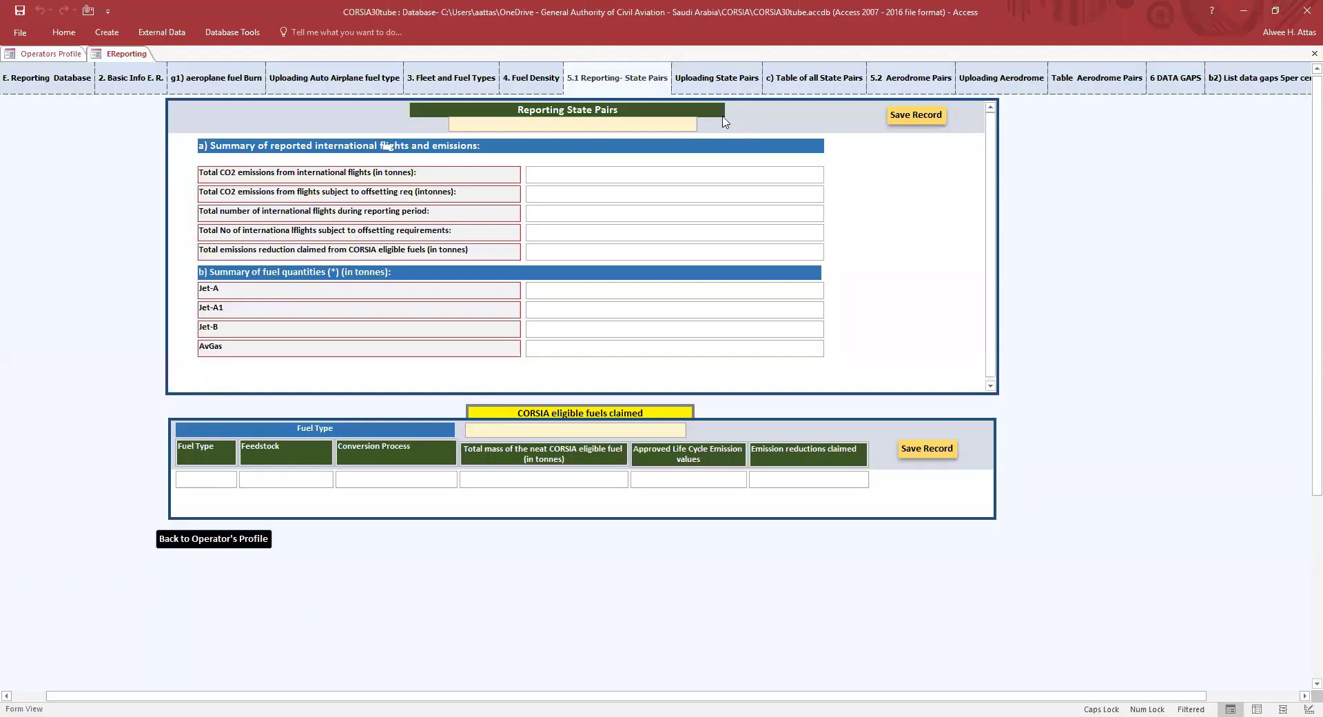
pyautogui.click(723, 88)
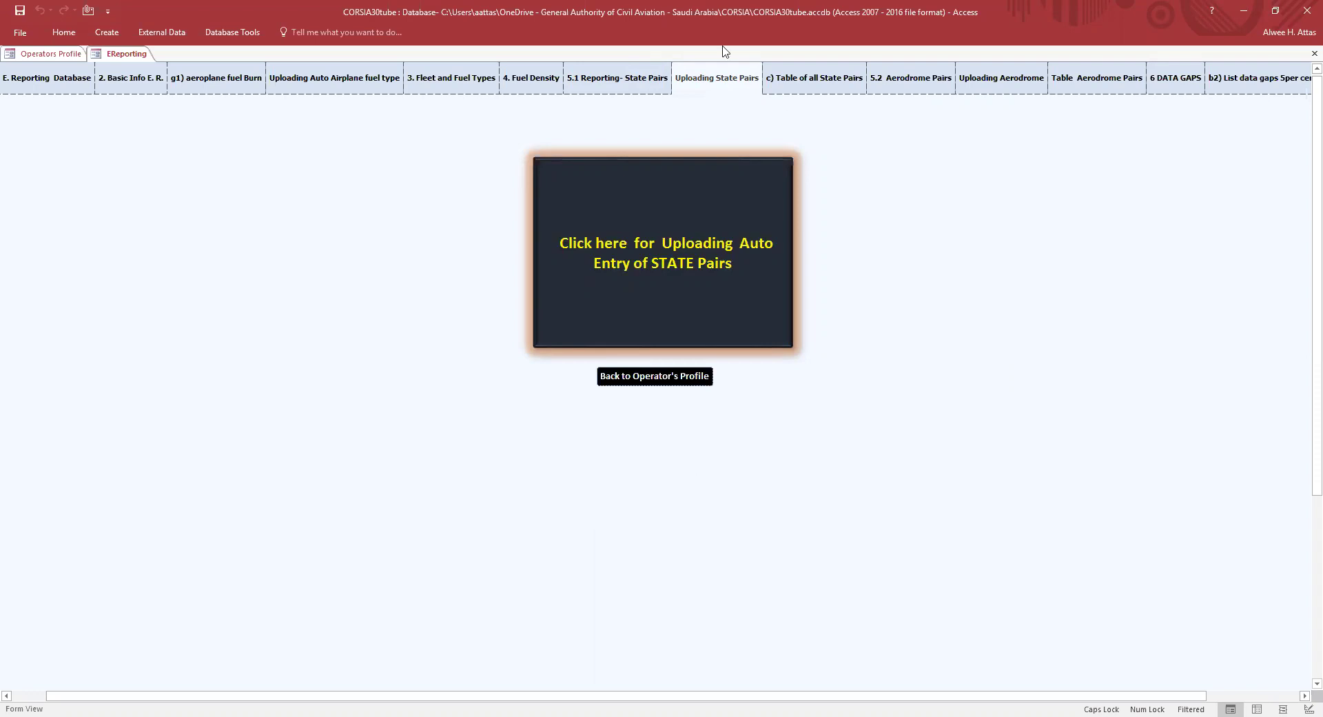
pyautogui.hotkey('alt', 'Tab')
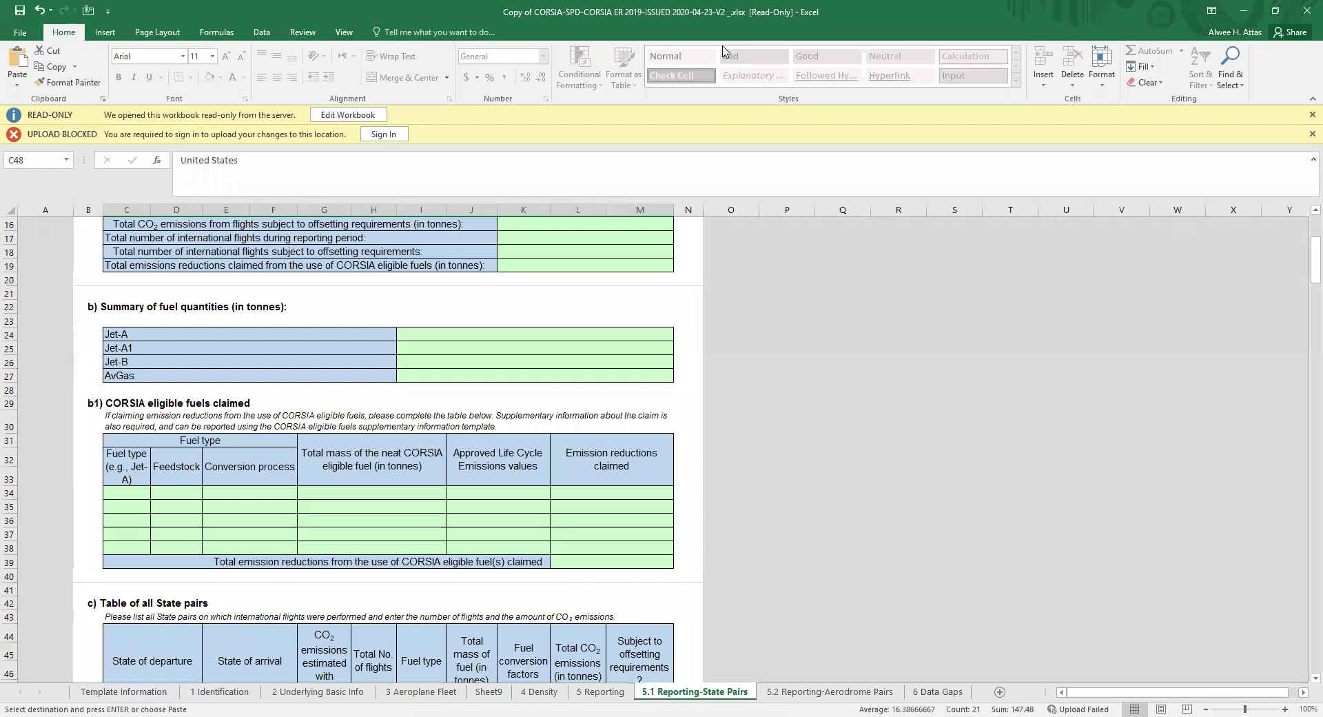
pyautogui.scroll(-7, 872, 464)
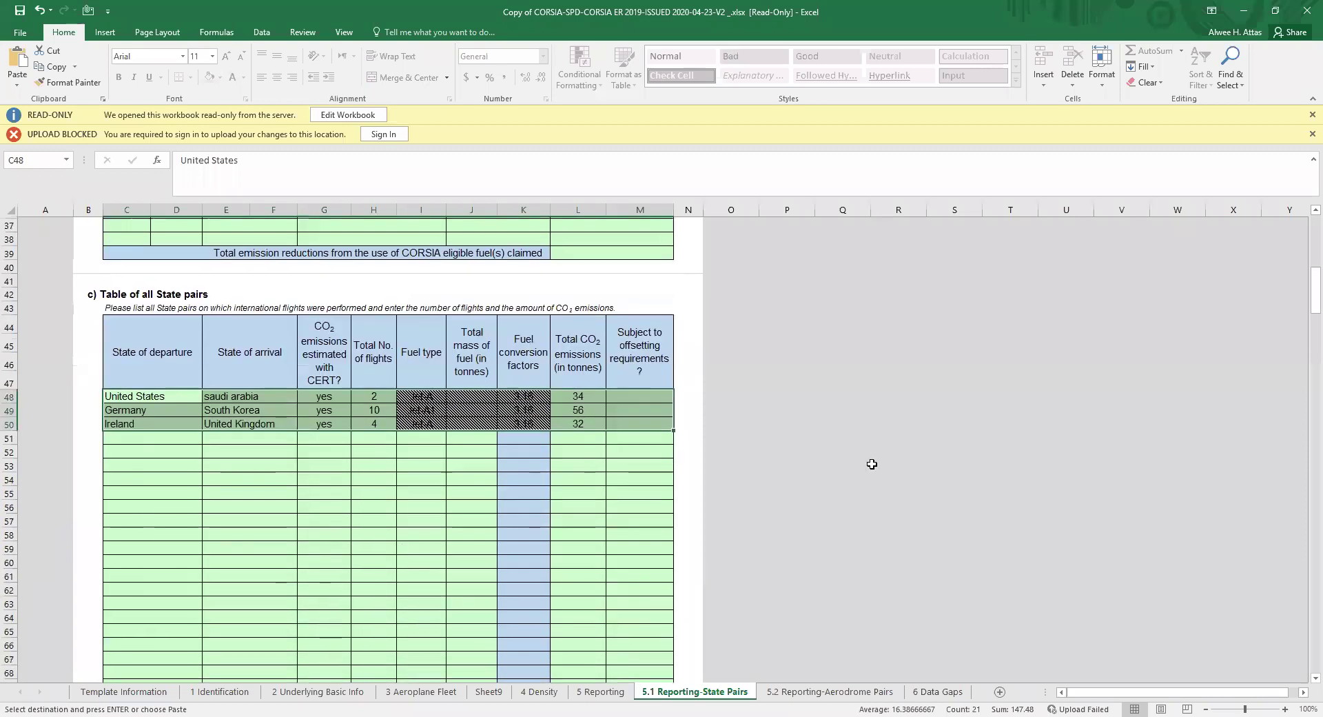
# Examine each column of the Table of all State pairs, from State of departure through the offsetting requirements
pyautogui.scroll(-1, 872, 464)
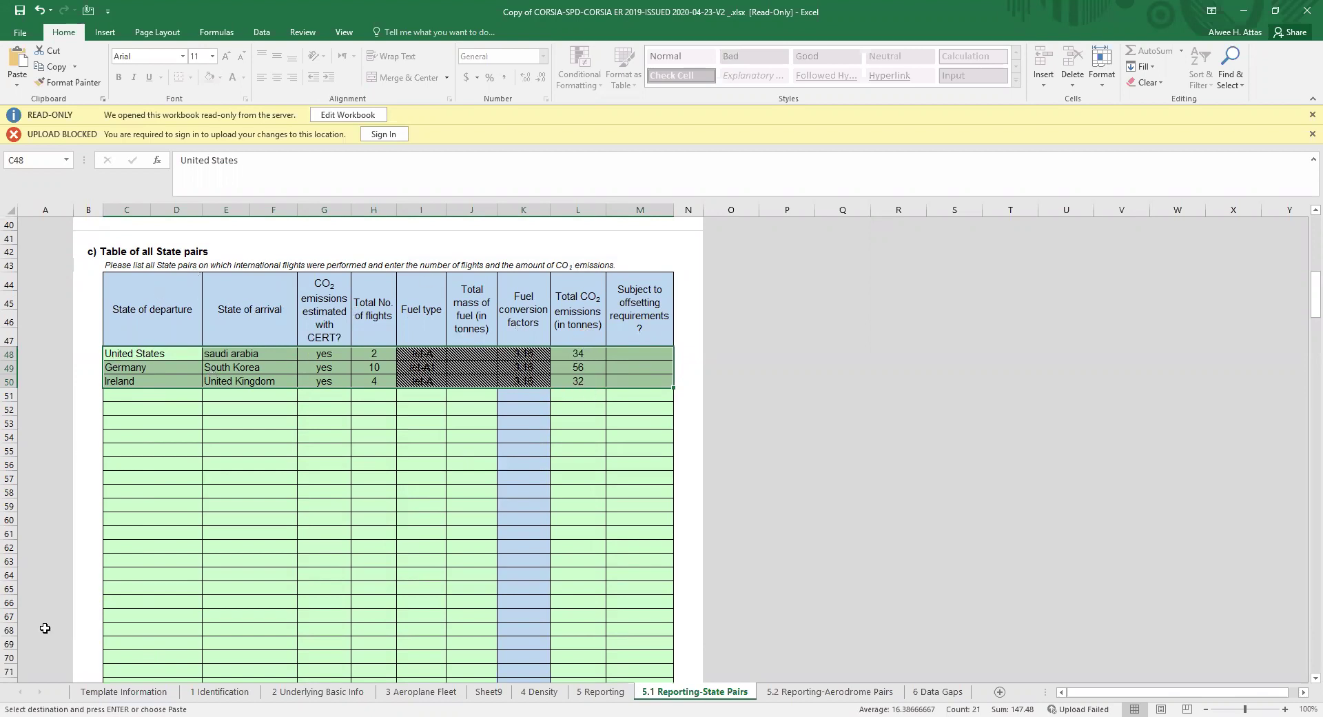
pyautogui.click(140, 354)
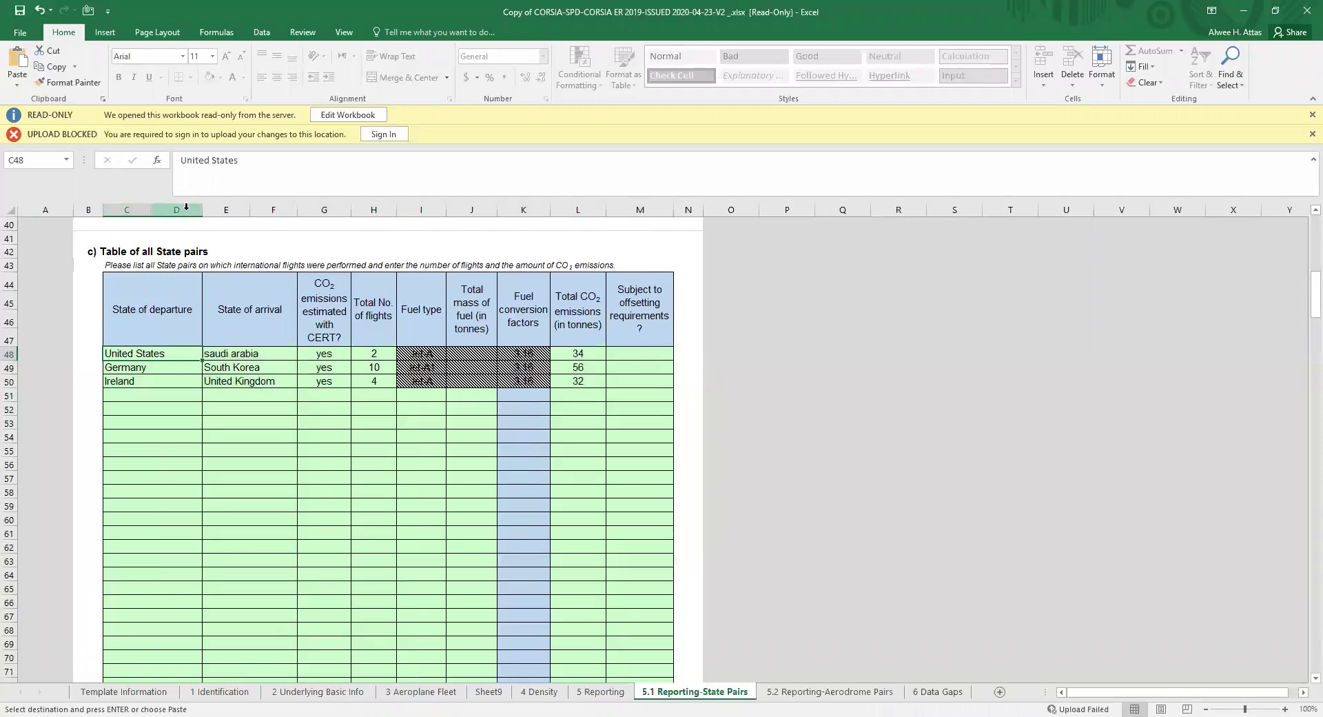
pyautogui.click(247, 361)
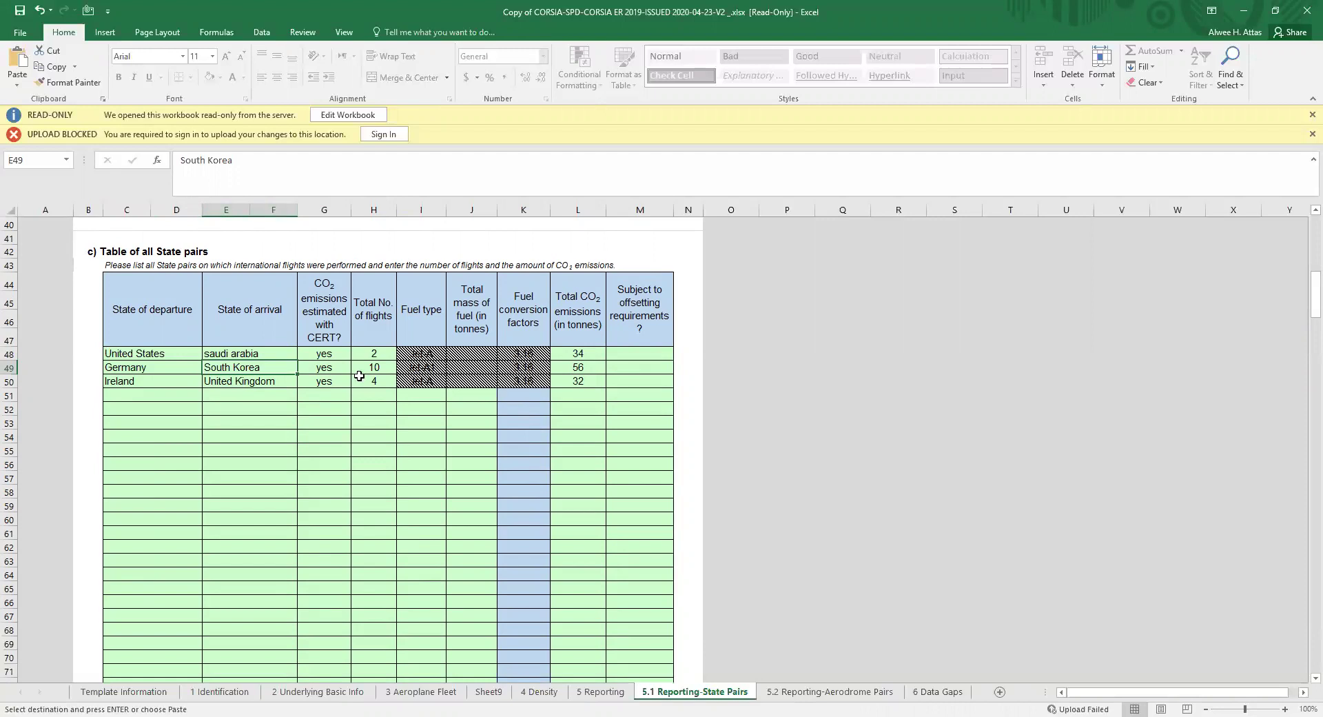
pyautogui.click(335, 353)
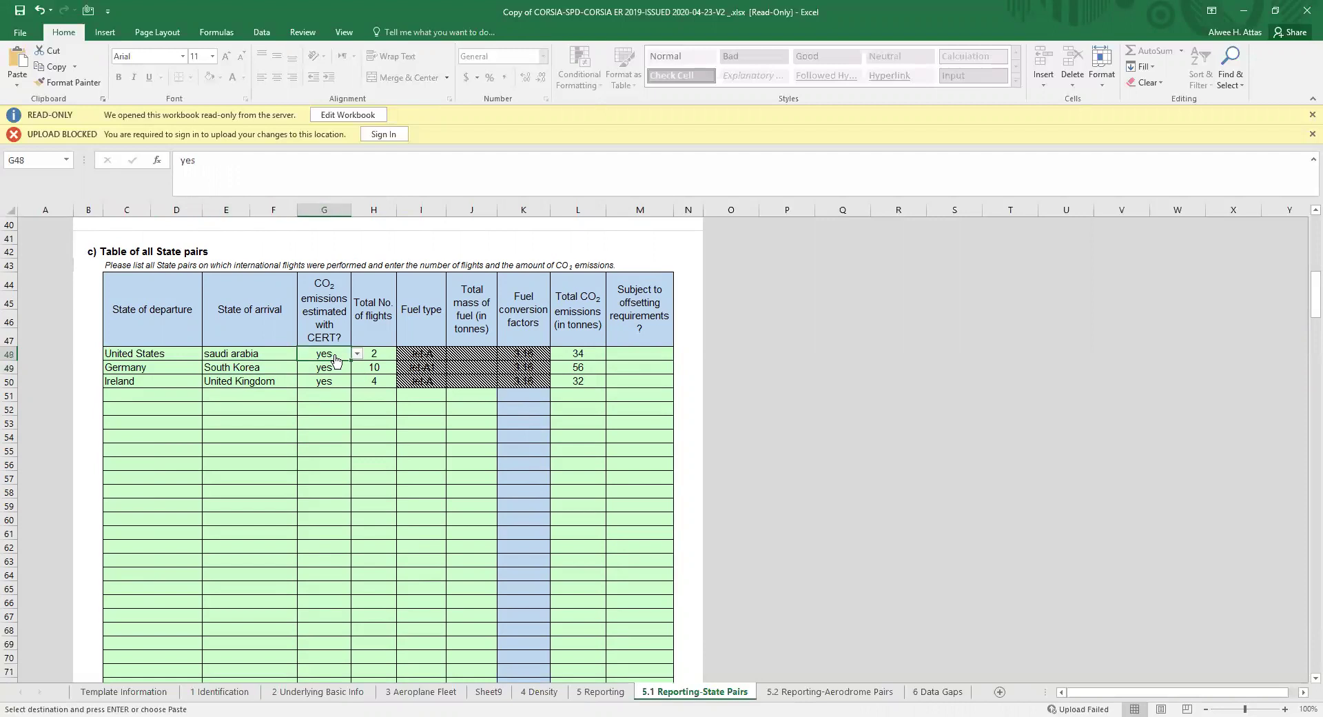
pyautogui.click(372, 353)
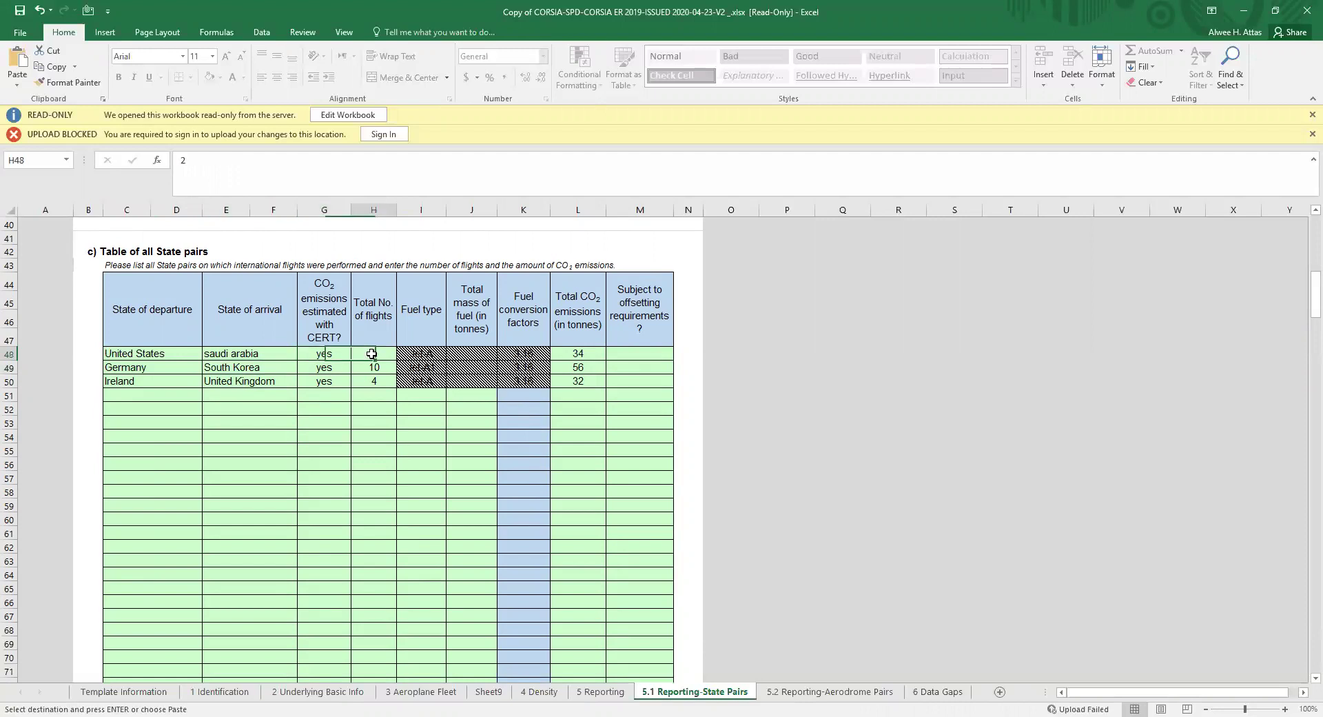
pyautogui.click(418, 356)
pyautogui.click(469, 352)
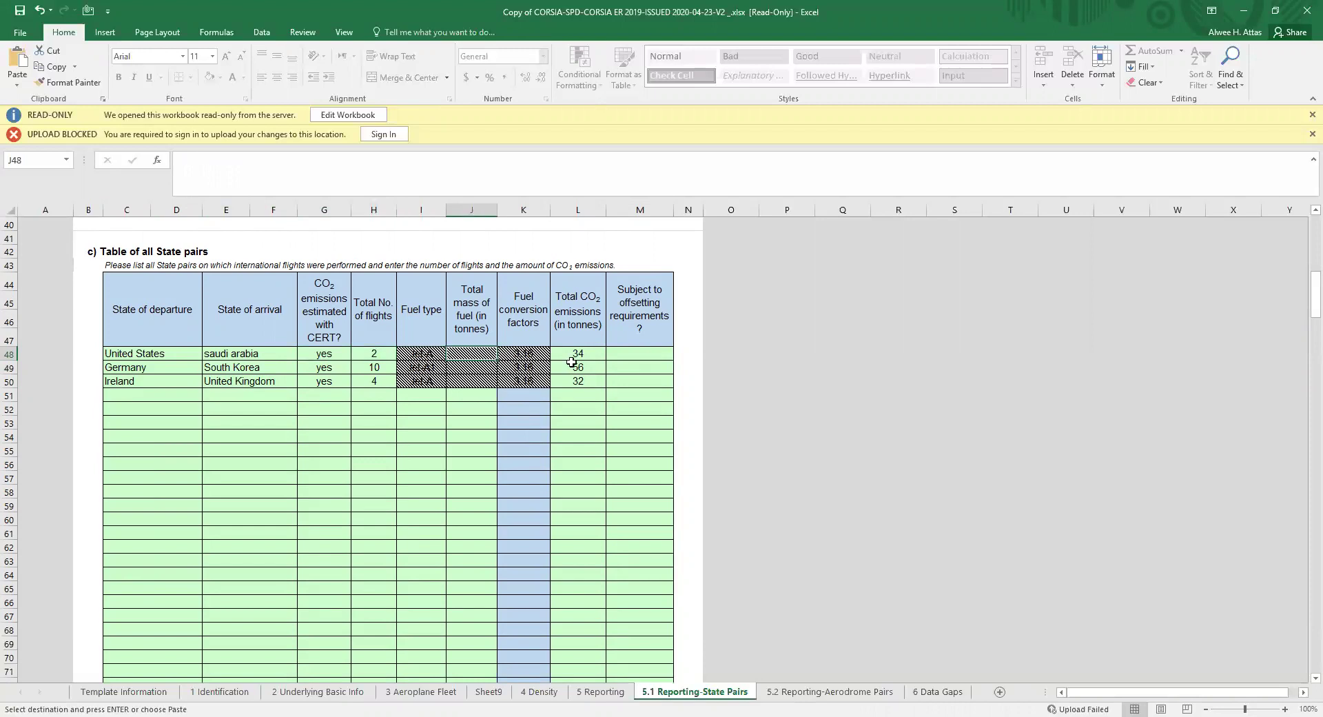
pyautogui.click(570, 357)
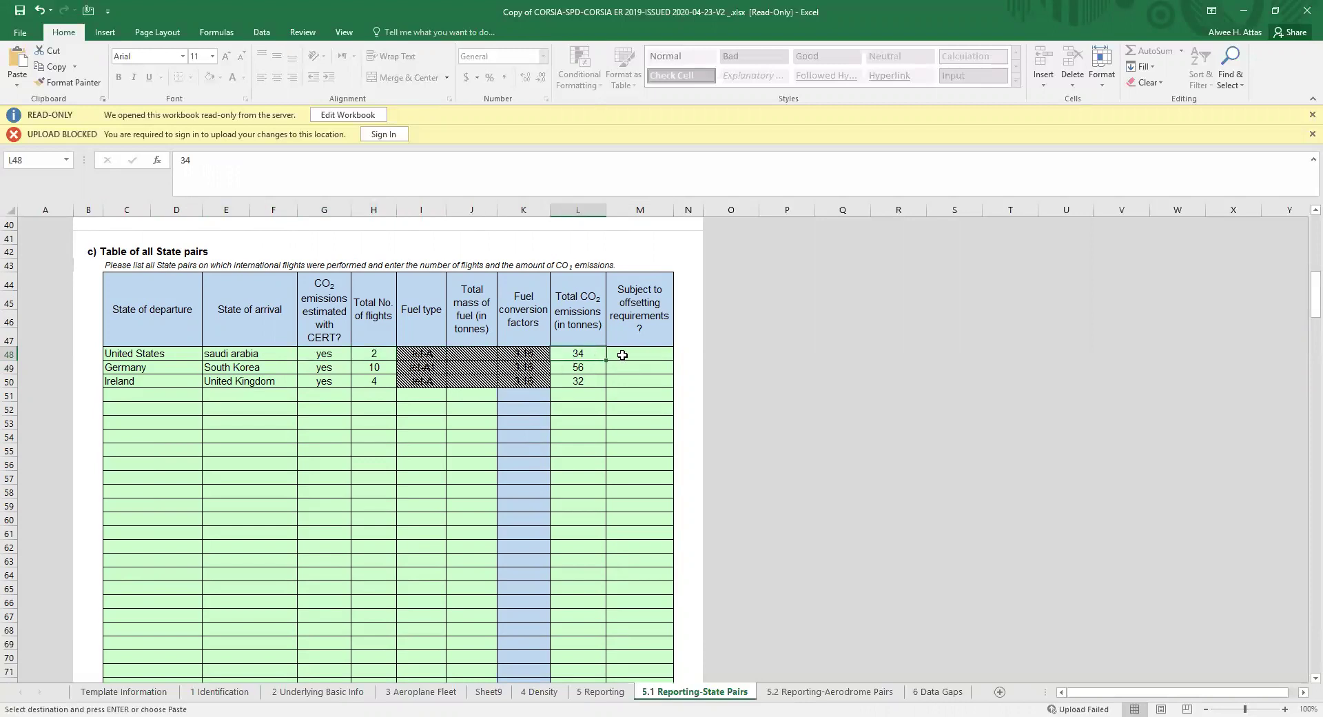
pyautogui.click(620, 355)
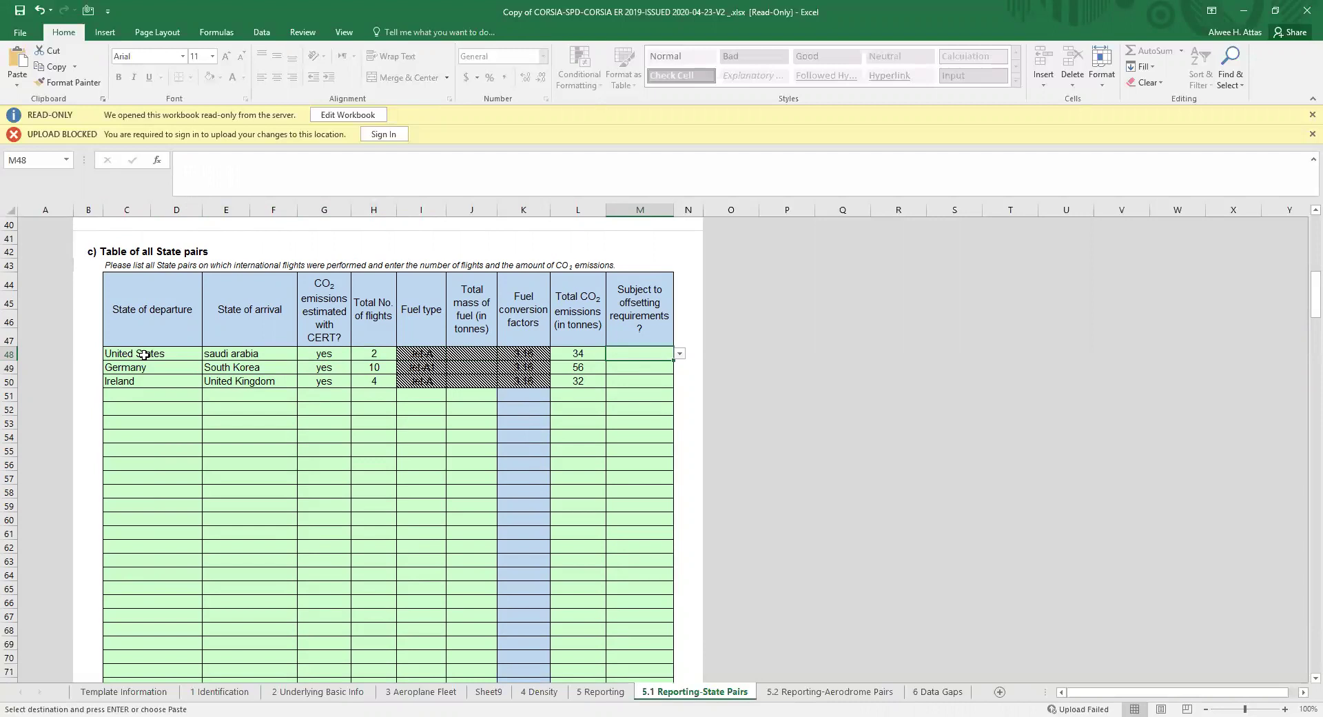
pyautogui.click(144, 354)
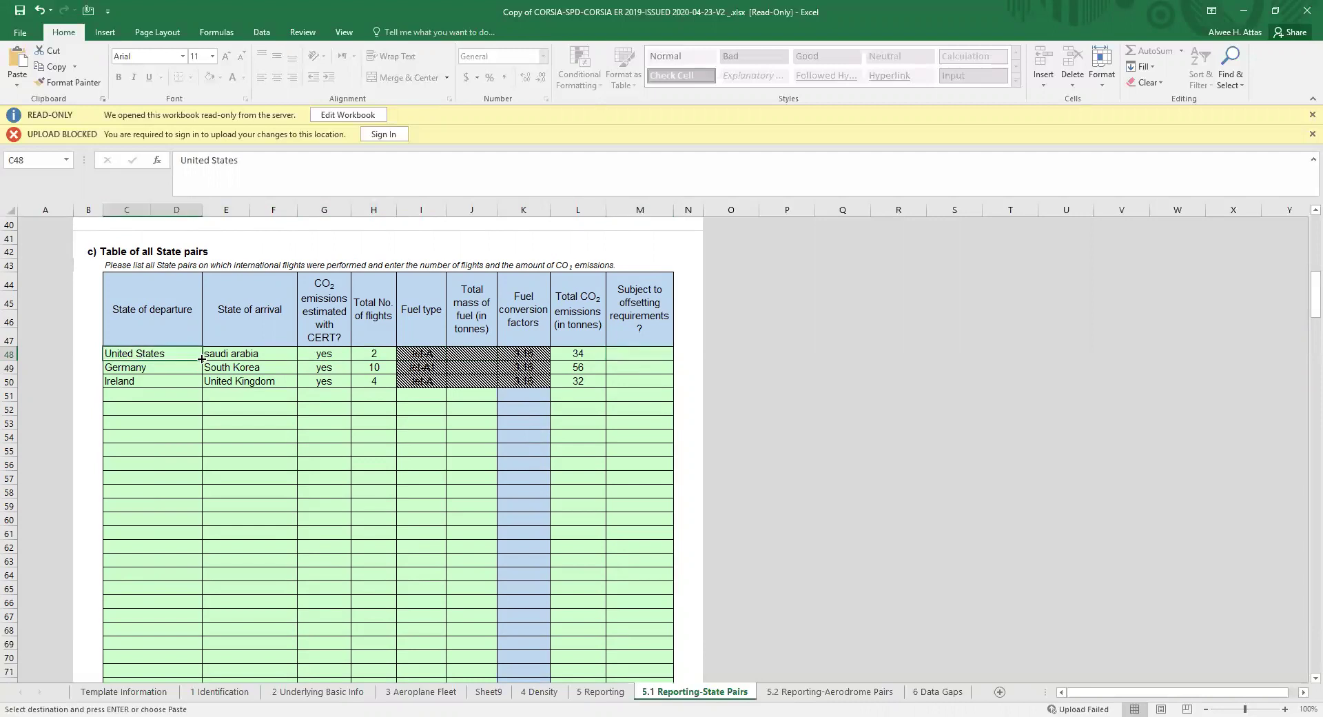
pyautogui.click(237, 356)
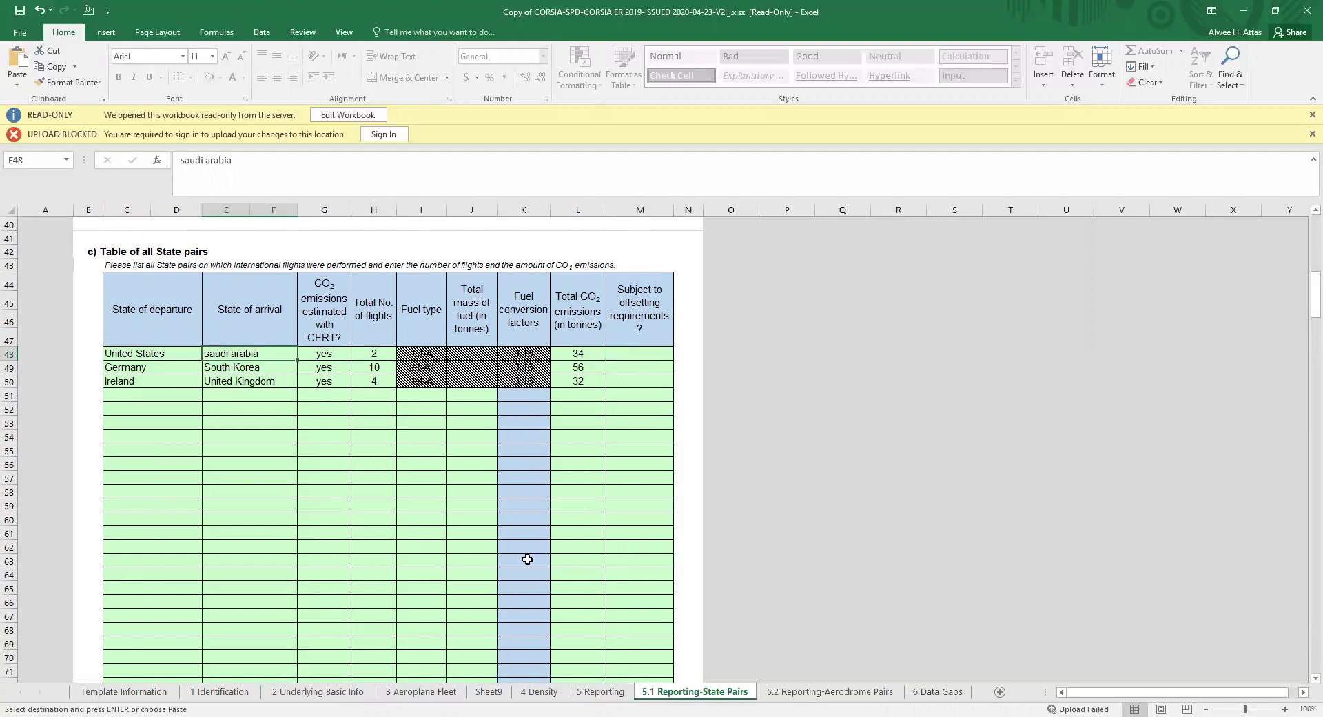
# Copy the three filled State pair rows, C48 to M50, into a new worksheet starting at cell A1
pyautogui.click(144, 355)
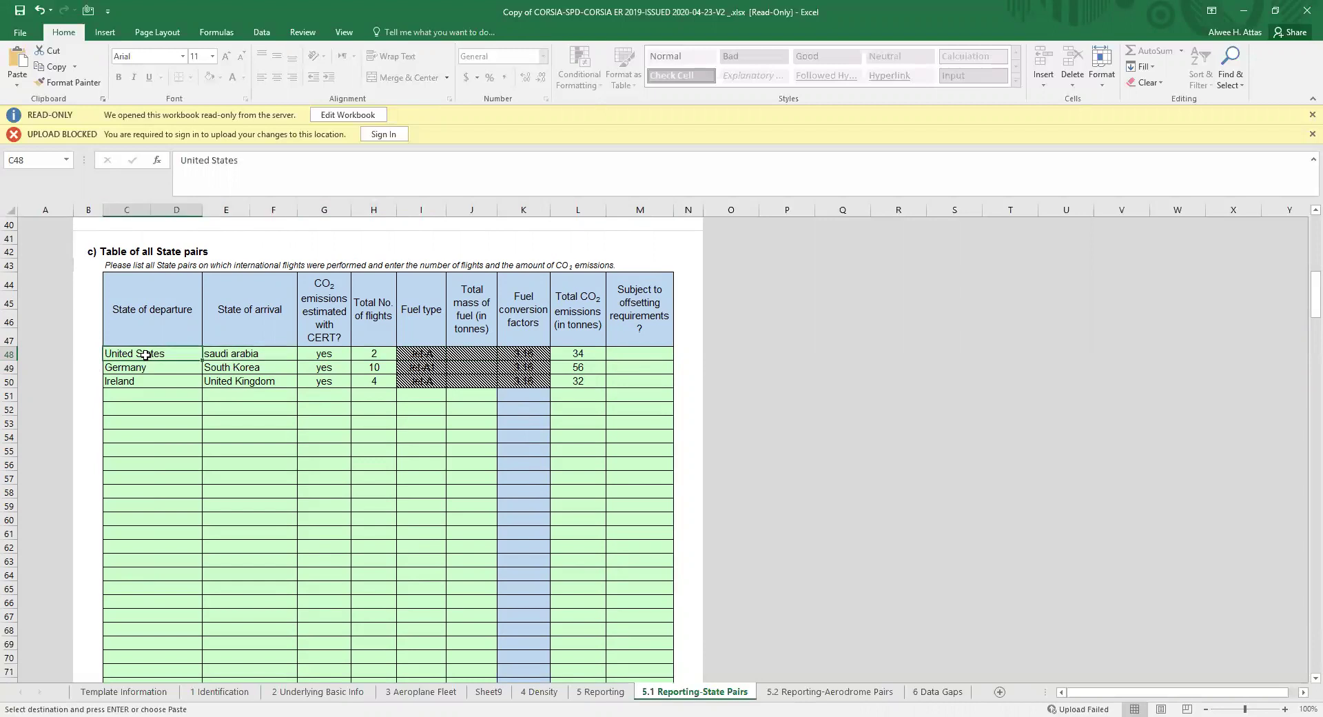
pyautogui.keyDown('shift'); pyautogui.click(646, 354); pyautogui.keyUp('shift')
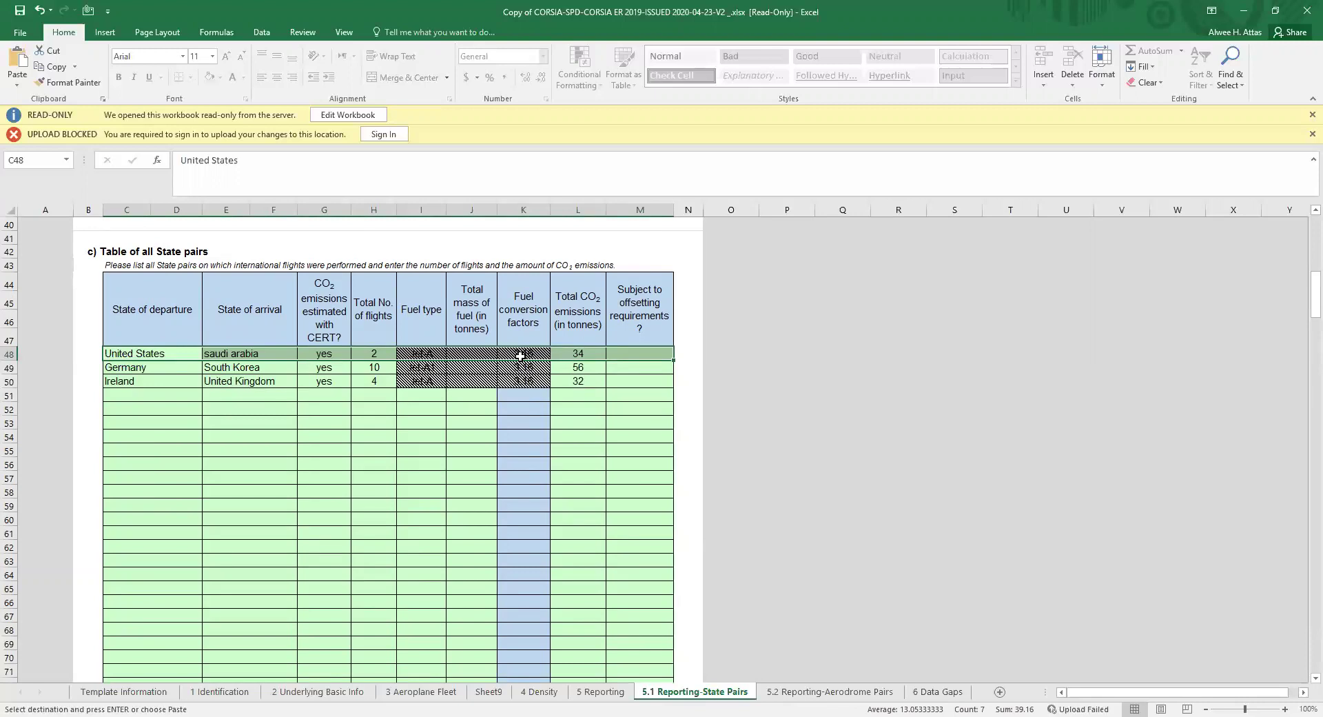
pyautogui.keyDown('shift'); pyautogui.click(647, 383); pyautogui.keyUp('shift')
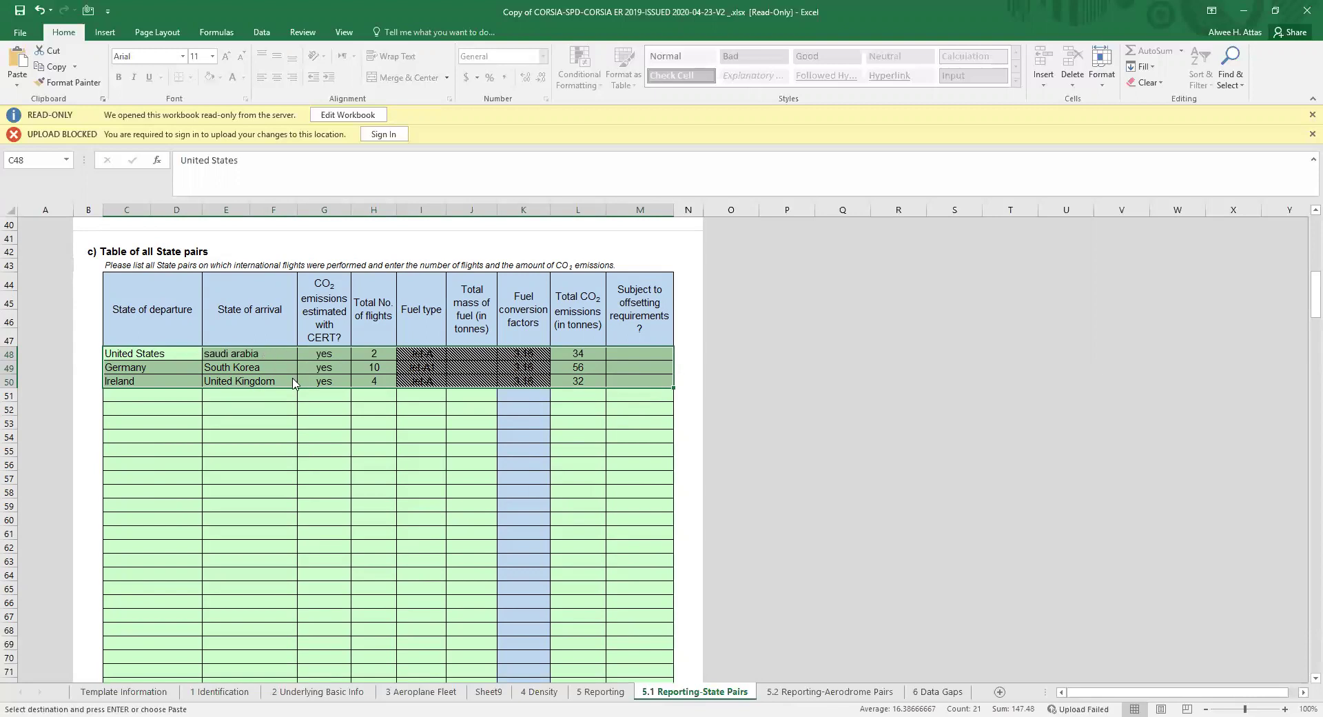
pyautogui.click(1000, 692)
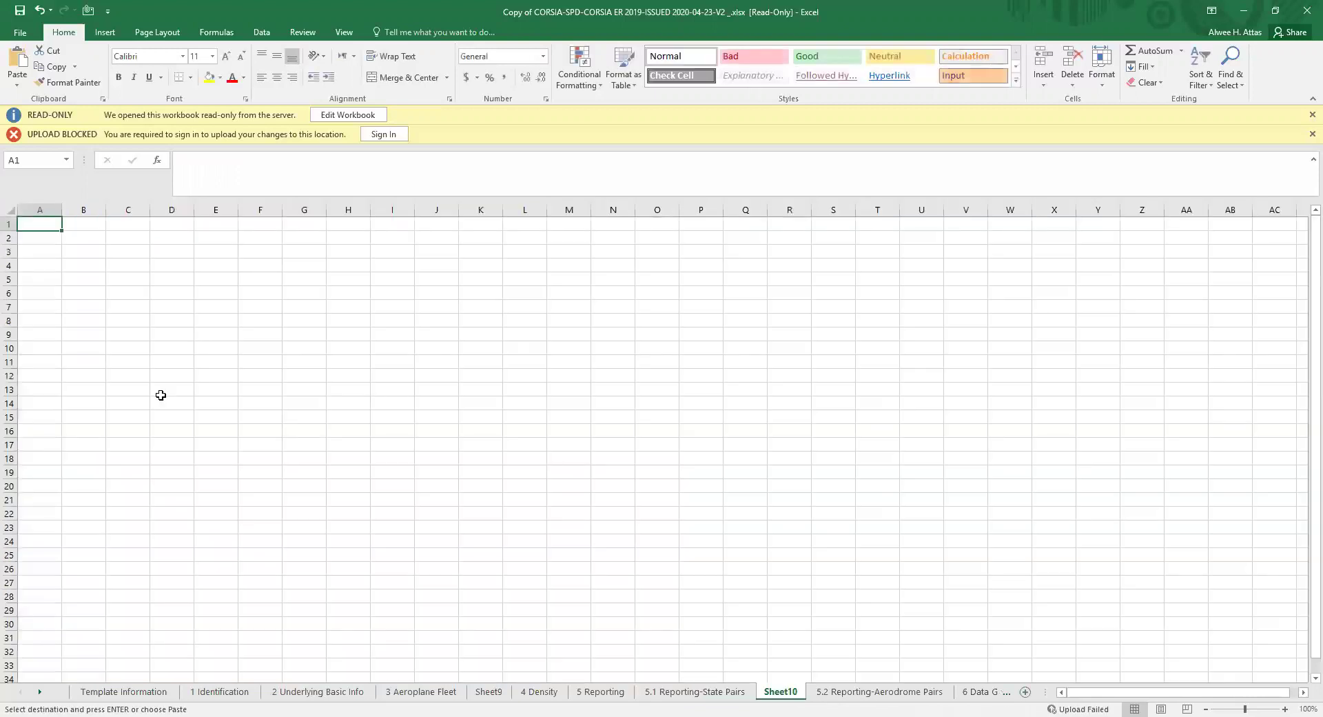
pyautogui.rightClick(49, 222)
pyautogui.click(79, 283)
pyautogui.click(200, 298)
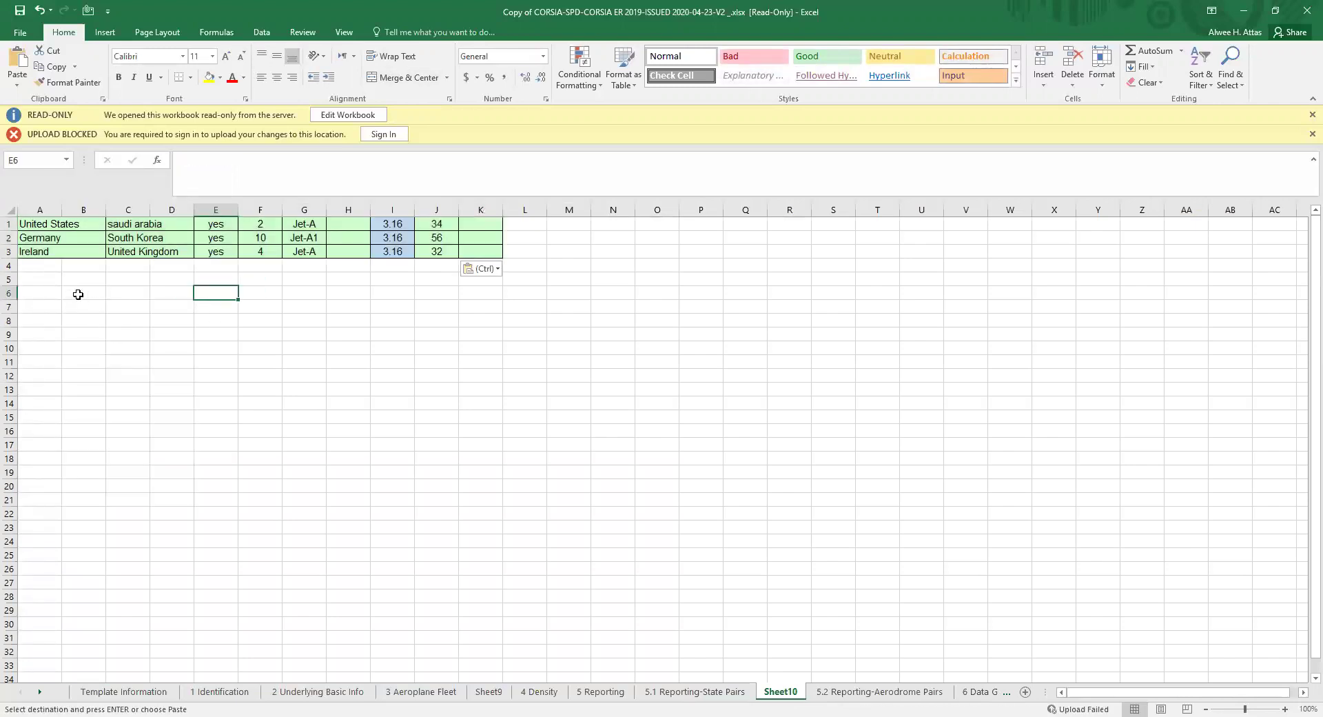
# Delete the surplus second column under both the merged departure State cells and the merged arrival State cells on the new sheet
pyautogui.click(61, 225)
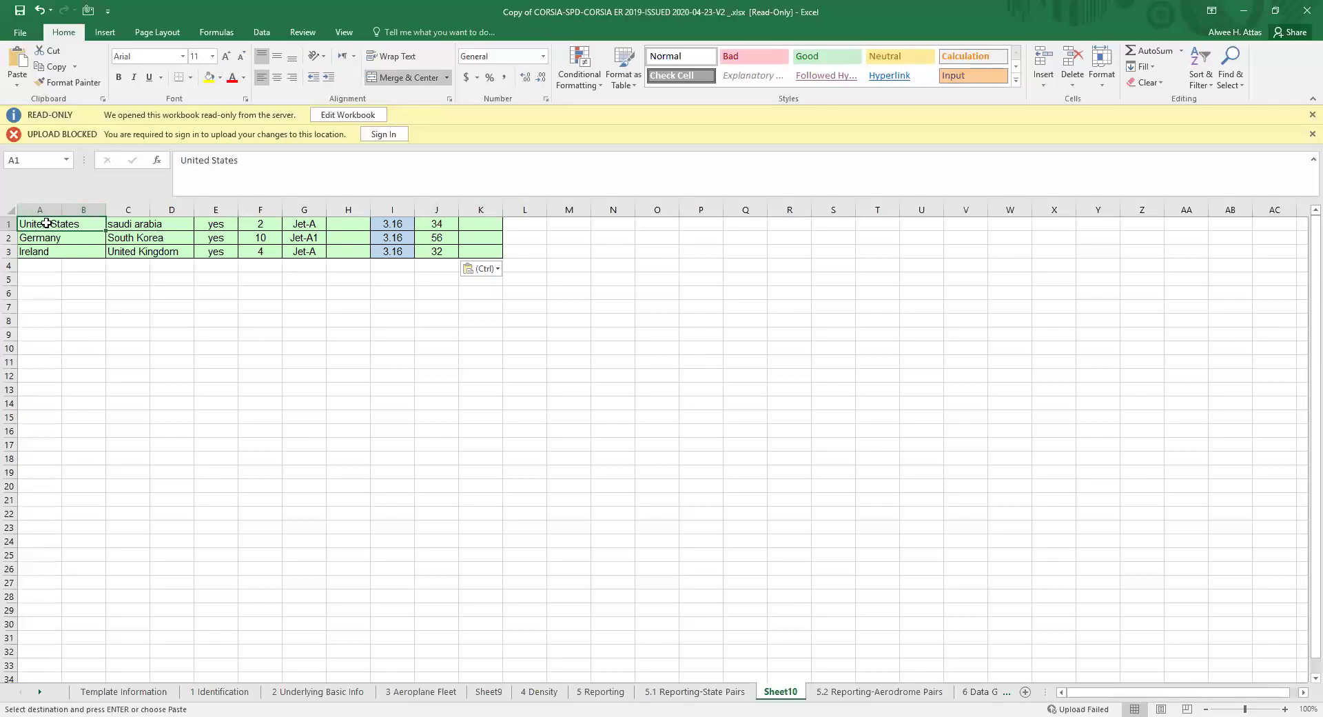
pyautogui.rightClick(84, 208)
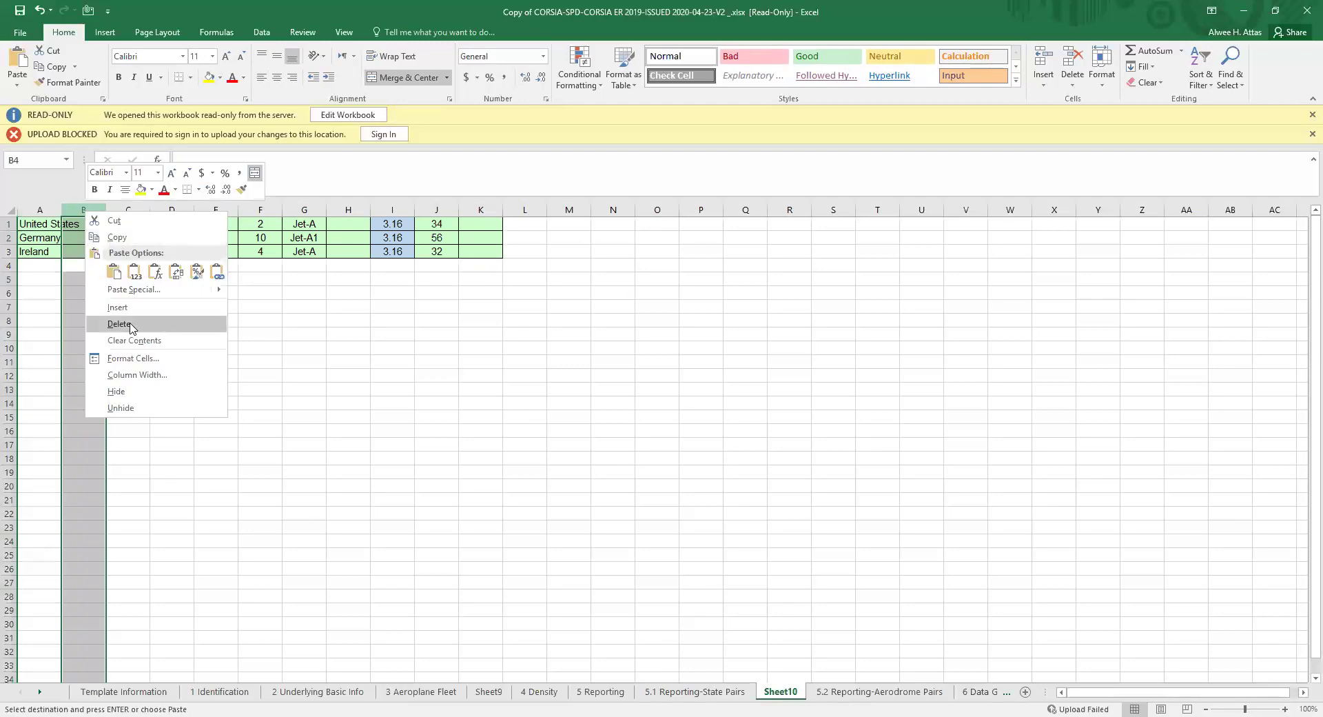
pyautogui.click(132, 324)
pyautogui.click(118, 225)
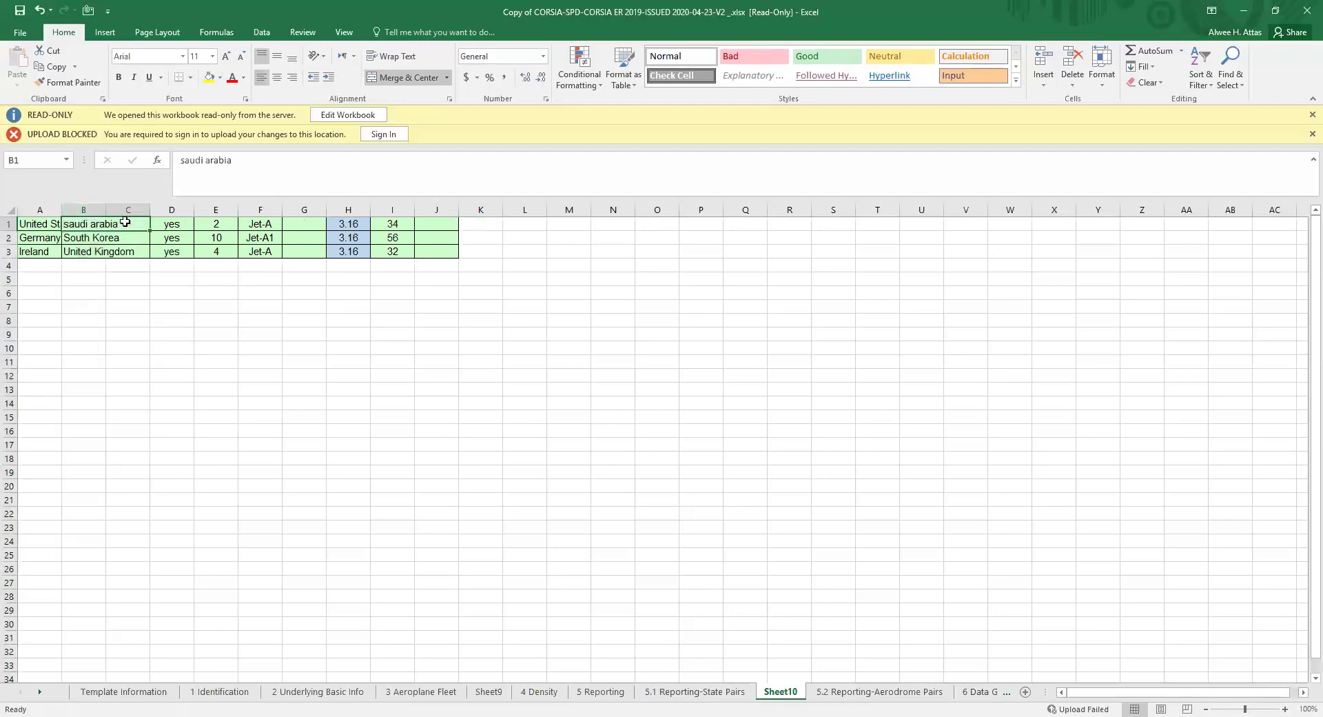
pyautogui.rightClick(130, 208)
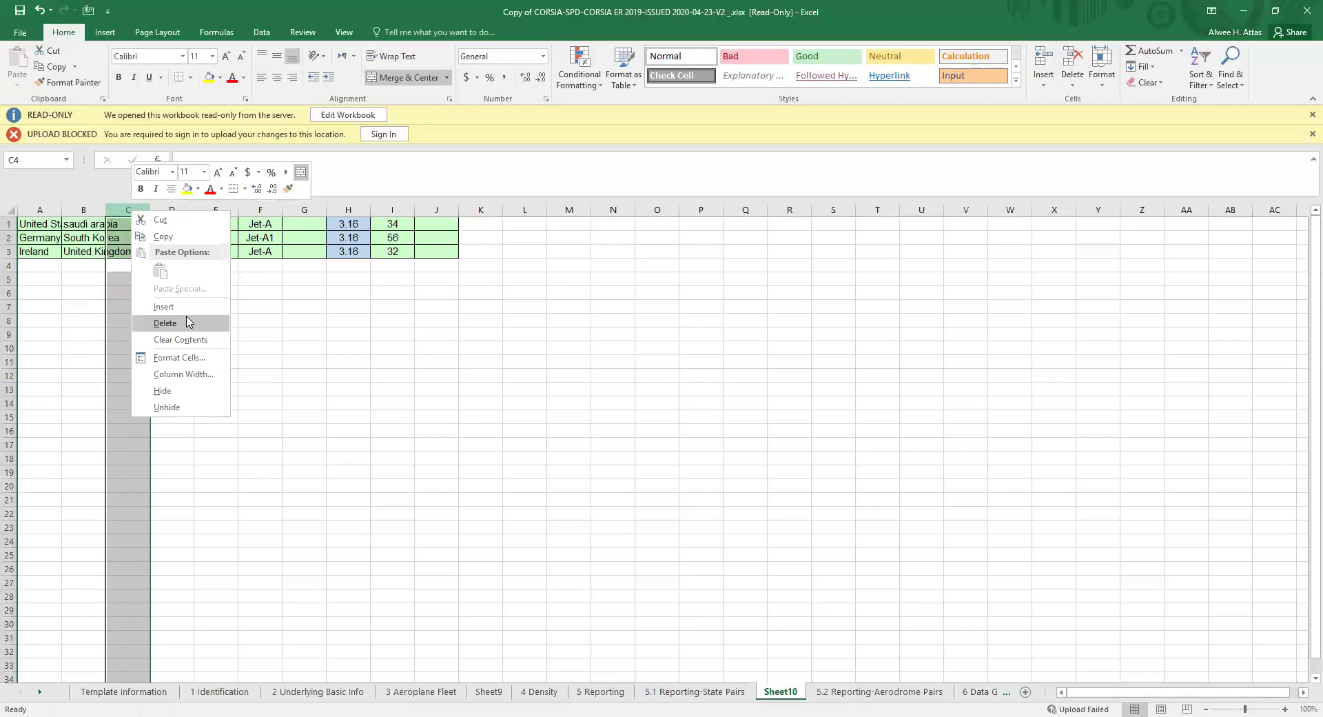
pyautogui.click(178, 324)
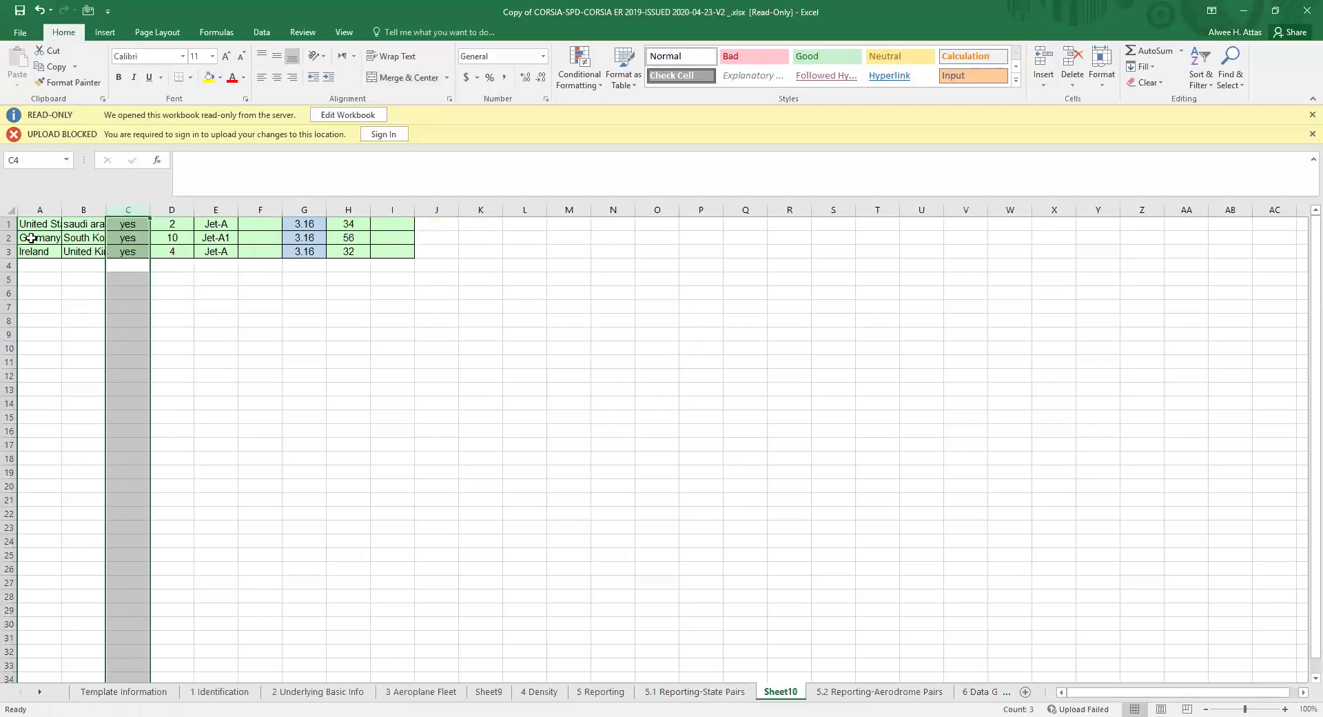
# Check the first State pair row on the new sheet field by field, from cell A1 to I1
pyautogui.click(40, 225)
pyautogui.click(86, 223)
pyautogui.click(122, 223)
pyautogui.click(164, 224)
pyautogui.click(207, 224)
pyautogui.click(259, 224)
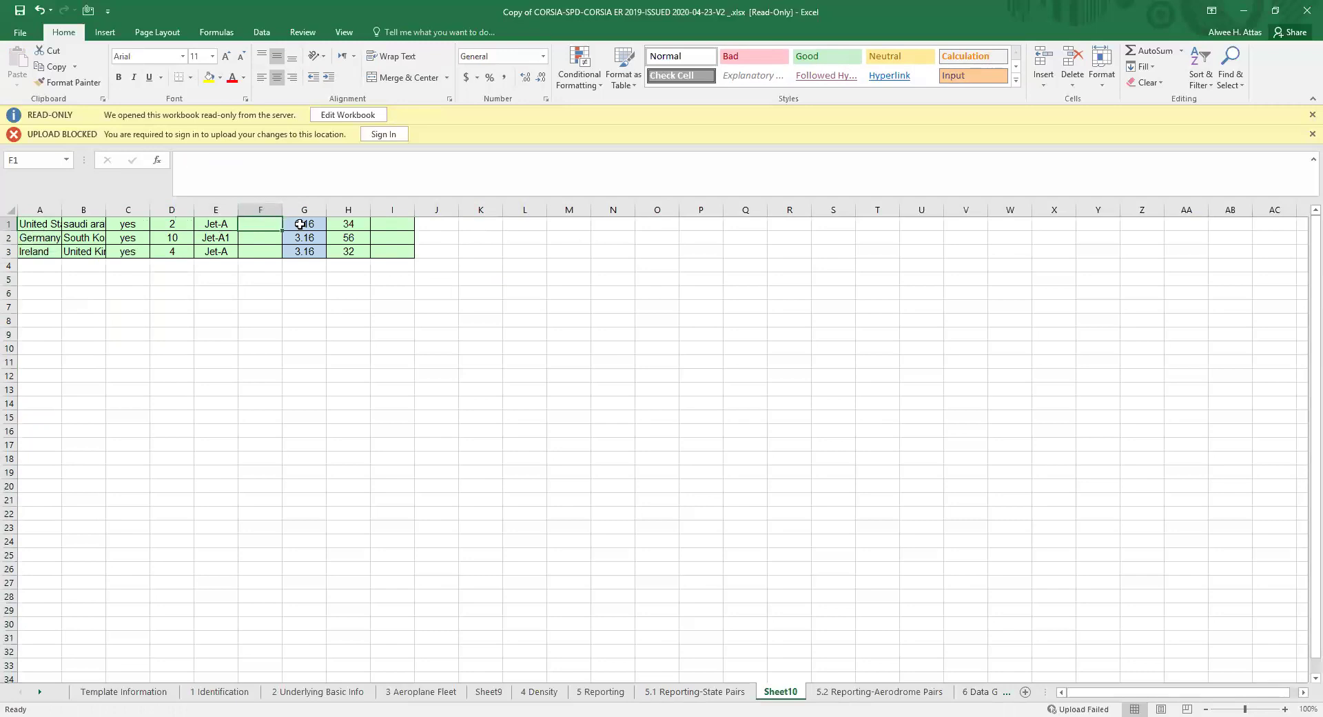
pyautogui.click(302, 223)
pyautogui.click(349, 223)
pyautogui.click(388, 226)
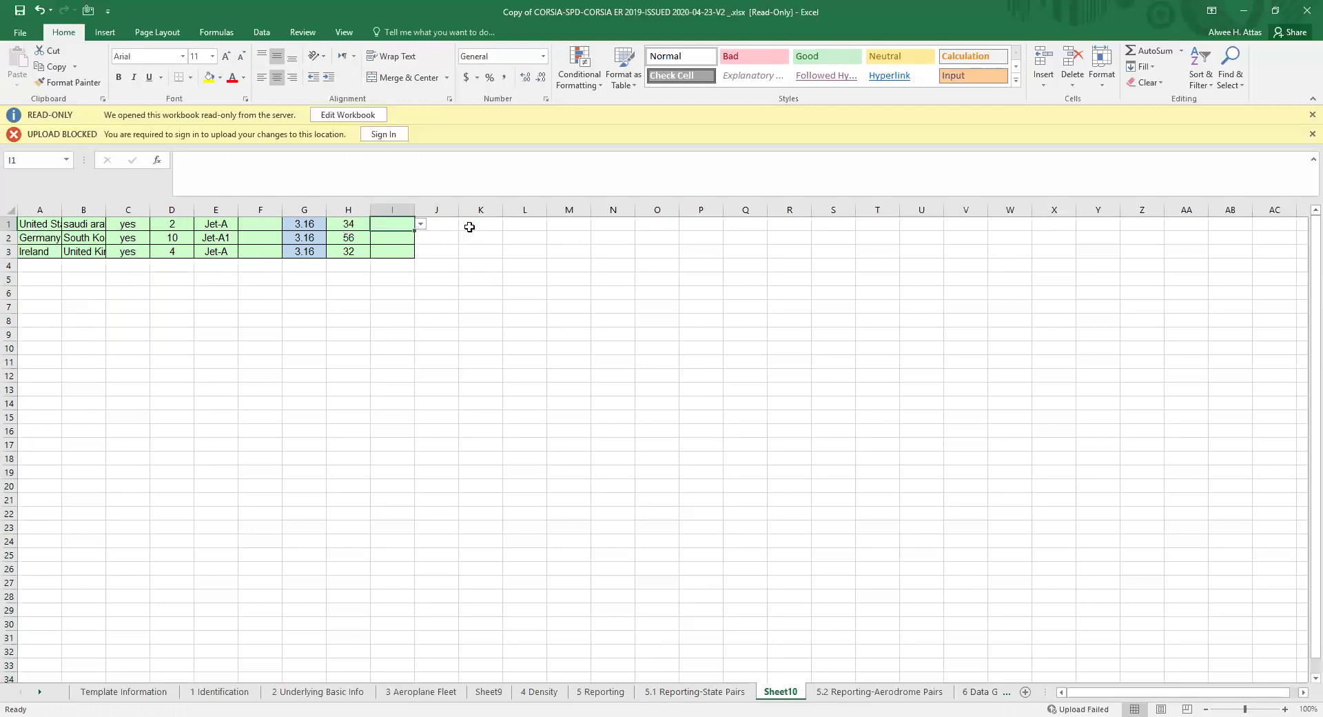
# Widen column J, enter CORSIA AIRLINES as the operator in J1, and fill it down to J3
pyautogui.click(449, 223)
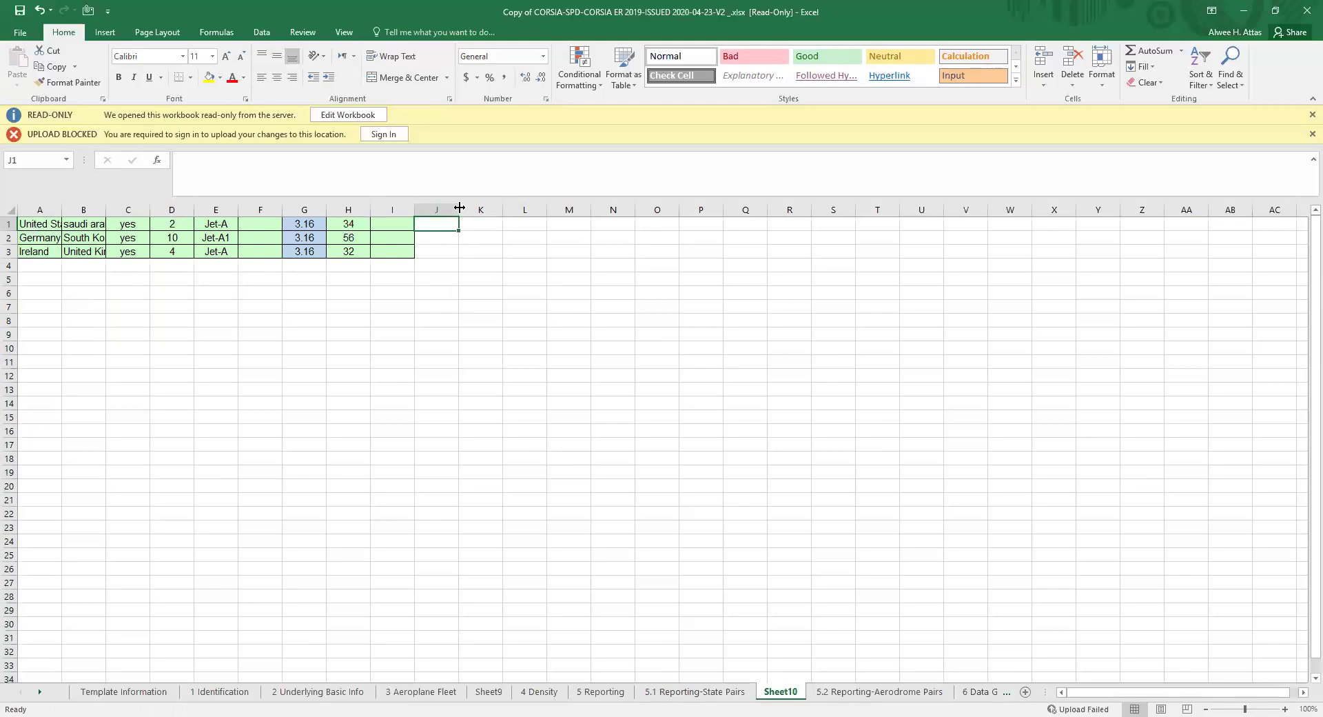
pyautogui.moveTo(459, 208); pyautogui.dragTo(567, 207)
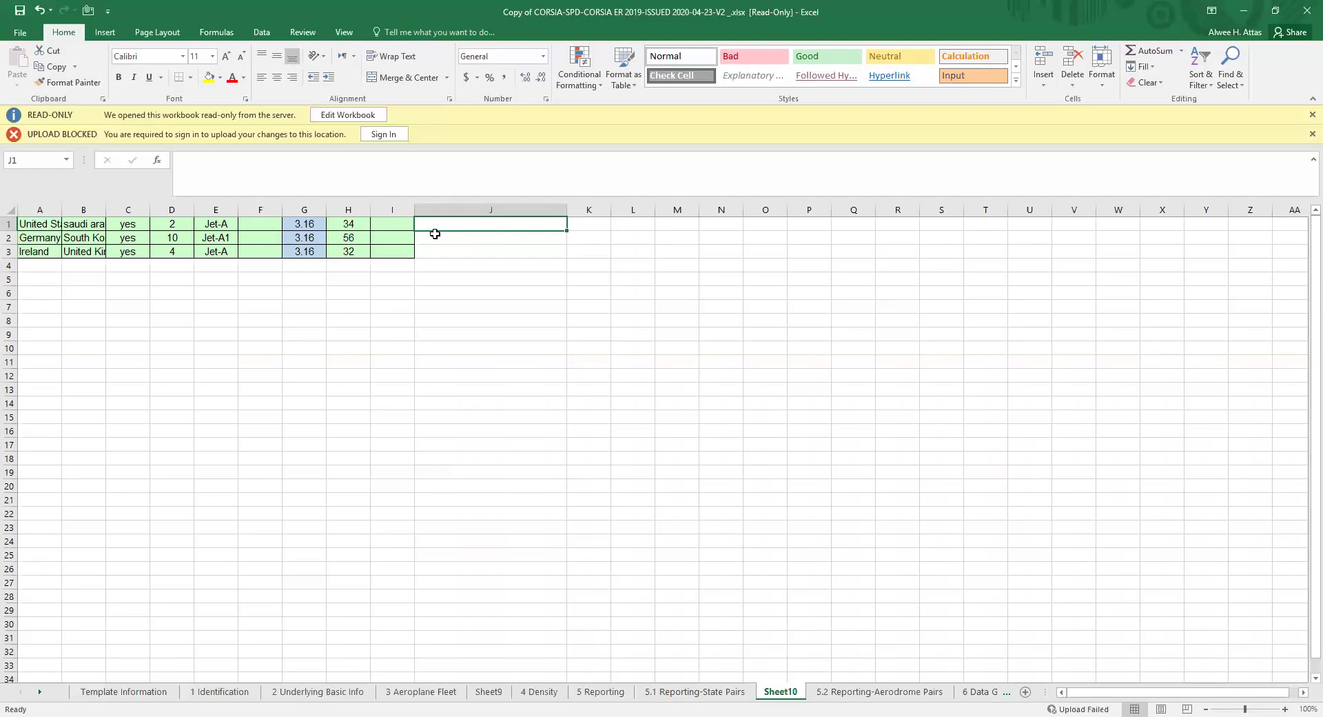
pyautogui.write('COR')
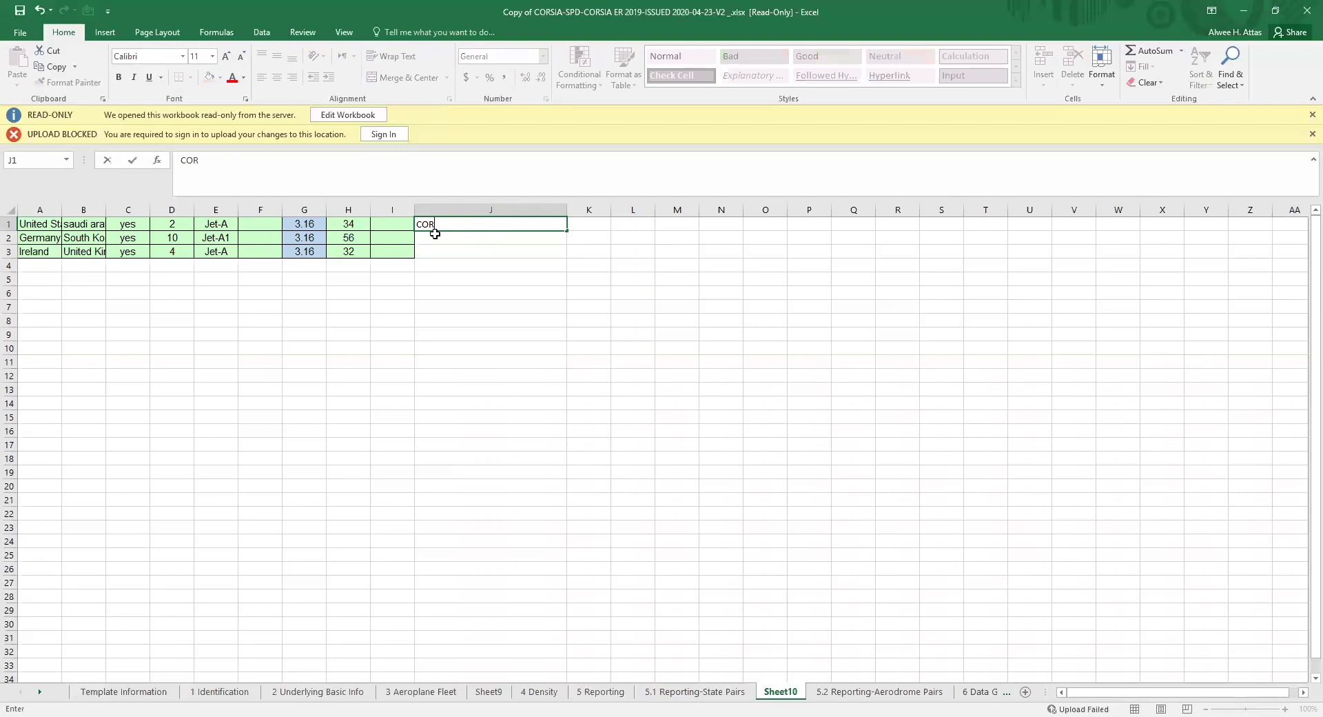
pyautogui.write('SIA AIRLINES')
pyautogui.click(566, 231)
pyautogui.doubleClick(566, 230)
pyautogui.click(304, 376)
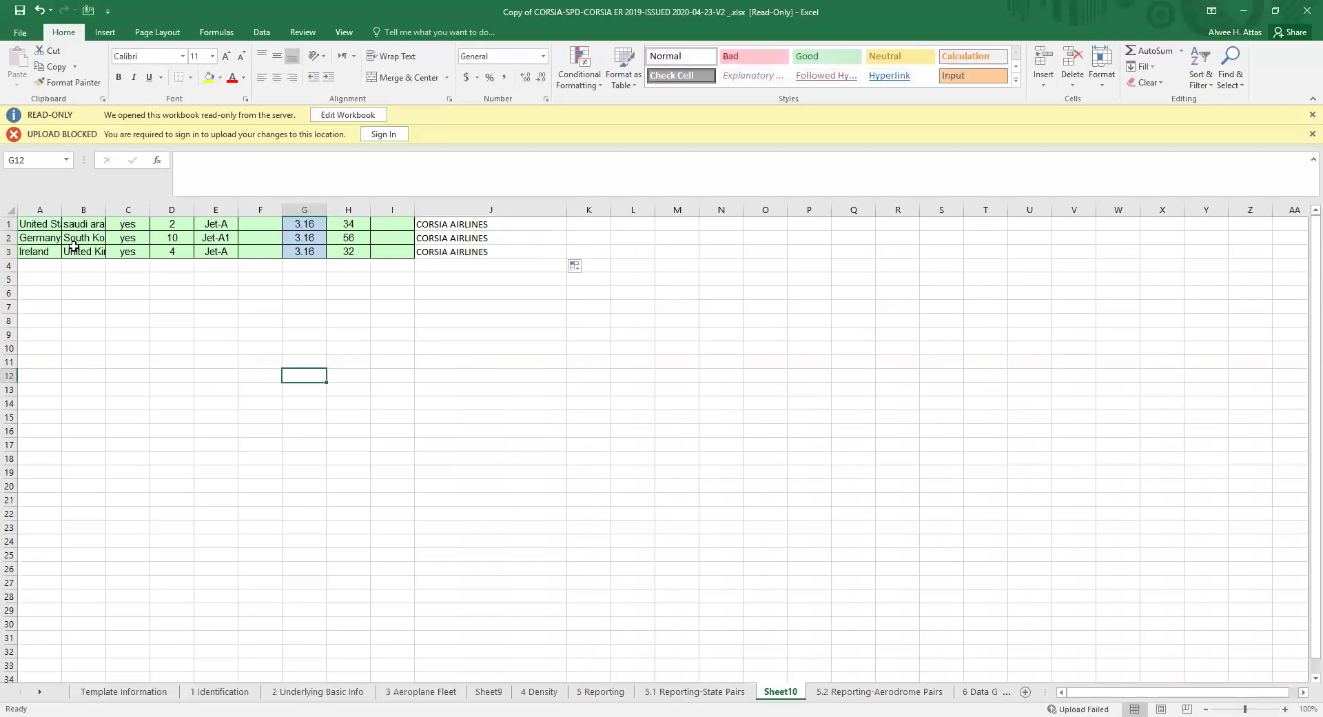
# Copy the prepared State pairs data with the operator name, cells A1 to J3
pyautogui.click(42, 224)
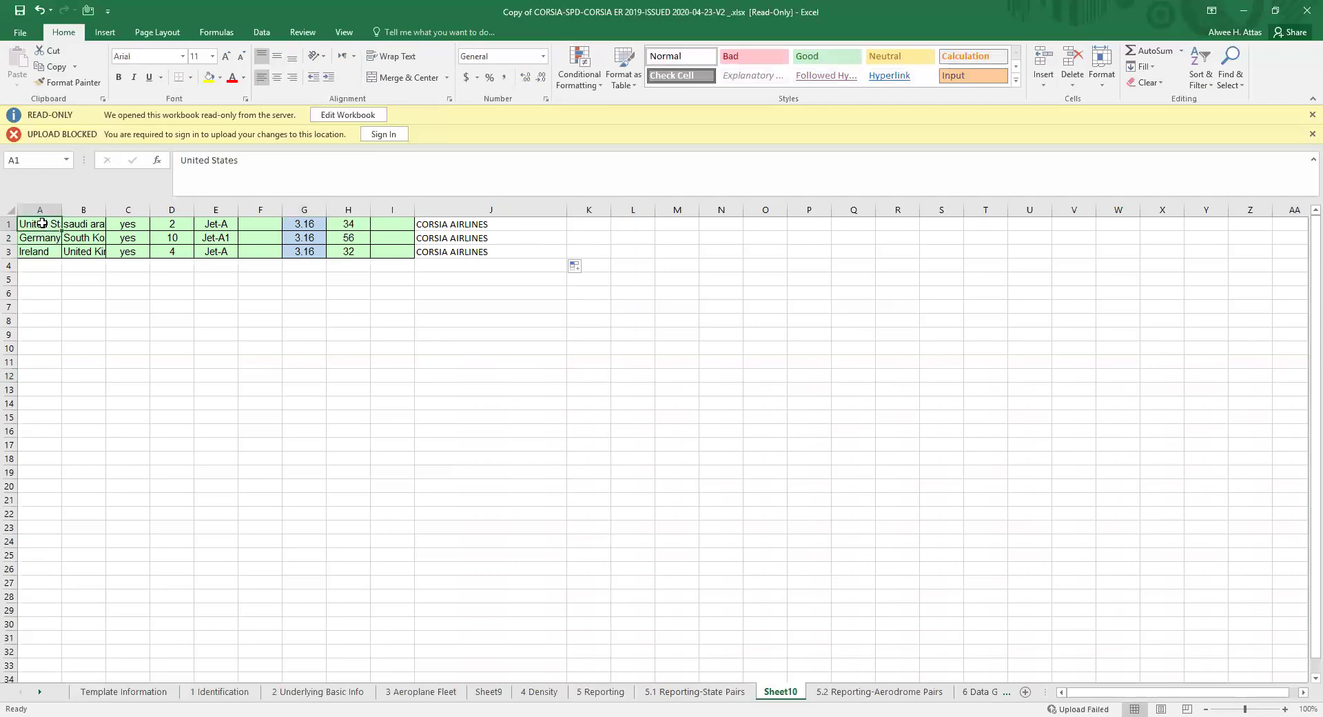
pyautogui.keyDown('shift'); pyautogui.click(504, 224); pyautogui.keyUp('shift')
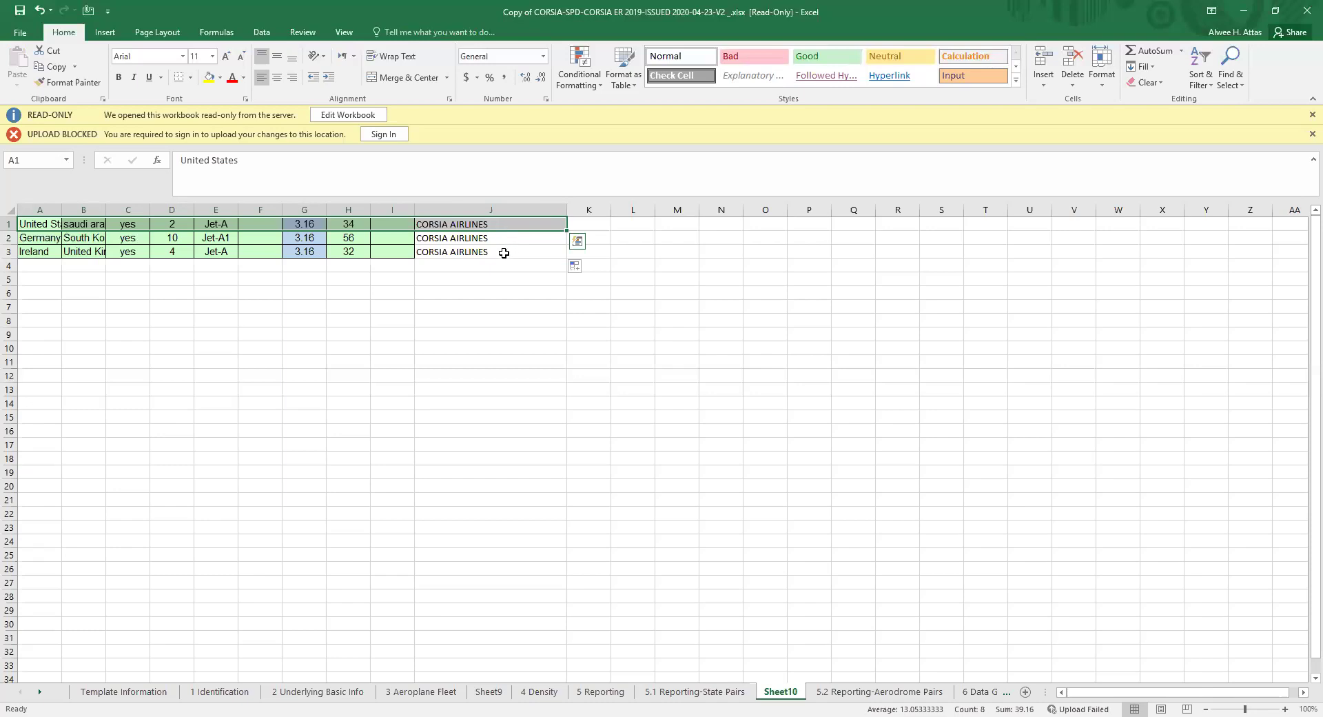
pyautogui.keyDown('shift'); pyautogui.click(504, 253); pyautogui.keyUp('shift')
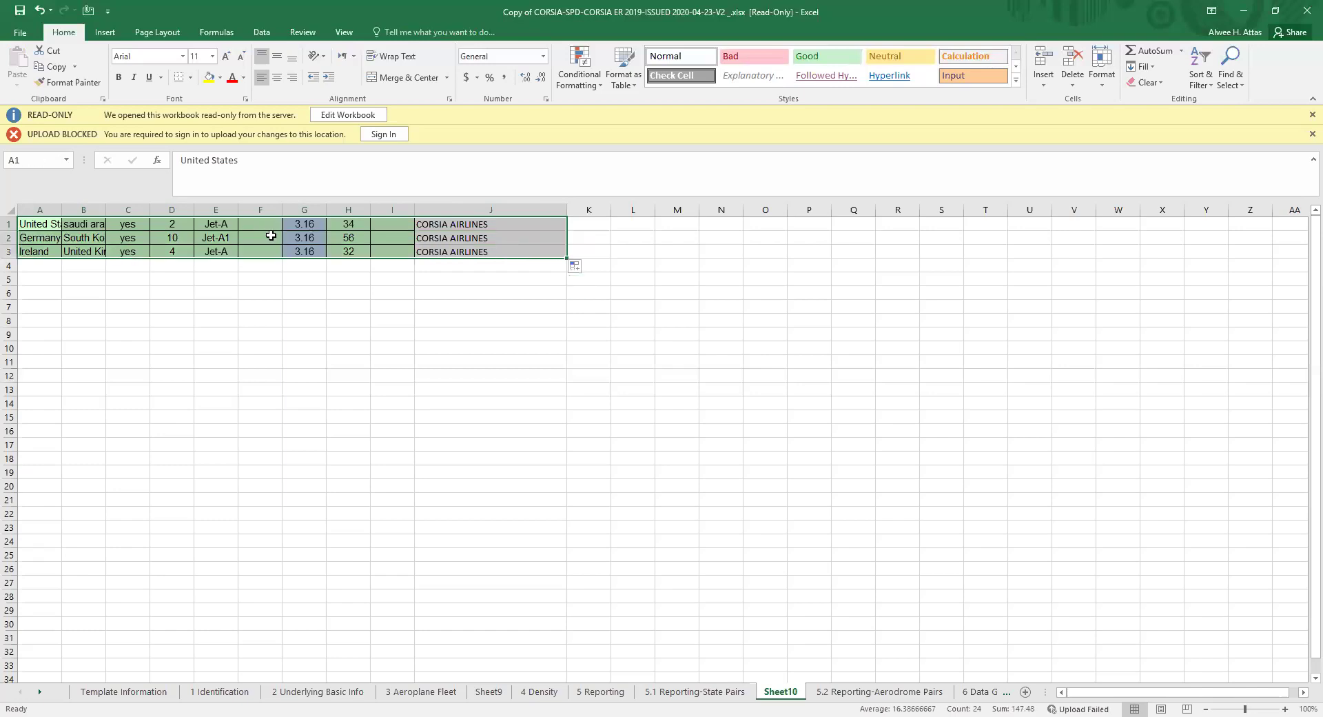
pyautogui.hotkey('ctrl', 'c')
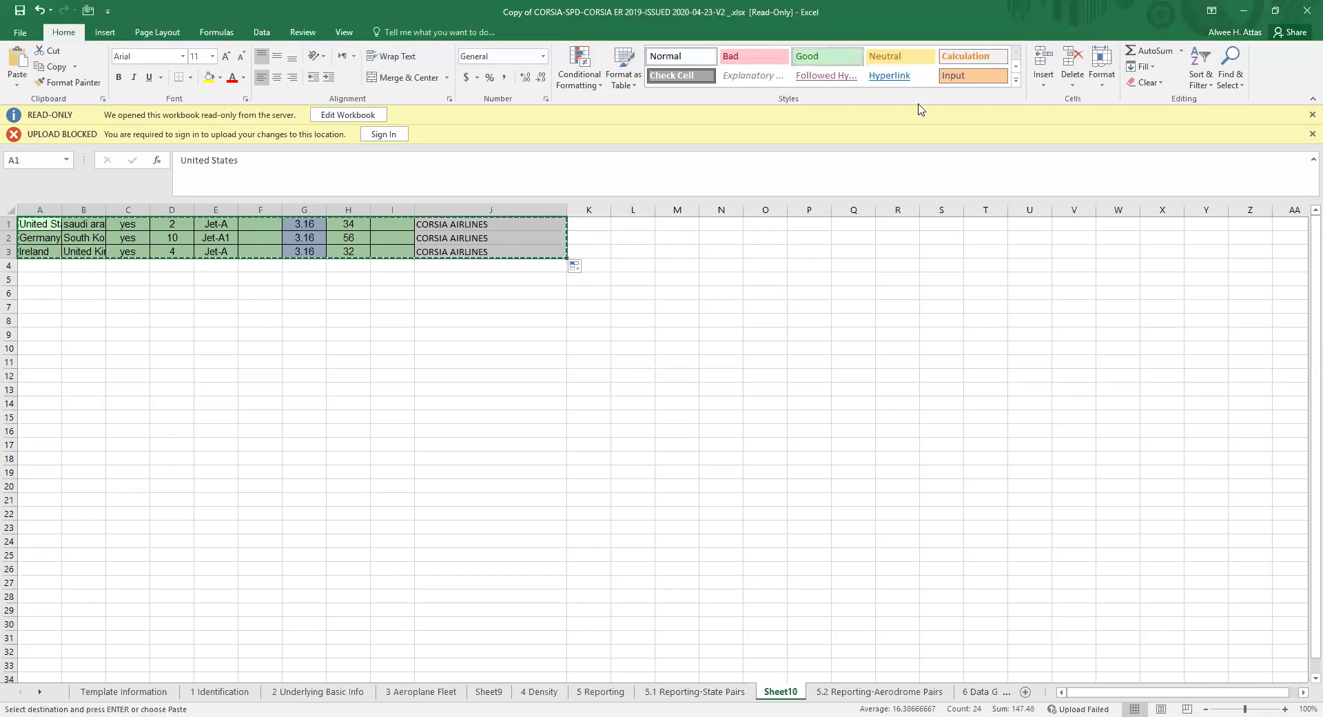
# Switch to the Access database and open the form for uploading State pairs automatically
pyautogui.hotkey('alt', 'Tab')
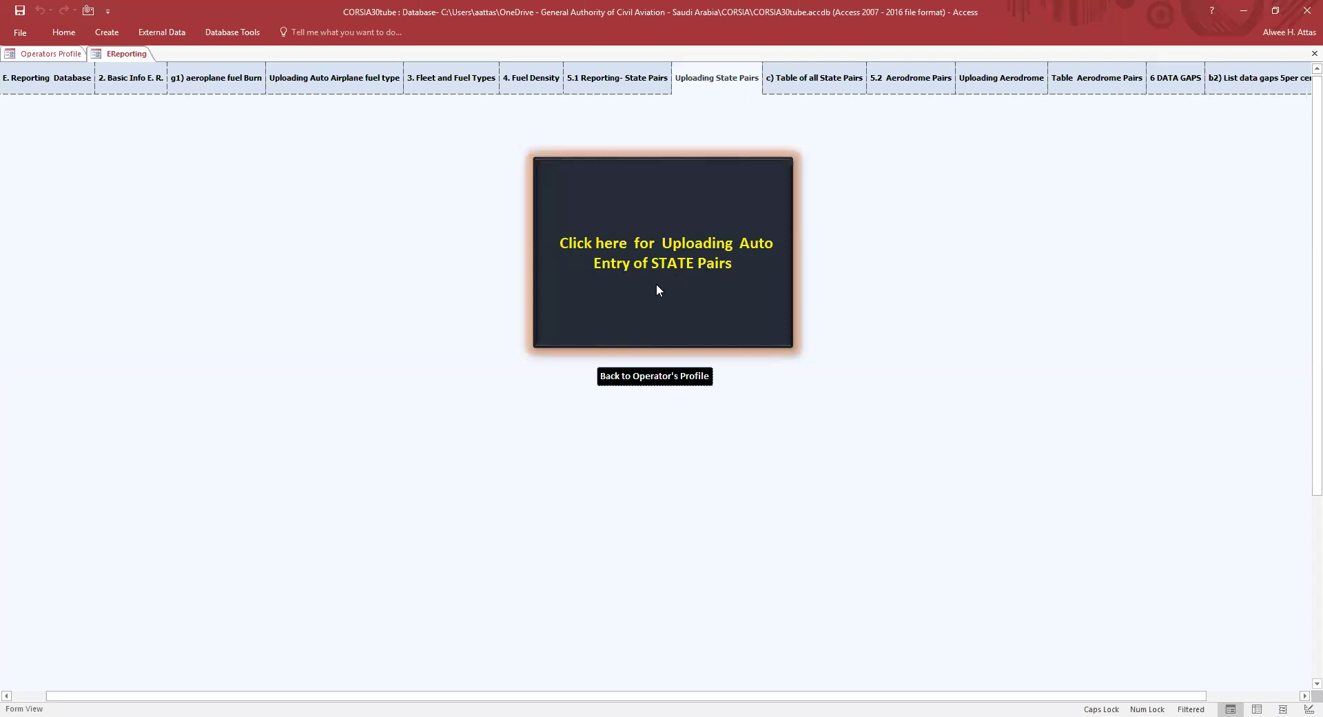
pyautogui.click(669, 262)
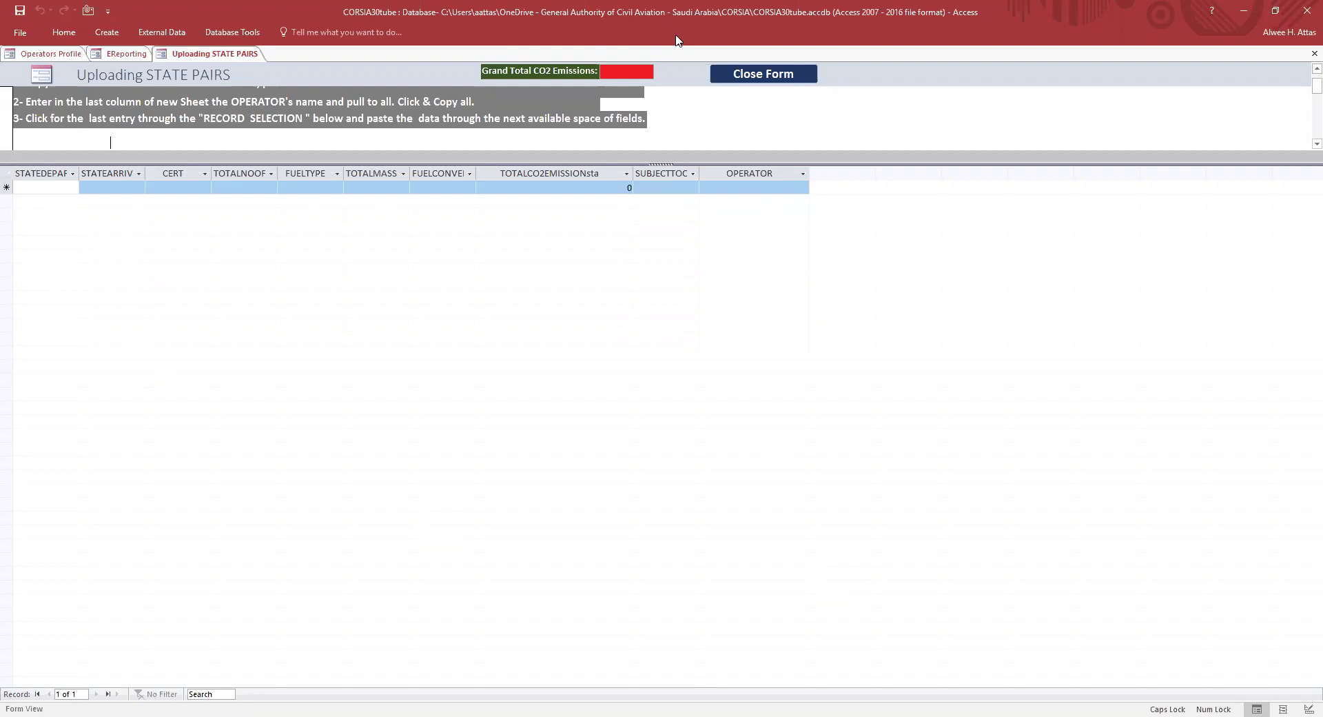
pyautogui.hotkey('alt', 'Tab')
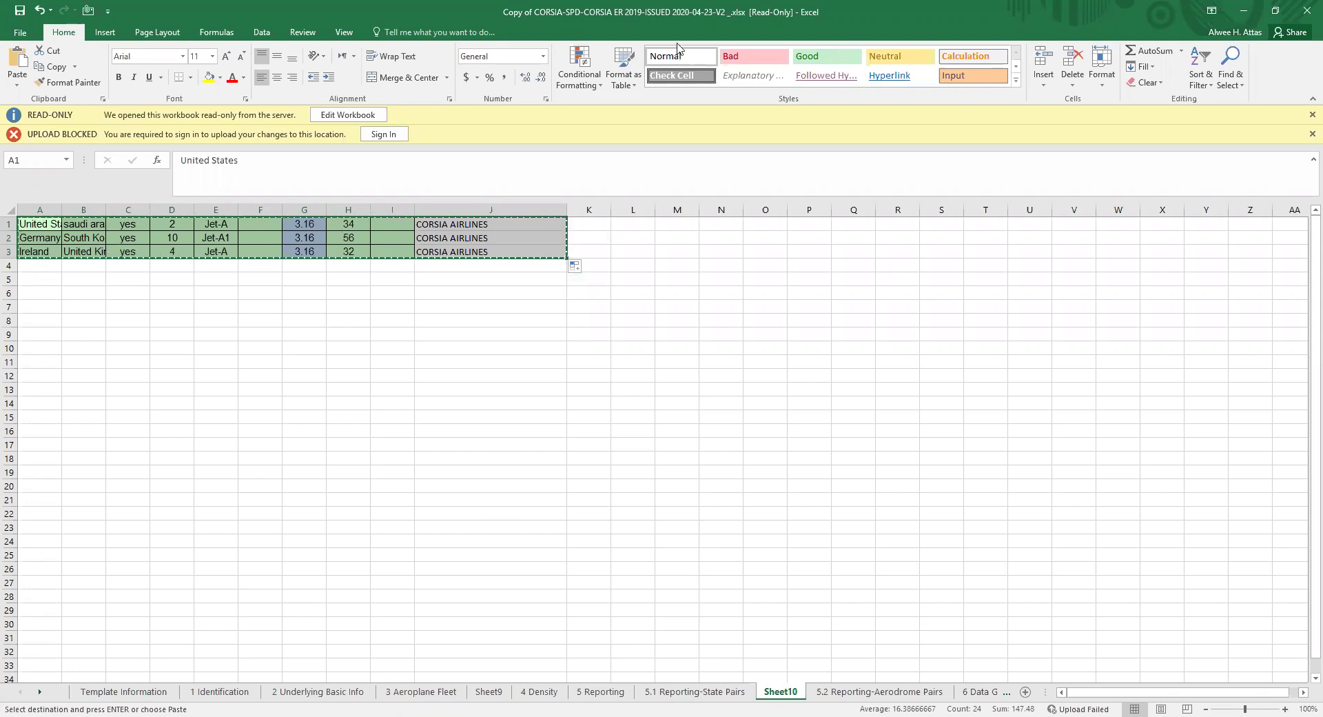
pyautogui.hotkey('alt', 'Tab')
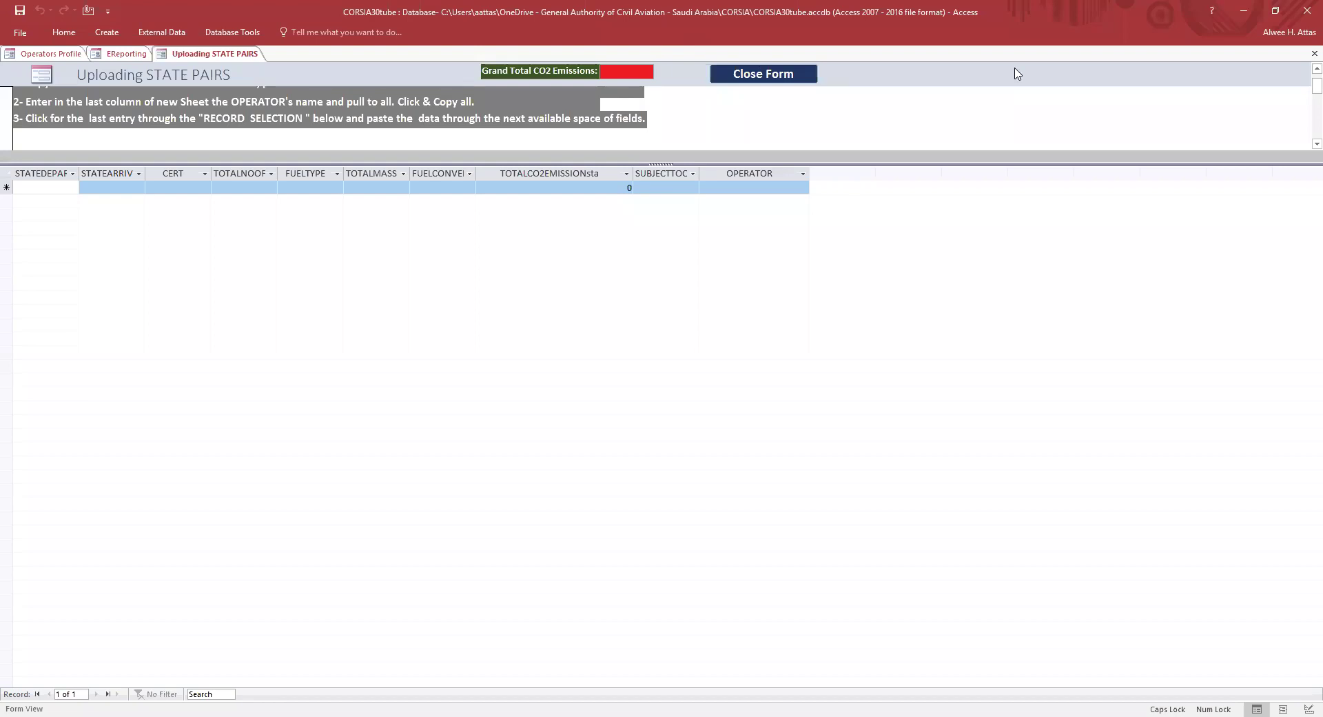
# Paste the copied State pair records into the empty new record row, accept the paste and close the upload form
pyautogui.click(7, 188)
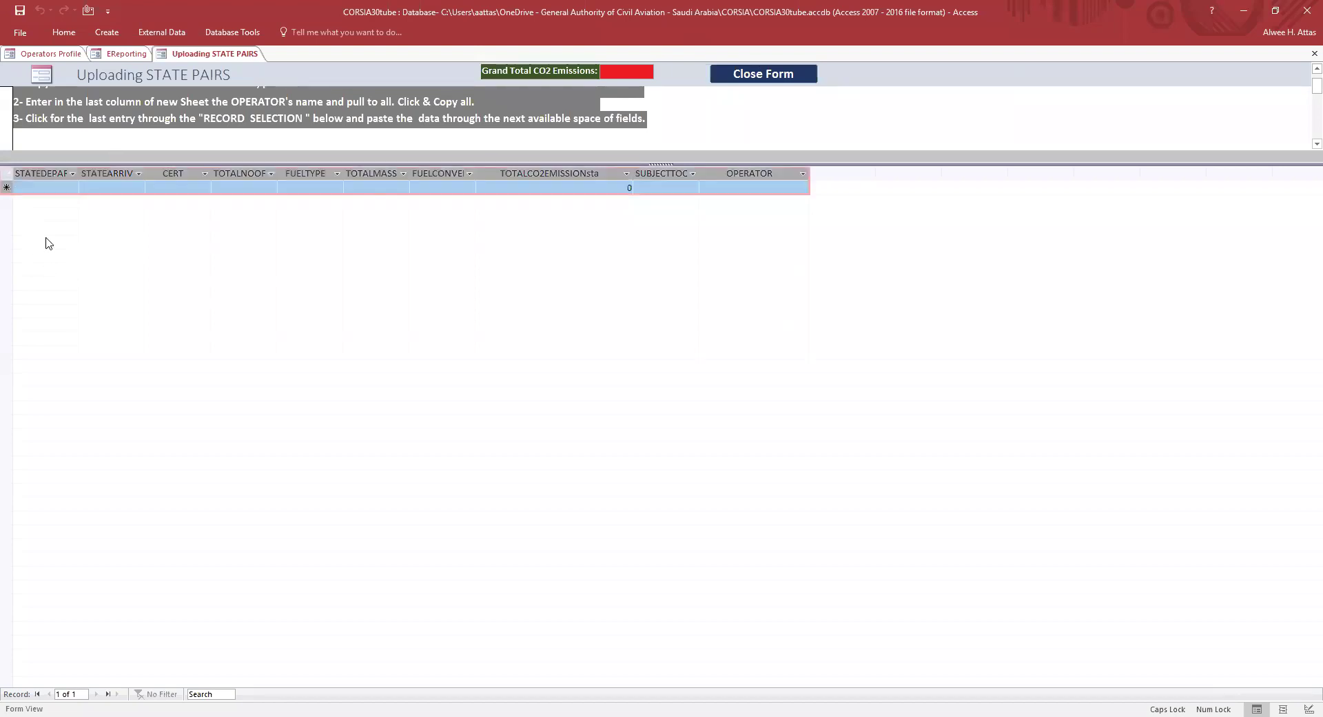
pyautogui.rightClick(42, 185)
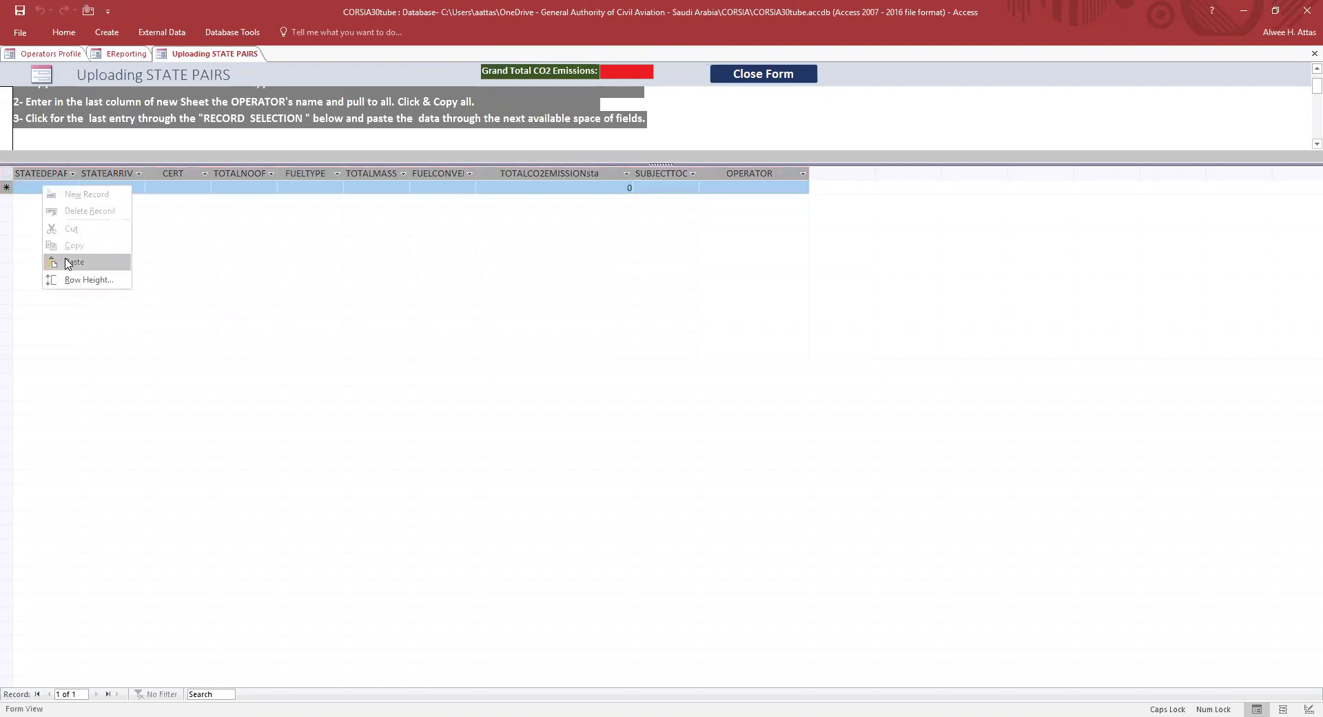
pyautogui.click(68, 263)
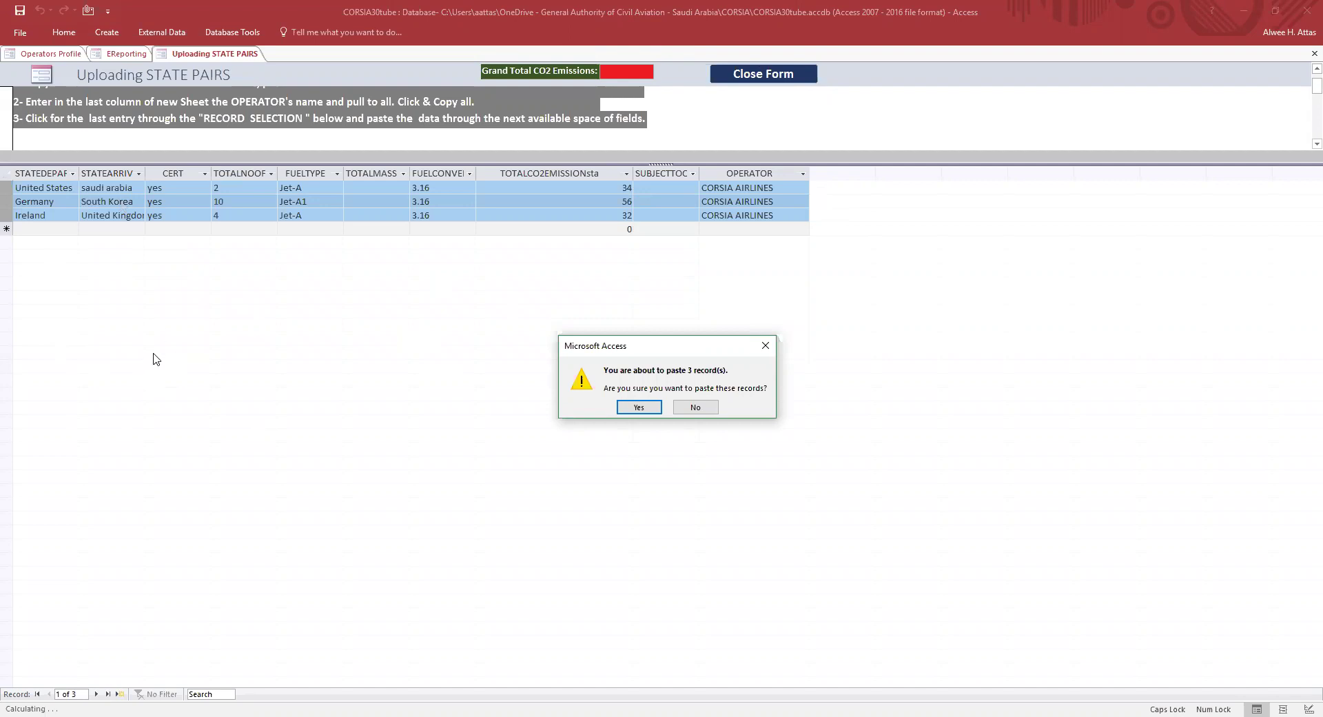
pyautogui.click(634, 408)
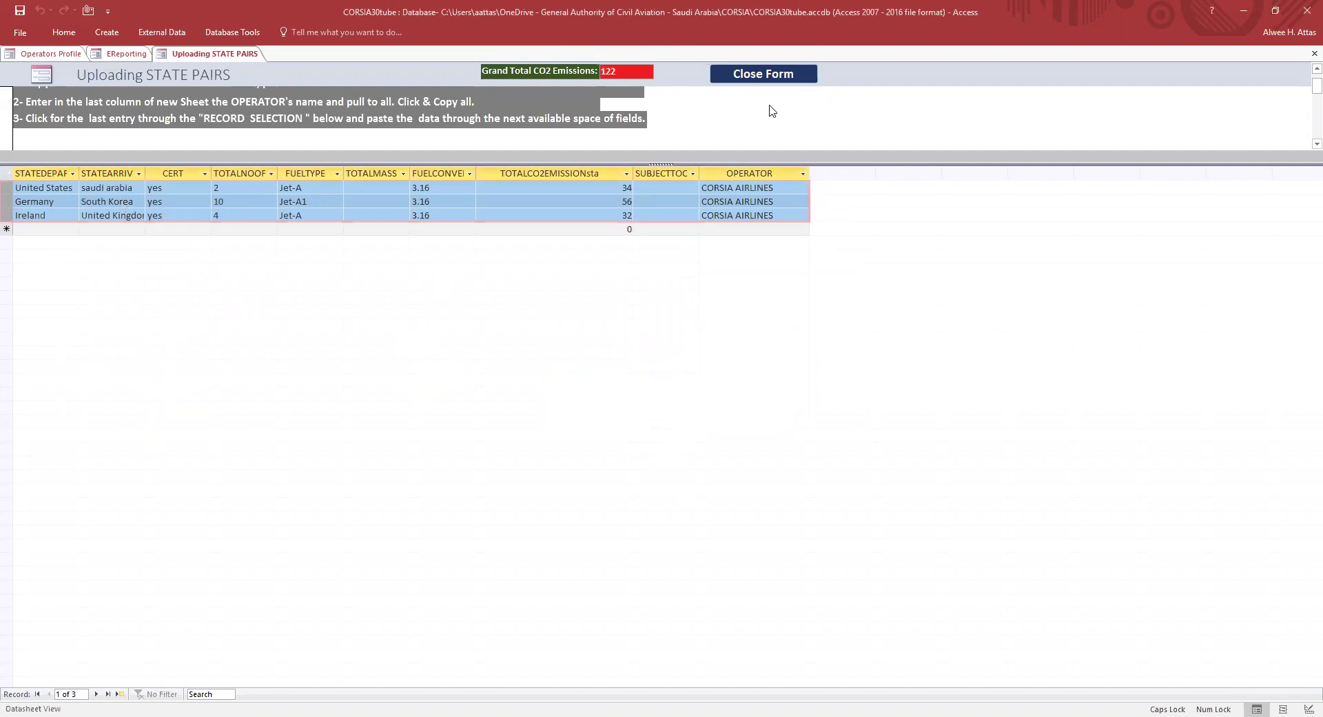
pyautogui.click(761, 76)
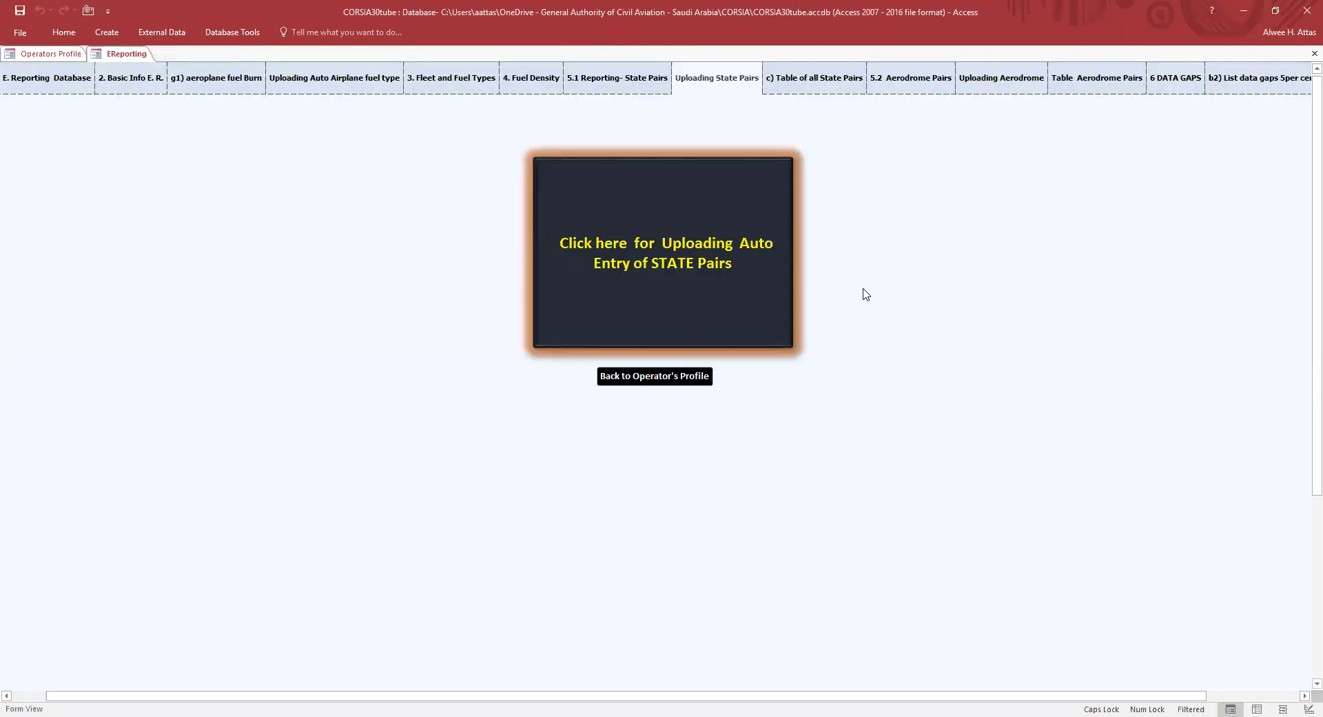
# Save the record in the table of all State pairs and go on to section 5.2 Aerodrome Pairs
pyautogui.click(811, 78)
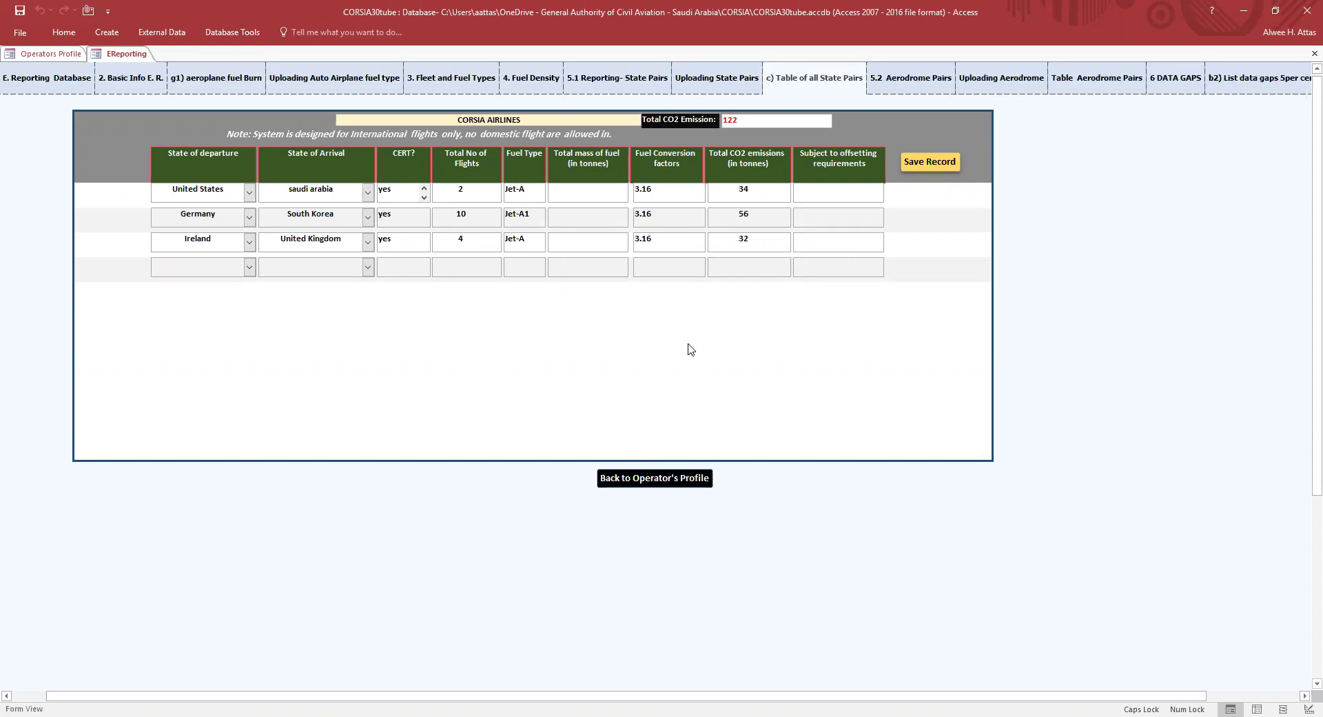
pyautogui.click(930, 165)
pyautogui.click(922, 83)
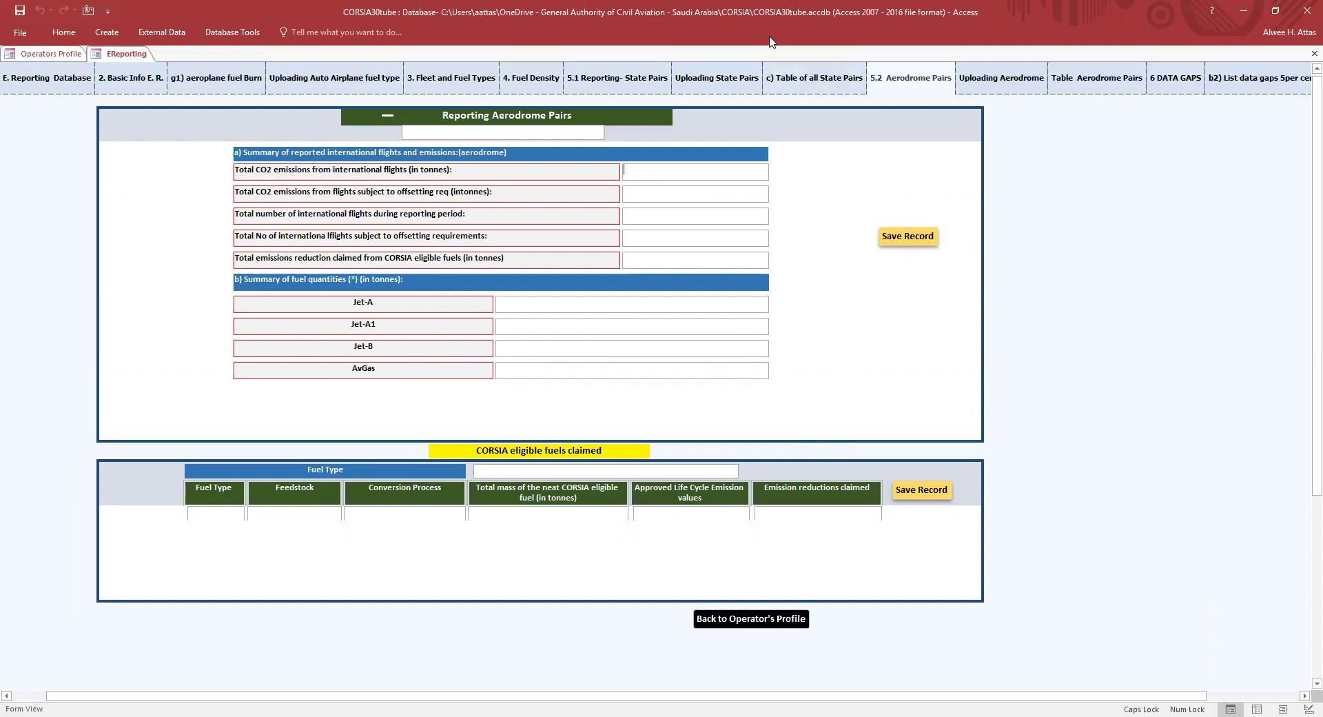
# Switch to the Excel template's 5.2 Reporting-Aerodrome Pairs sheet and check the first aerodrome pair row field by field, from C51 to O51
pyautogui.hotkey('alt', 'Tab')
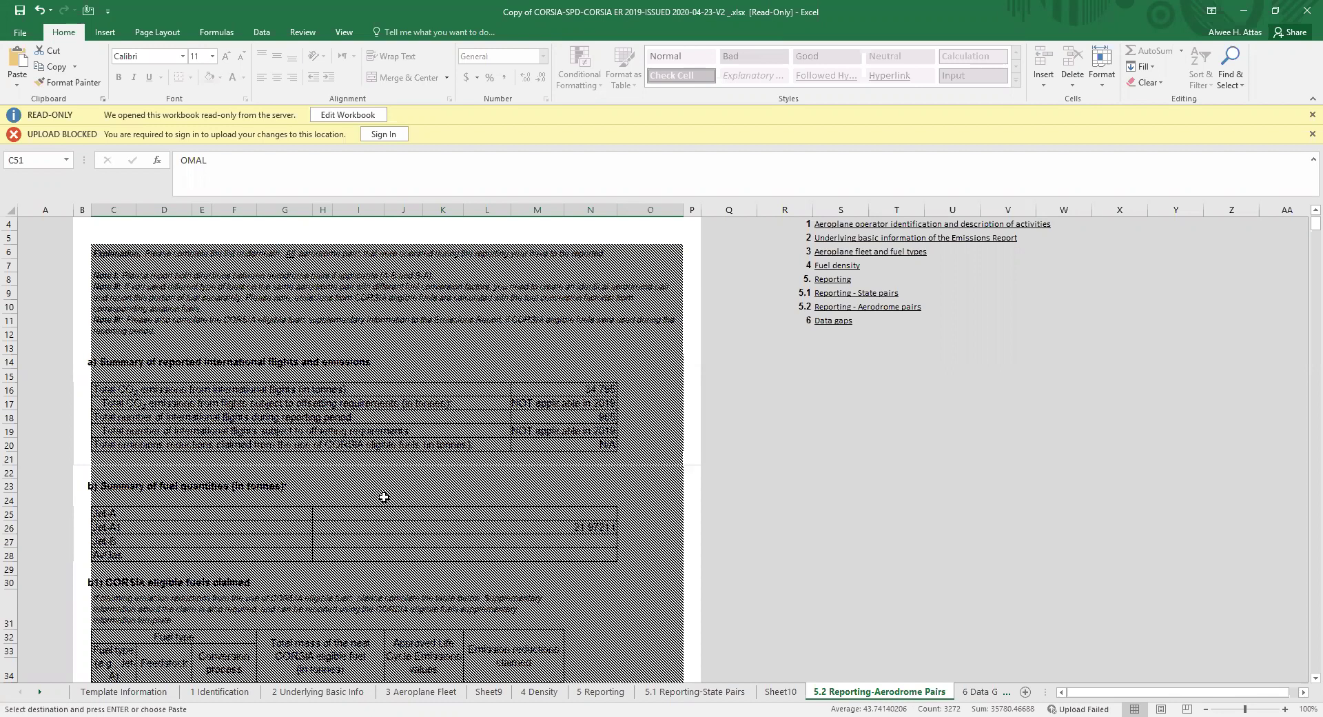
pyautogui.scroll(-9, 384, 497)
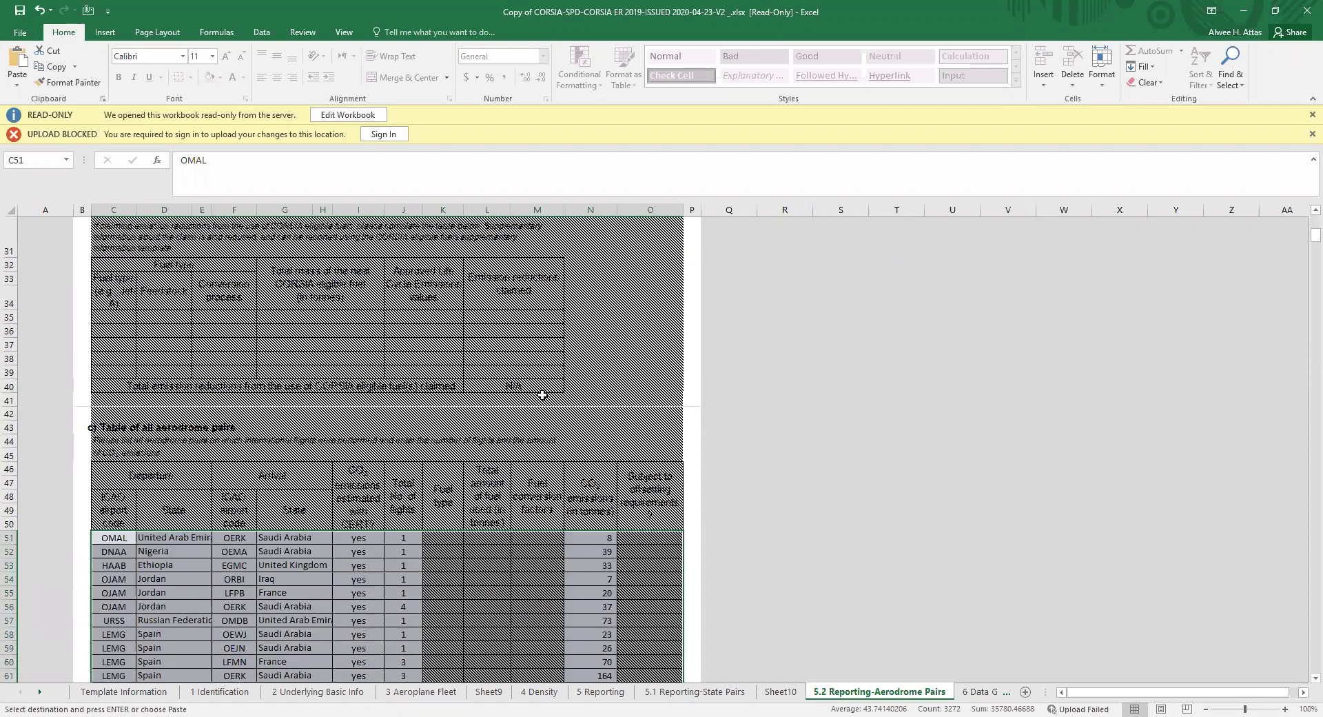
pyautogui.scroll(-6, 542, 395)
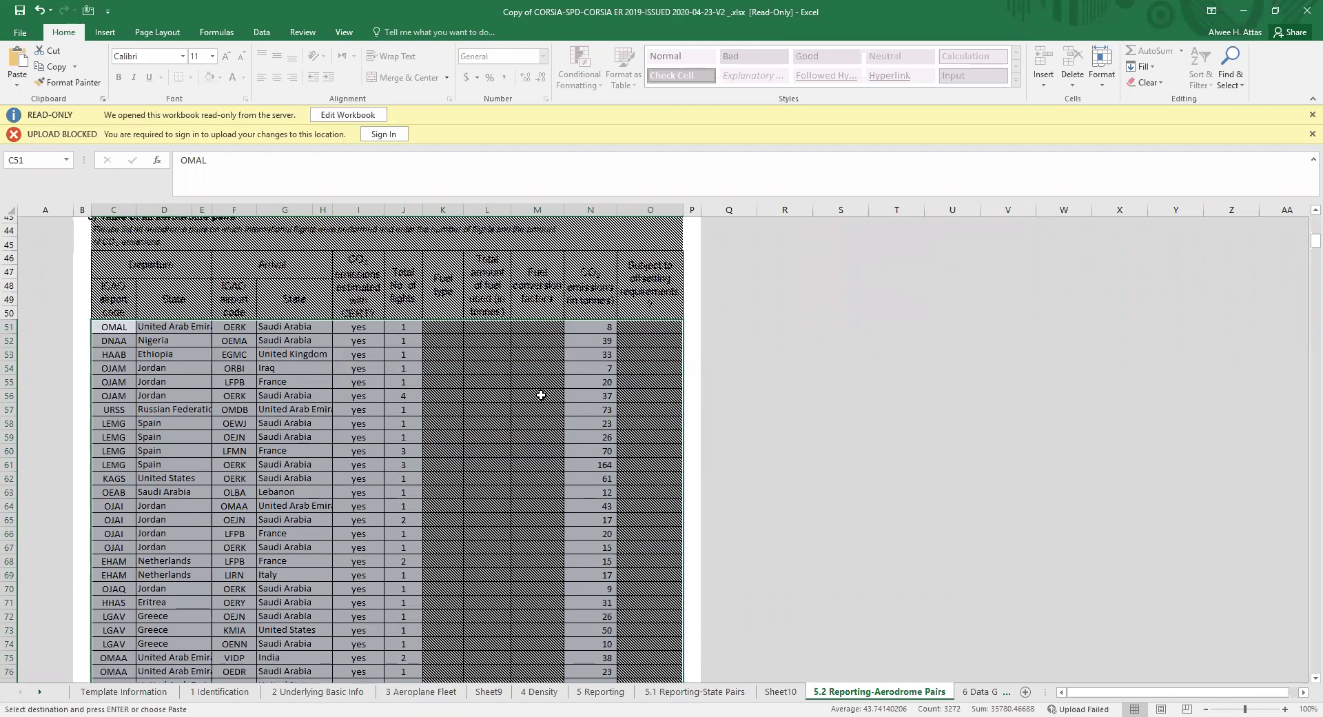
pyautogui.scroll(-1, 538, 399)
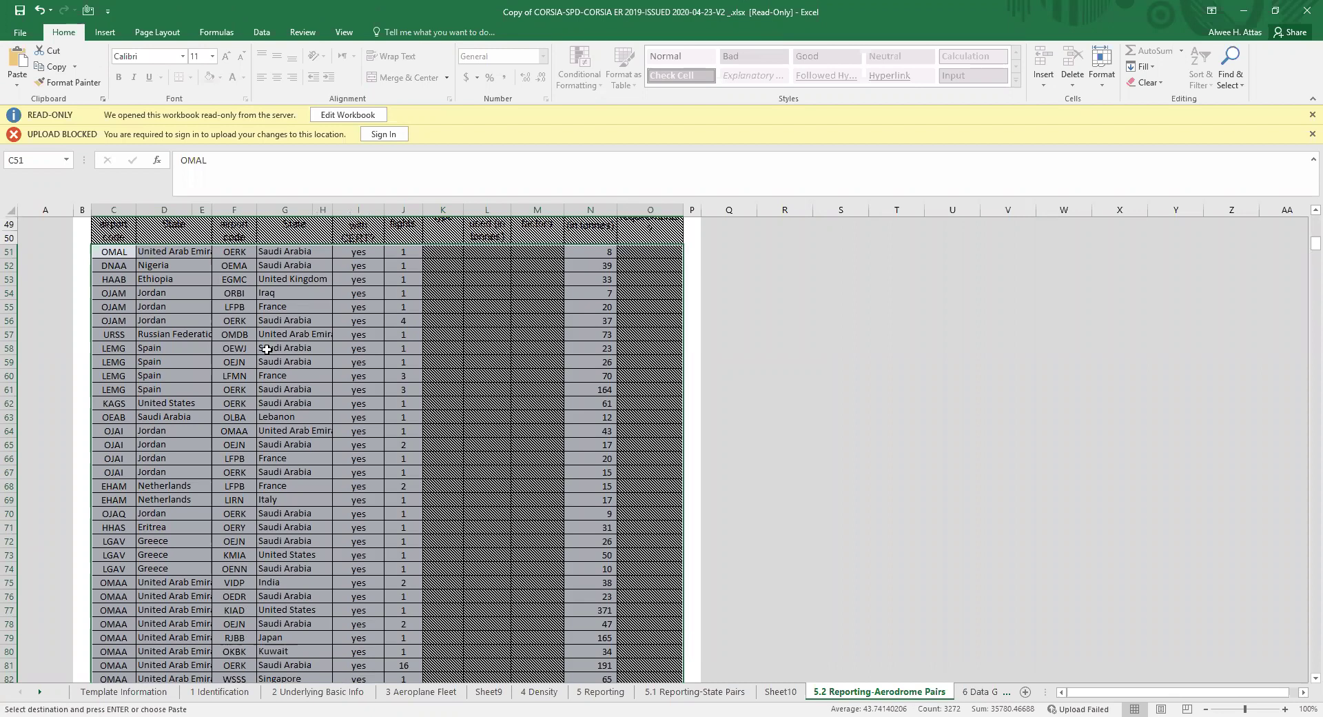
pyautogui.scroll(1, 184, 358)
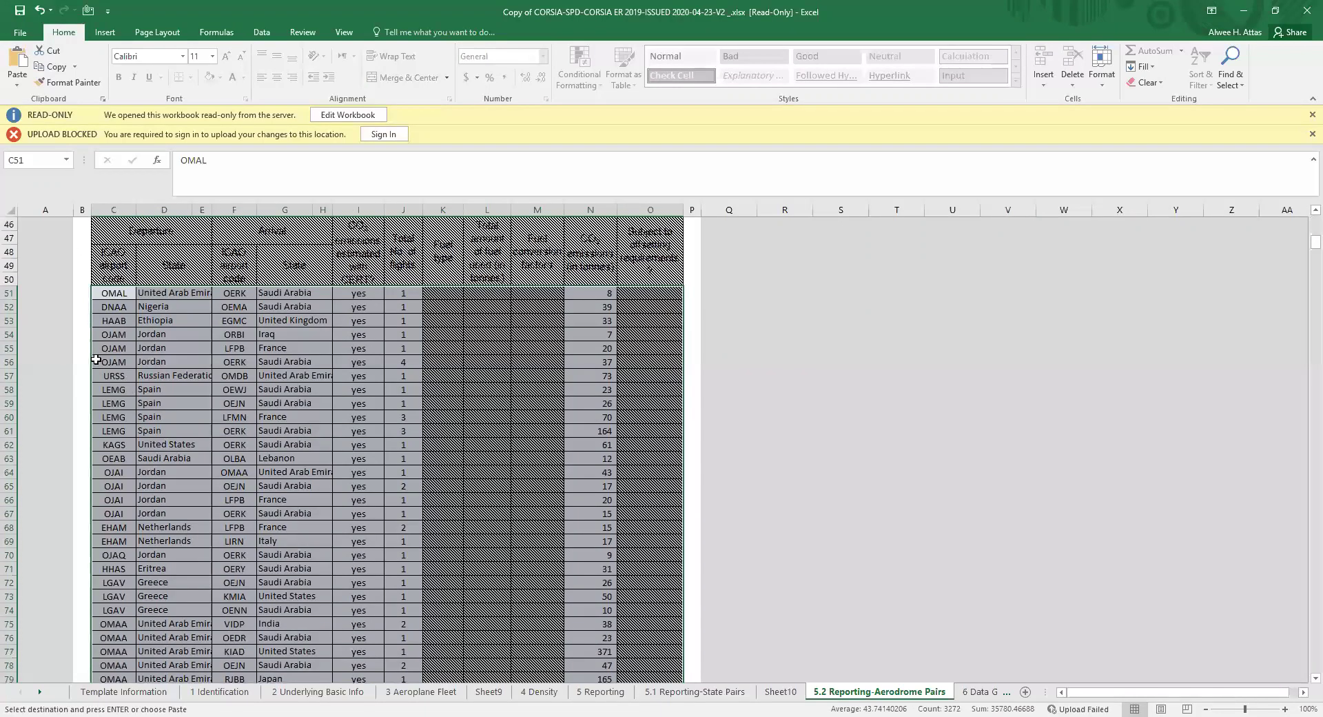
pyautogui.click(113, 294)
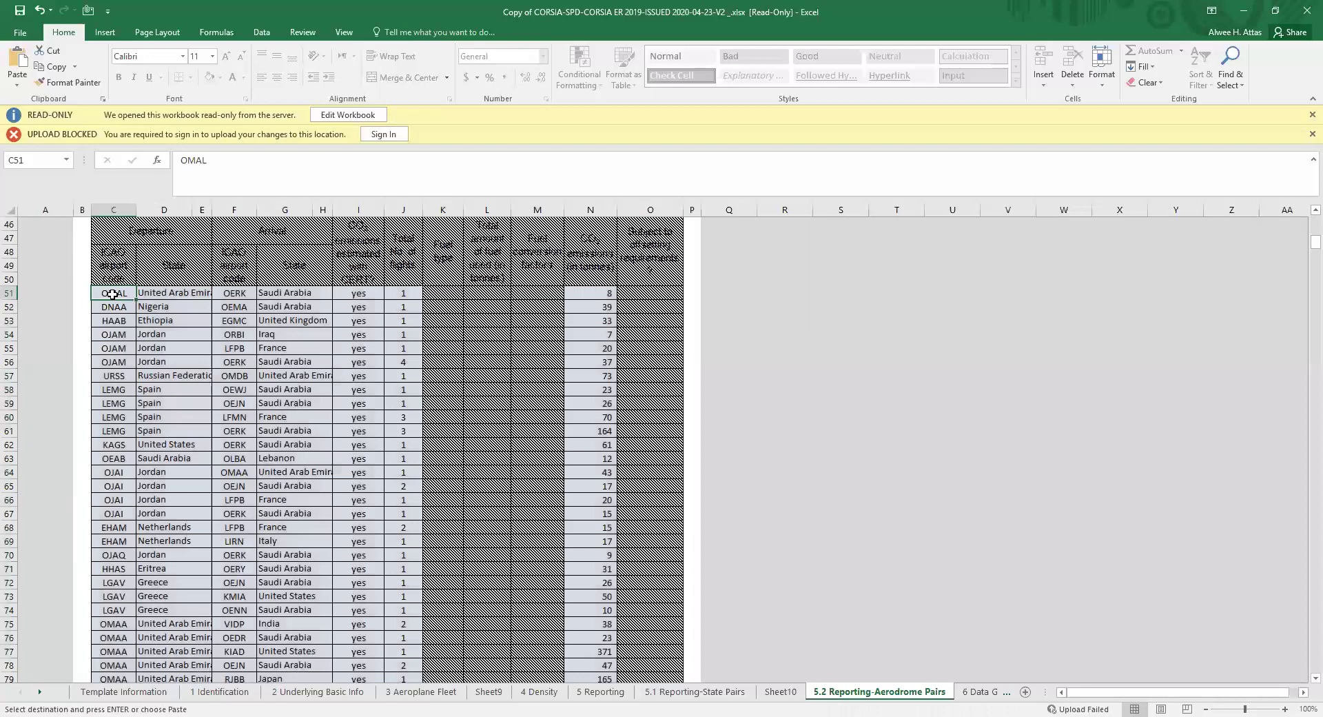
pyautogui.click(177, 296)
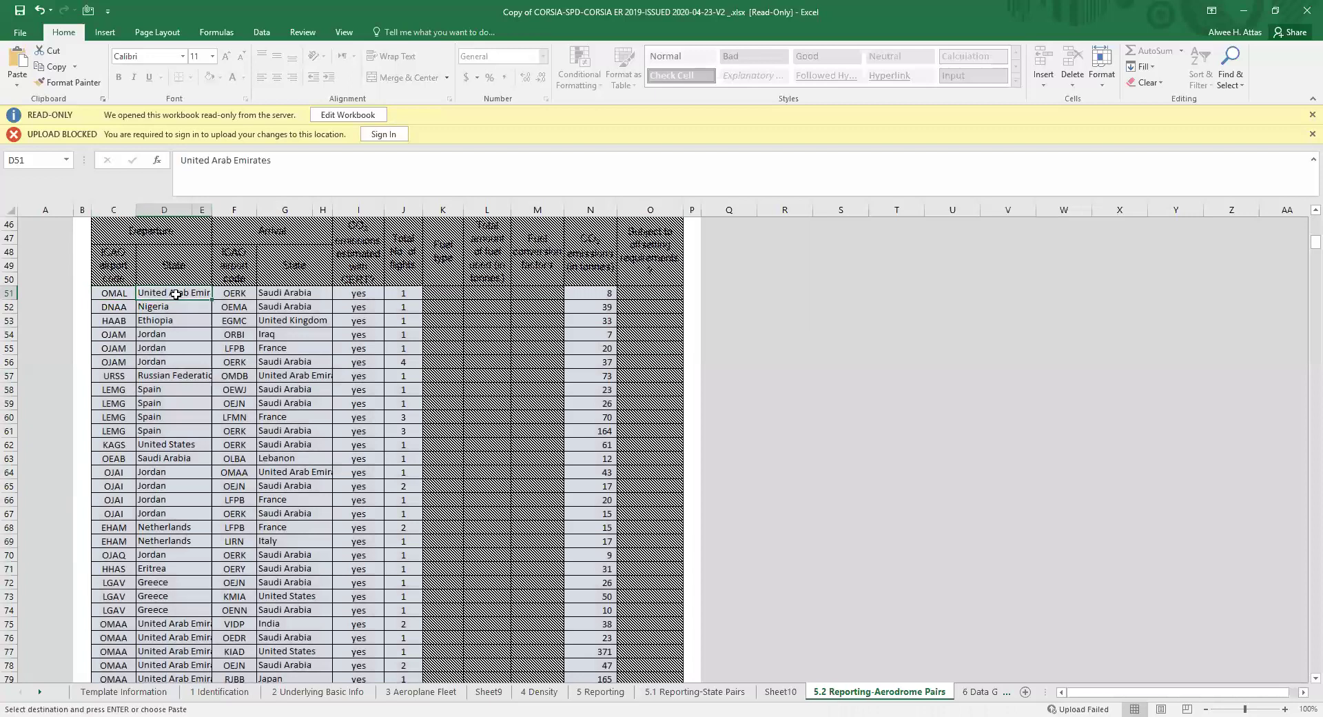
pyautogui.click(240, 296)
pyautogui.click(289, 293)
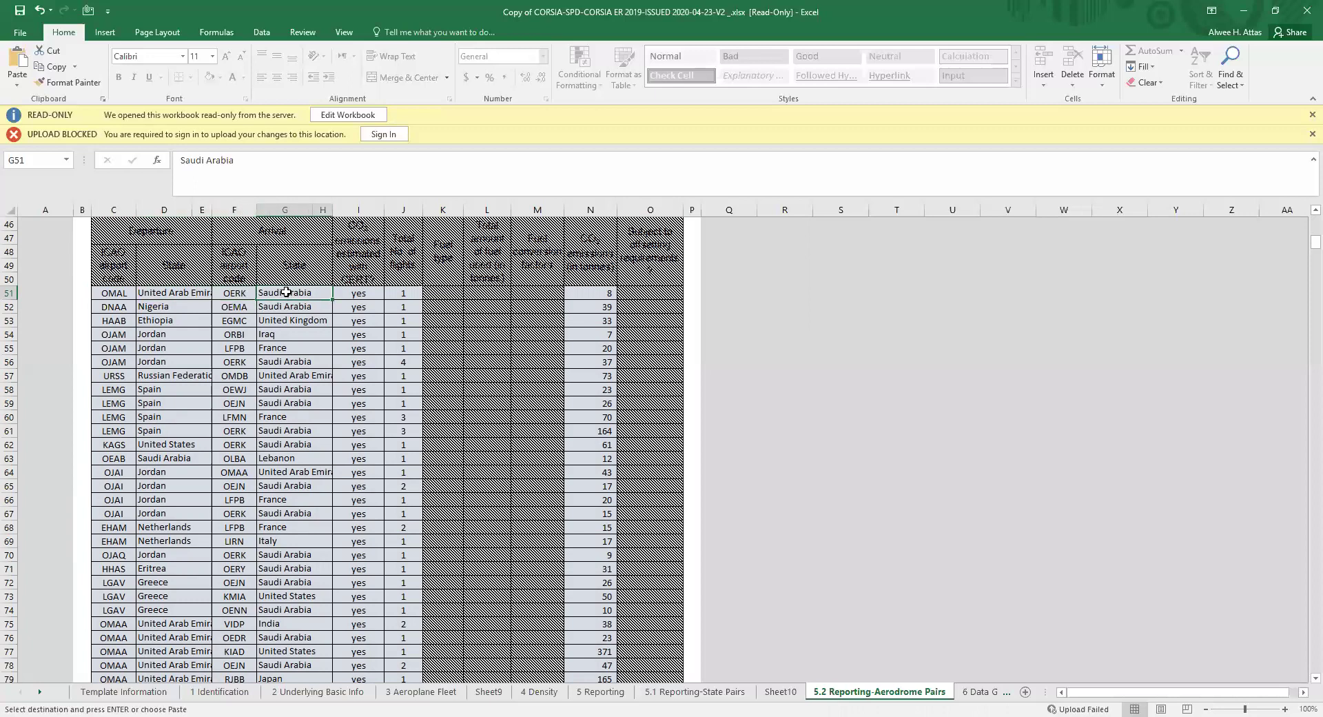
pyautogui.click(355, 293)
pyautogui.click(408, 295)
pyautogui.click(442, 292)
pyautogui.click(479, 291)
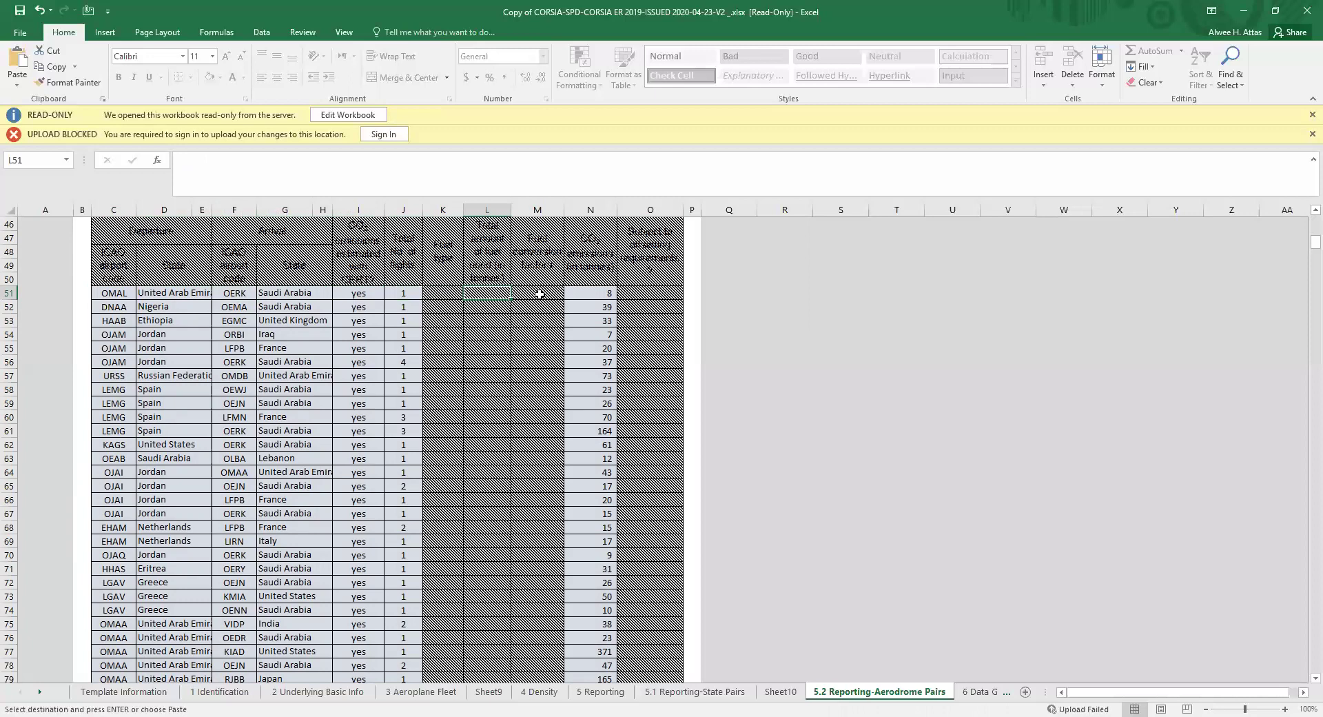
pyautogui.click(594, 292)
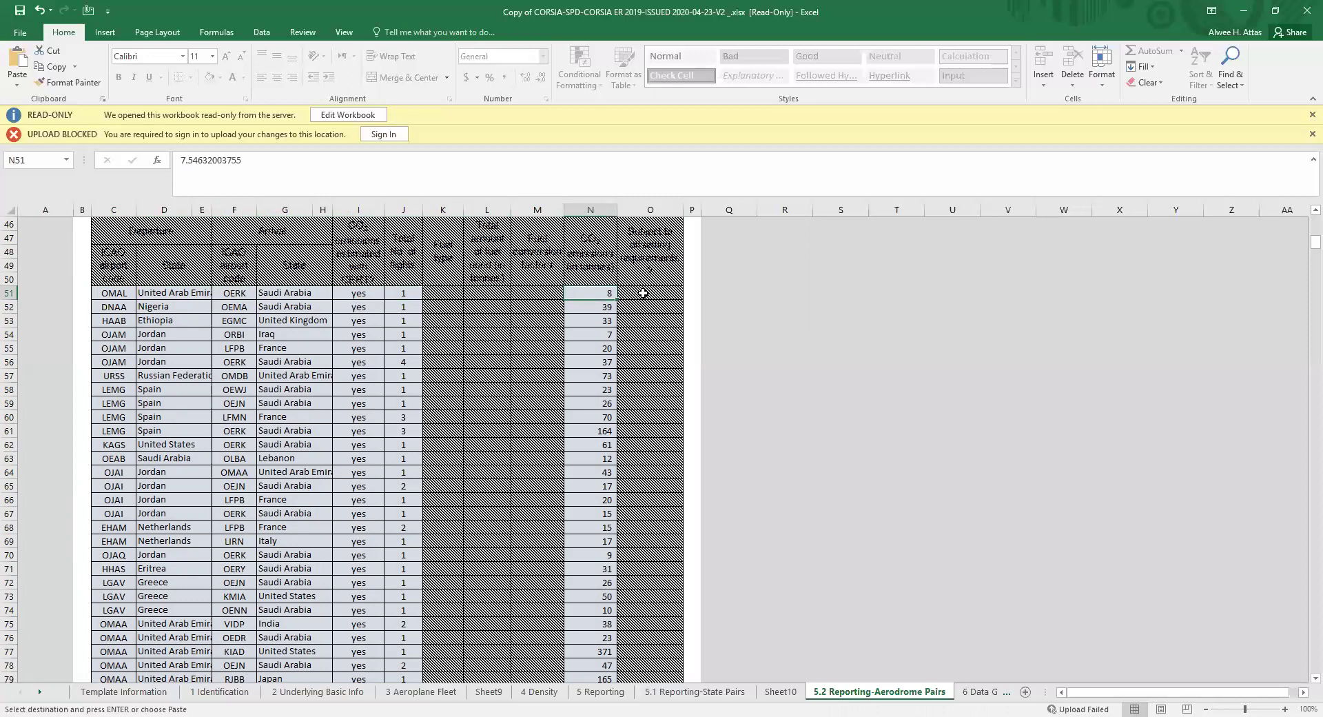
pyautogui.click(642, 292)
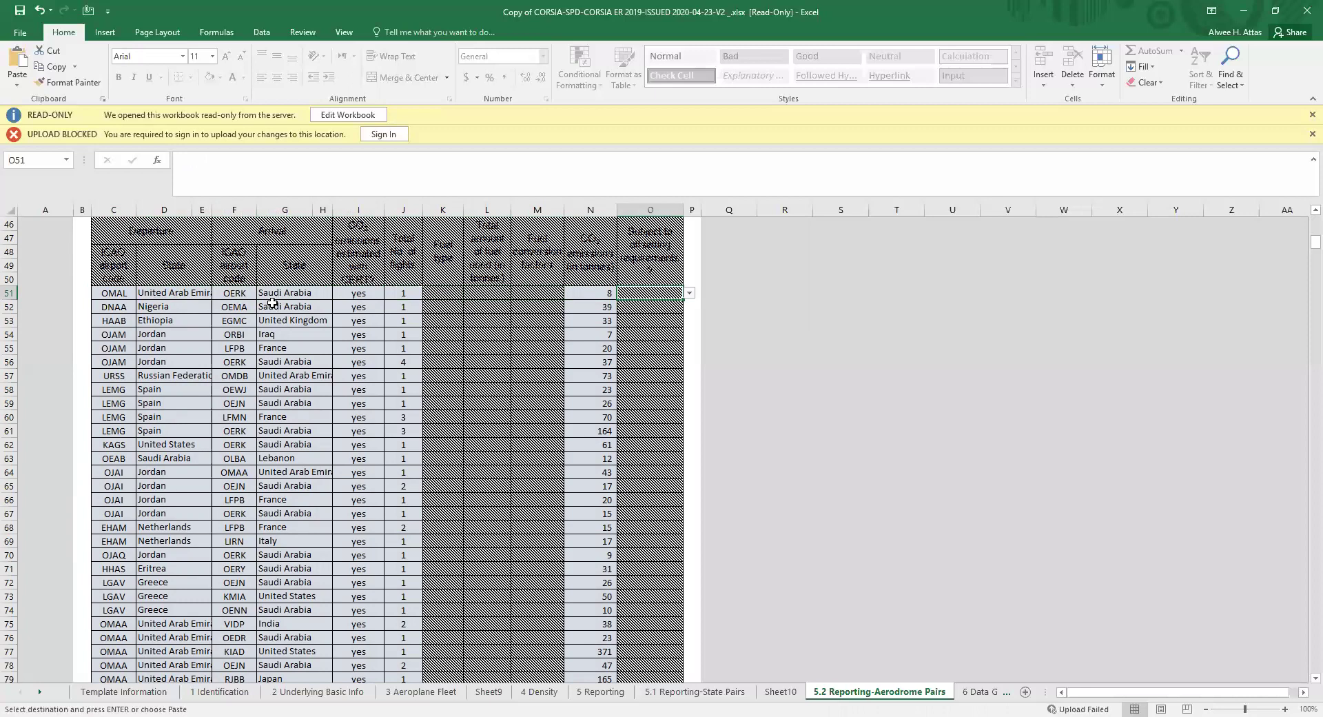
# Copy all filled rows of the aerodrome pairs table, from cell C51 to O459
pyautogui.click(111, 294)
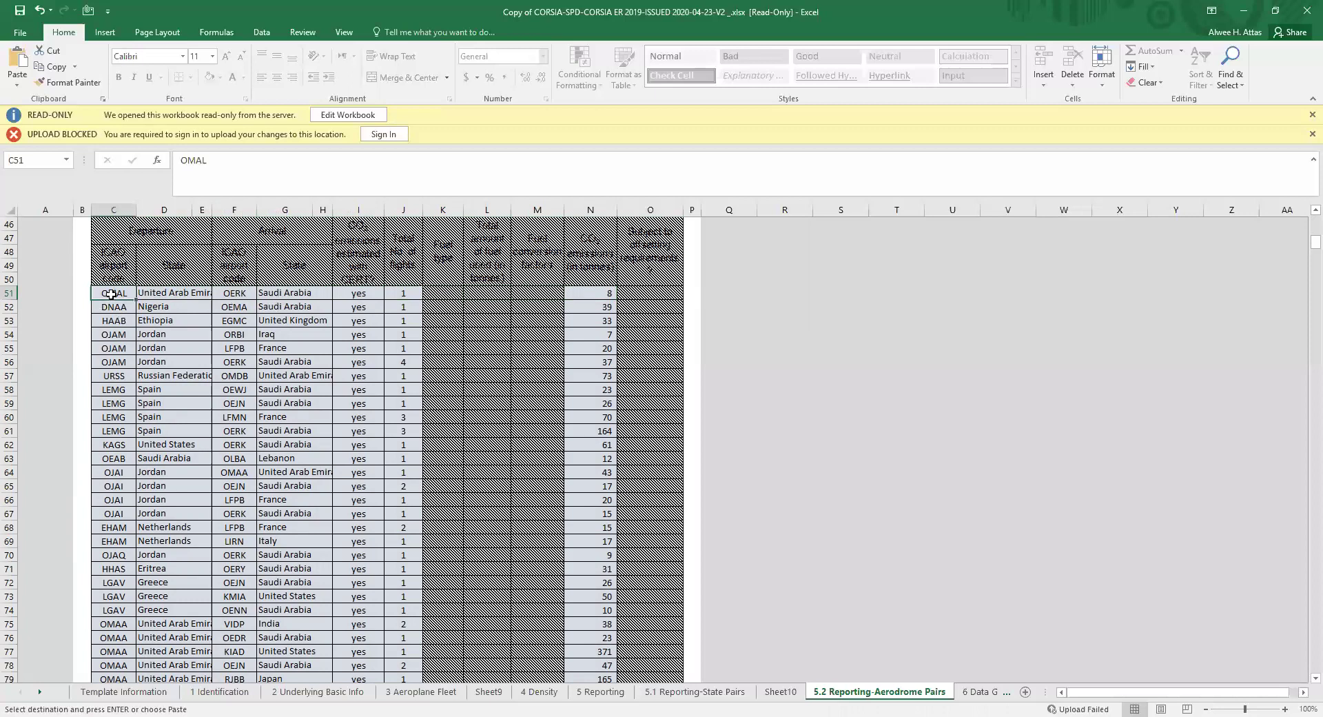
pyautogui.keyDown('shift'); pyautogui.click(670, 298); pyautogui.keyUp('shift')
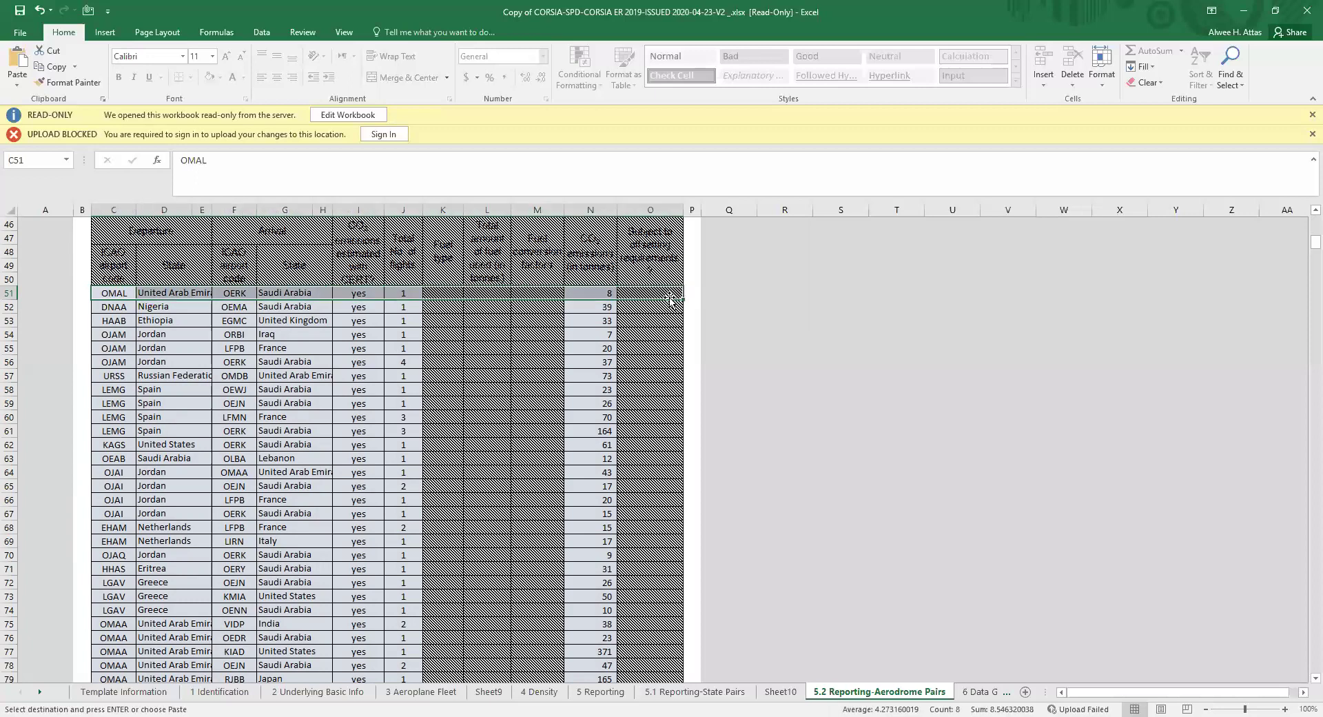
pyautogui.scroll(-4, 642, 396)
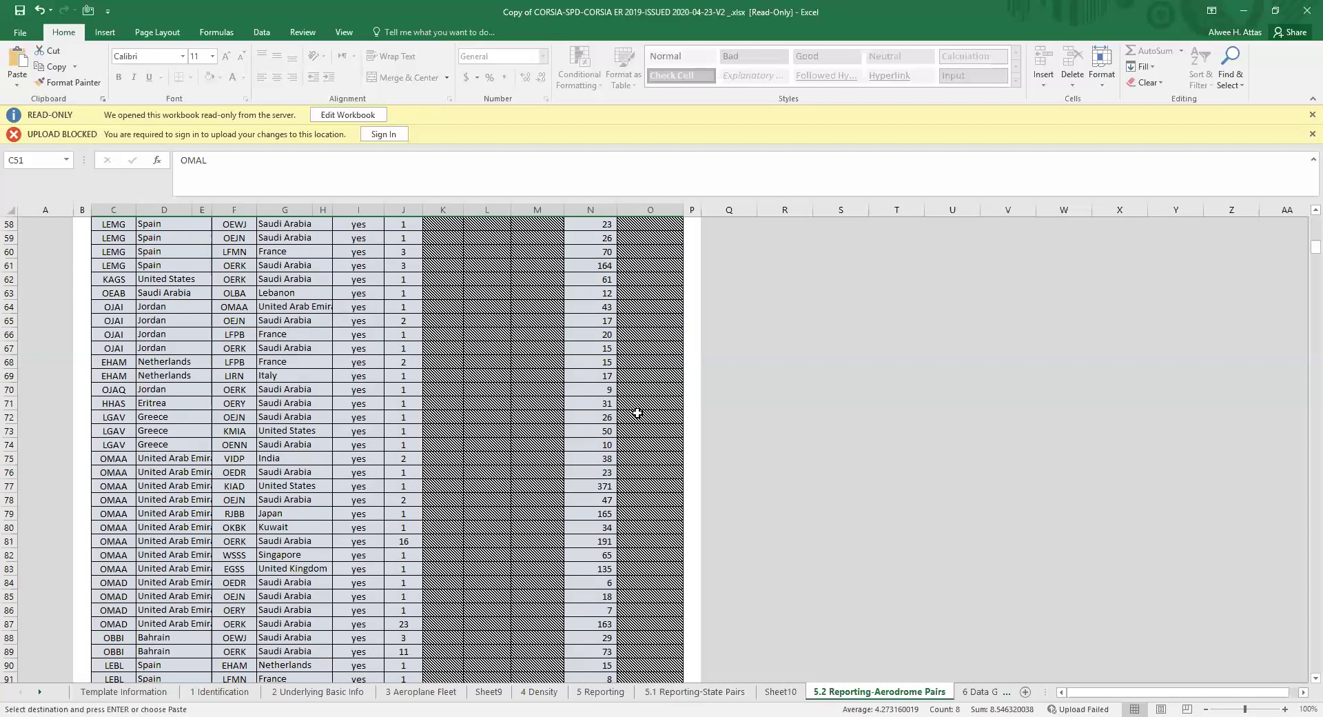
pyautogui.scroll(-20, 638, 413)
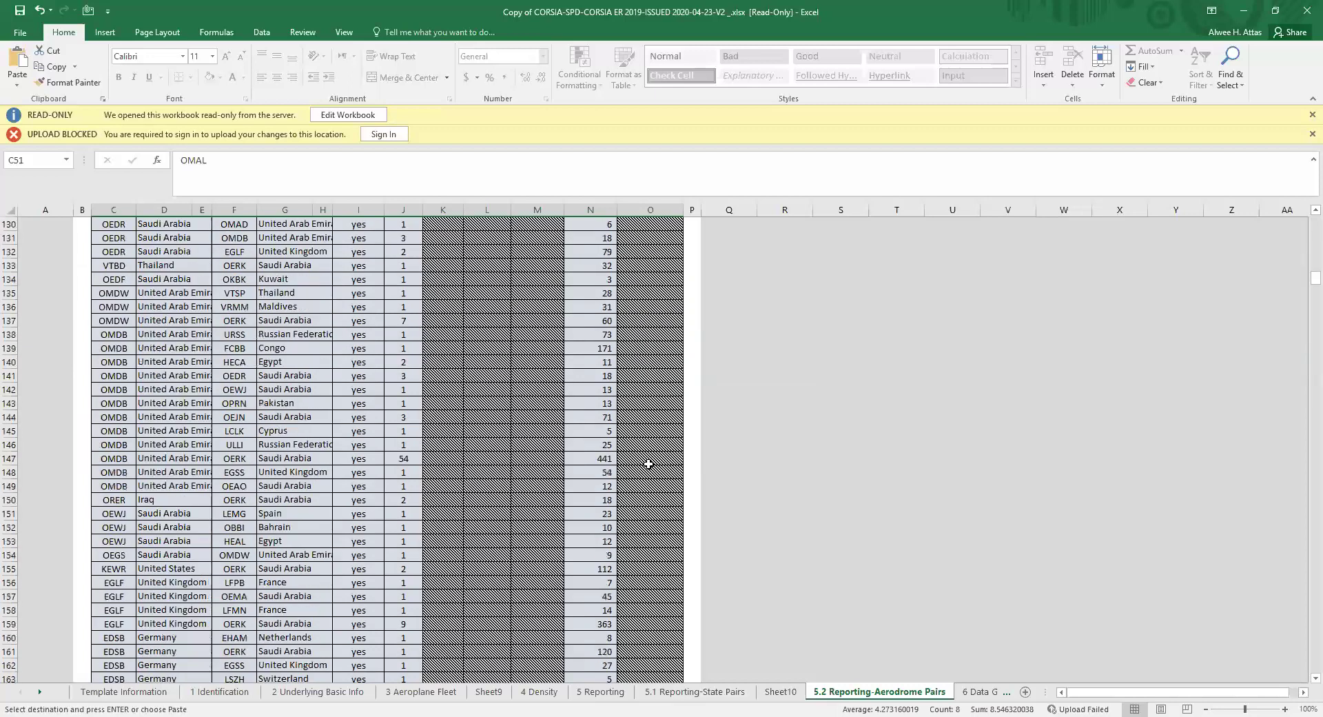
pyautogui.scroll(-20, 636, 508)
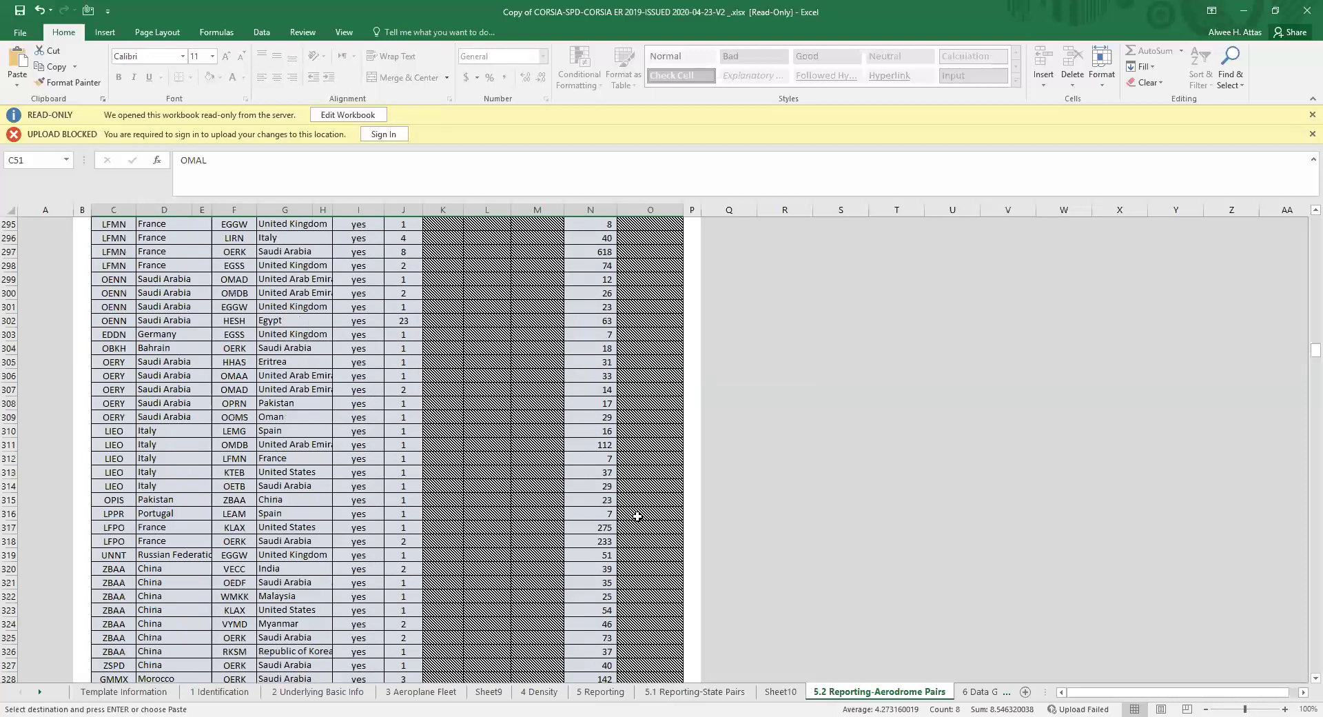
pyautogui.scroll(-20, 637, 517)
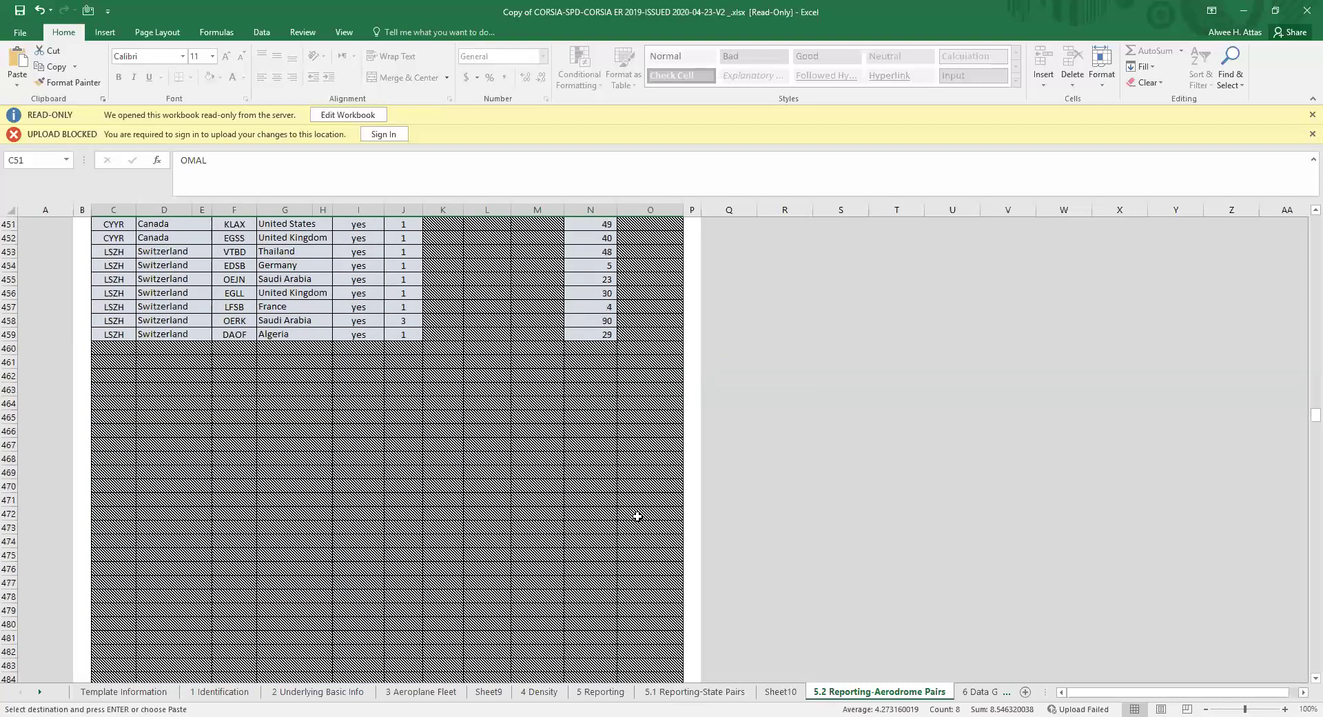
pyautogui.scroll(12, 635, 515)
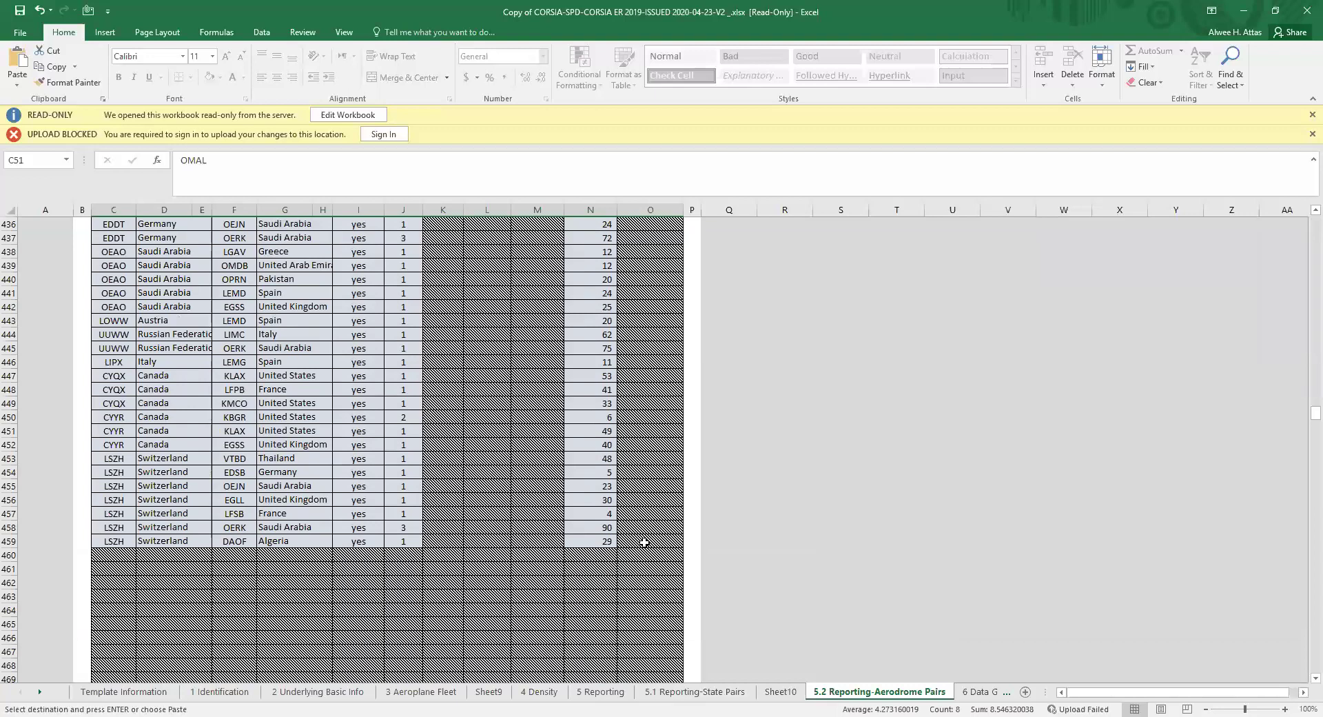
pyautogui.keyDown('shift'); pyautogui.click(644, 543); pyautogui.keyUp('shift')
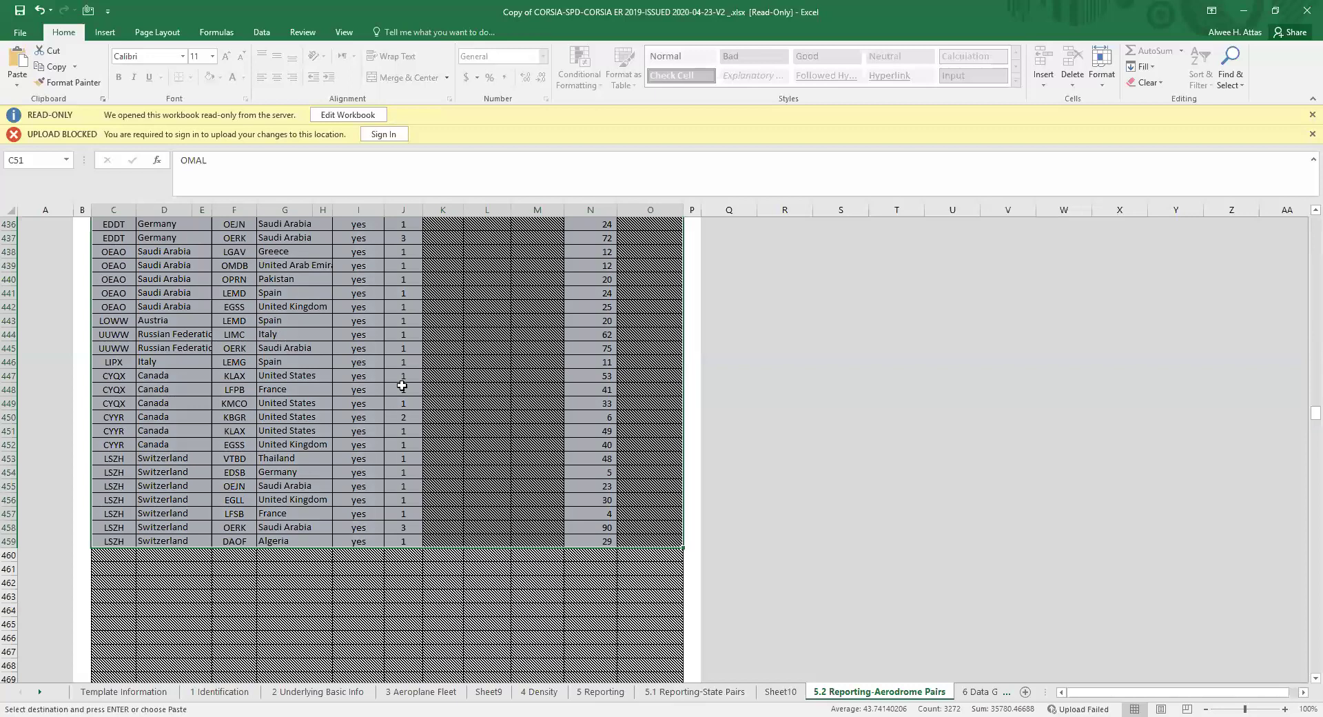
pyautogui.rightClick(408, 360)
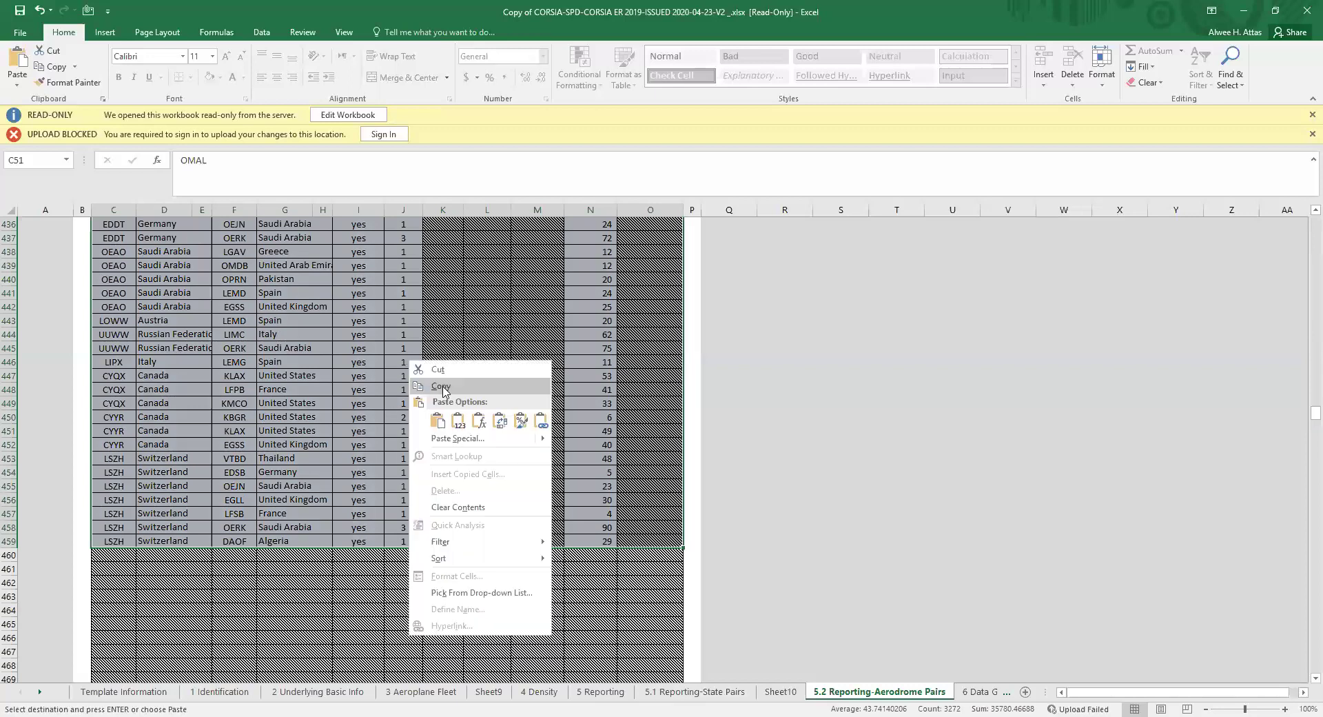
pyautogui.click(431, 376)
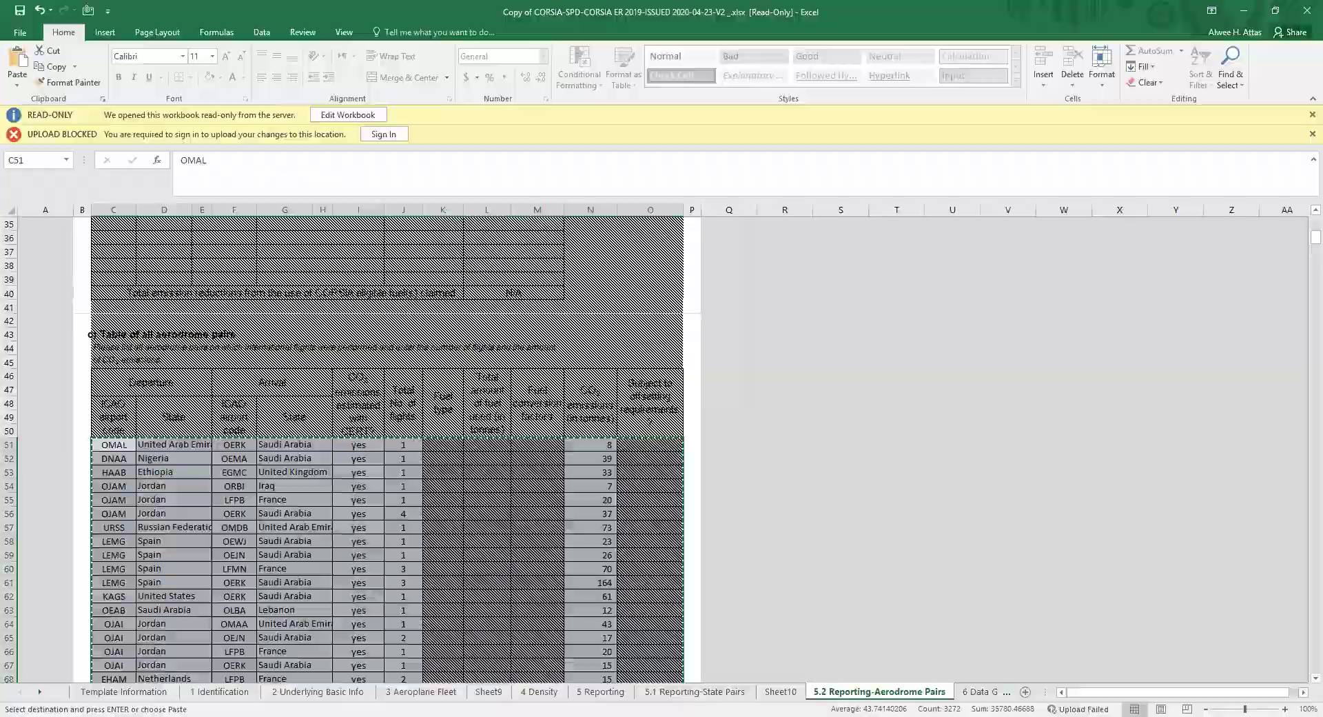
# Switch back to the Access database and open the form for uploading aerodrome pairs automatically
pyautogui.hotkey('alt', 'Tab')
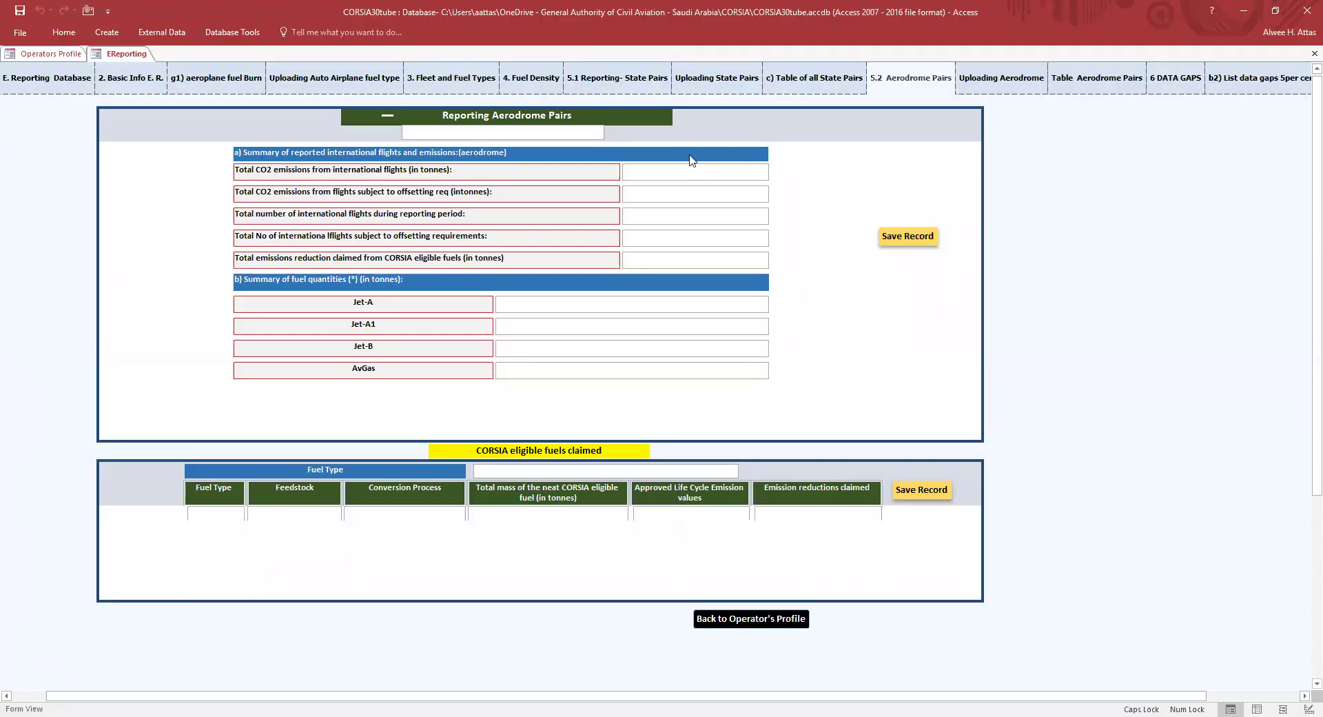
pyautogui.click(1001, 81)
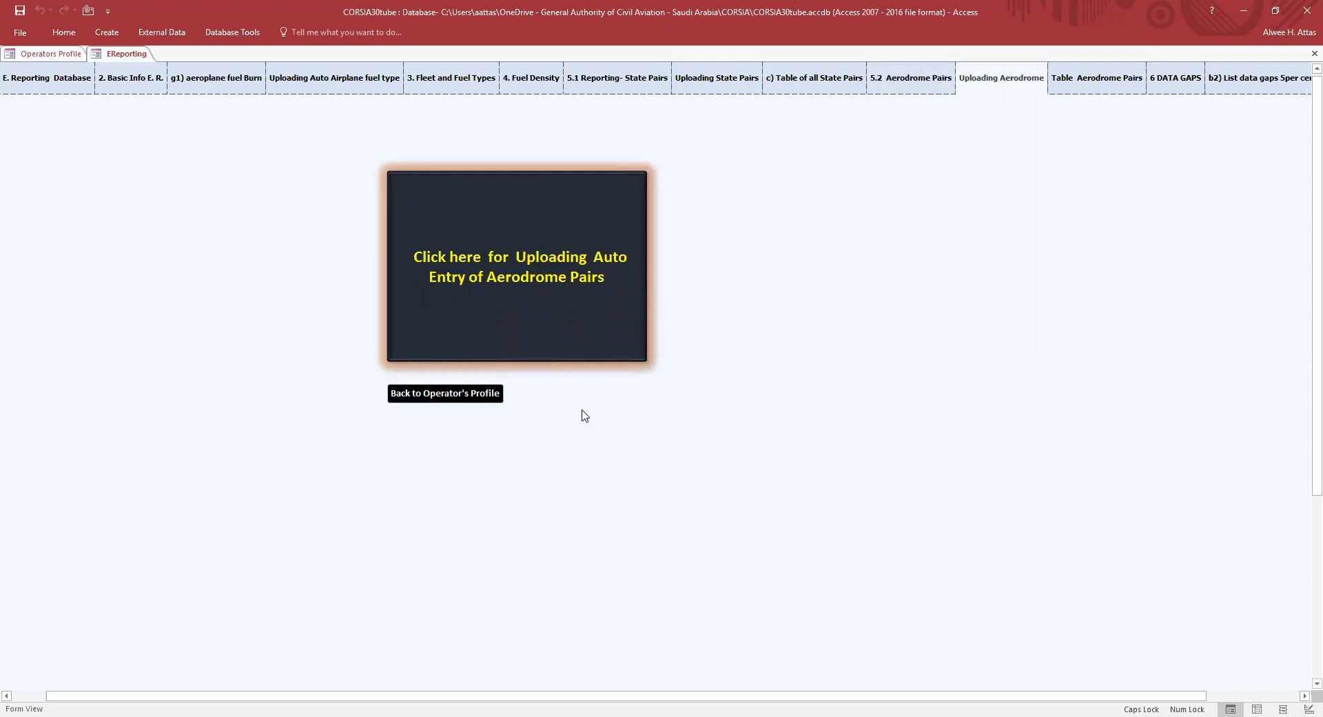
pyautogui.click(554, 302)
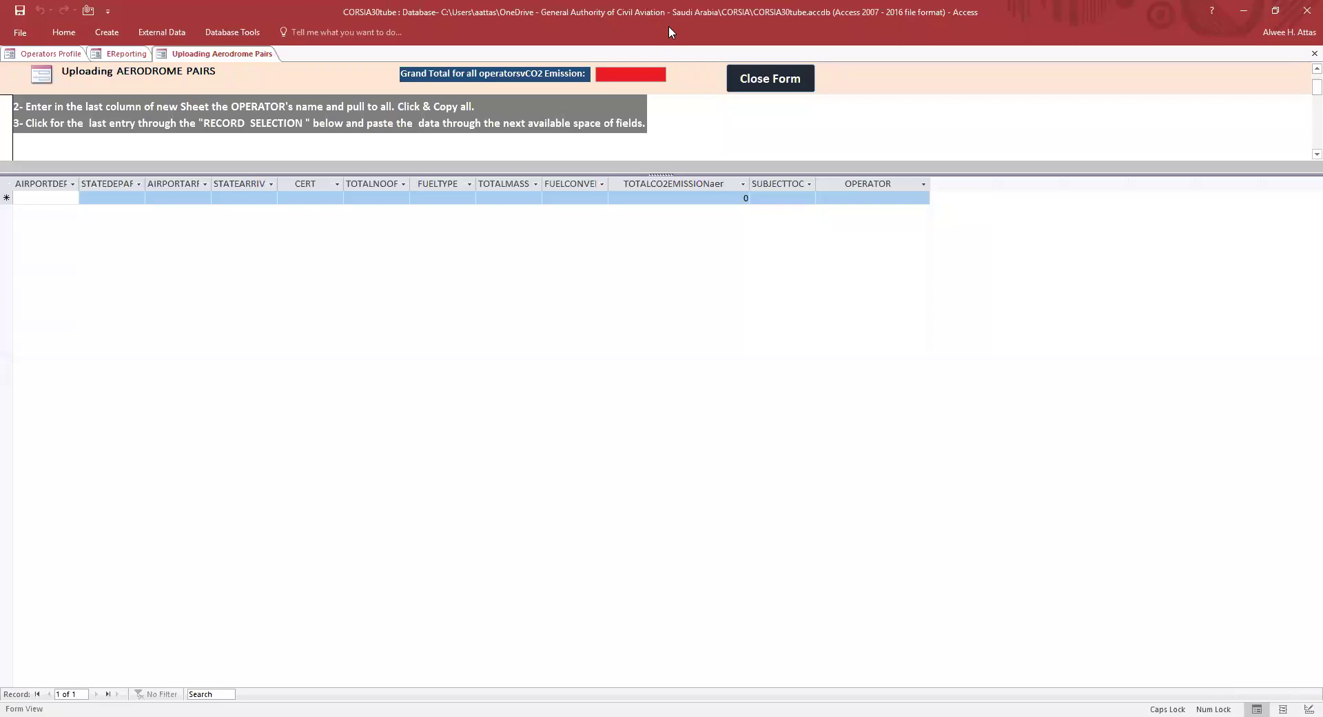
# Switch back to the Excel template, add a new sheet and paste the copied aerodrome pair rows at cell A1
pyautogui.hotkey('alt', 'Tab')
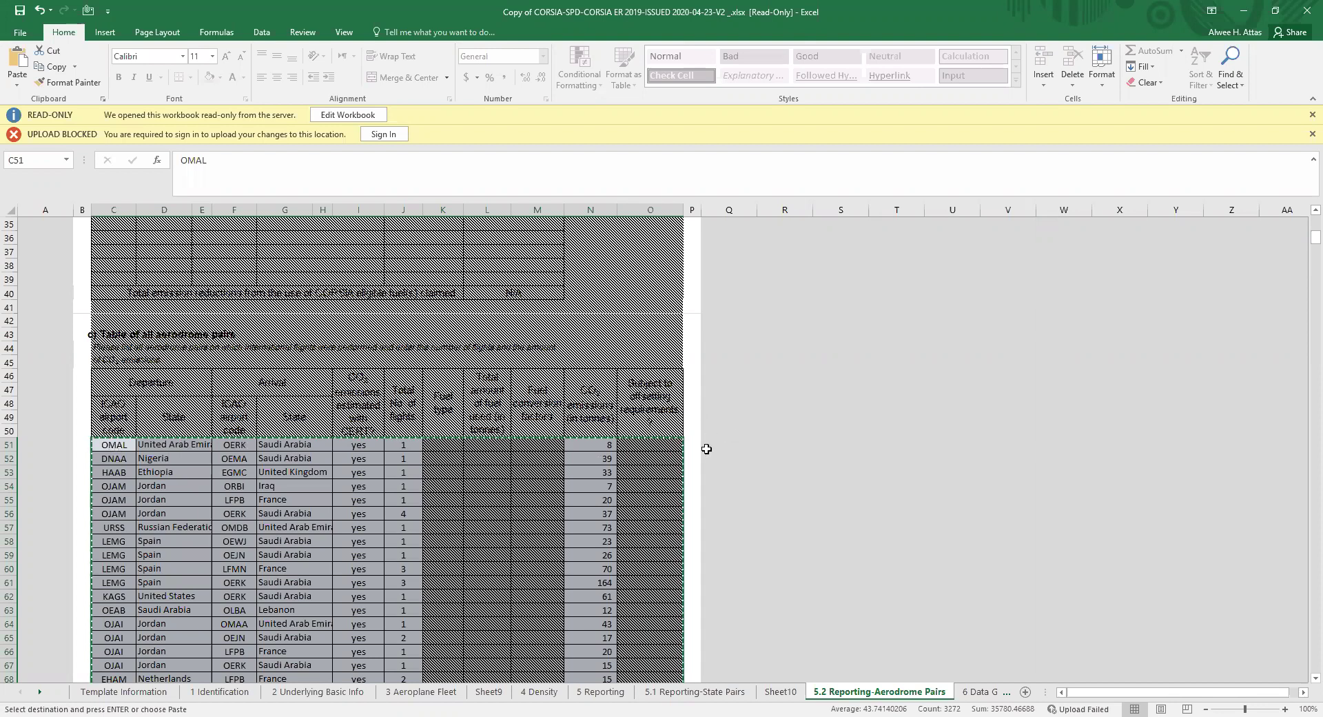
pyautogui.rightClick(301, 456)
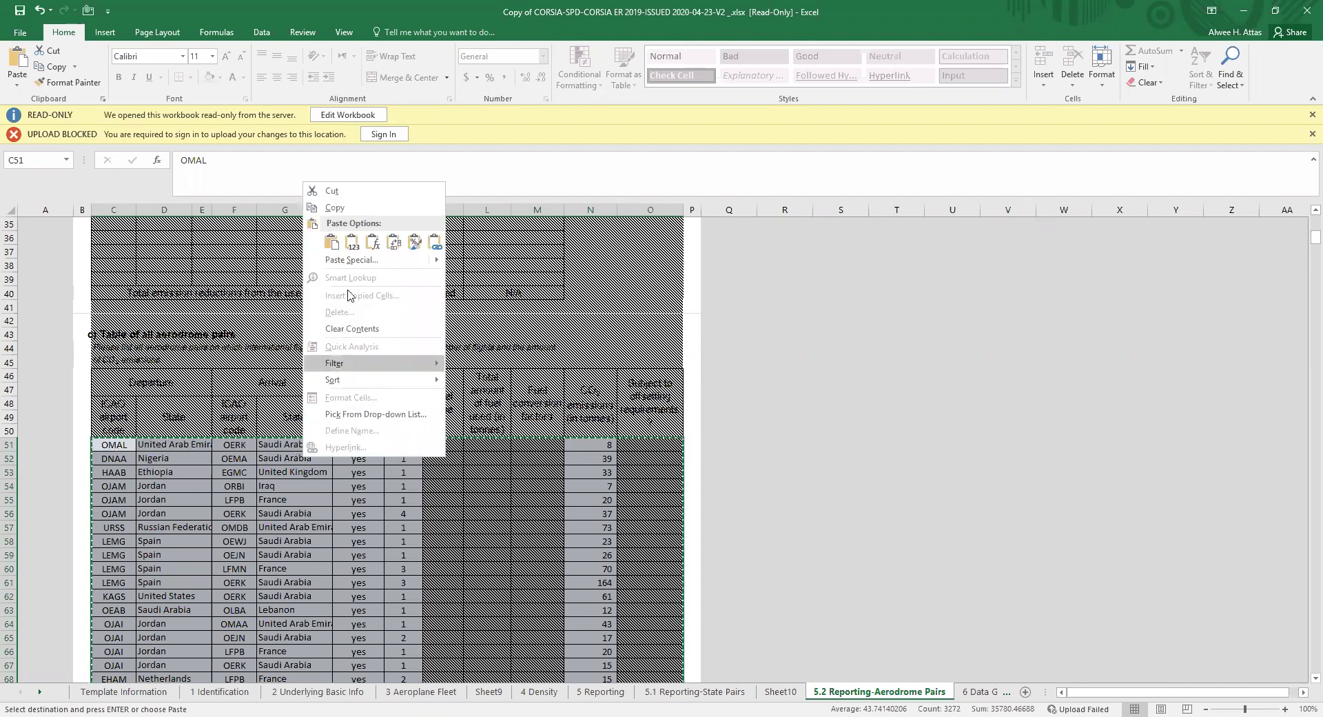
pyautogui.click(1040, 695)
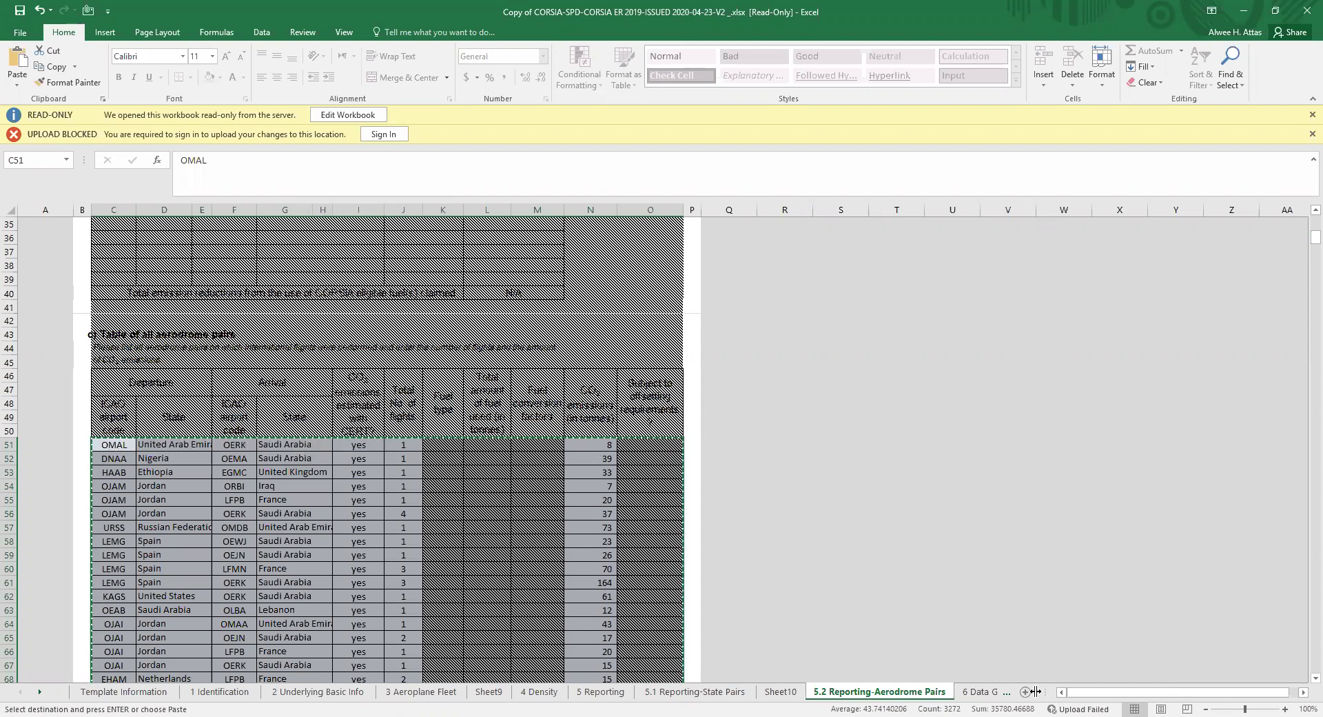
pyautogui.click(1027, 693)
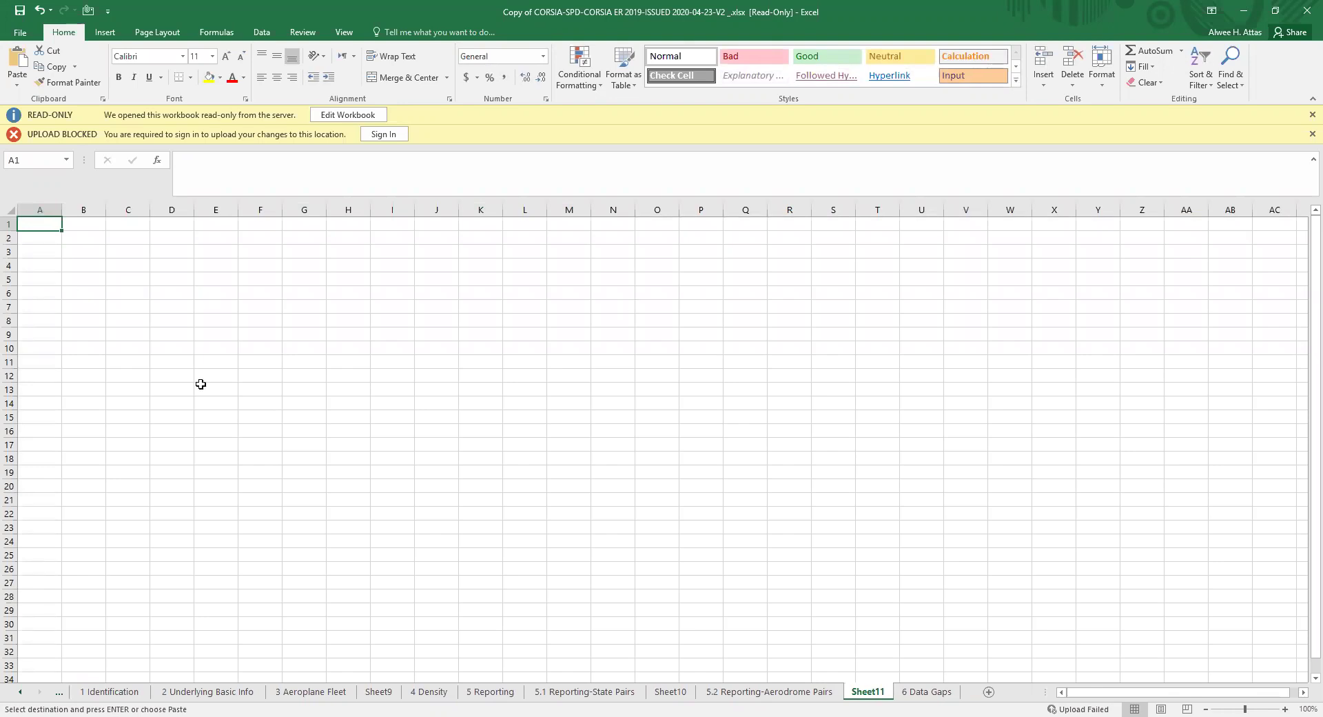
pyautogui.hotkey('ctrl', 'v')
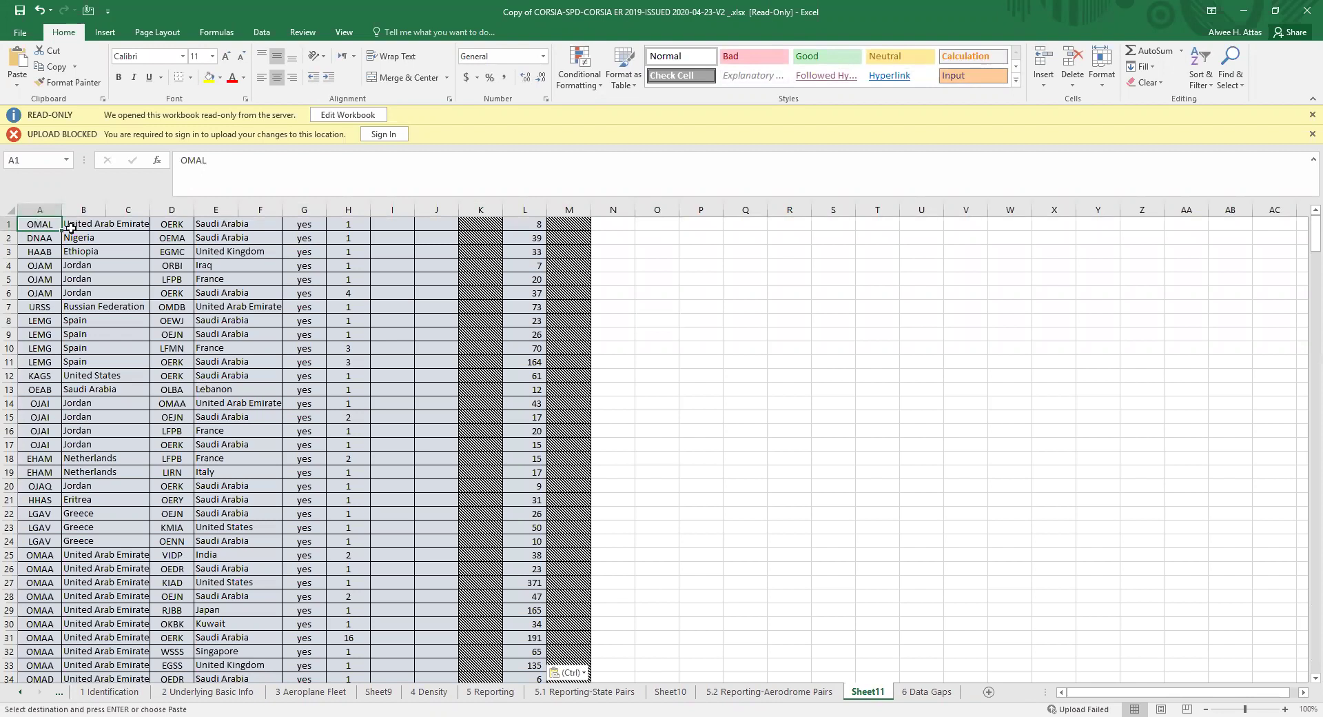
# Try deleting the blank column C beside the departure States, check the shifted fields and undo the deletion
pyautogui.click(100, 225)
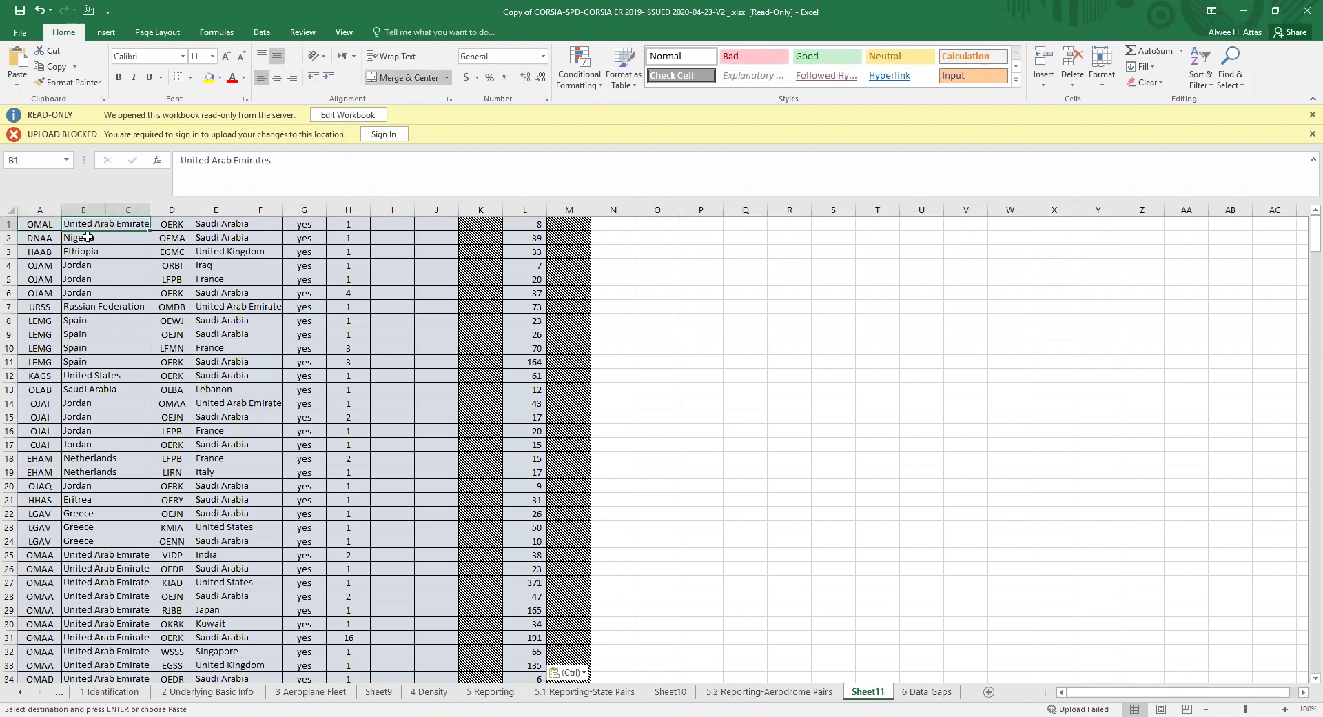
pyautogui.rightClick(131, 210)
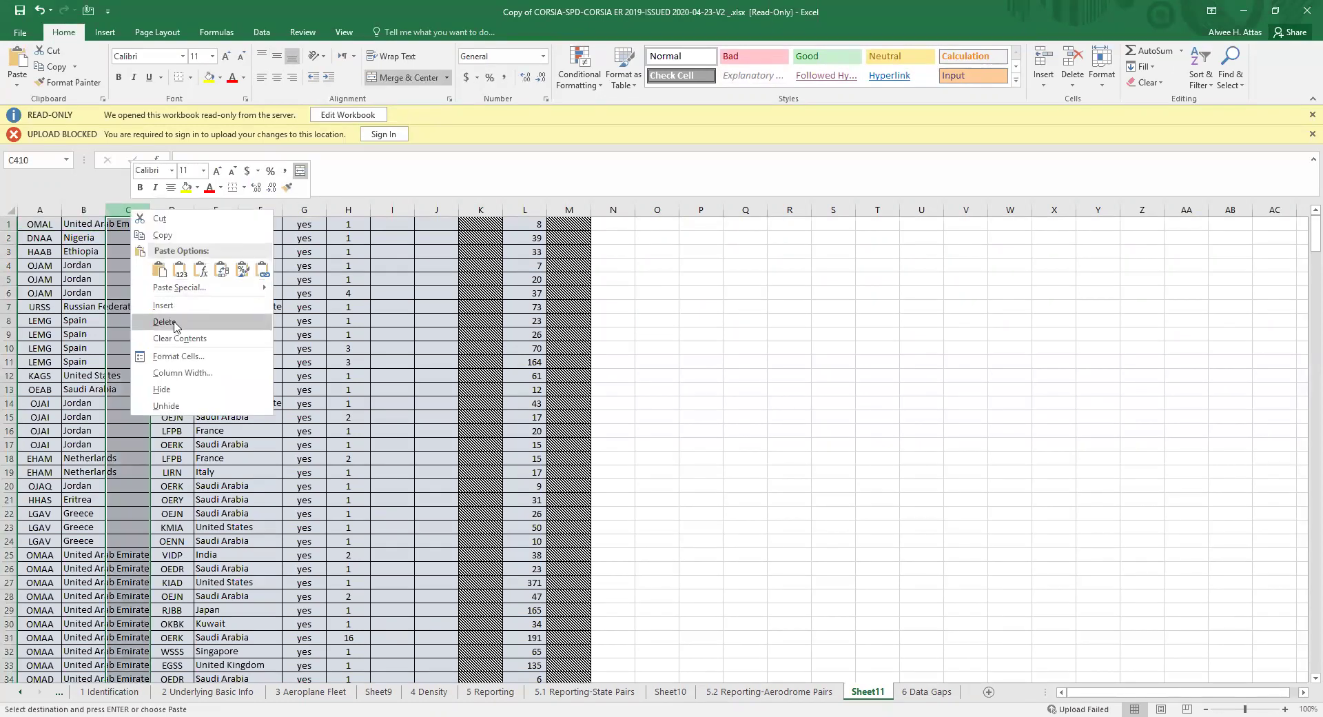
pyautogui.click(175, 327)
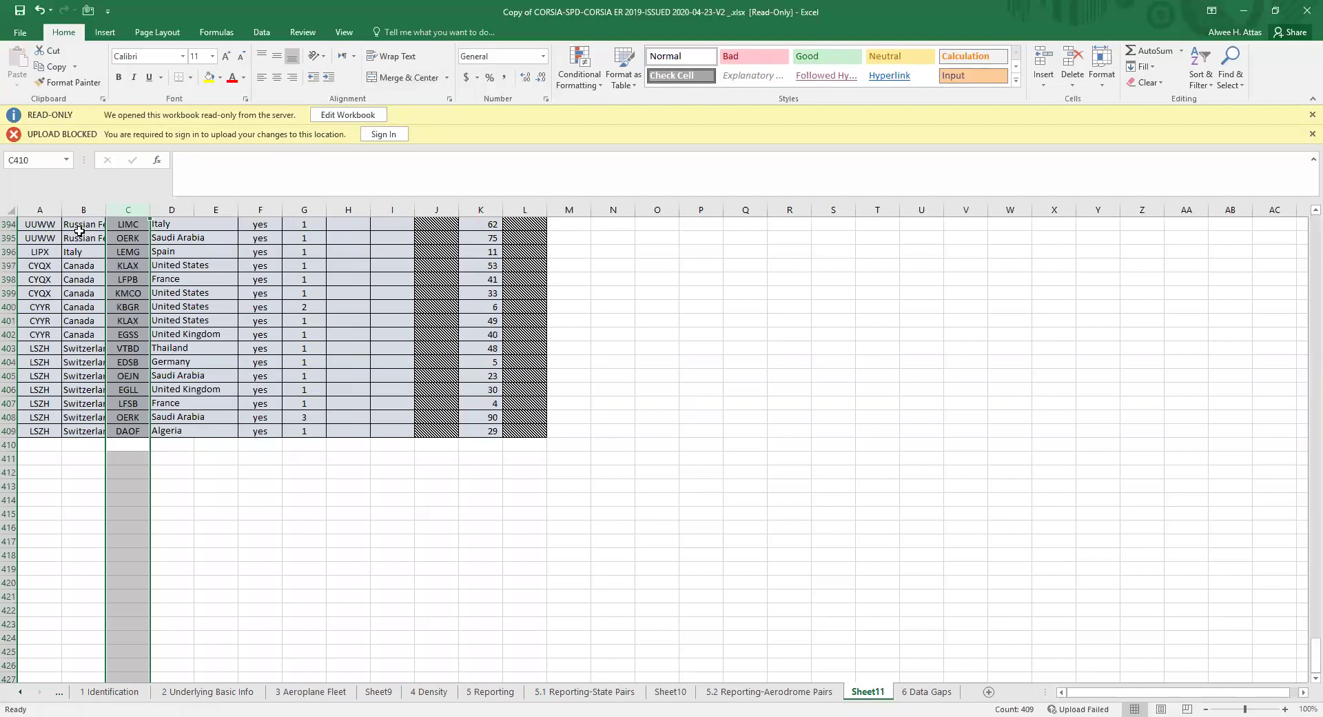
pyautogui.click(82, 232)
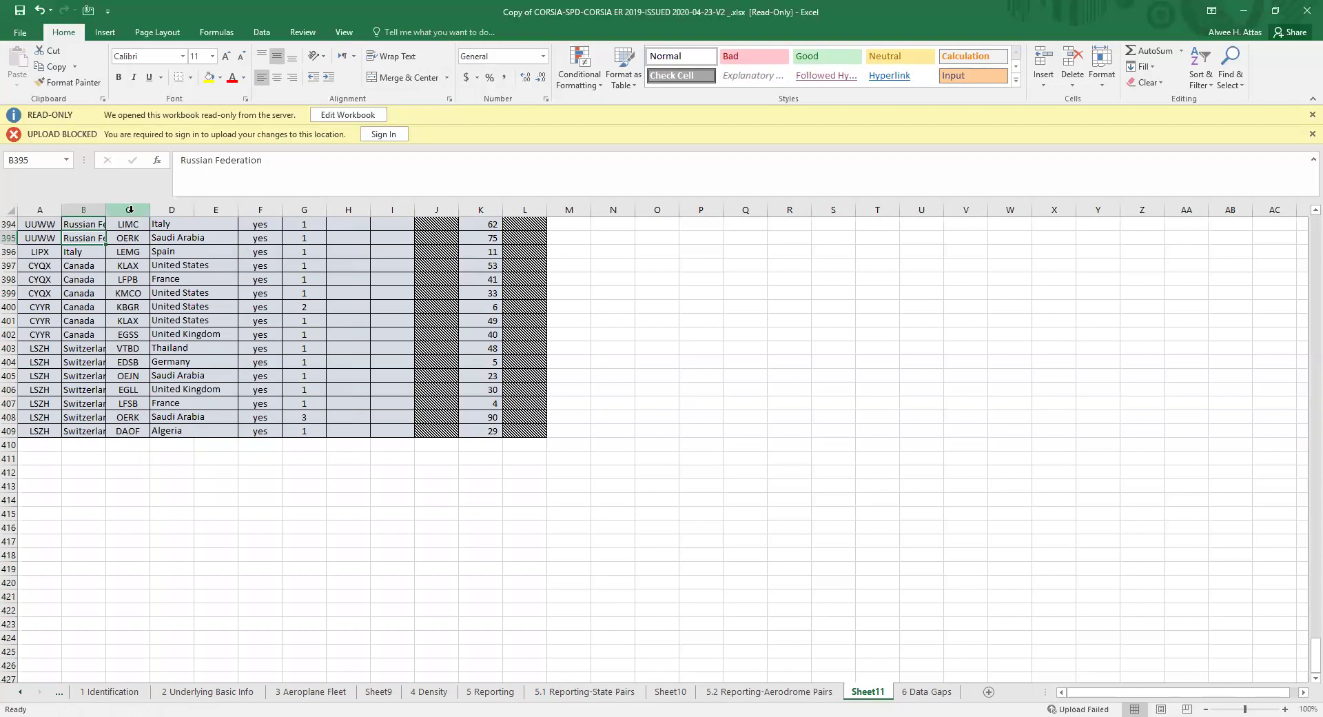
pyautogui.click(129, 226)
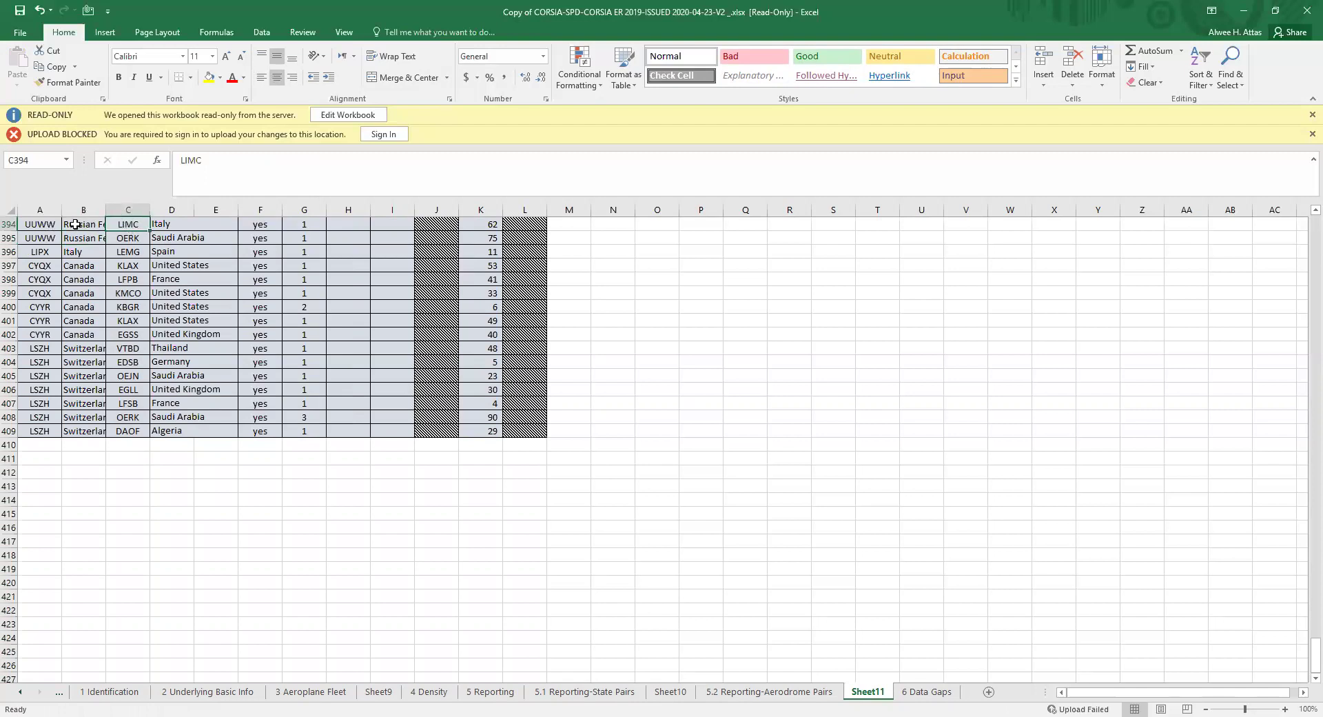
pyautogui.click(77, 225)
pyautogui.click(36, 223)
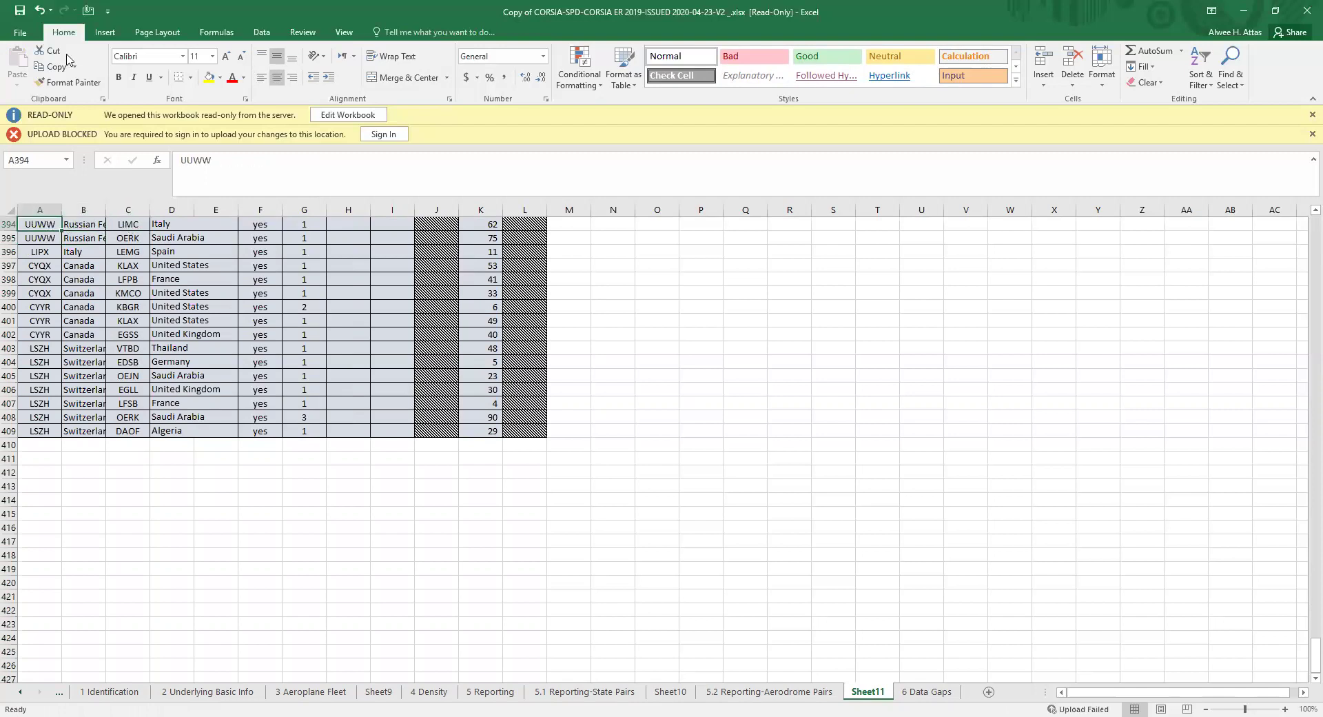
pyautogui.click(41, 11)
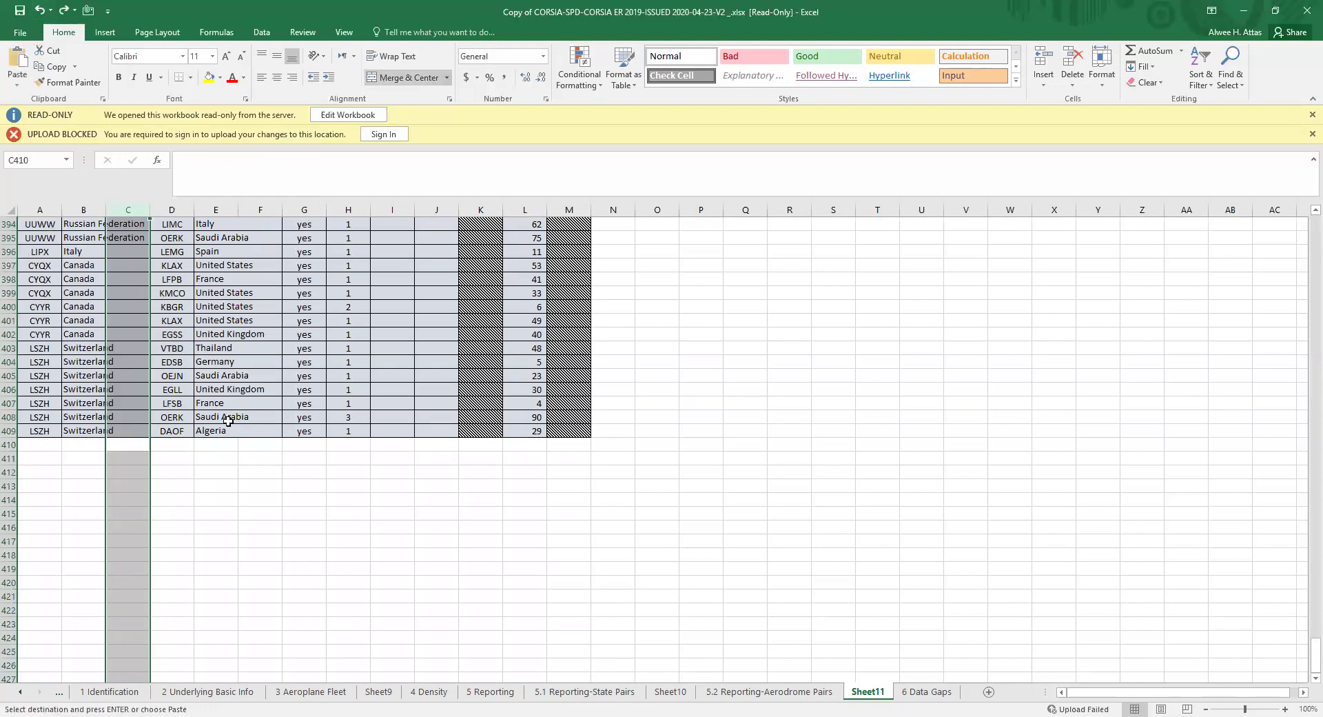
# Delete the blank column C beside the departure States and check the fields in row 394
pyautogui.click(231, 443)
pyautogui.click(128, 204)
pyautogui.rightClick(128, 208)
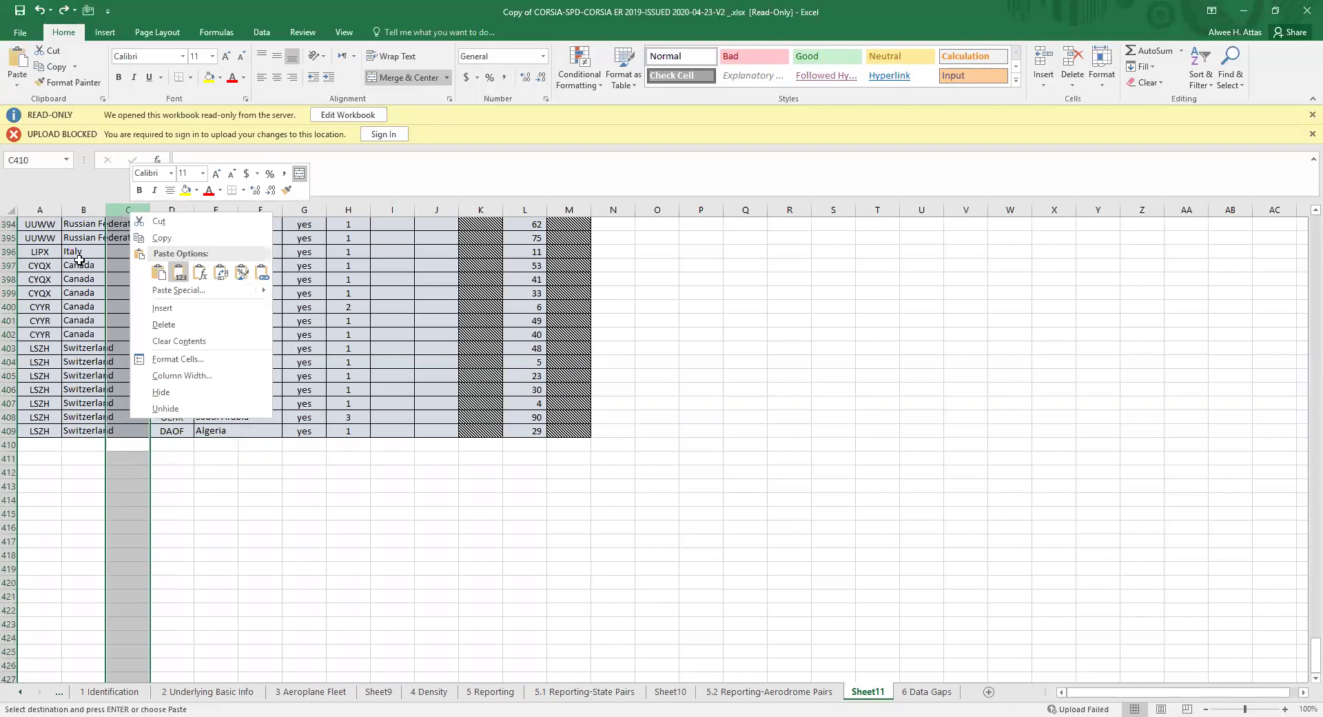
pyautogui.press('d')
pyautogui.click(33, 229)
pyautogui.click(73, 226)
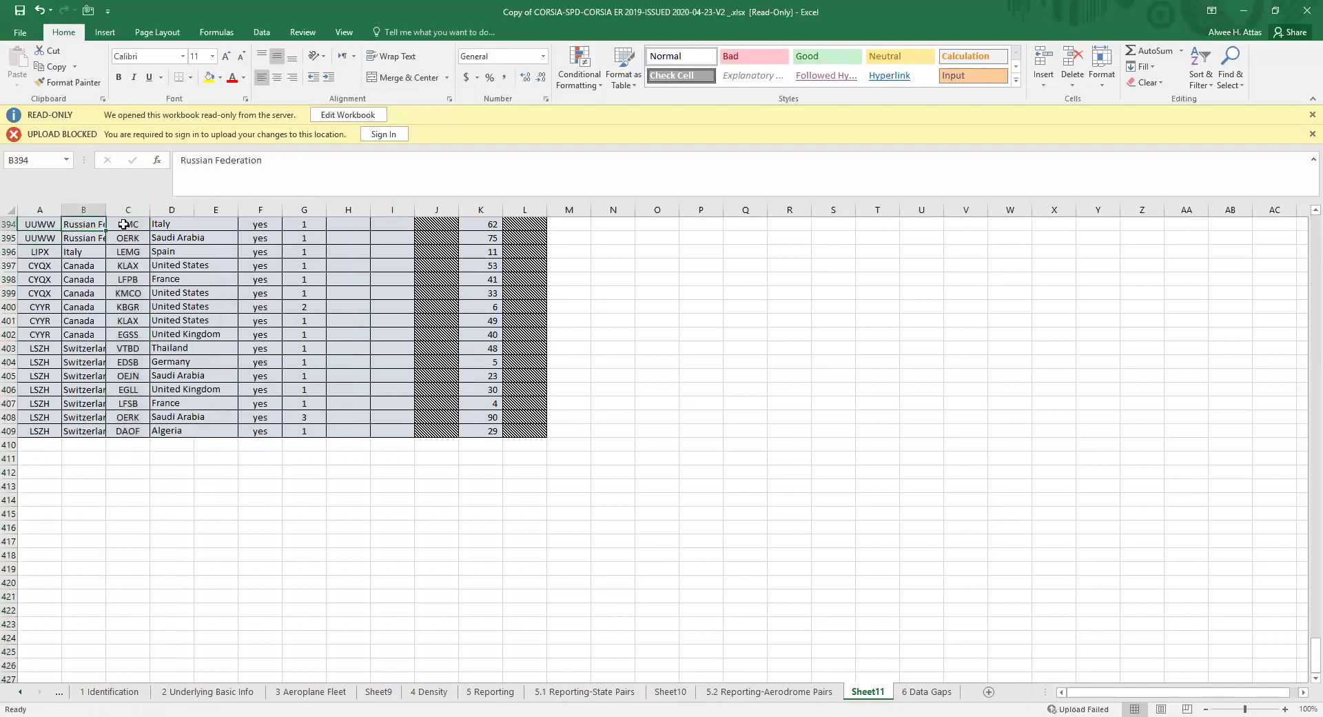
pyautogui.click(128, 224)
# Delete the blank column E beside the arrival States and check the remaining fields across the row
pyautogui.click(185, 223)
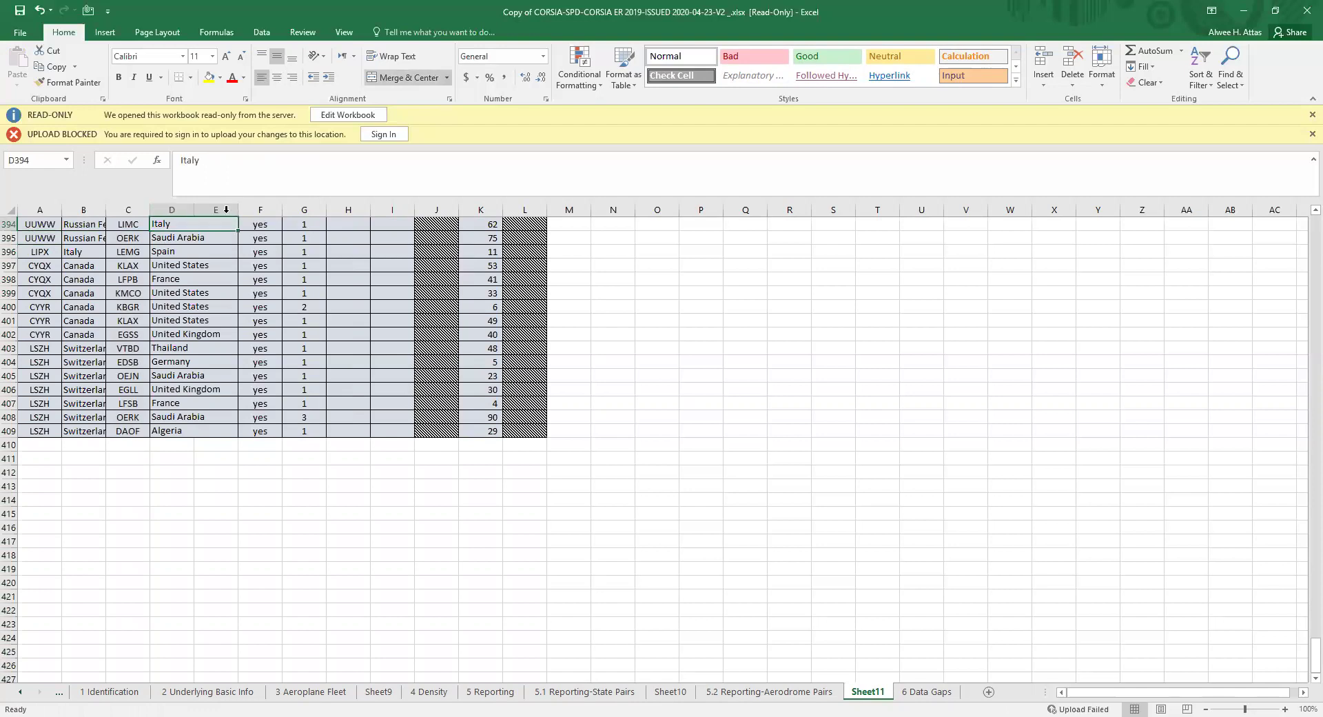
pyautogui.rightClick(222, 212)
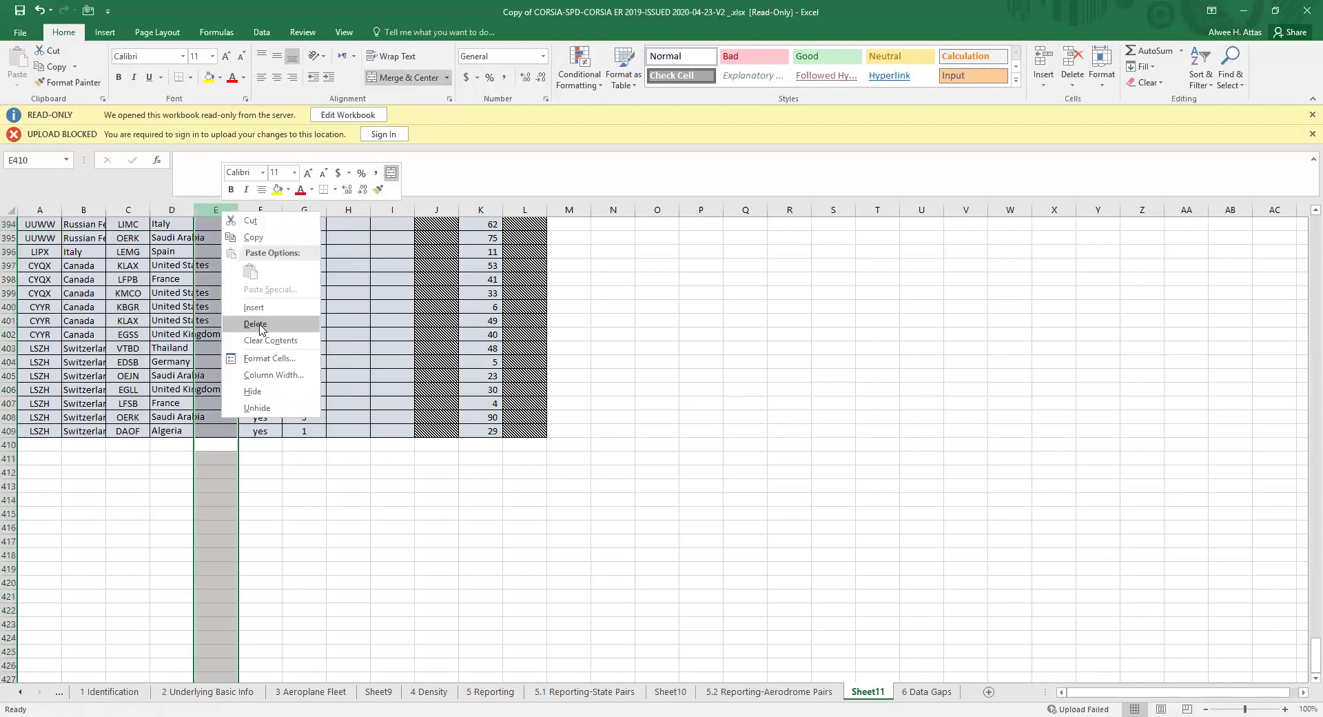
pyautogui.click(255, 324)
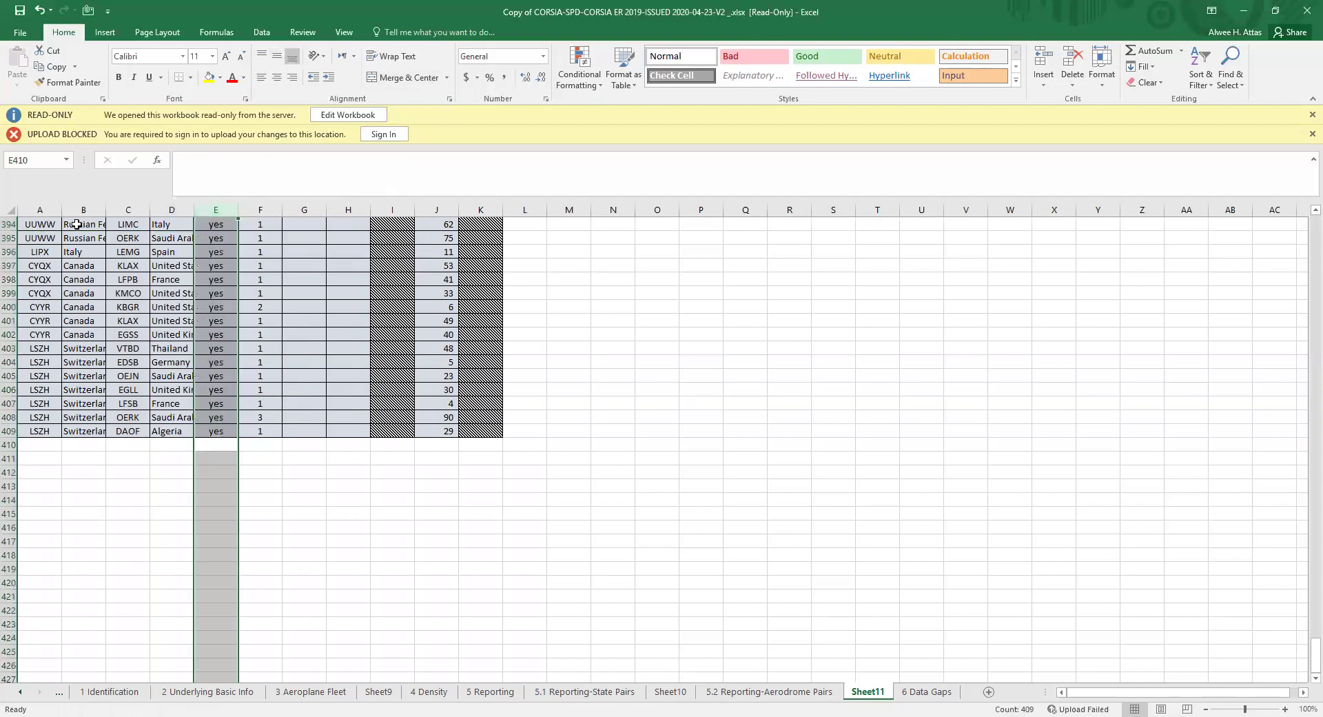
pyautogui.click(212, 238)
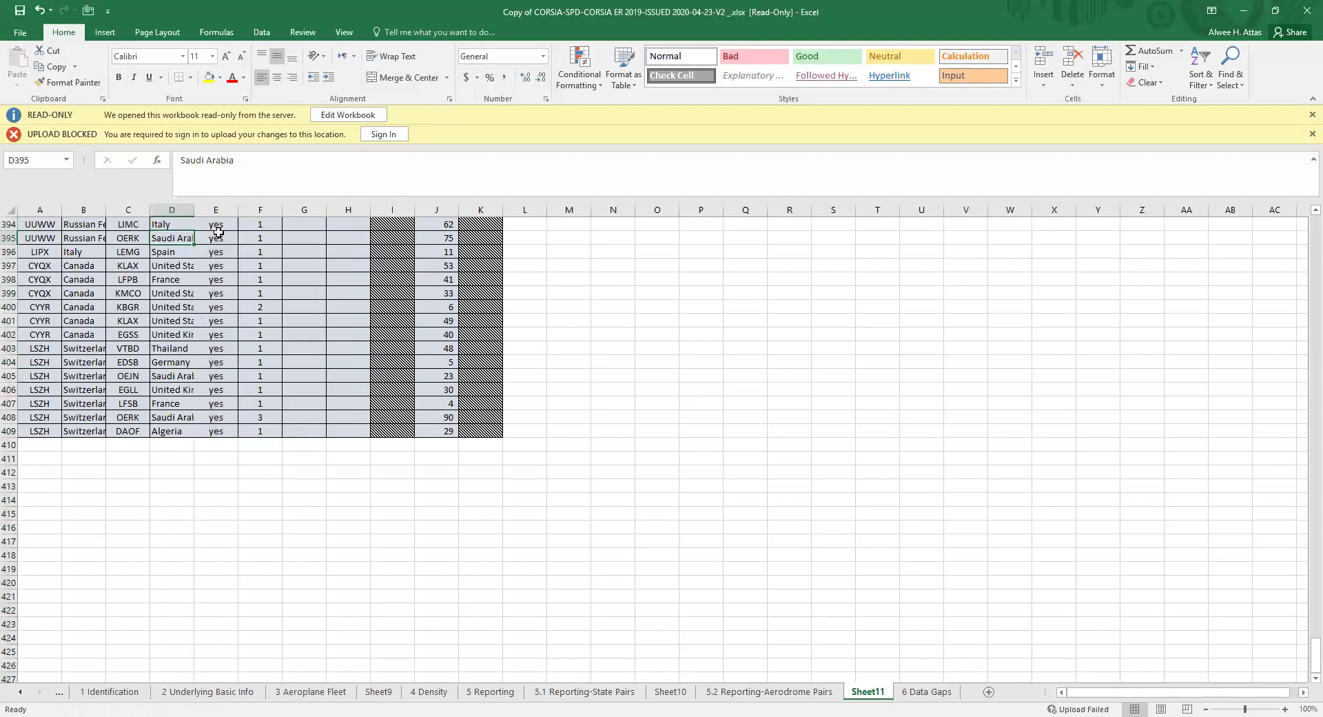
pyautogui.click(265, 226)
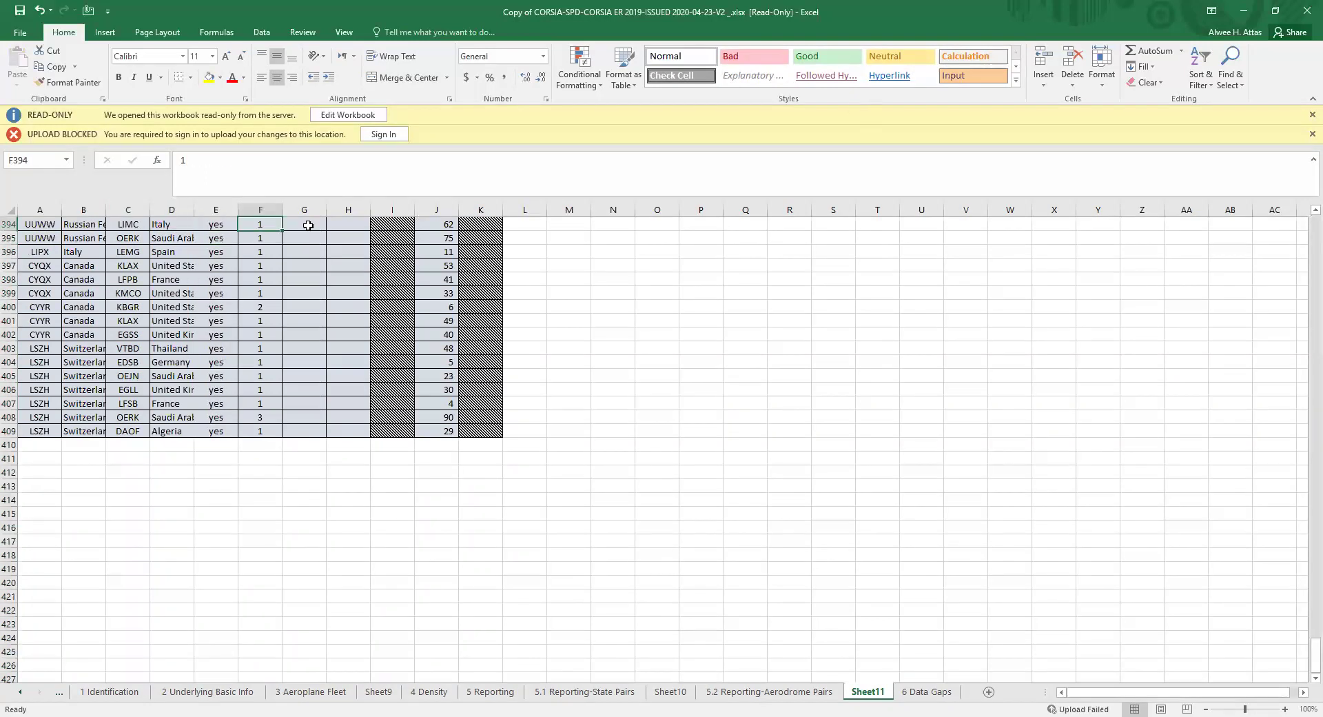
pyautogui.click(393, 224)
pyautogui.click(434, 225)
pyautogui.click(481, 224)
# Widen column L, enter the operator name CORSIA AIRLINES in L394 and fill it down to L409
pyautogui.click(534, 224)
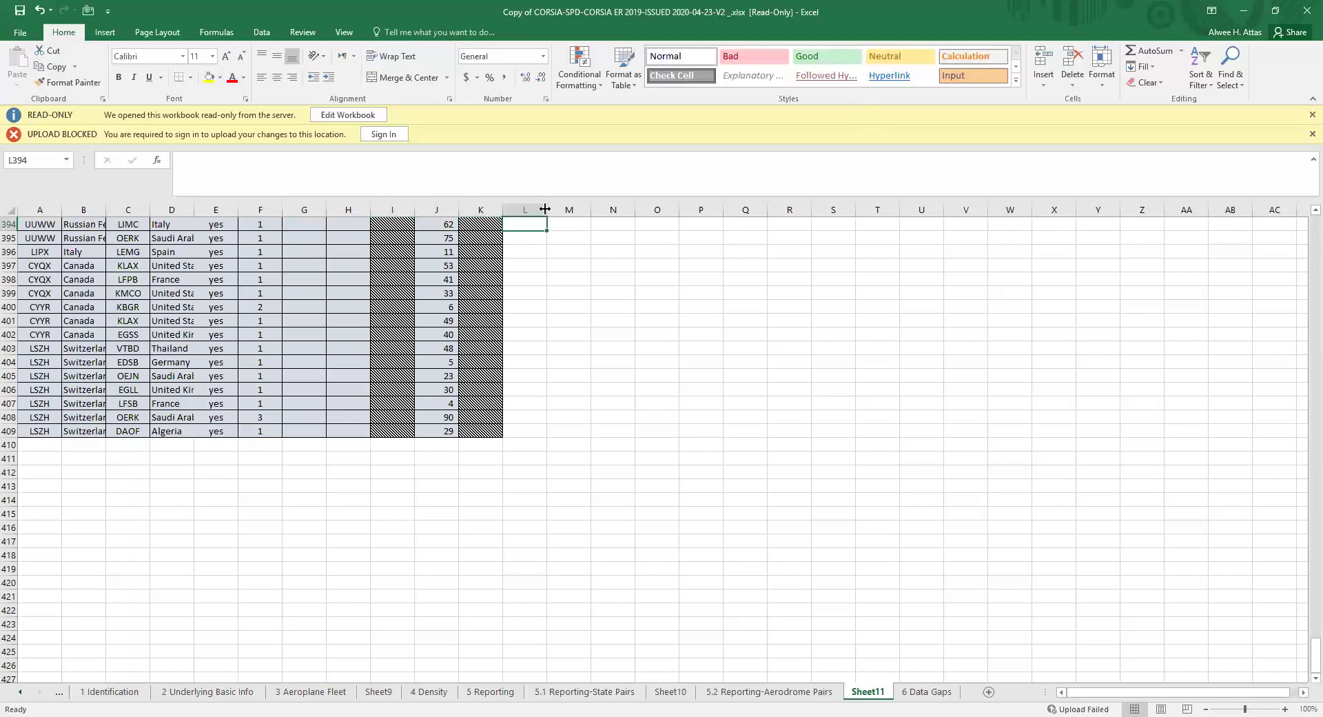
pyautogui.moveTo(546, 210); pyautogui.dragTo(591, 225)
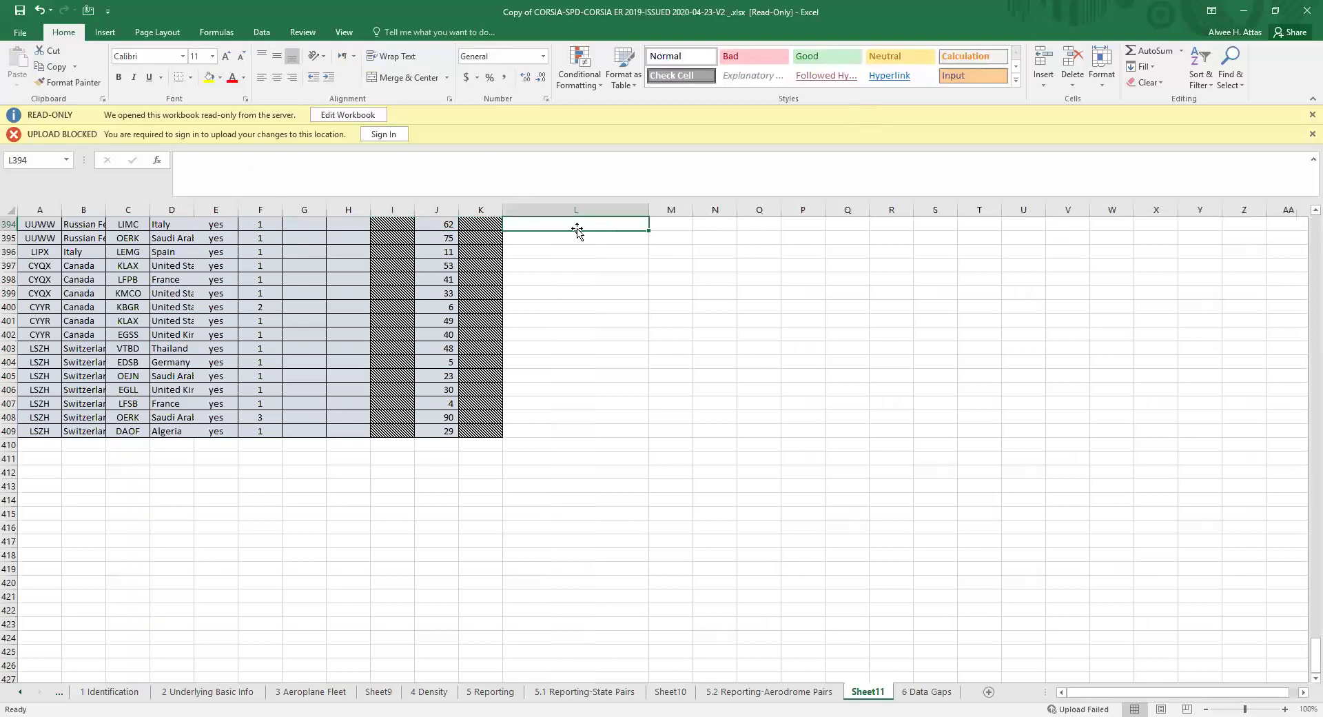
pyautogui.write('CORS')
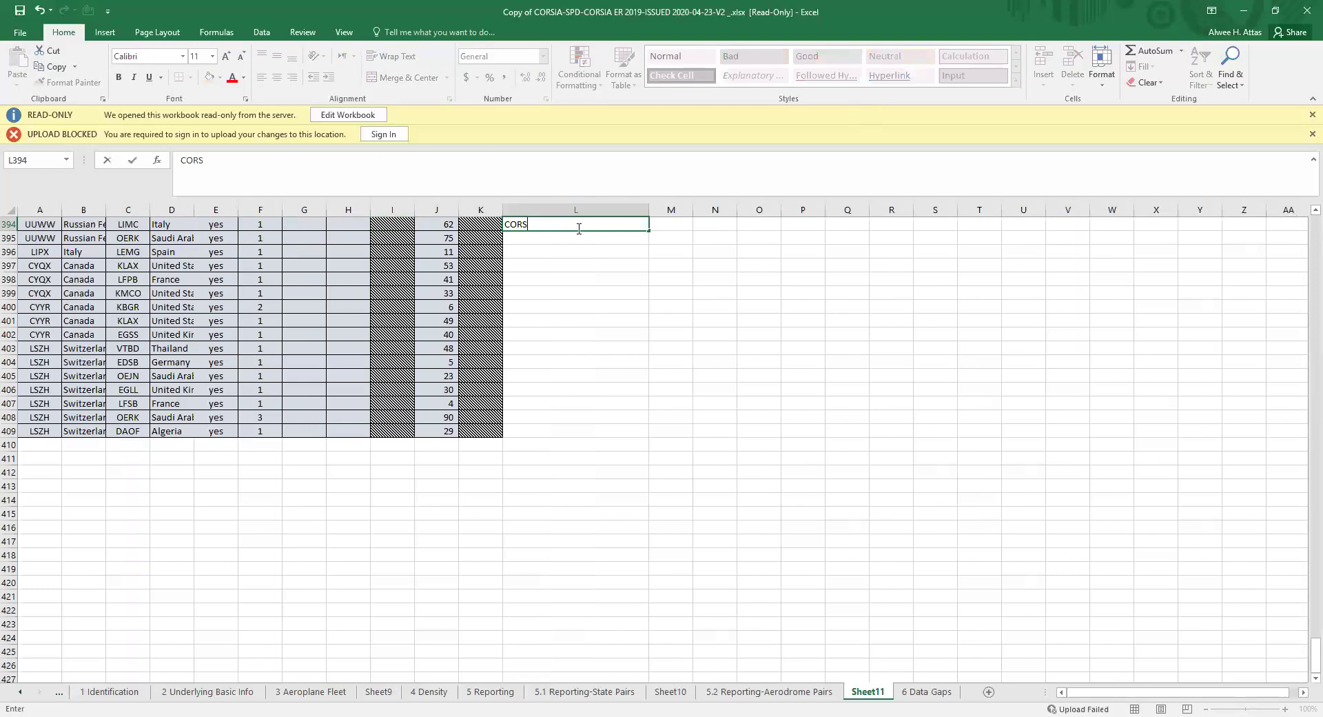
pyautogui.write('IA AIRLIN')
pyautogui.moveTo(648, 232); pyautogui.dragTo(651, 422)
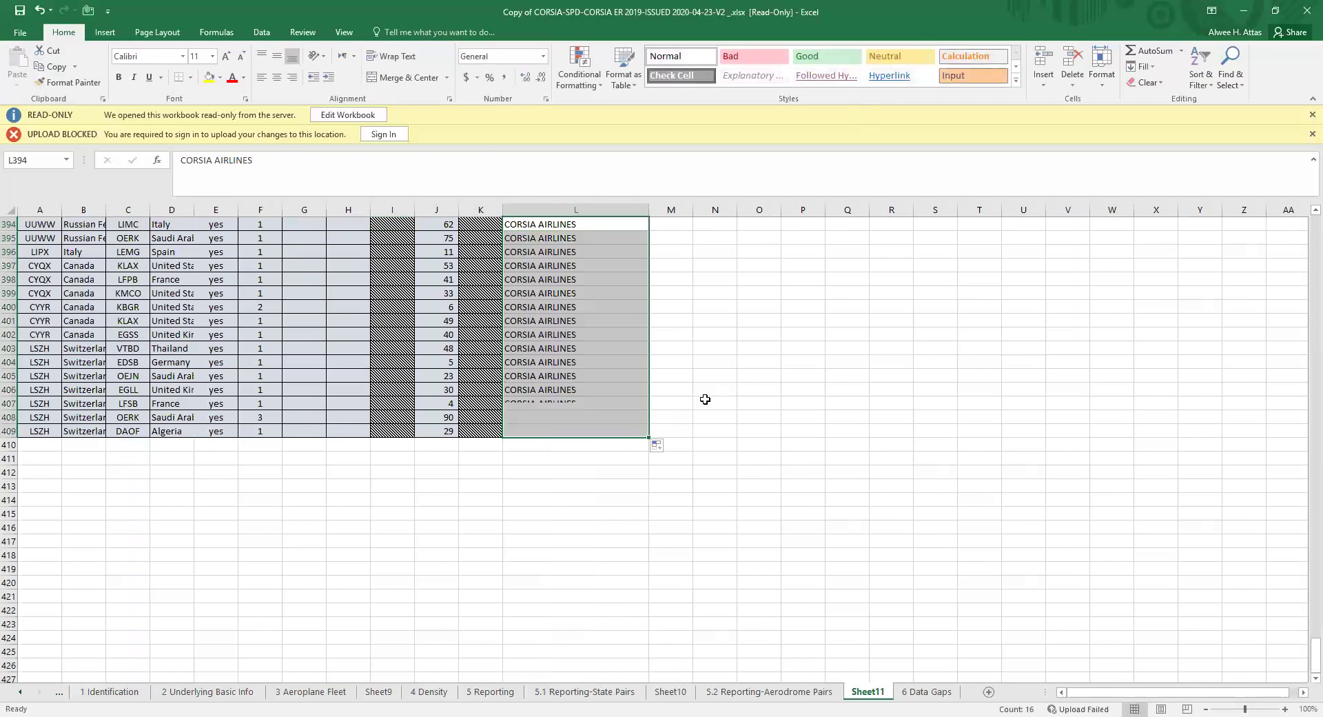
# Fill CORSIA AIRLINES upward from L394 to L1 so every aerodrome pair row carries the operator name
pyautogui.scroll(10, 706, 399)
pyautogui.click(645, 638)
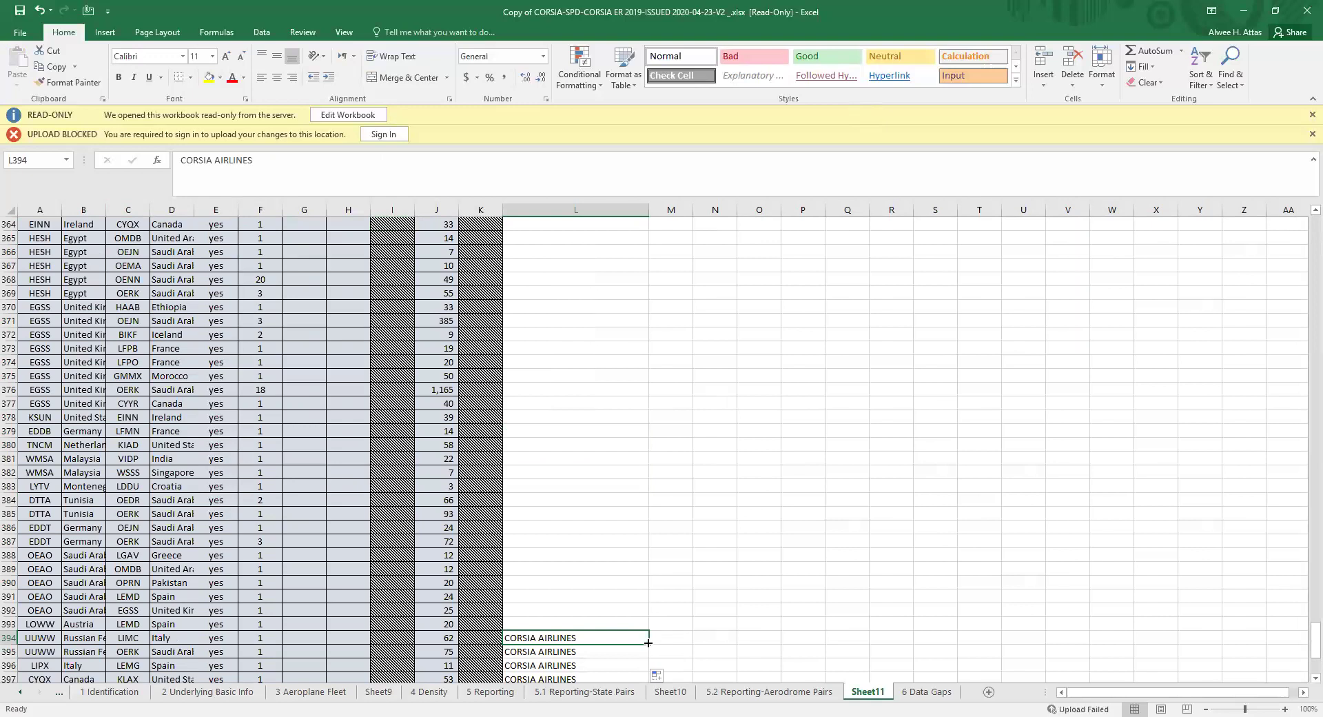
pyautogui.moveTo(648, 642); pyautogui.dragTo(654, 213)
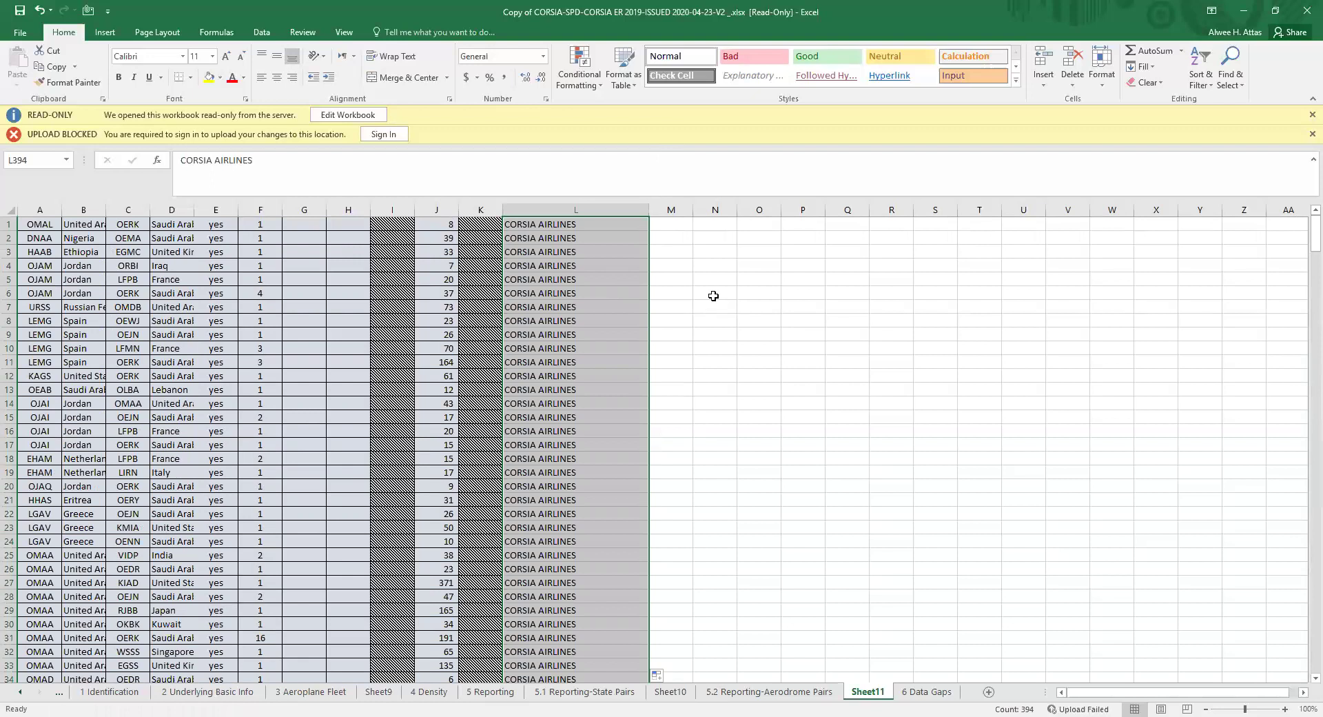
pyautogui.scroll(-5, 606, 482)
pyautogui.scroll(5, 609, 484)
# Copy the whole prepared aerodrome pairs table, from cell A1 to L409
pyautogui.rightClick(198, 254)
pyautogui.click(227, 279)
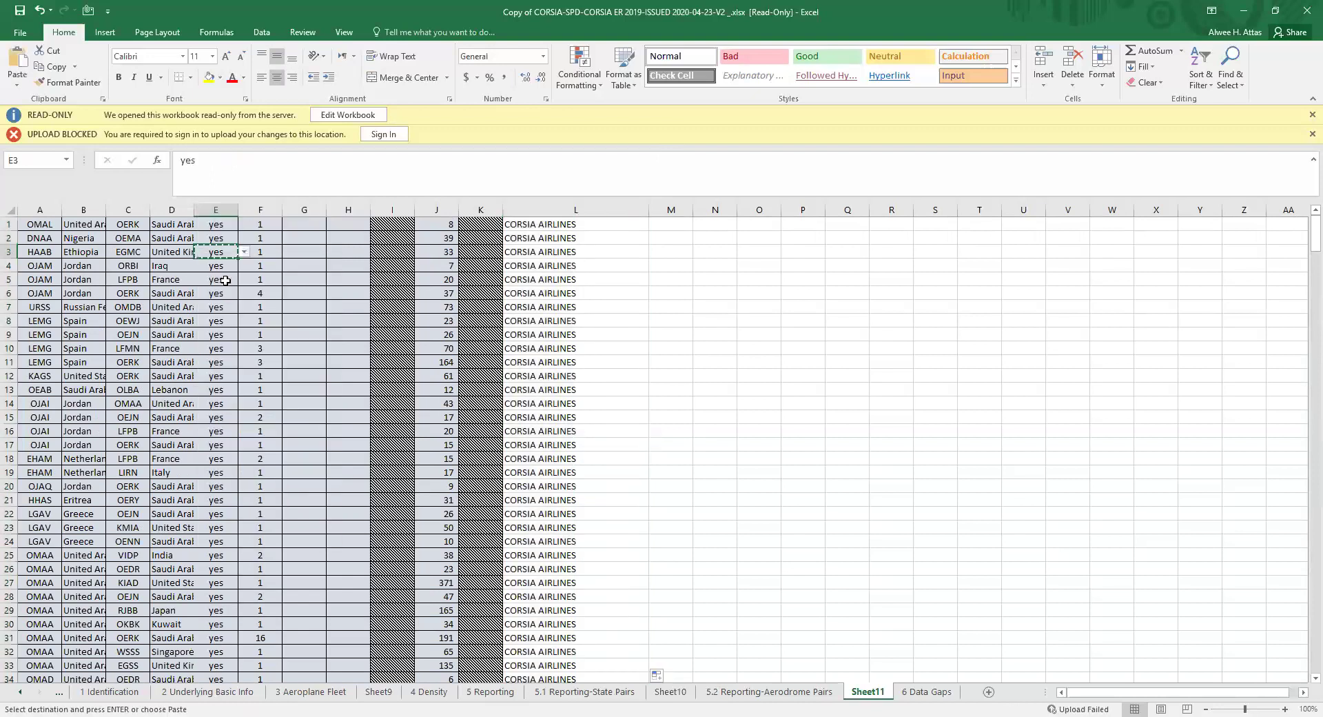
pyautogui.click(34, 224)
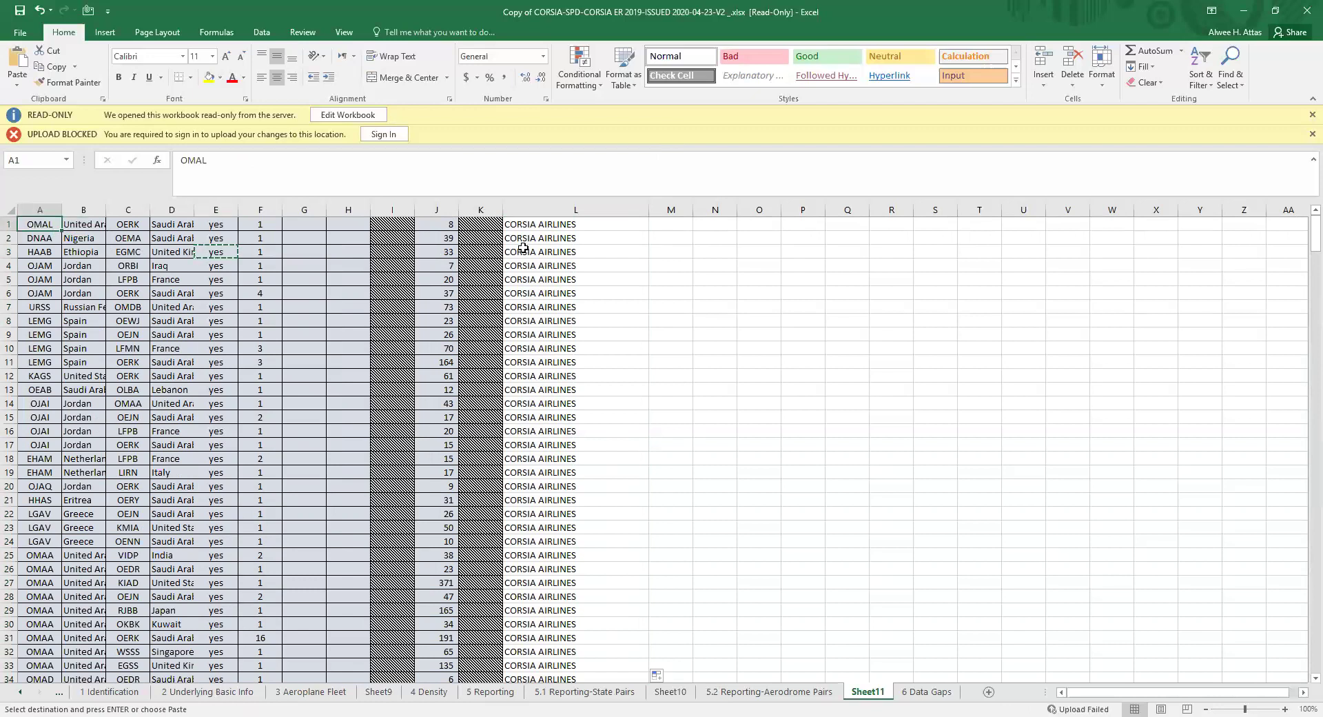
pyautogui.keyDown('shift'); pyautogui.click(556, 224); pyautogui.keyUp('shift')
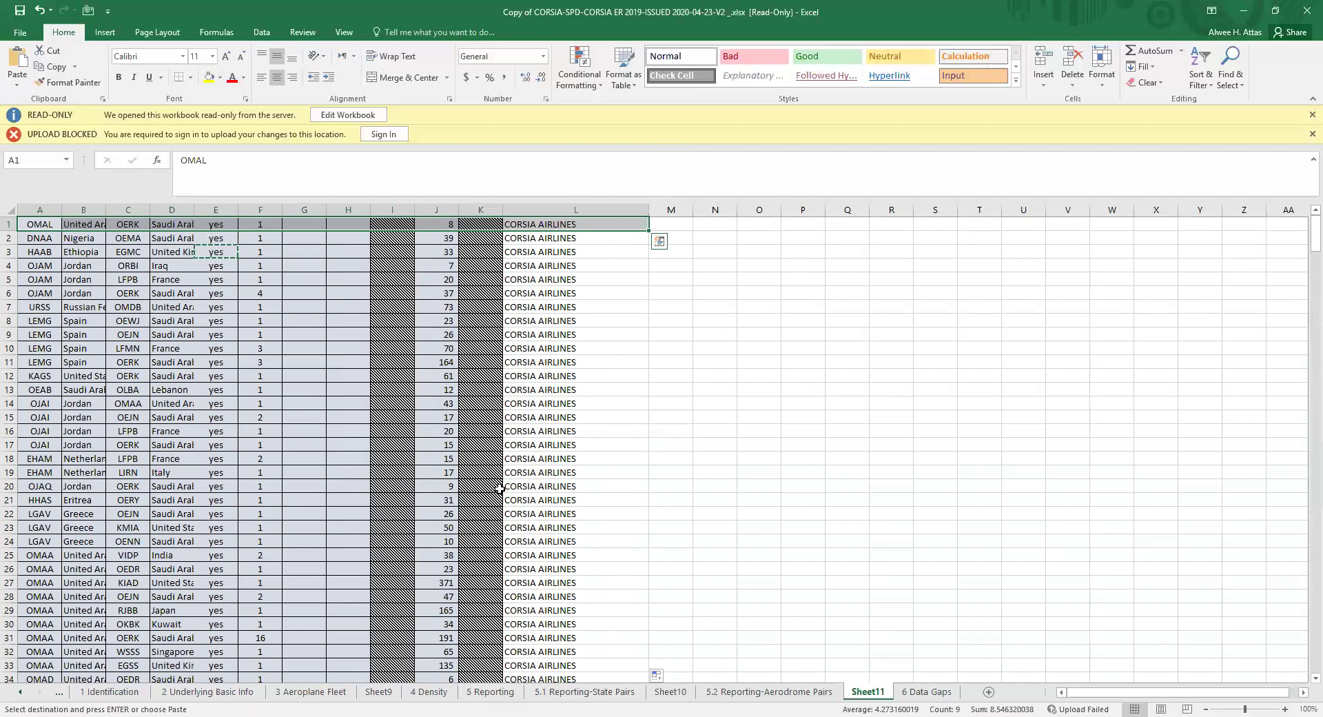
pyautogui.scroll(-17, 606, 524)
pyautogui.moveTo(1304, 303); pyautogui.dragTo(1304, 699)
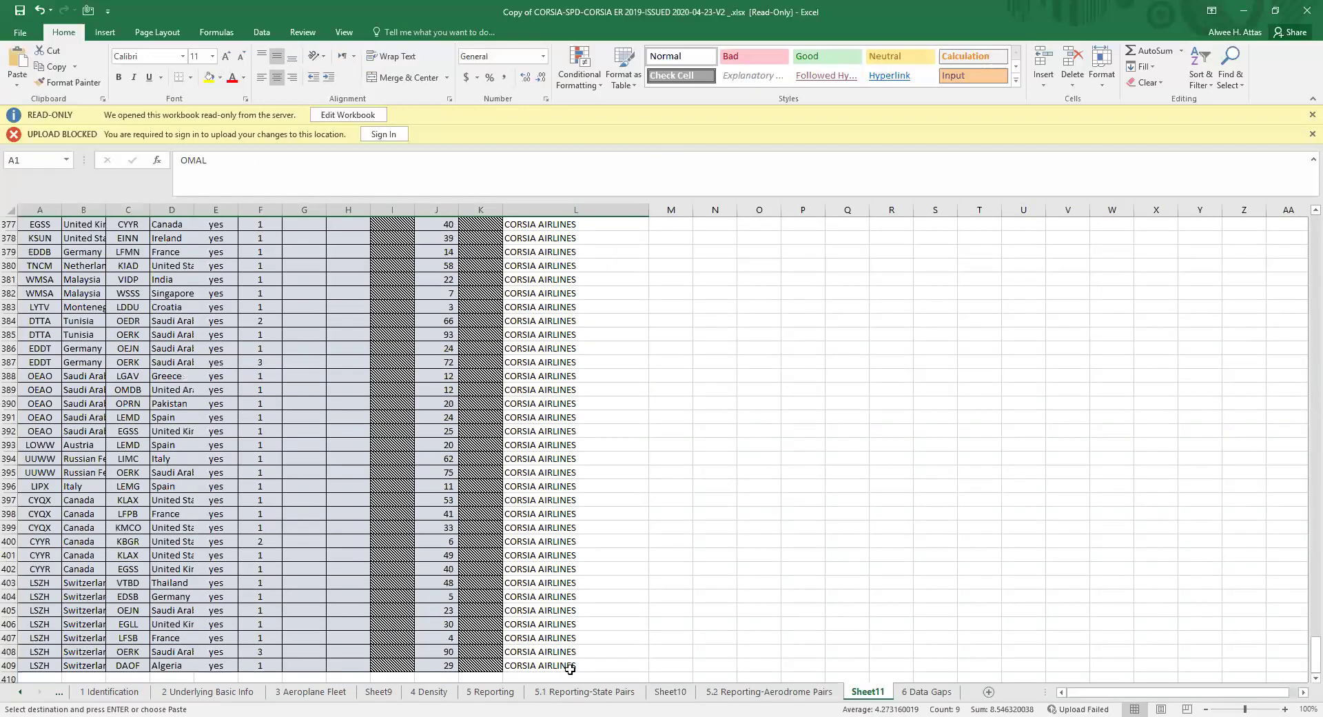
pyautogui.keyDown('shift'); pyautogui.click(575, 666); pyautogui.keyUp('shift')
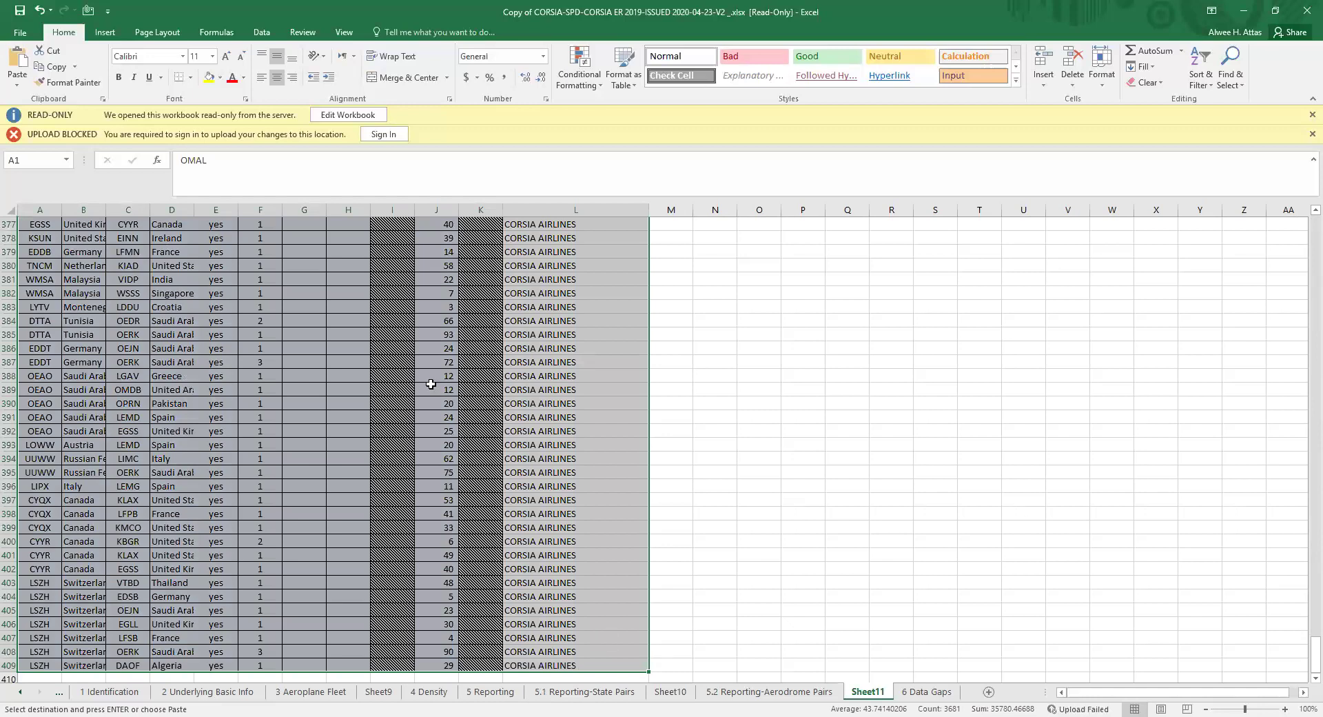
pyautogui.rightClick(312, 349)
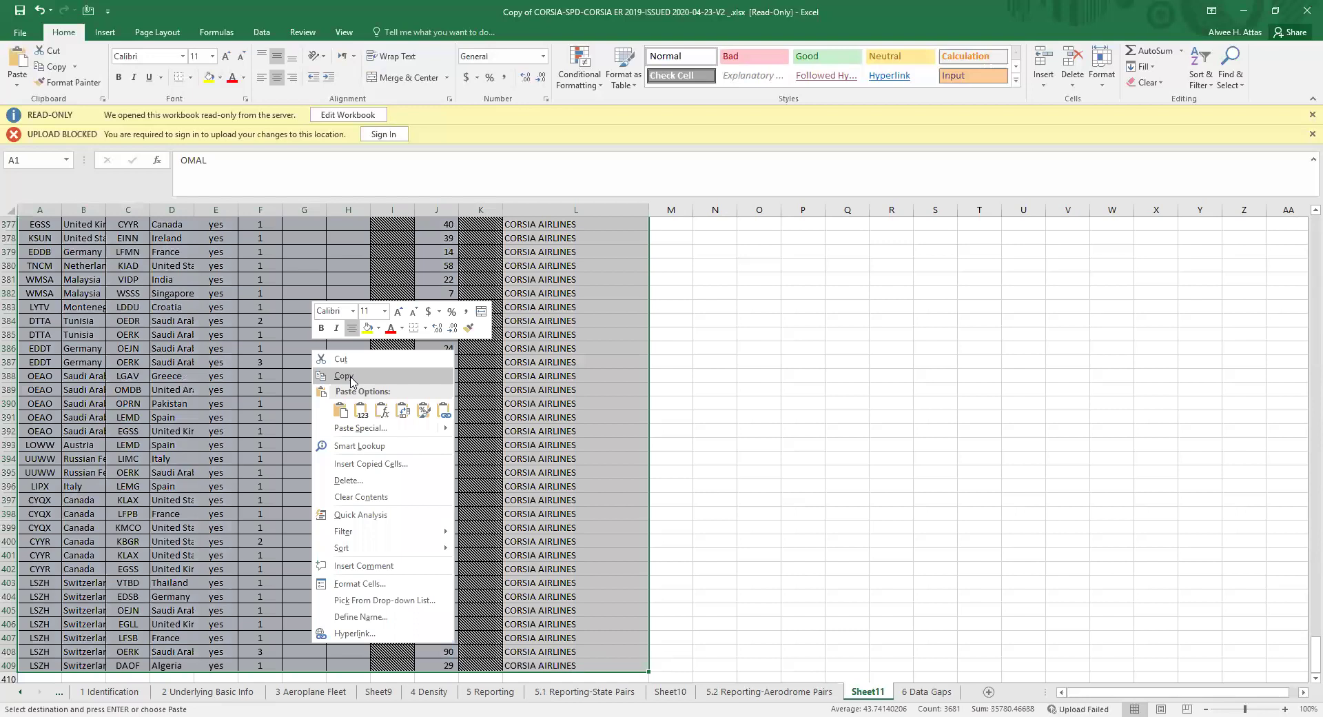
pyautogui.click(351, 377)
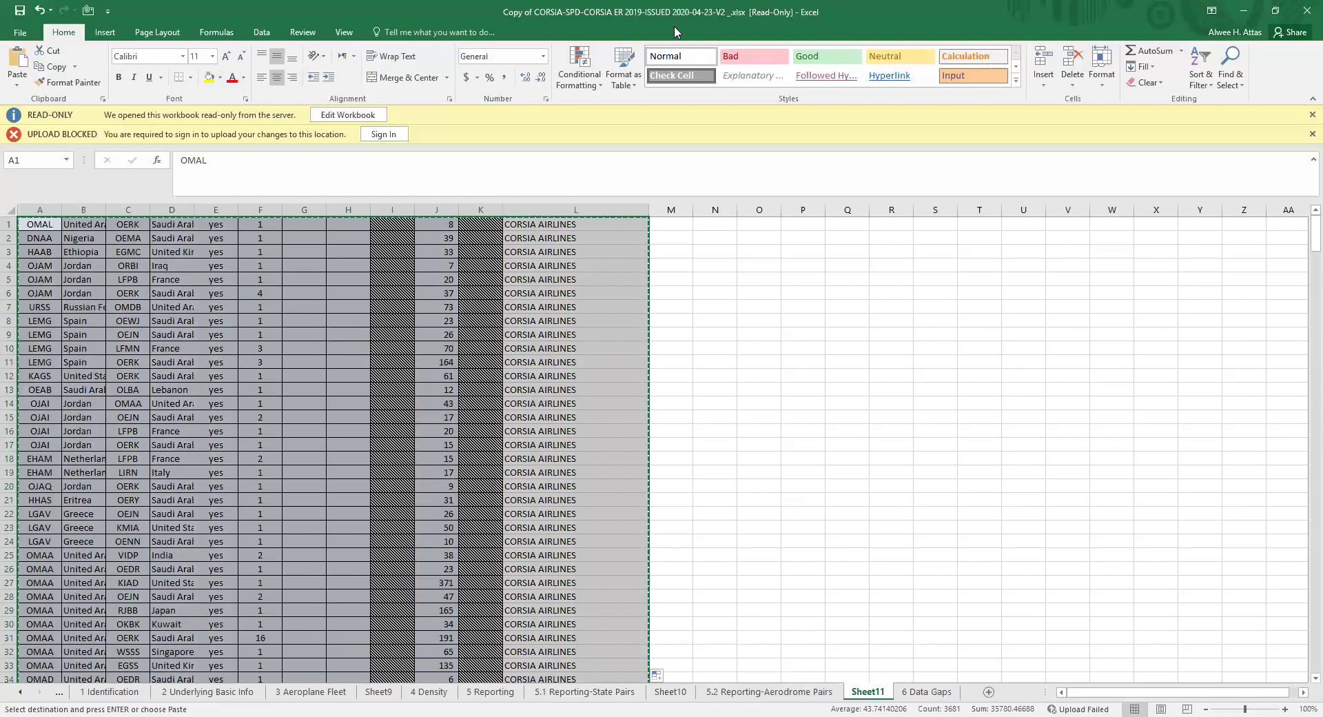
# Switch to the Access database, paste the copied aerodrome pairs into the Uploading Aerodrome Pairs form as new records and close the form
pyautogui.hotkey('alt', 'Tab')
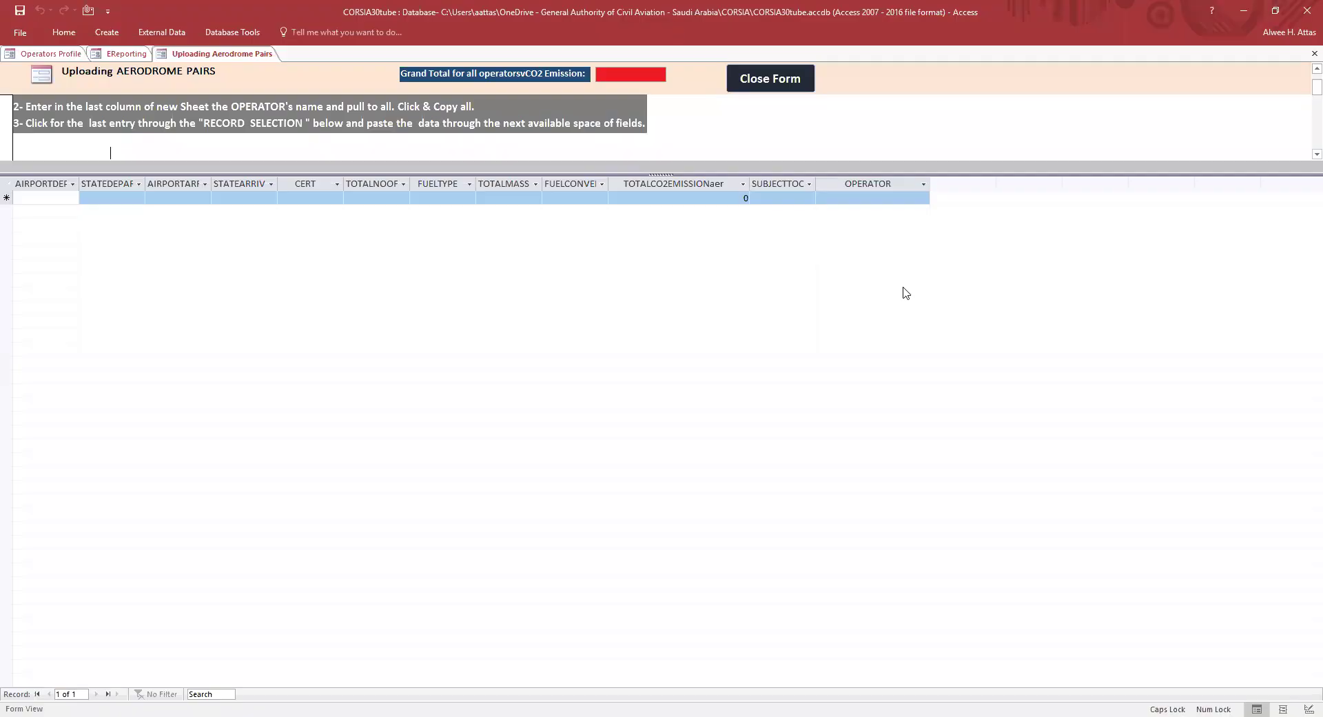
pyautogui.click(7, 198)
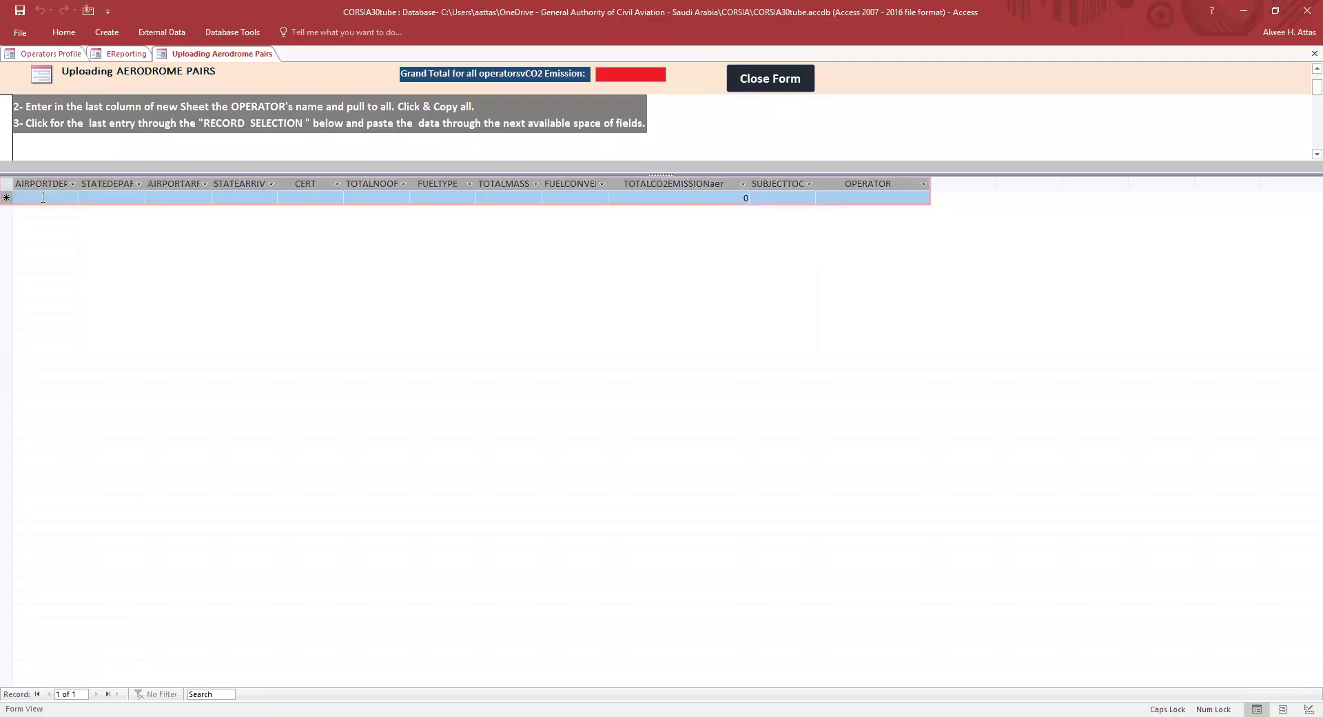
pyautogui.rightClick(43, 198)
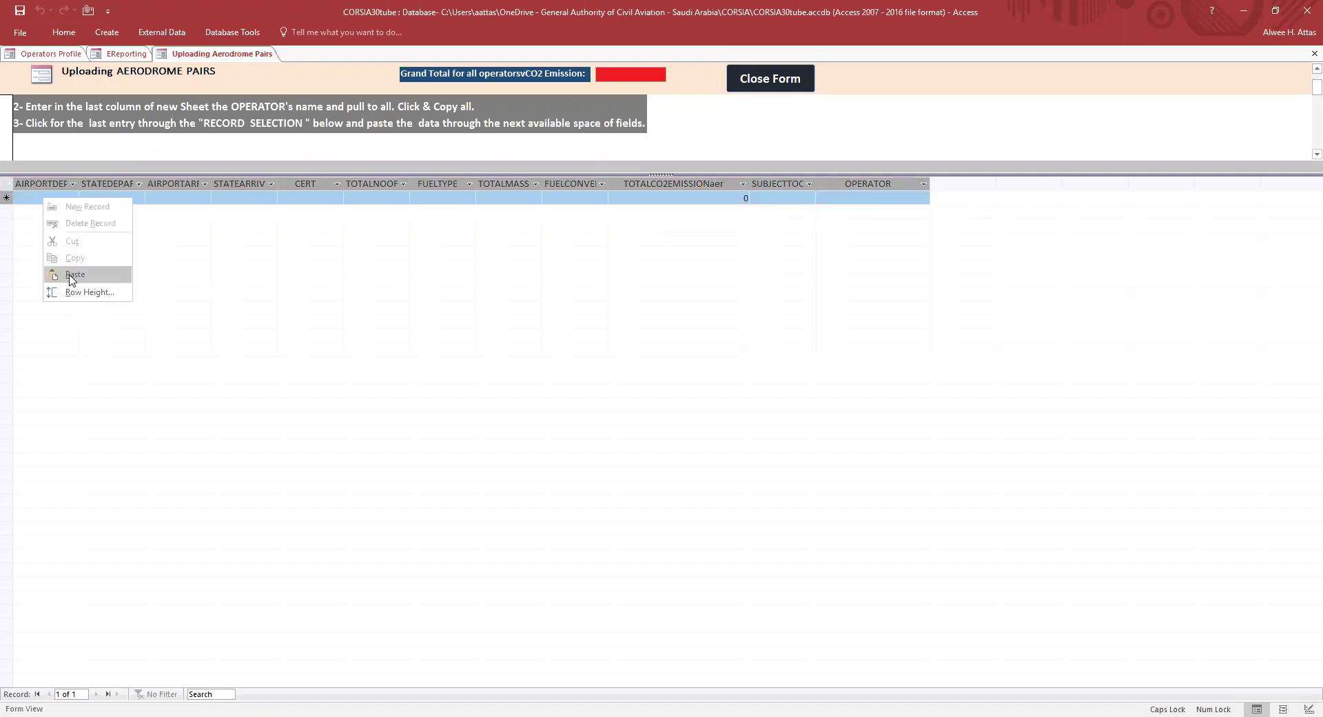
pyautogui.click(71, 275)
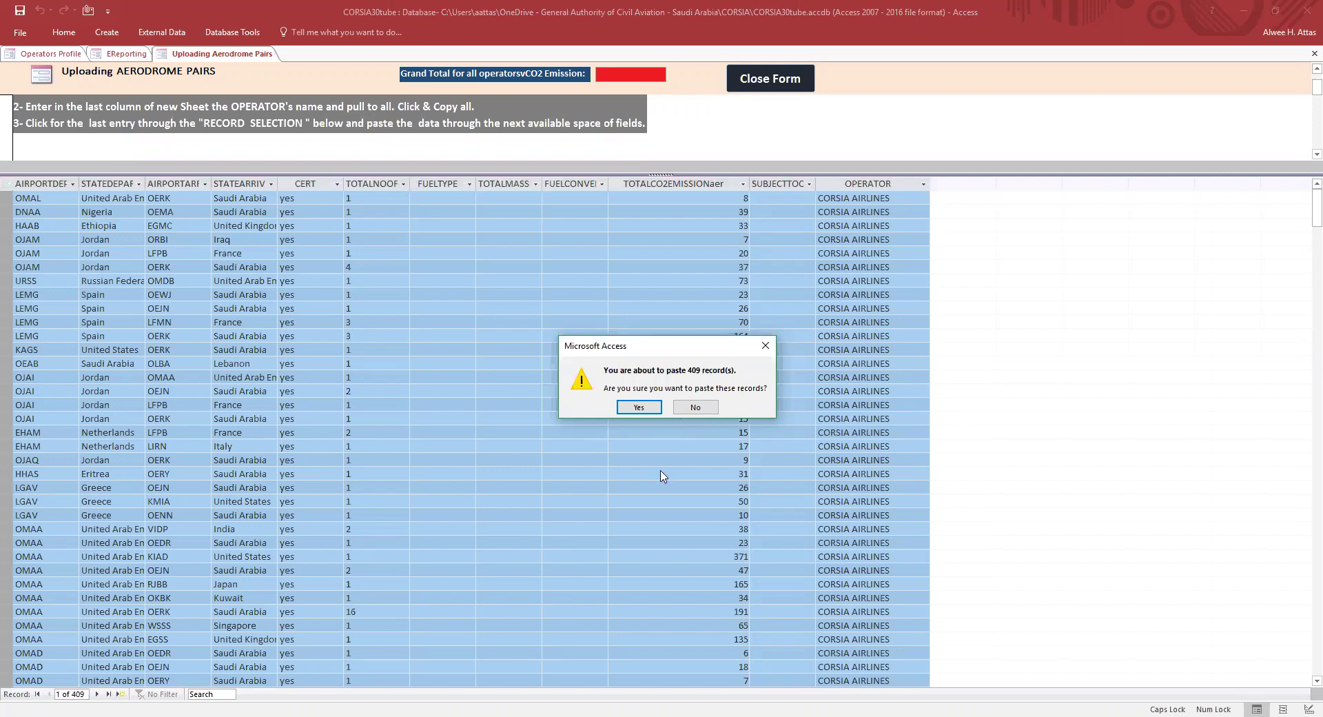
pyautogui.click(640, 407)
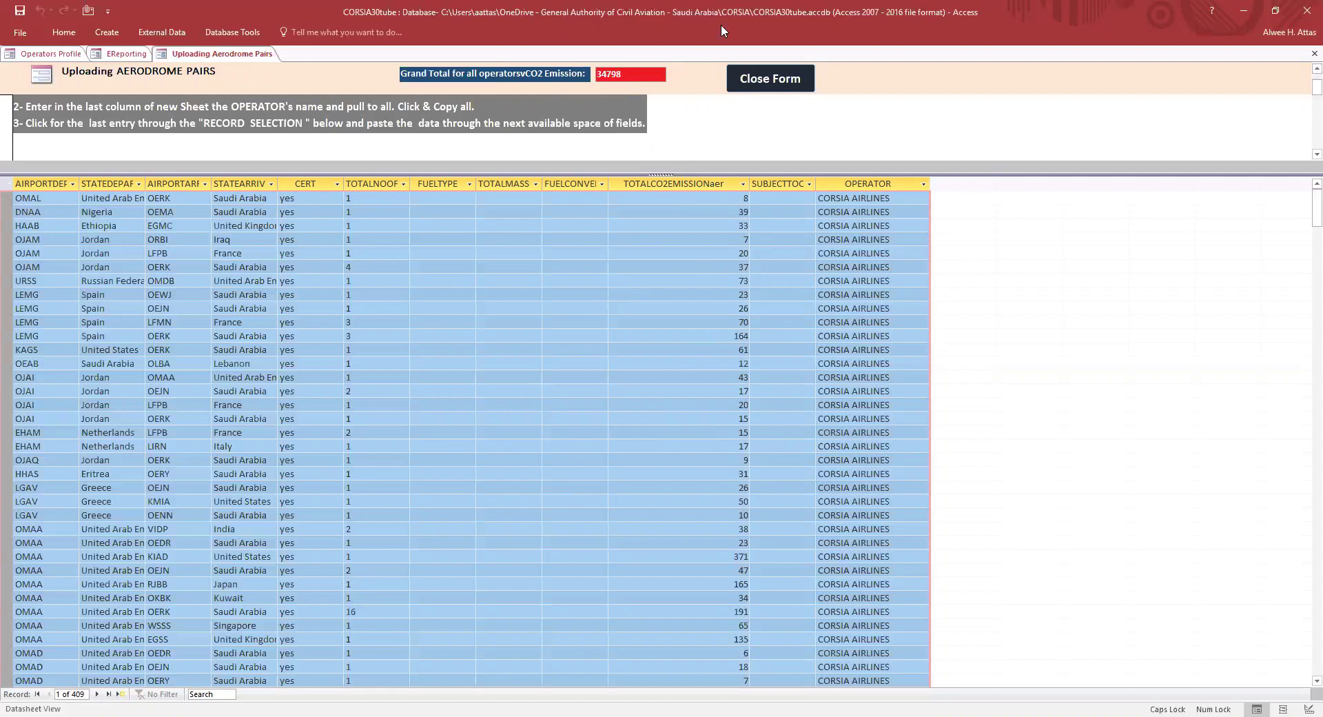
pyautogui.click(809, 82)
pyautogui.click(814, 85)
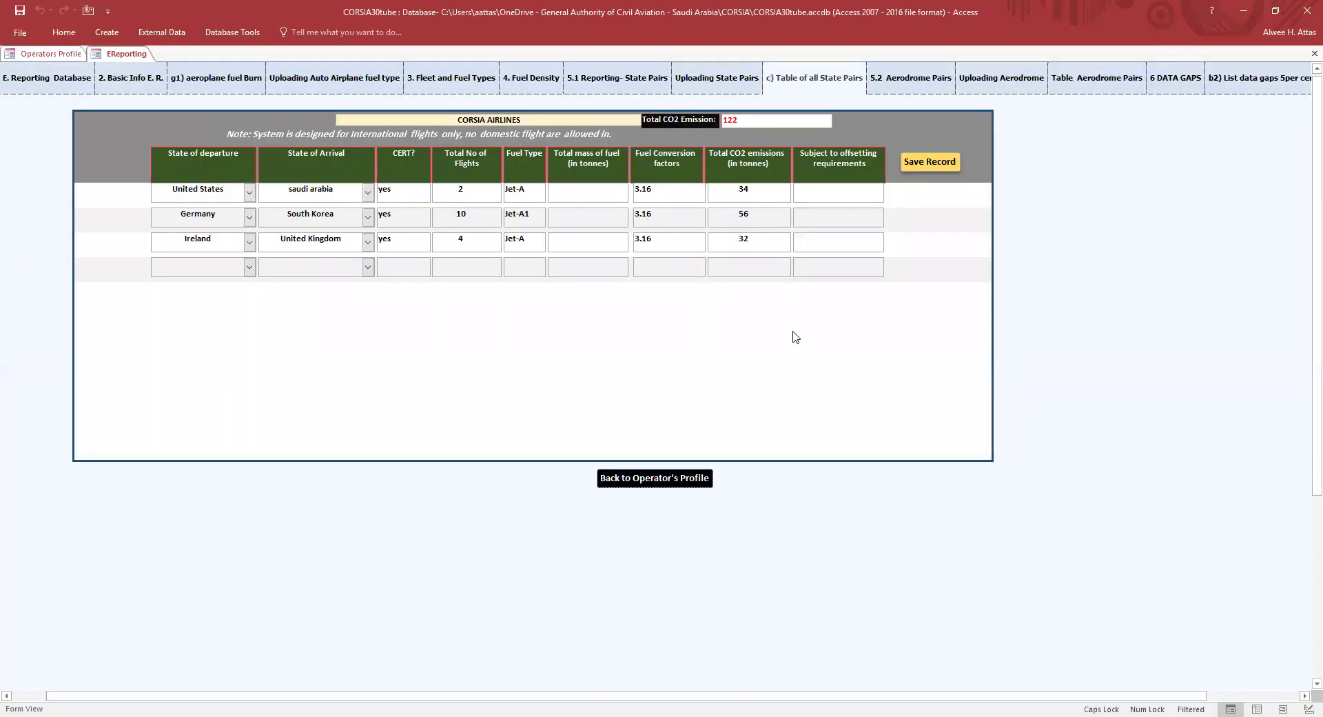
# Review the uploaded CORSIA AIRLINES records in the Table Aerodrome Pairs section of the Emissions Report form
pyautogui.click(1043, 88)
pyautogui.click(1096, 88)
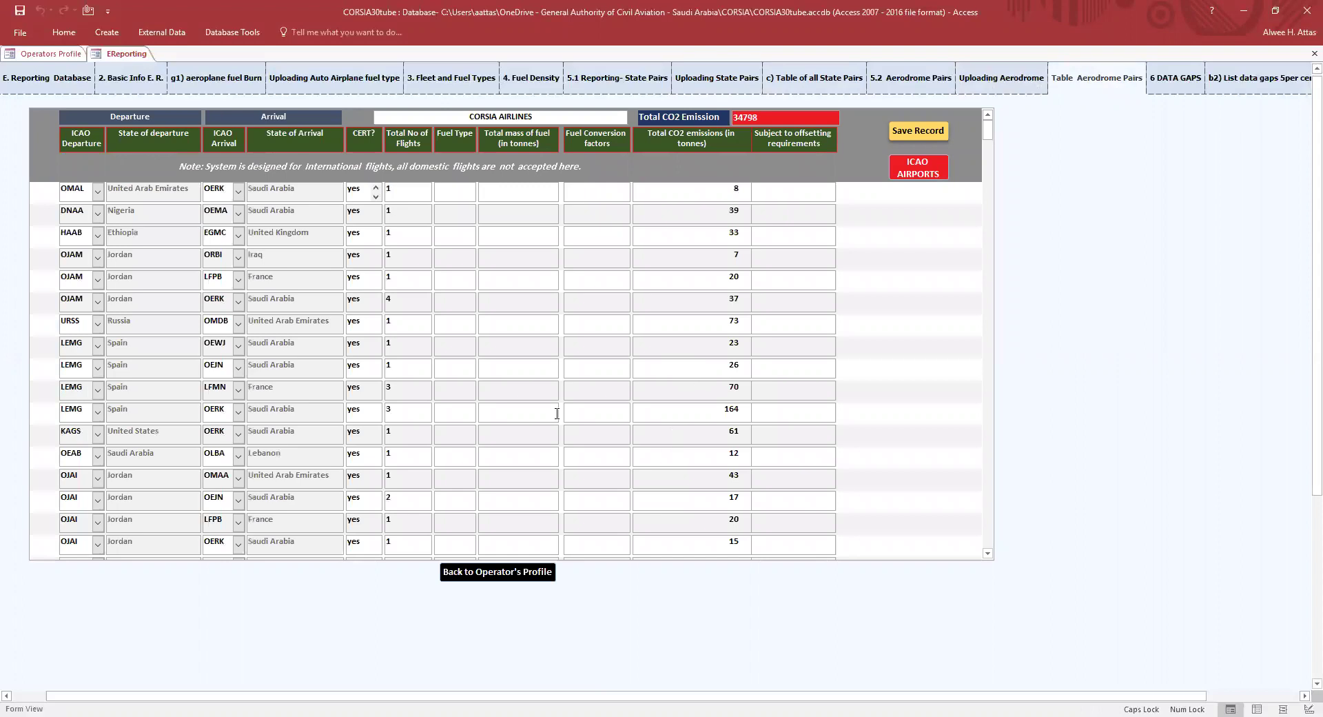
pyautogui.scroll(-10, 770, 405)
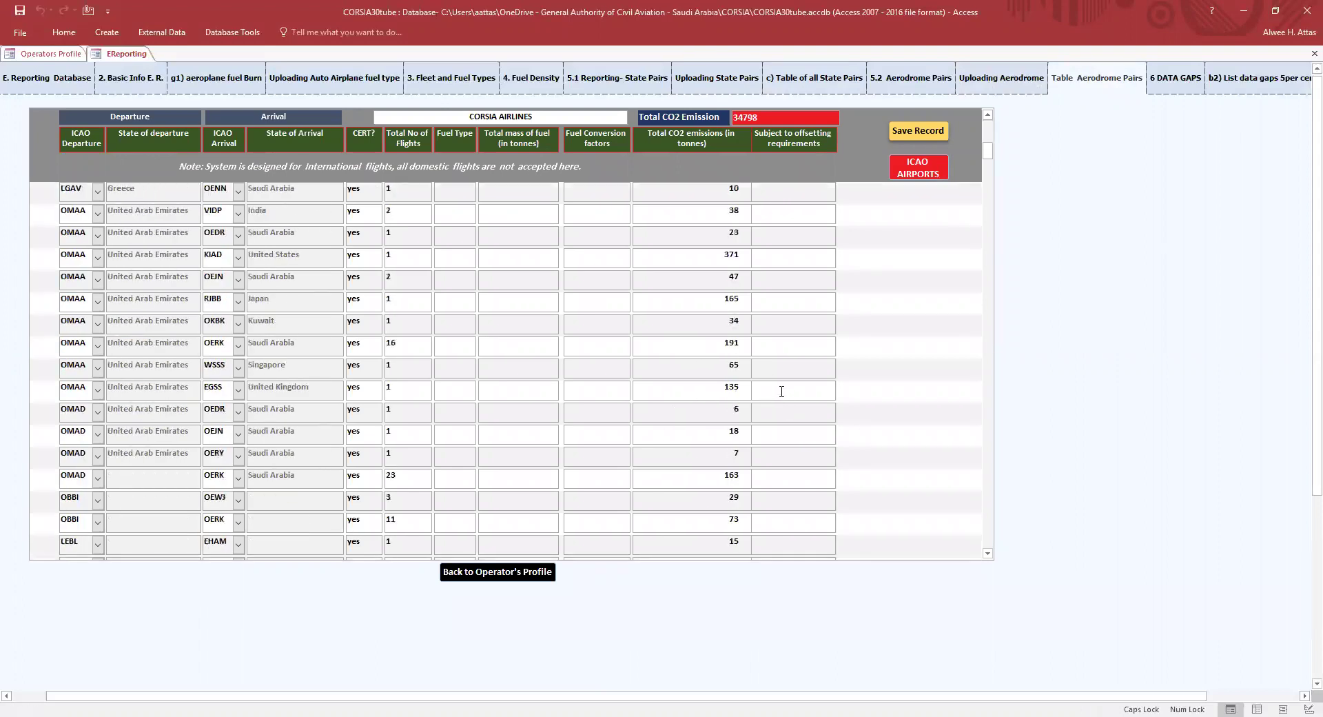
pyautogui.scroll(-4, 779, 392)
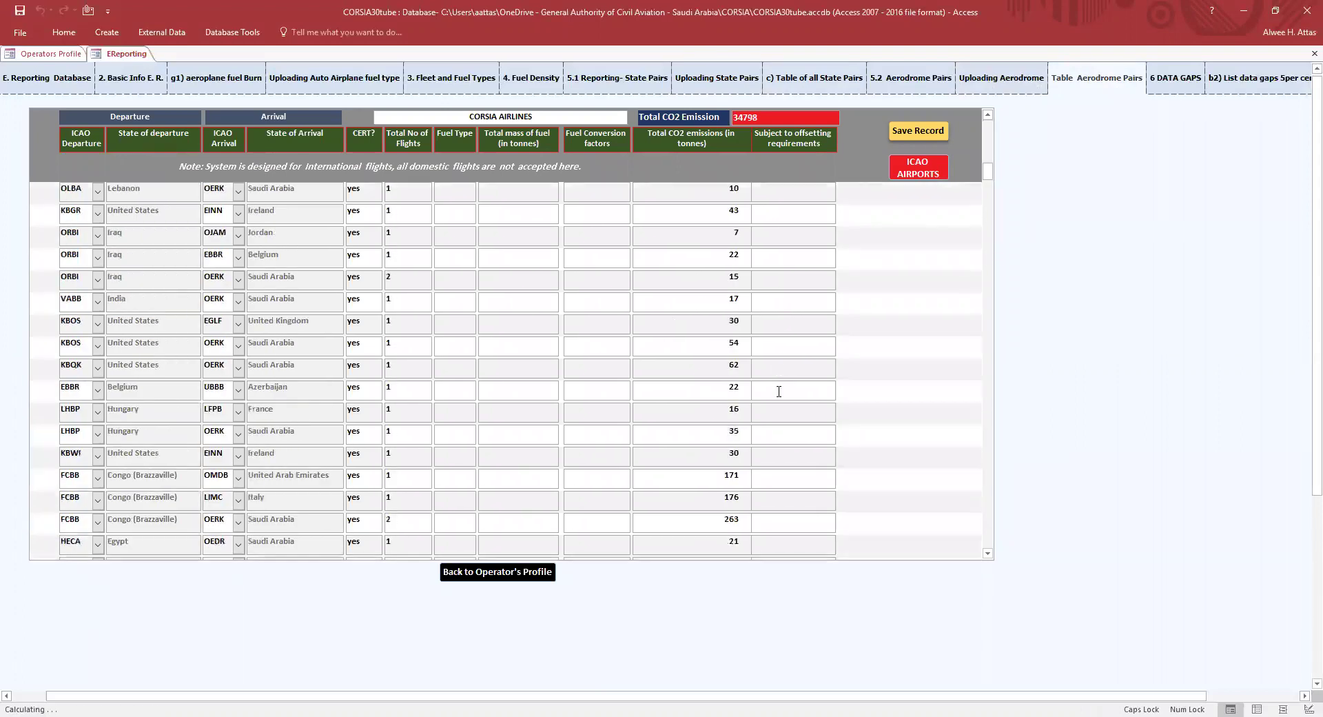
pyautogui.scroll(8, 779, 392)
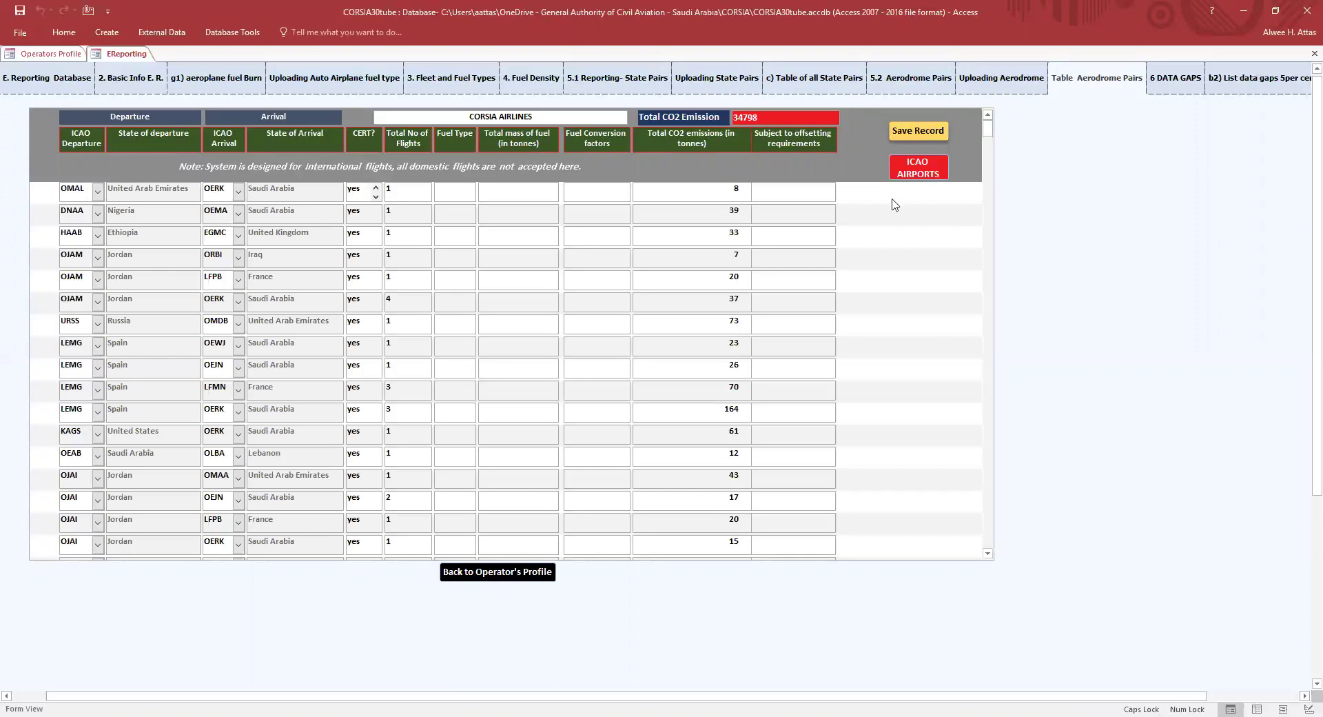
# Examine the data gaps questions and the help notes for Reference, Cause, Type, Replacement method and CO2 emissions, and save the gap record
pyautogui.click(1177, 80)
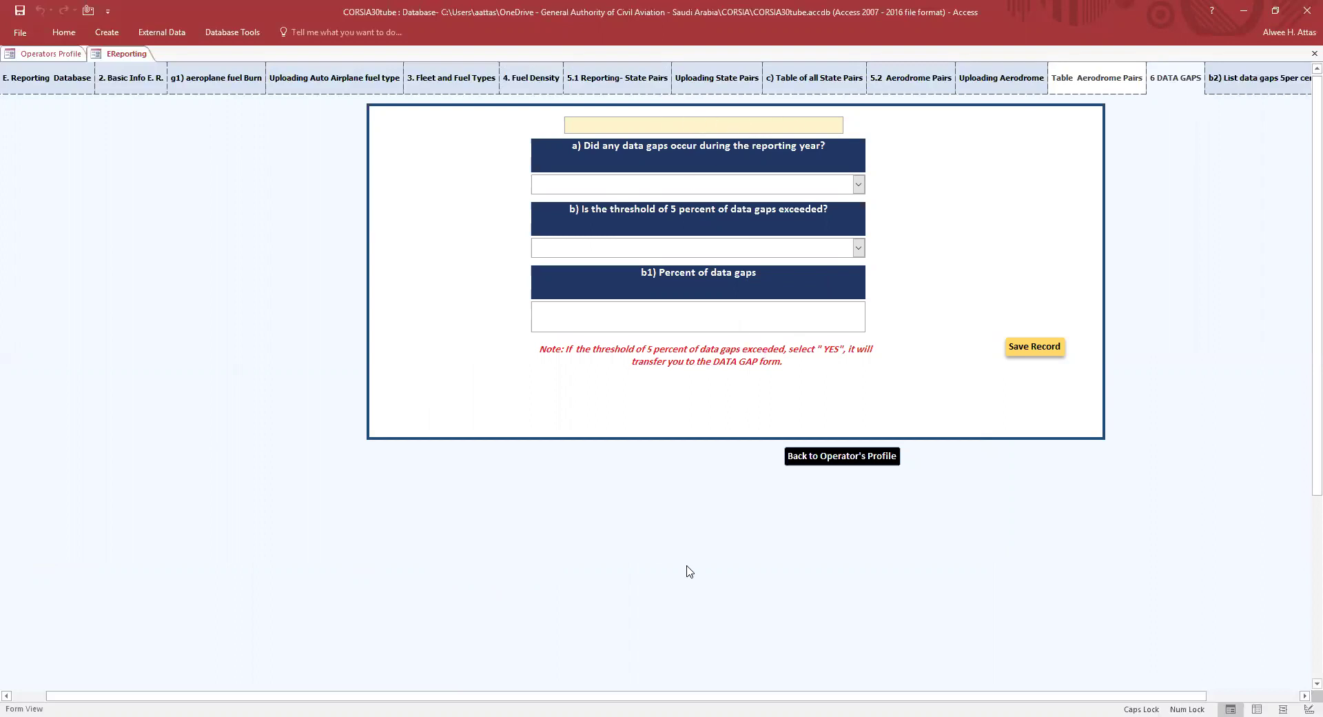
pyautogui.click(1259, 86)
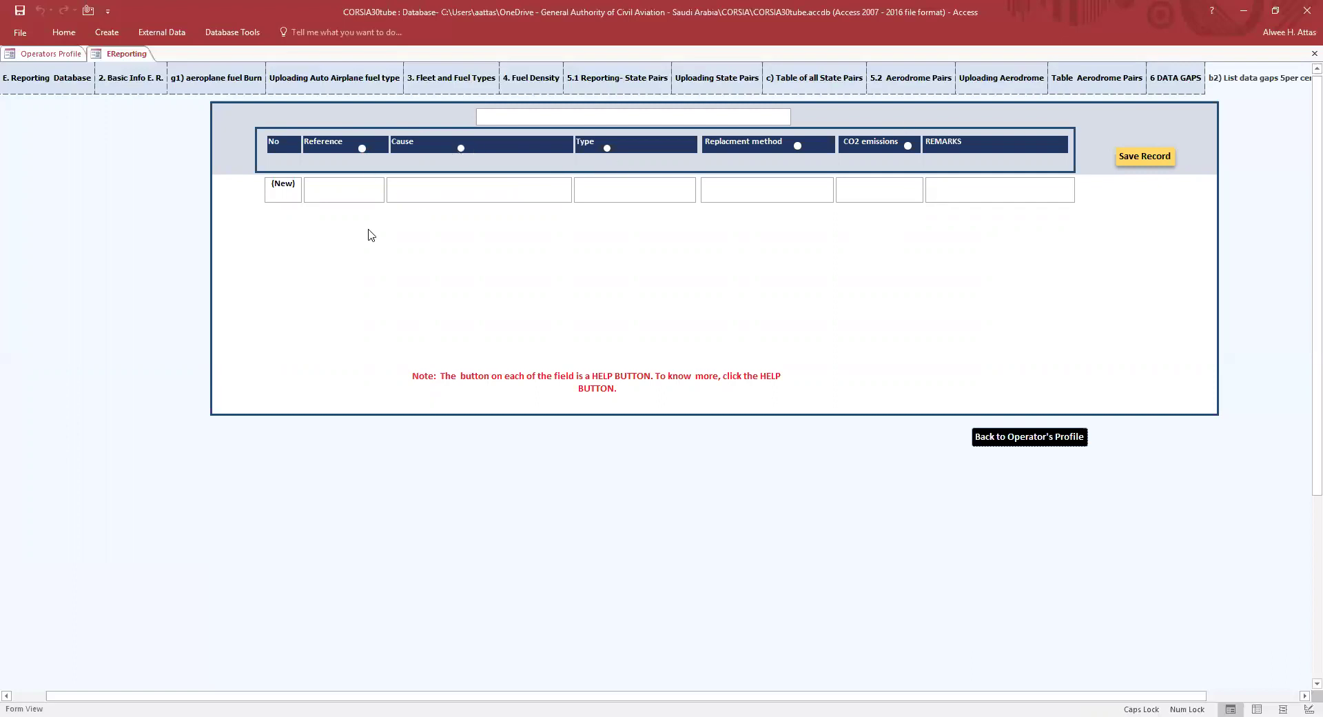
pyautogui.click(362, 148)
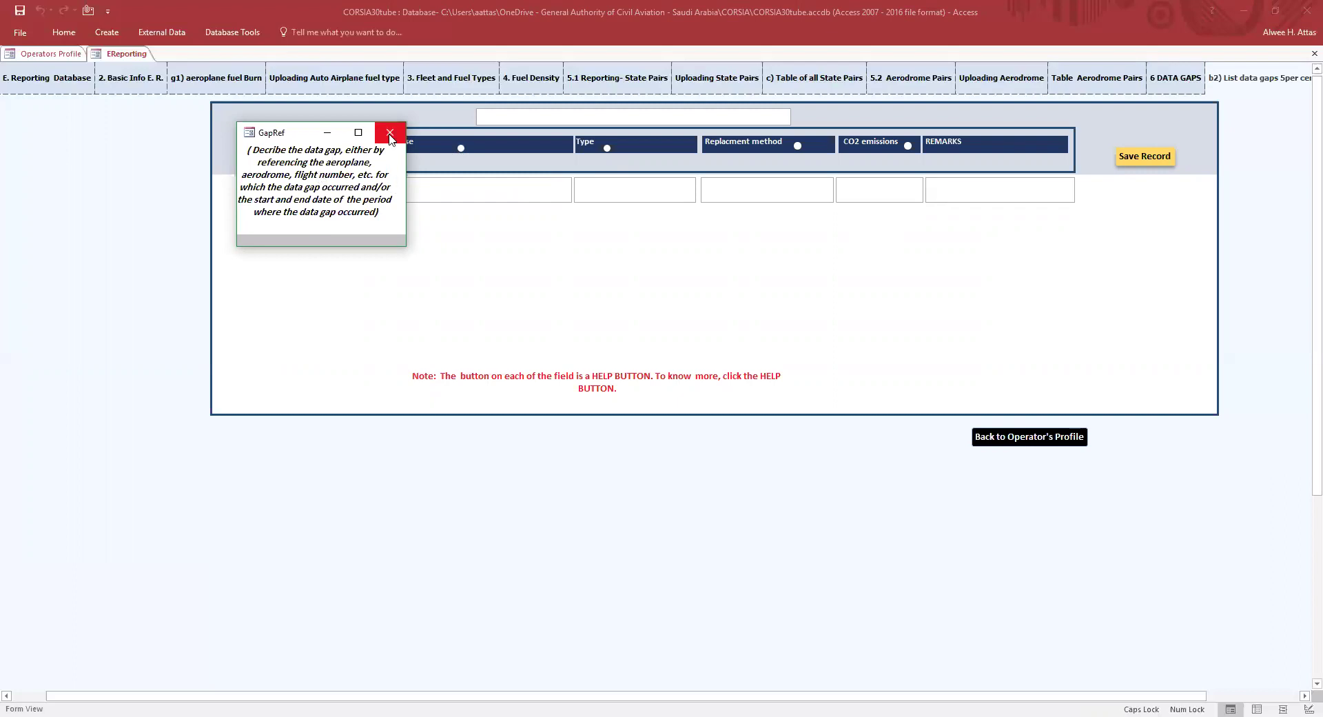
pyautogui.click(390, 134)
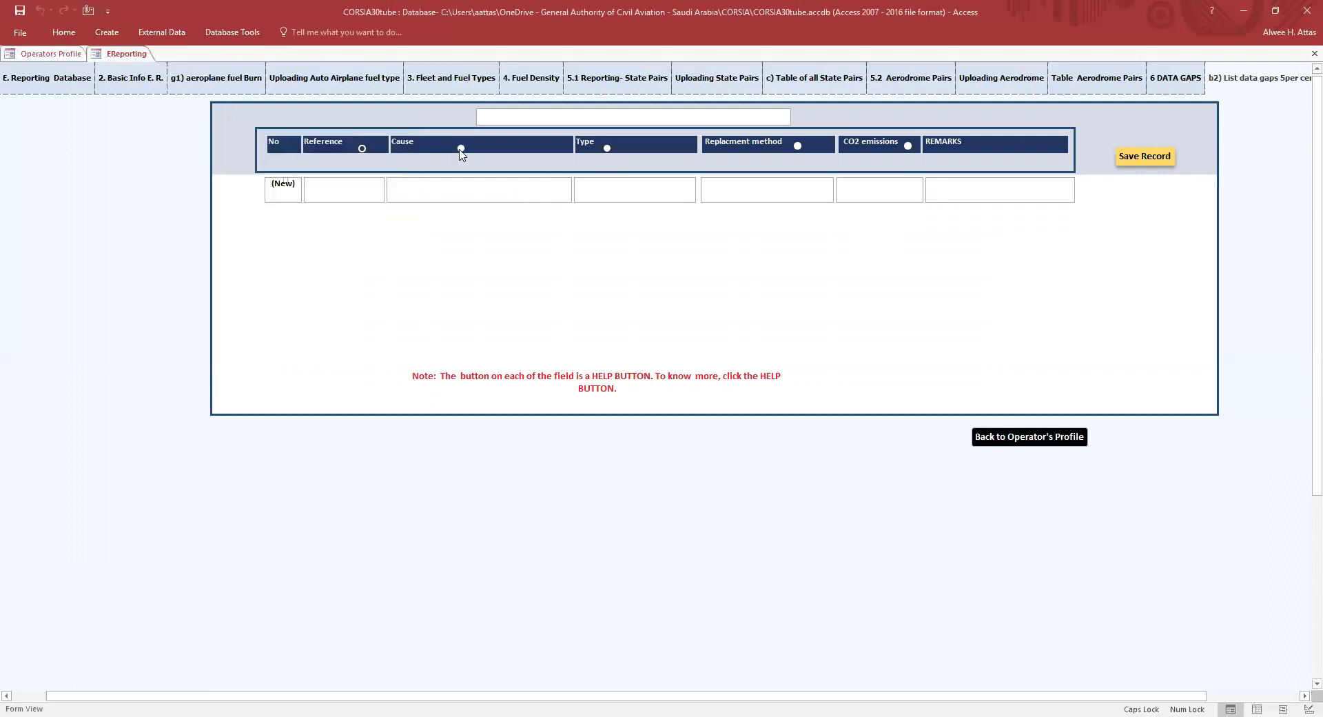
pyautogui.click(460, 149)
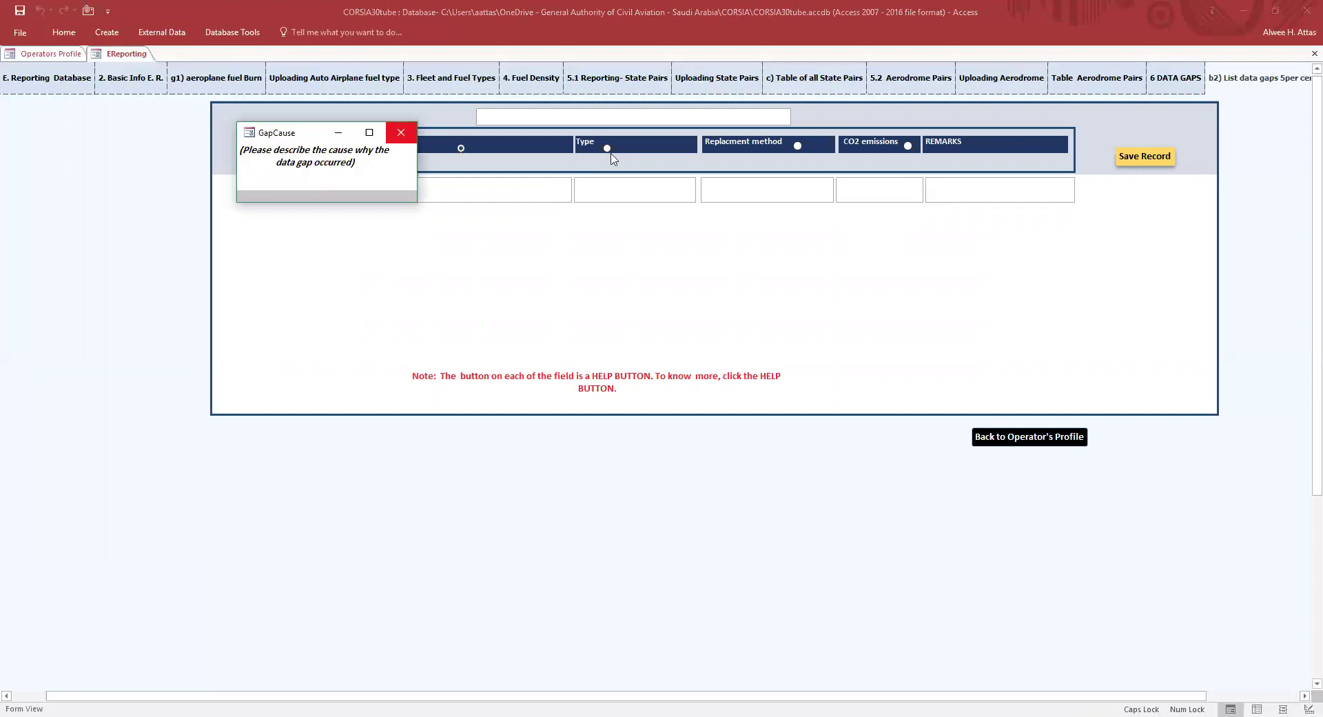
pyautogui.click(607, 148)
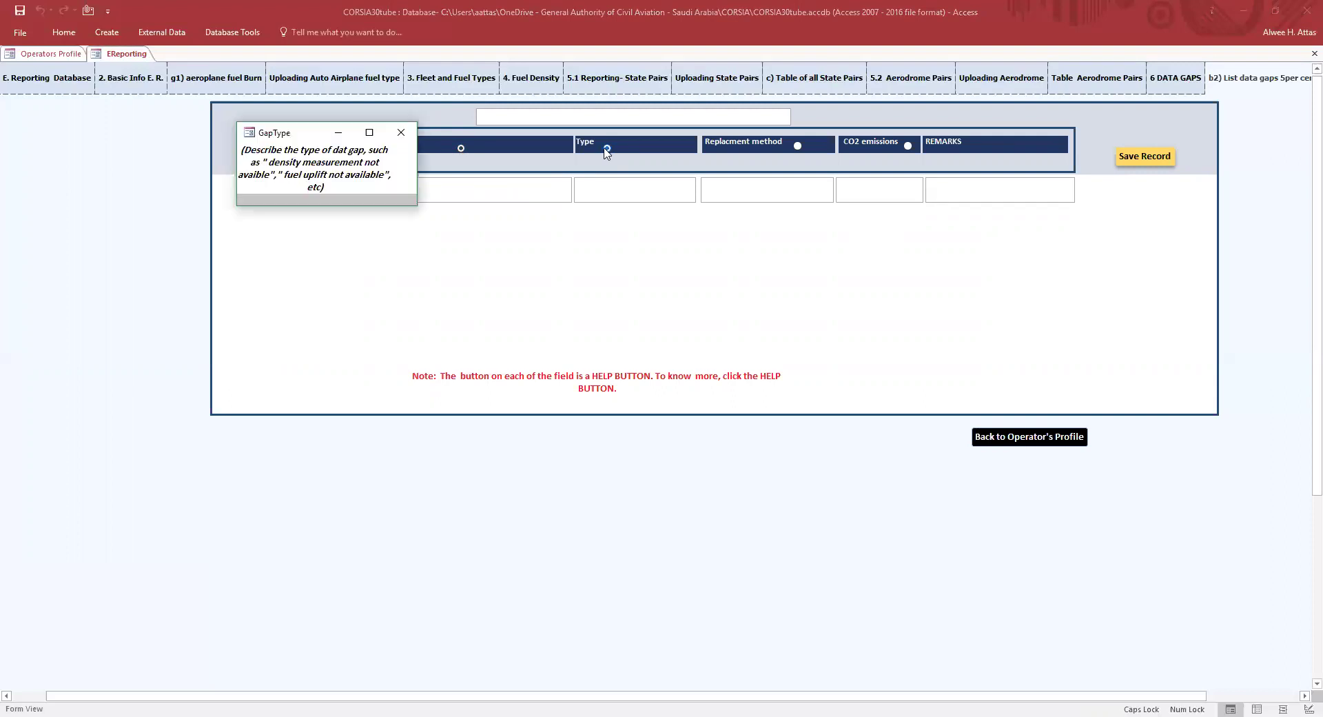
pyautogui.click(402, 134)
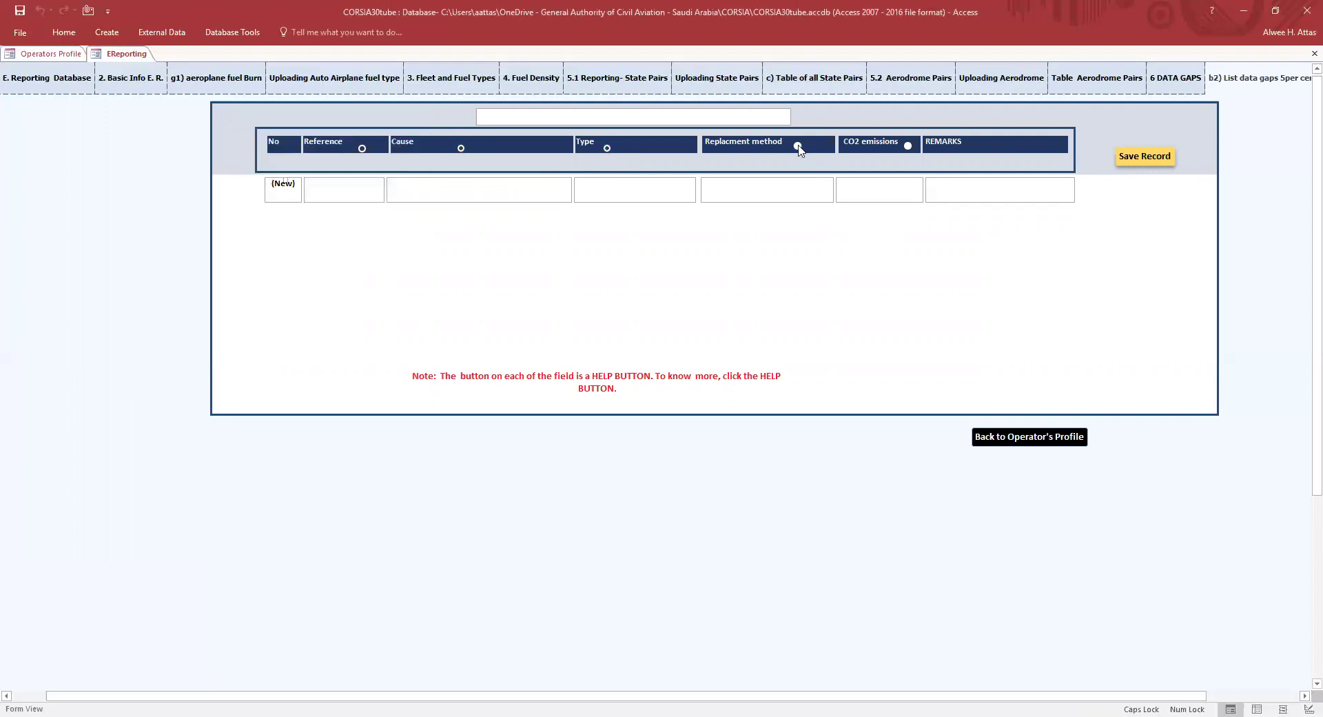
pyautogui.click(798, 147)
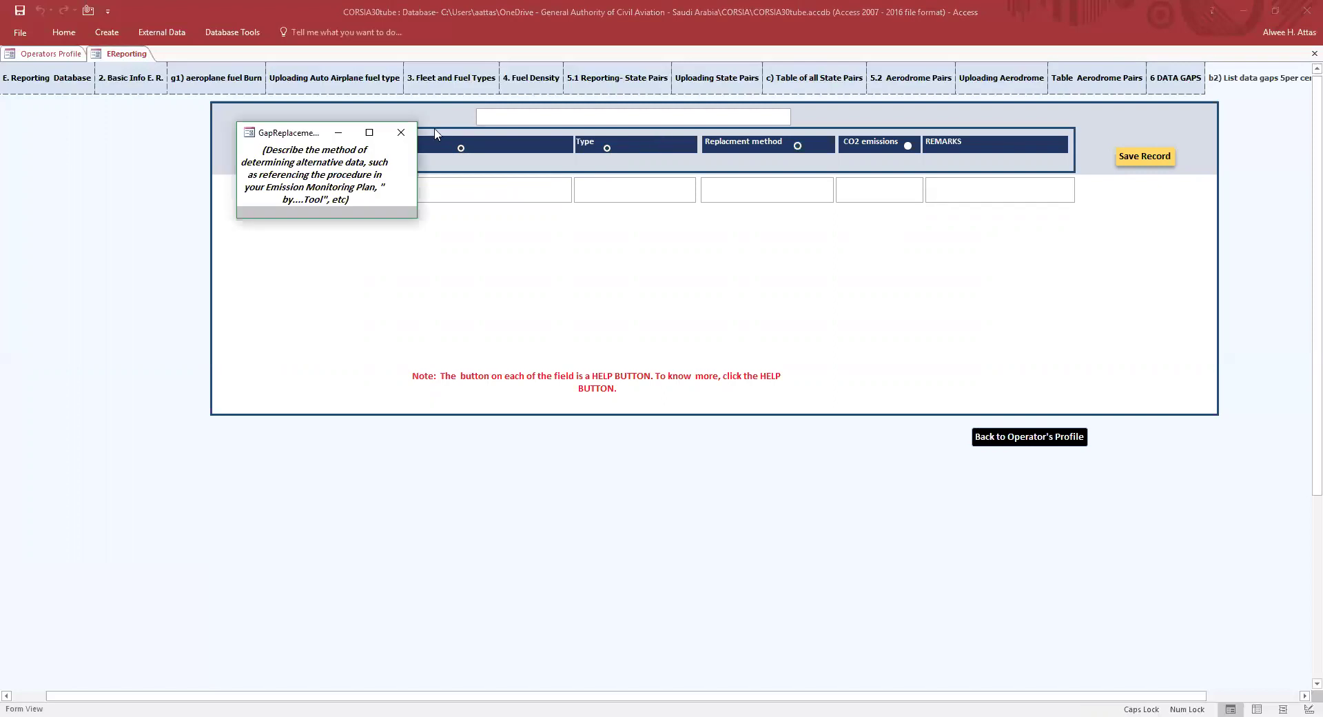
pyautogui.click(401, 133)
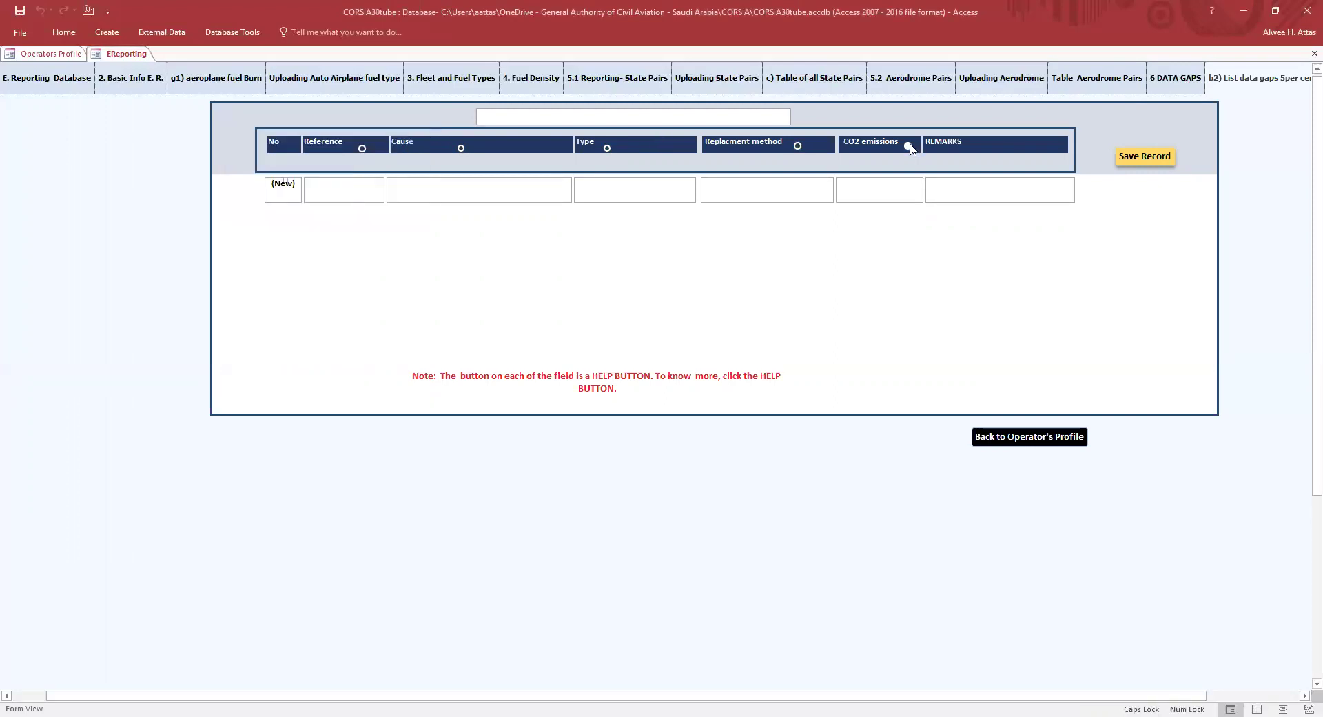
pyautogui.click(909, 146)
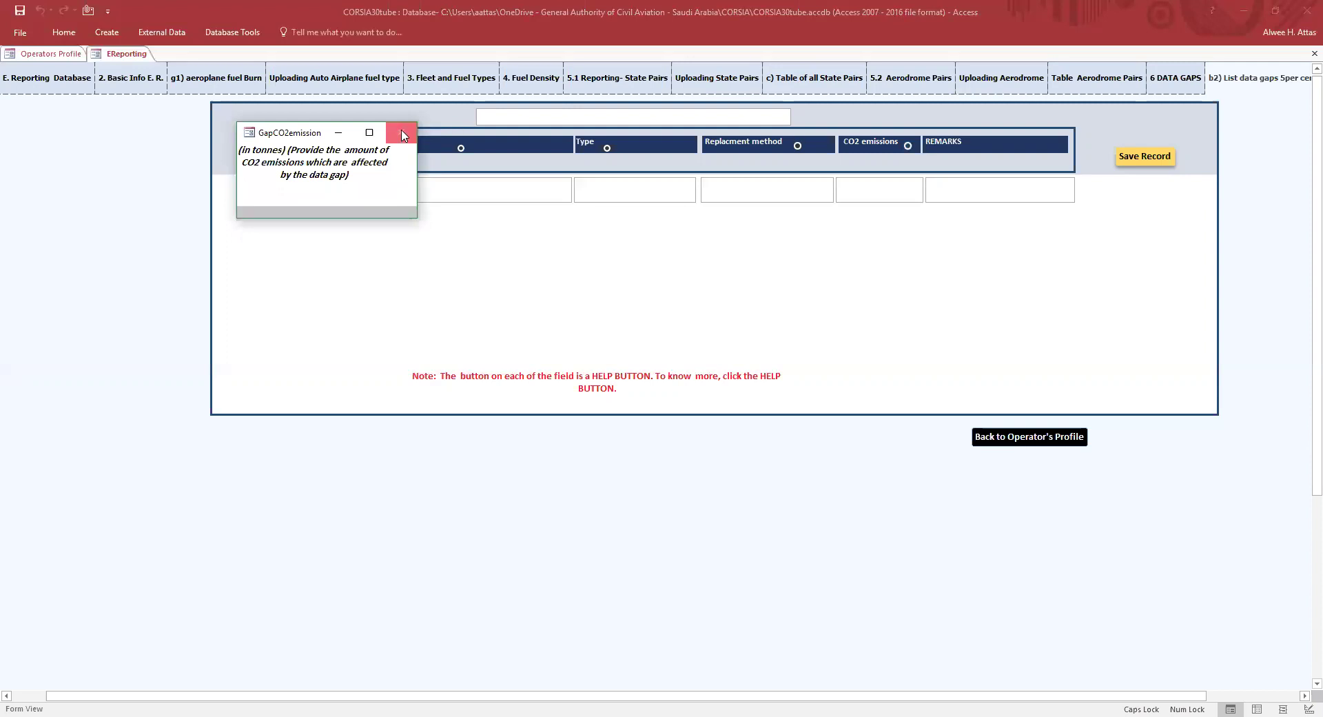
pyautogui.click(1155, 158)
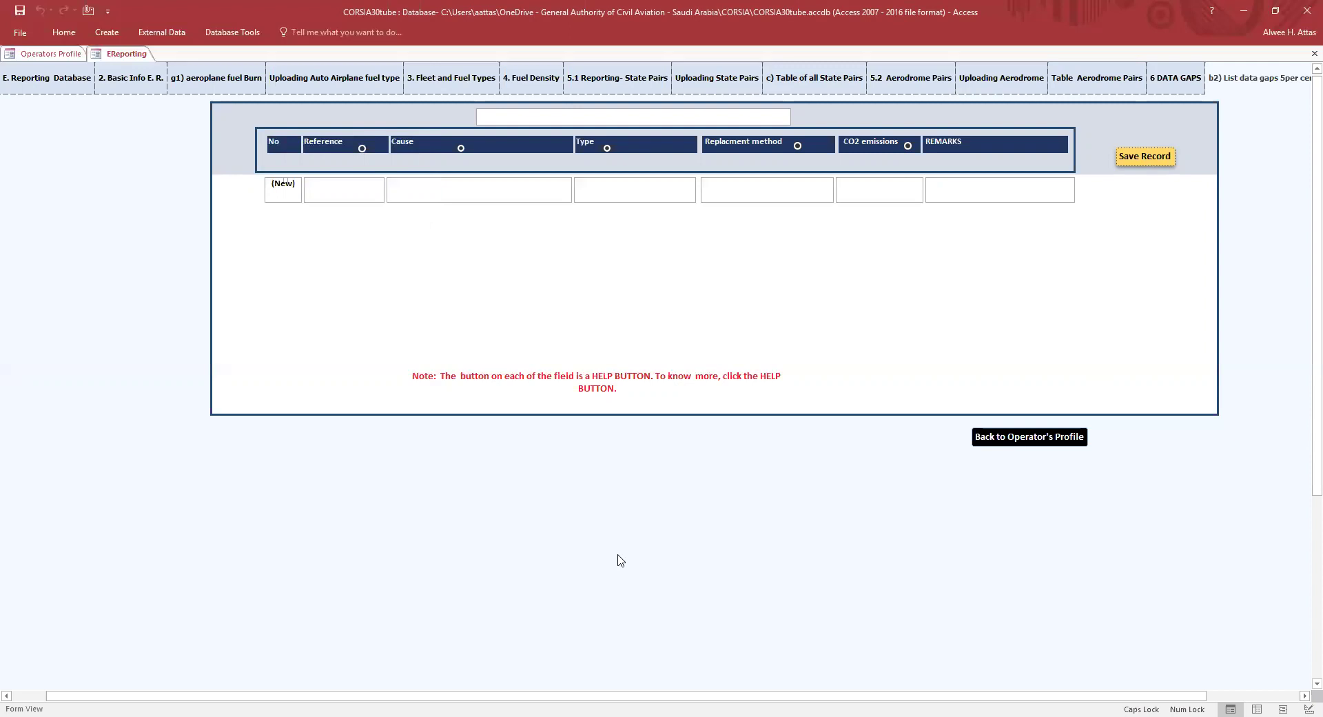
# Return to the Operator's Profile, preview the ER State Summary Report for CORSIA AIRLINES and close the preview
pyautogui.click(1031, 443)
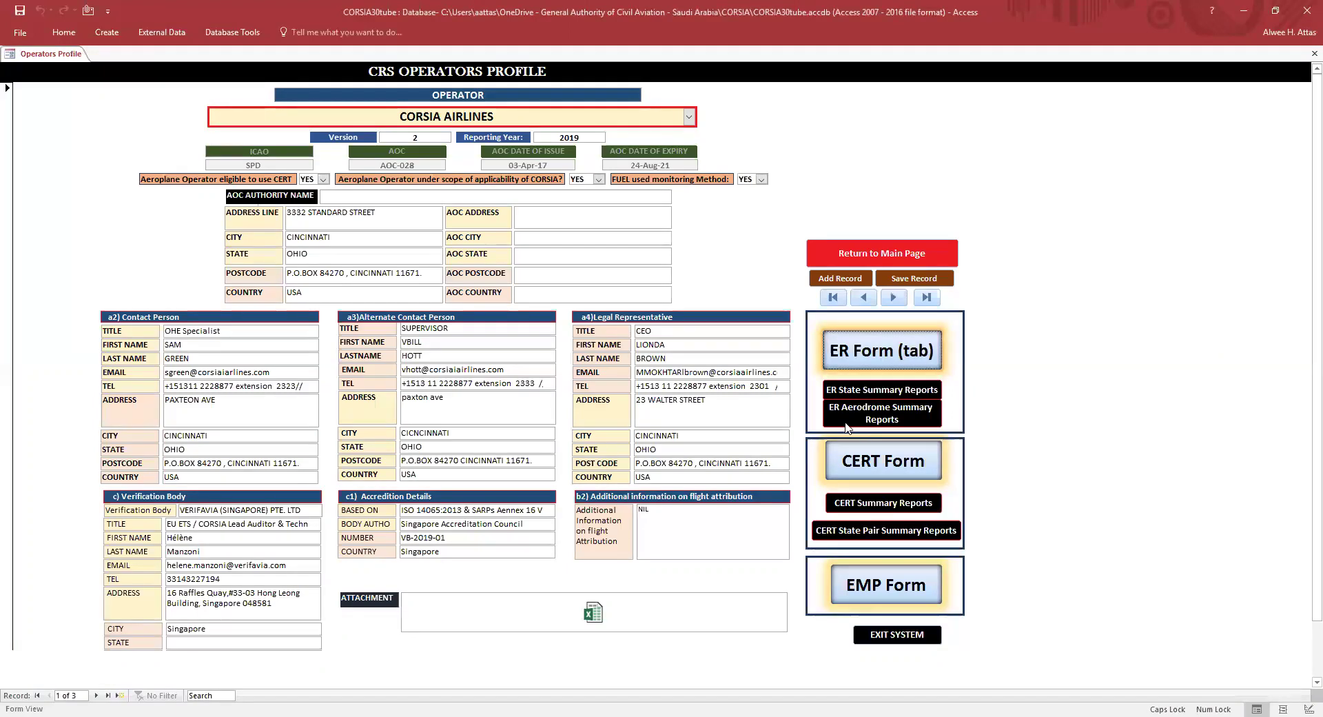
pyautogui.click(899, 392)
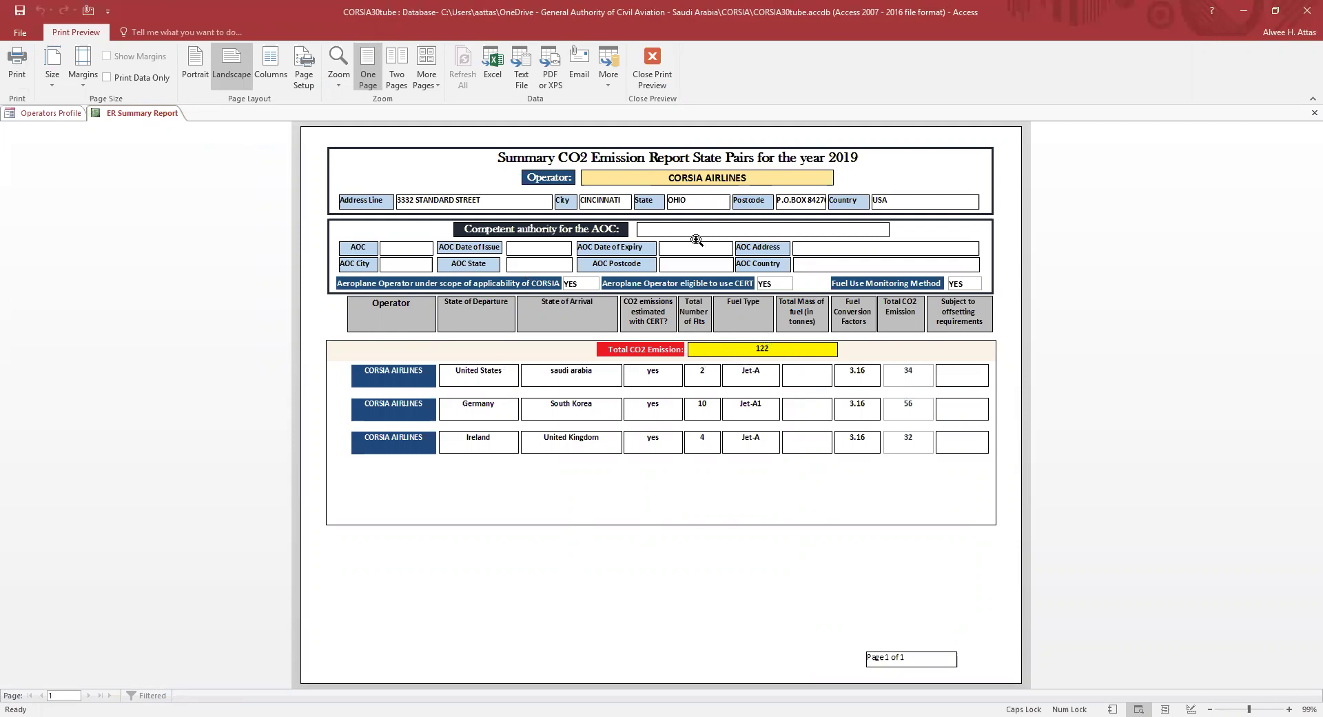
pyautogui.click(650, 82)
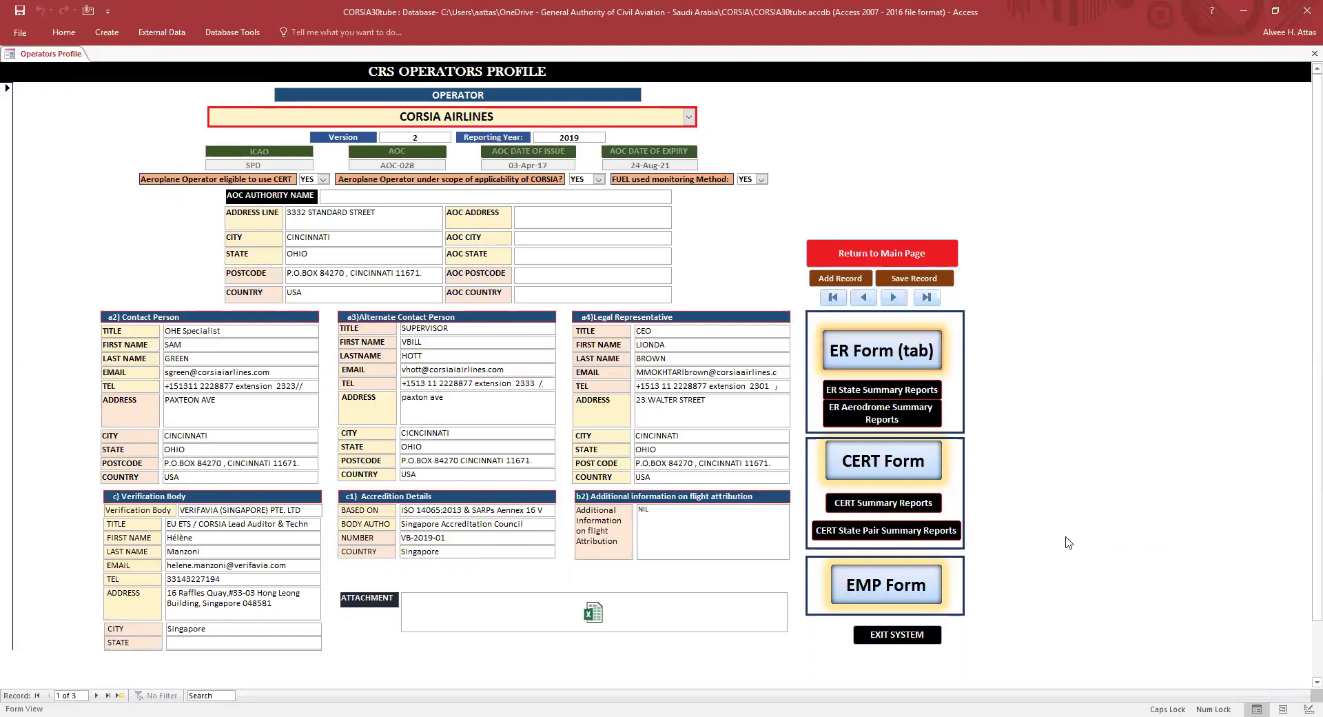
# Preview the ER Aerodrome Summary Report, leaf forward and back through its first pages and close the preview
pyautogui.click(876, 417)
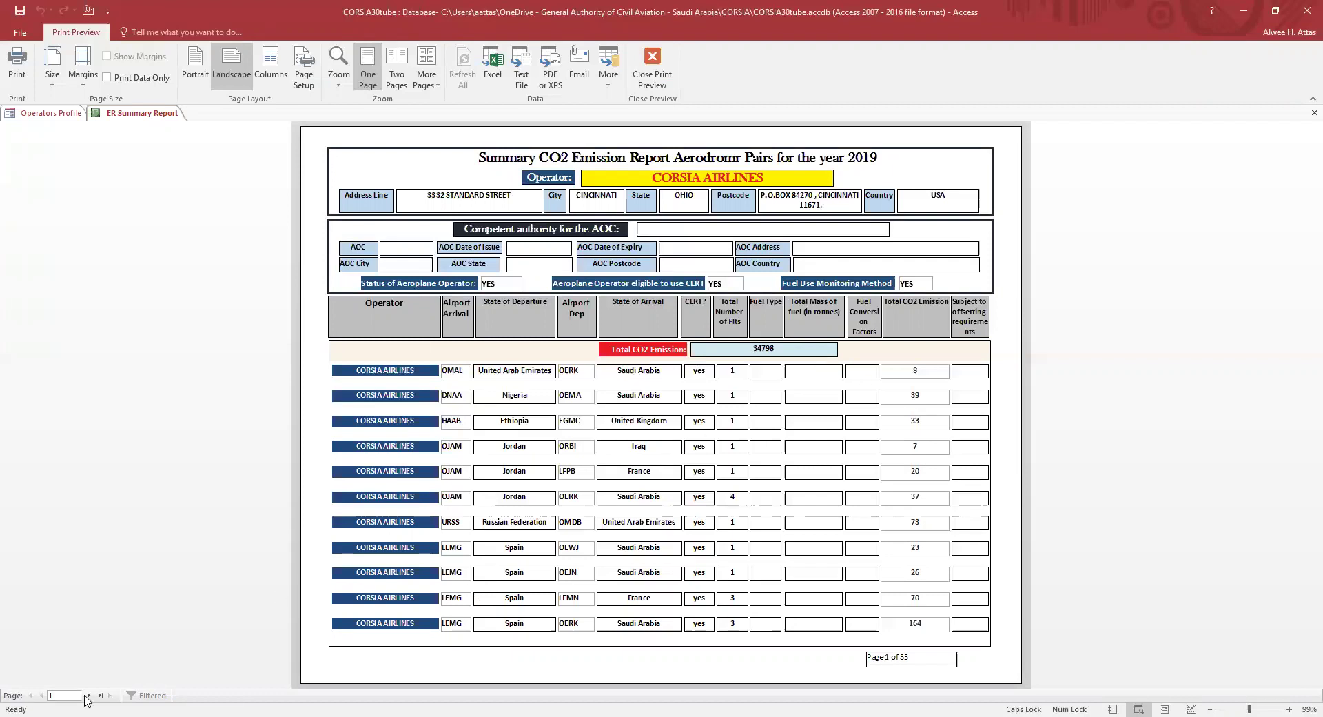
pyautogui.click(88, 696)
pyautogui.click(87, 696)
pyautogui.click(88, 696)
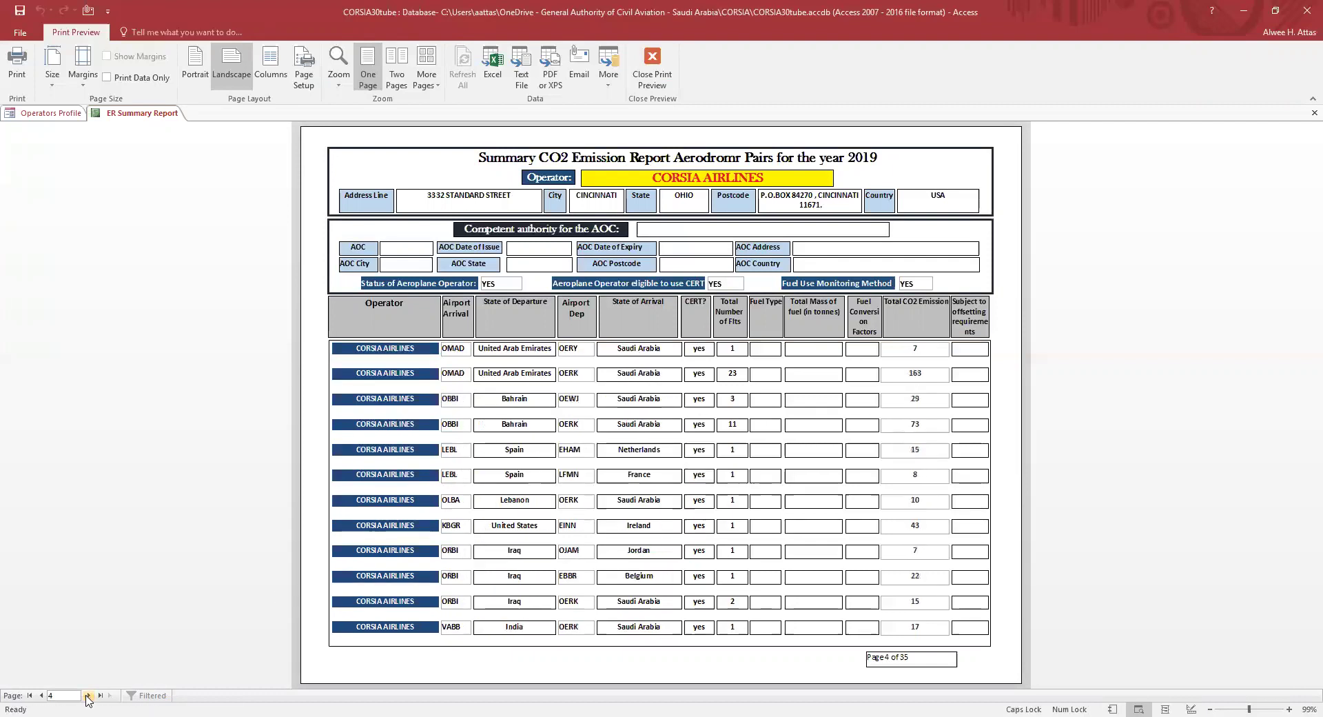
pyautogui.click(87, 697)
pyautogui.click(41, 697)
pyautogui.click(41, 696)
pyautogui.click(41, 697)
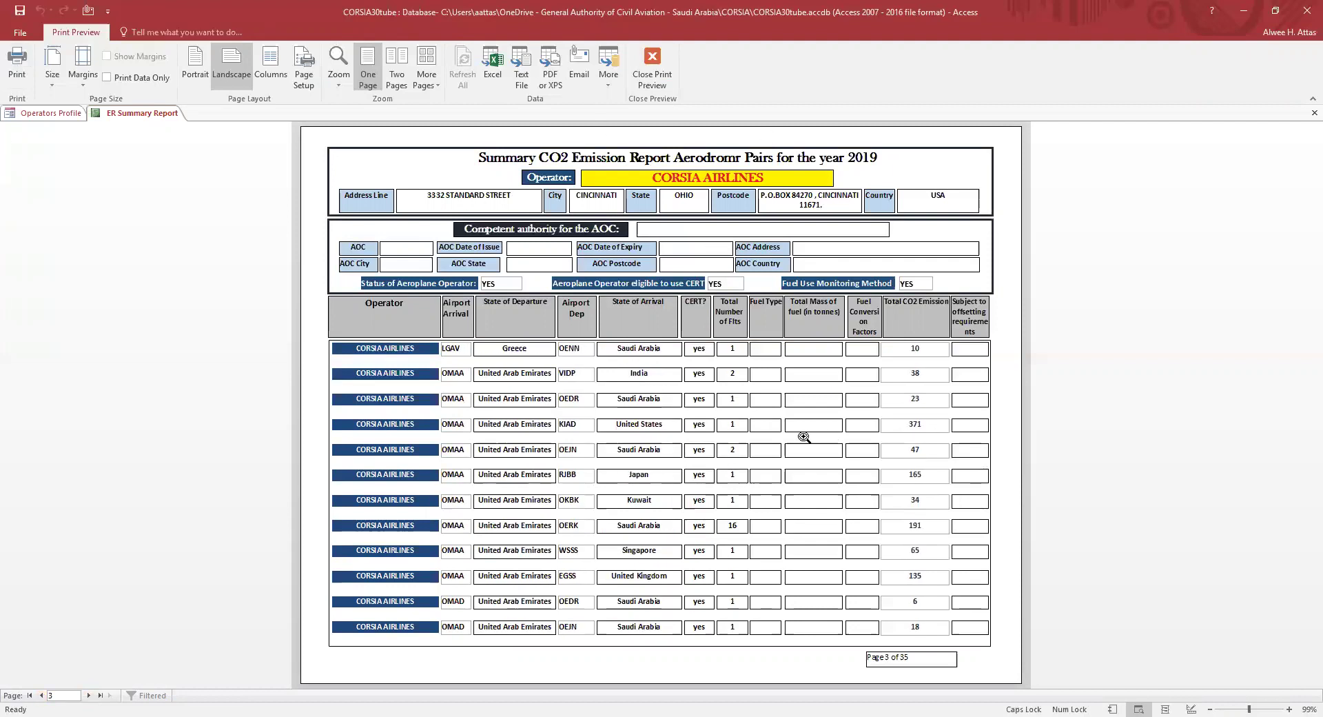
pyautogui.click(655, 77)
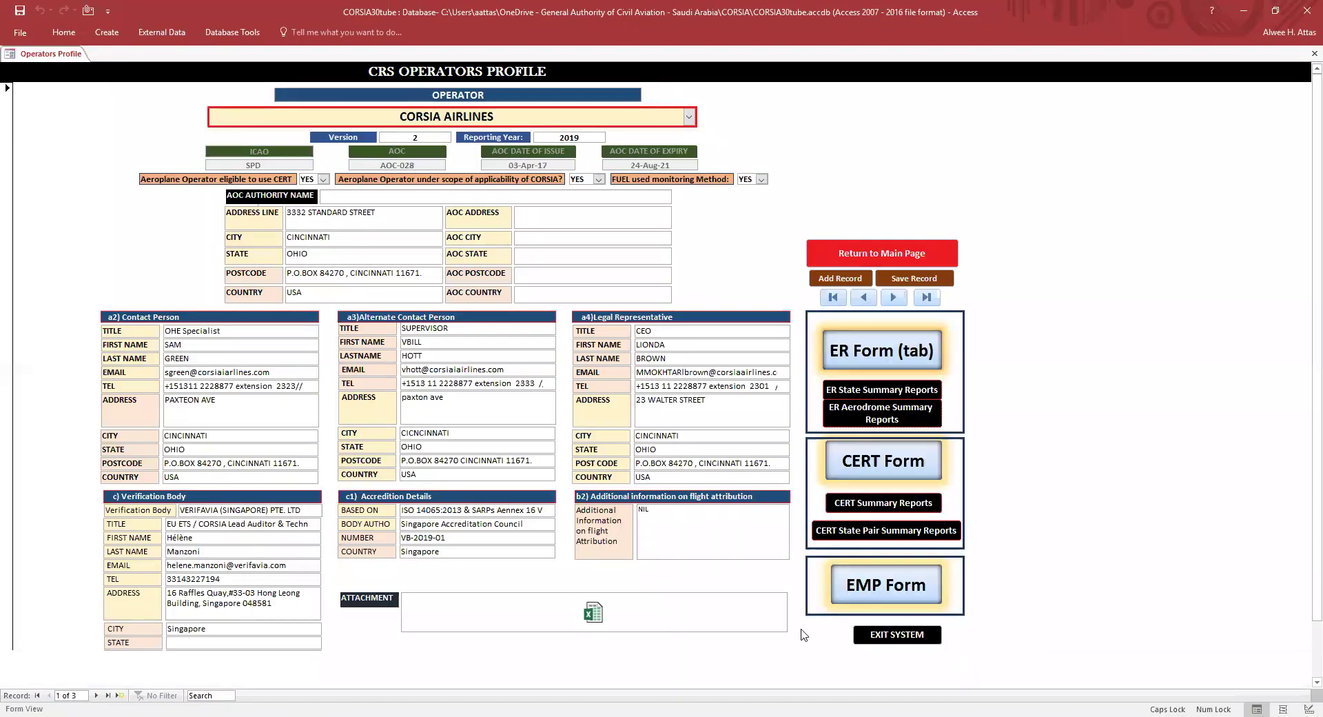